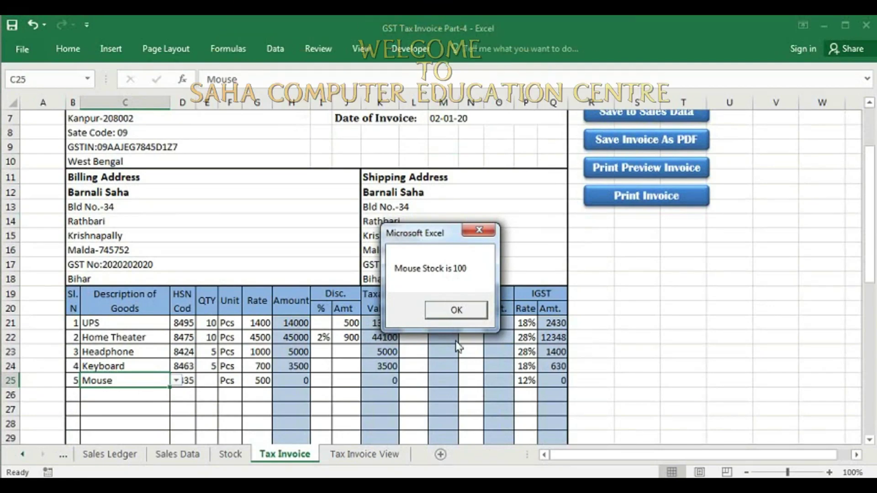
Step: Dismiss the Mouse stock message and inspect the Total Purchase and Total Sales ranges in the Stock sheet
{"action": "left_click", "coordinate": [450, 313]}
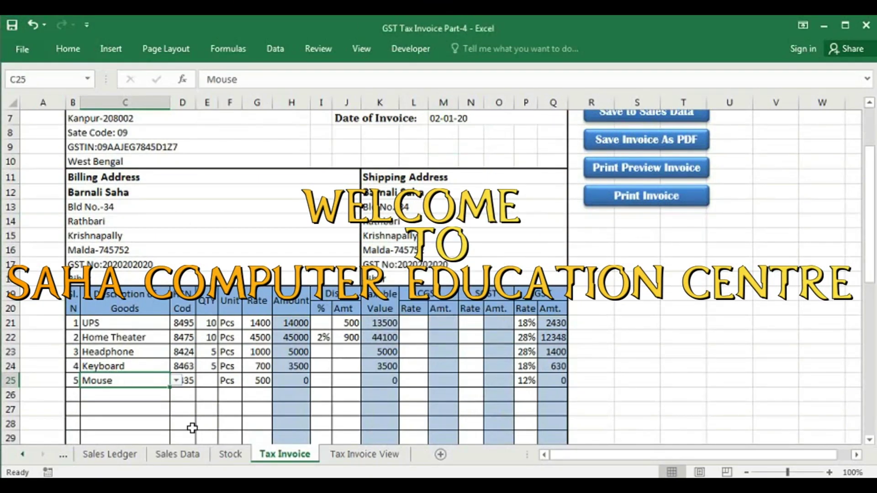
{"action": "left_click", "coordinate": [230, 454]}
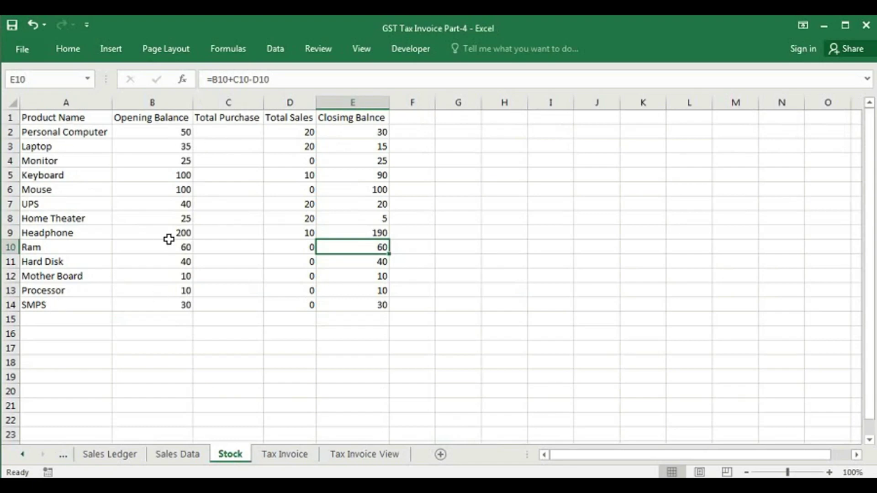
{"action": "left_click_drag", "start_coordinate": [224, 136], "coordinate": [226, 304]}
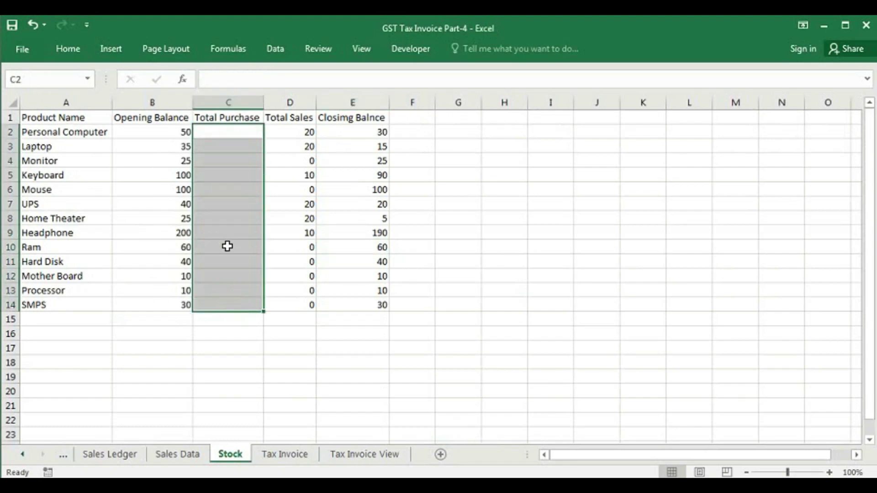
{"action": "left_click", "coordinate": [227, 247]}
{"action": "left_click_drag", "start_coordinate": [294, 132], "coordinate": [286, 305]}
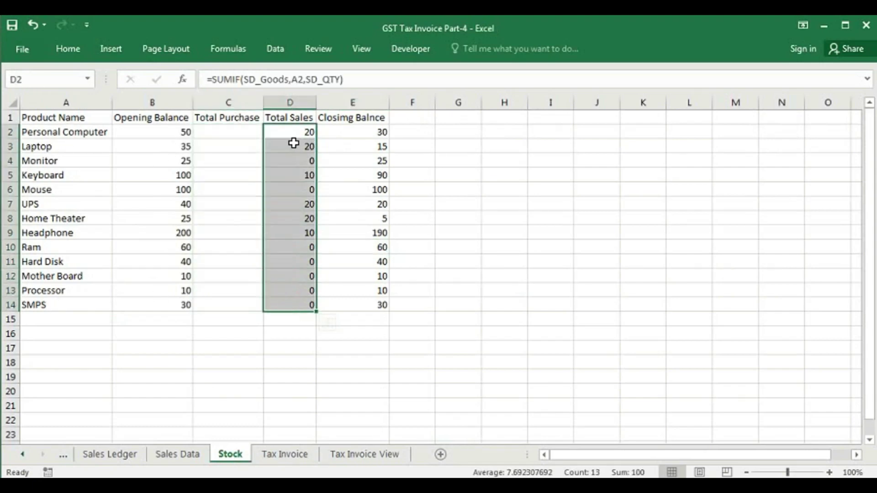
Step: Check Personal Computer's Total Sales in the Stock sheet and select its two entries, description through quantity, in Sales Data
{"action": "left_click", "coordinate": [177, 455]}
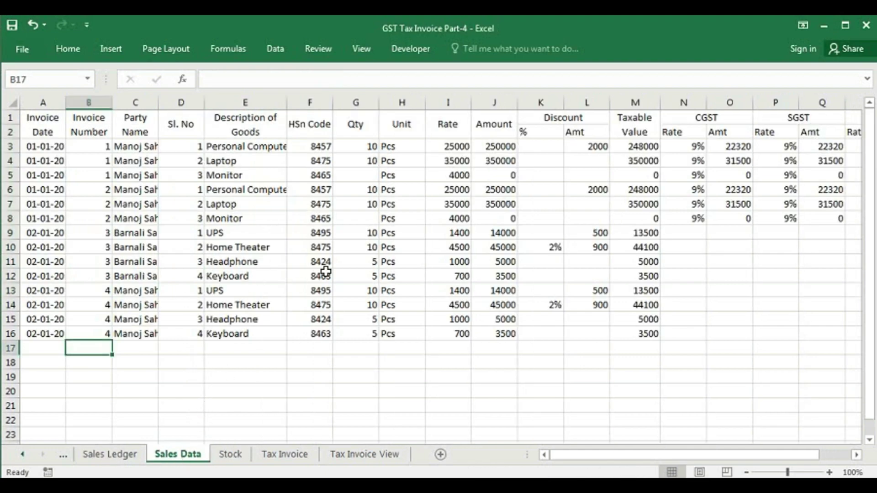
{"action": "left_click", "coordinate": [230, 454]}
{"action": "left_click", "coordinate": [299, 136]}
{"action": "left_click", "coordinate": [177, 454]}
{"action": "left_click_drag", "start_coordinate": [233, 146], "coordinate": [357, 146]}
{"action": "left_click_drag", "start_coordinate": [237, 189], "coordinate": [352, 191]}
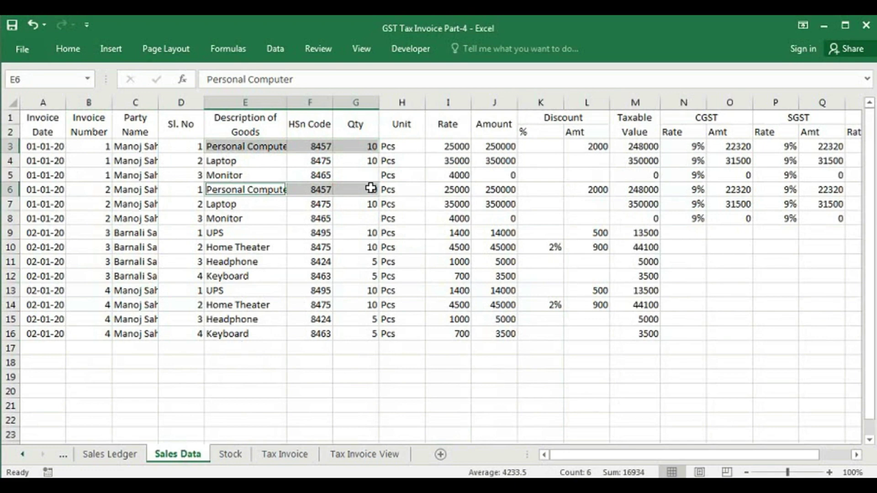
Step: Revisit the Stock sheet and select both Keyboard entries, description through quantity, in Sales Data
{"action": "left_click", "coordinate": [233, 454]}
{"action": "key", "text": "ctrl+Page_Up"}
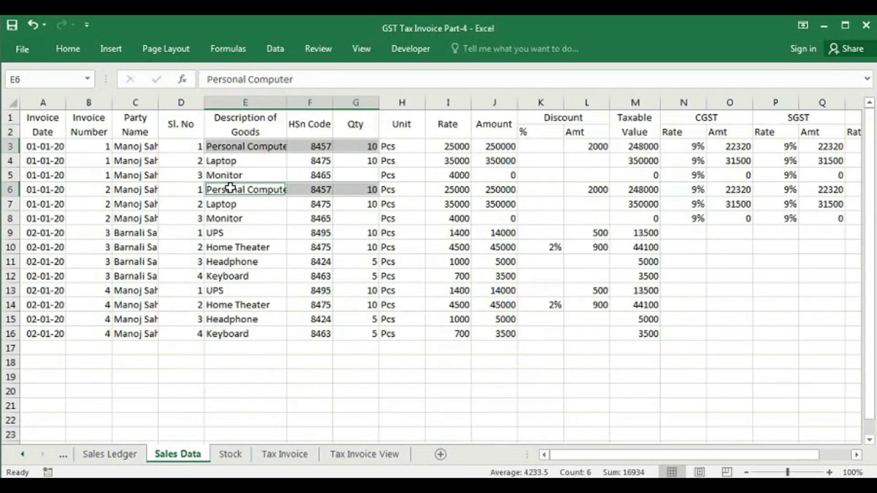
{"action": "left_click_drag", "start_coordinate": [231, 276], "coordinate": [357, 276]}
{"action": "left_click_drag", "start_coordinate": [231, 333], "coordinate": [348, 328]}
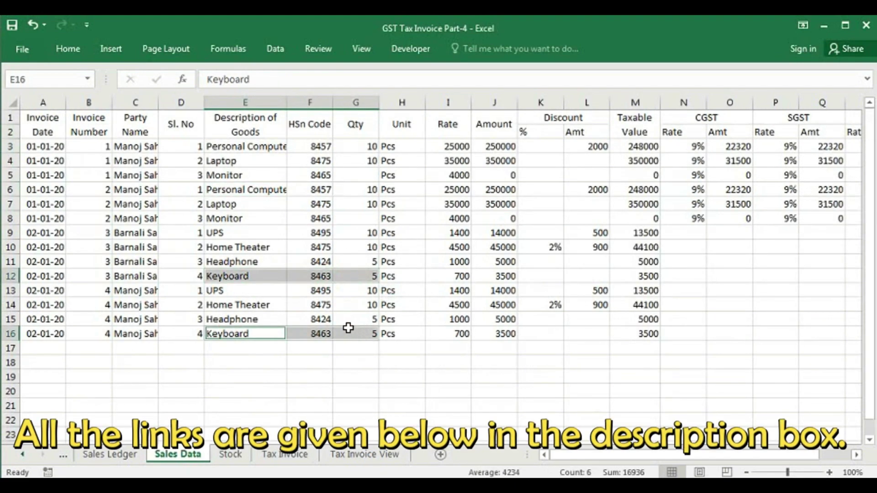
Step: Inspect the closing balance formula =B2+C2-D2 in cell E2 of the Stock sheet and select the closing balances of all products
{"action": "left_click", "coordinate": [230, 454]}
{"action": "left_click", "coordinate": [385, 129]}
{"action": "type", "text": "=B2+C2-D2"}
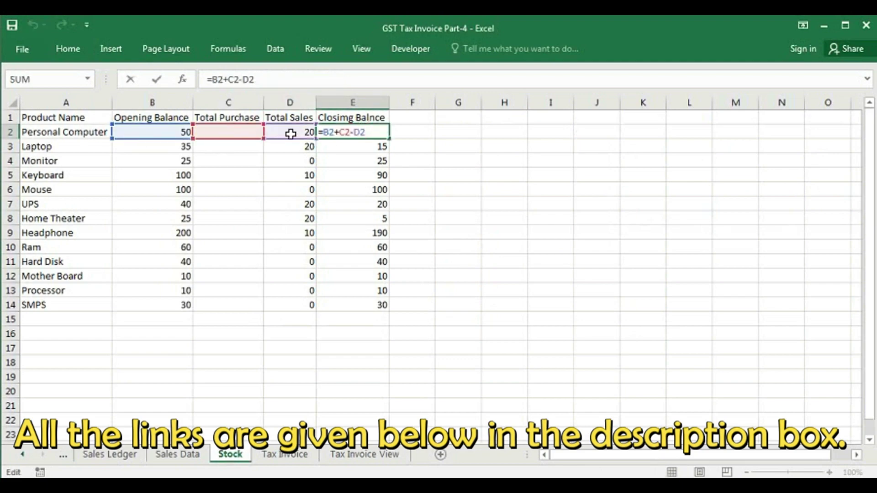
{"action": "key", "text": "Return"}
{"action": "left_click_drag", "start_coordinate": [370, 131], "coordinate": [343, 114]}
{"action": "key", "text": "ctrl+shift+Down"}
Step: Change the fifth item of the Tax Invoice to Processor, dismiss the stock message and check its closing balance in the Stock sheet
{"action": "left_click", "coordinate": [266, 455]}
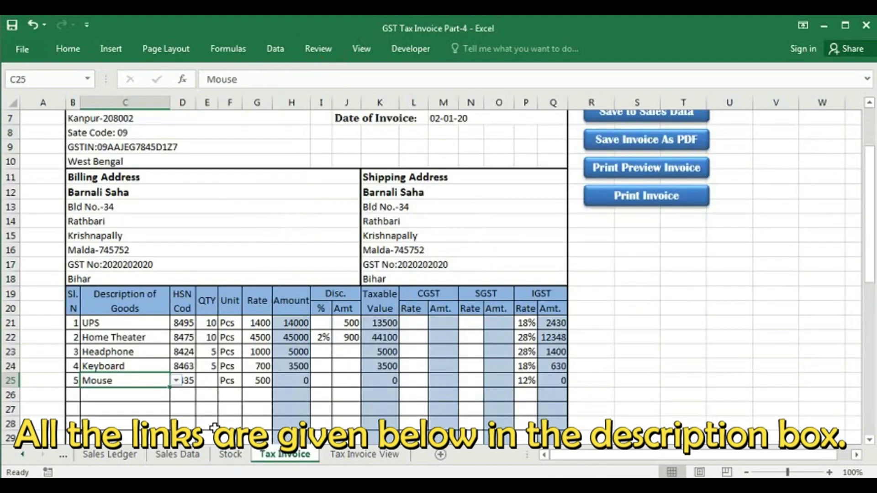
{"action": "left_click", "coordinate": [176, 381]}
{"action": "left_click", "coordinate": [147, 459]}
{"action": "left_click", "coordinate": [465, 307]}
{"action": "left_click", "coordinate": [230, 455]}
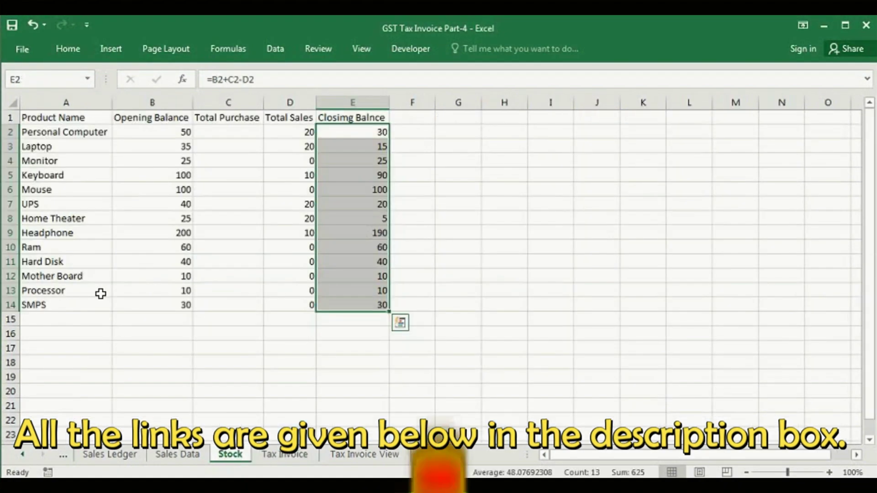
{"action": "left_click", "coordinate": [361, 293]}
Step: Pick Headphone as the third item of the Tax Invoice and dismiss the stock message
{"action": "left_click", "coordinate": [285, 456]}
{"action": "left_click", "coordinate": [153, 353]}
{"action": "left_click", "coordinate": [176, 352]}
{"action": "left_click", "coordinate": [137, 403]}
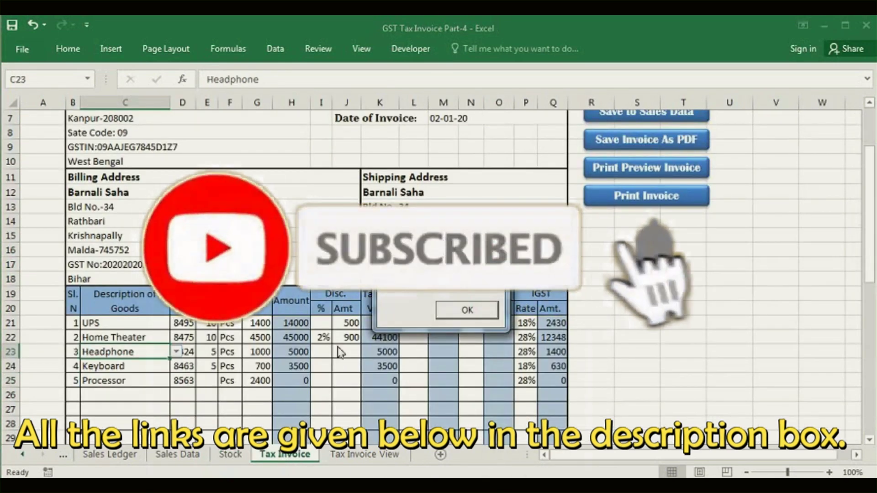
{"action": "left_click", "coordinate": [465, 308]}
Step: Pick Headphone as the item in row 26 of the Tax Invoice and dismiss the stock message
{"action": "left_click", "coordinate": [132, 396]}
{"action": "left_click", "coordinate": [176, 394]}
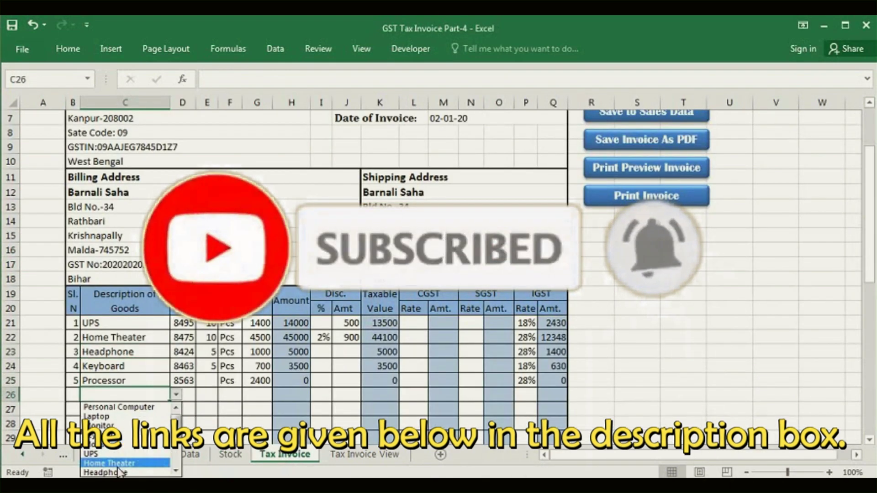
{"action": "left_click", "coordinate": [110, 473]}
{"action": "left_click", "coordinate": [465, 308]}
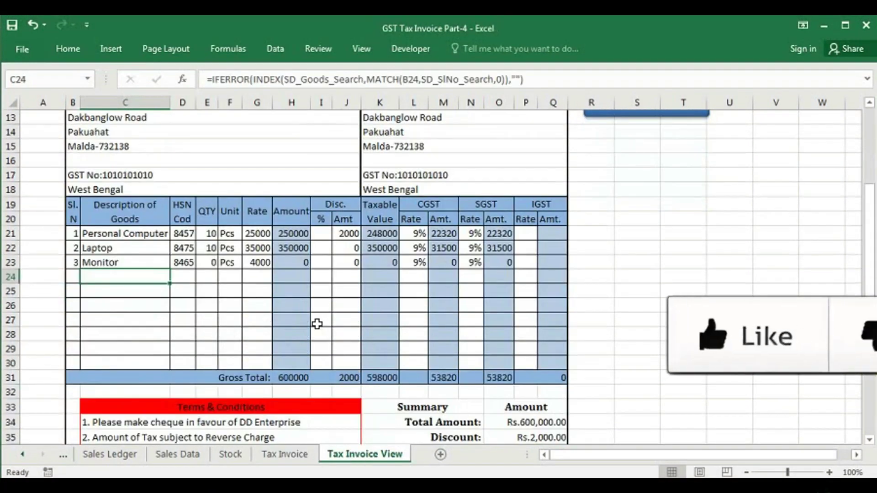
Step: Examine the invoice number, date and goods lines of the invoice shown in the Tax Invoice View sheet
{"action": "left_click", "coordinate": [317, 323]}
{"action": "scroll", "coordinate": [314, 317], "scroll_direction": "up", "scroll_amount": 4}
{"action": "scroll", "coordinate": [339, 308], "scroll_direction": "down", "scroll_amount": 2}
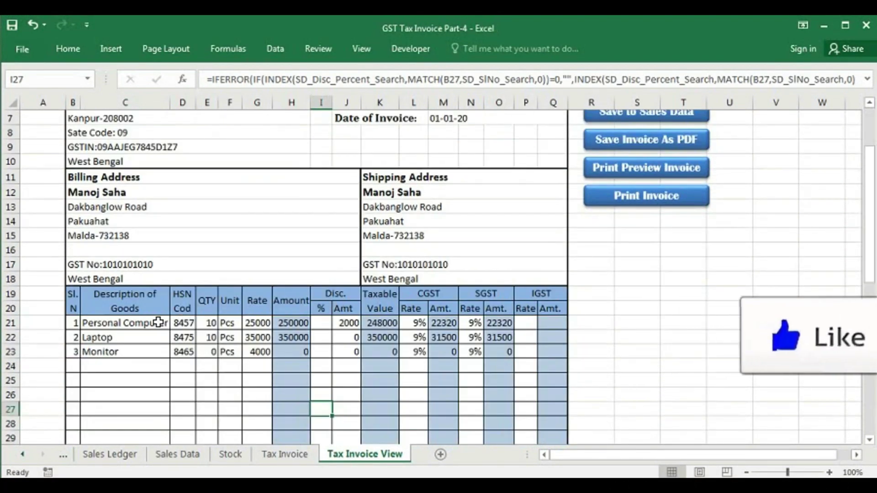
{"action": "scroll", "coordinate": [416, 280], "scroll_direction": "up", "scroll_amount": 1}
{"action": "left_click", "coordinate": [441, 149]}
{"action": "left_click", "coordinate": [439, 165]}
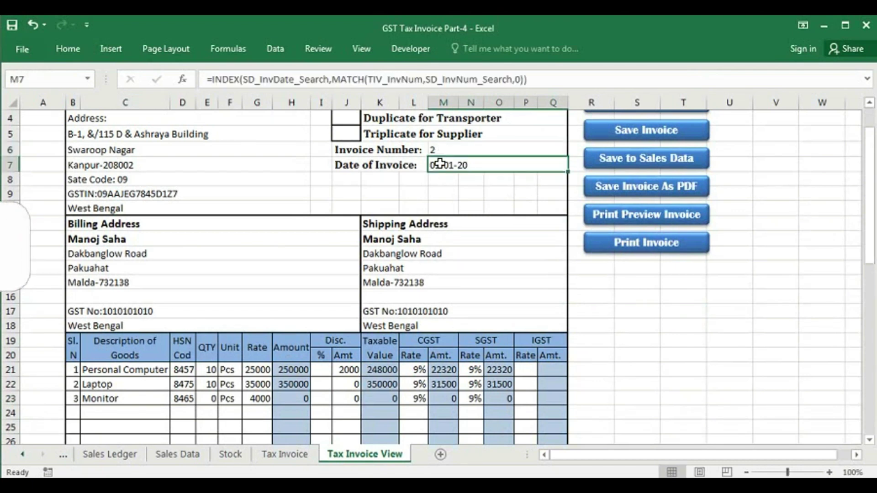
{"action": "left_click", "coordinate": [118, 382]}
Step: Set the invoice number in the Tax Invoice View sheet to 4 to load that invoice
{"action": "left_click", "coordinate": [440, 150]}
{"action": "type", "text": "4"}
{"action": "key", "text": "Return"}
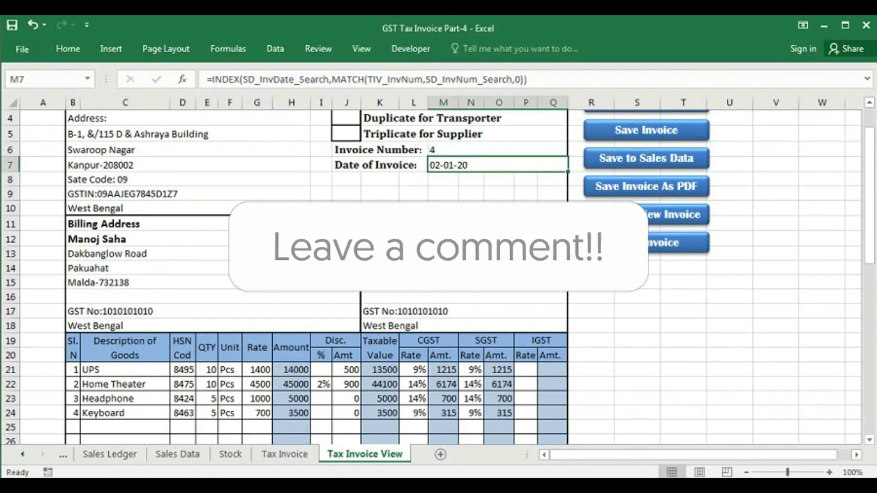
{"action": "left_click", "coordinate": [480, 146]}
{"action": "type", "text": "2"}
{"action": "key", "text": "Return"}
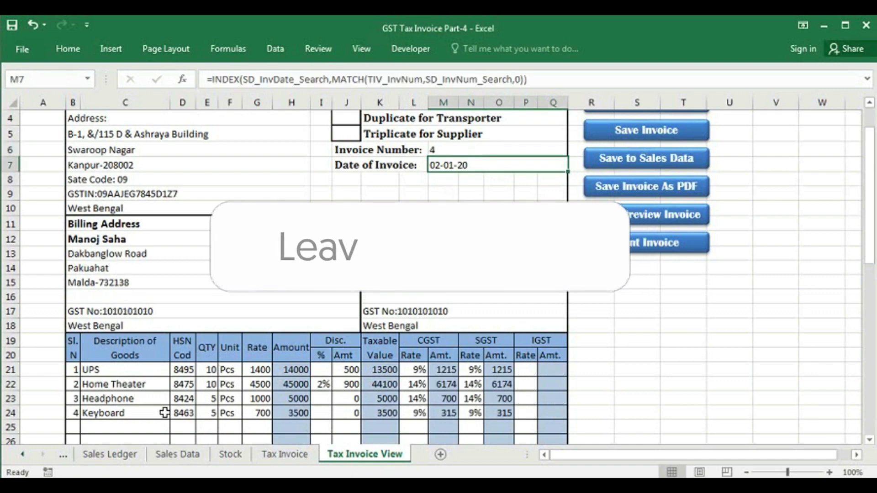
{"action": "left_click", "coordinate": [177, 454]}
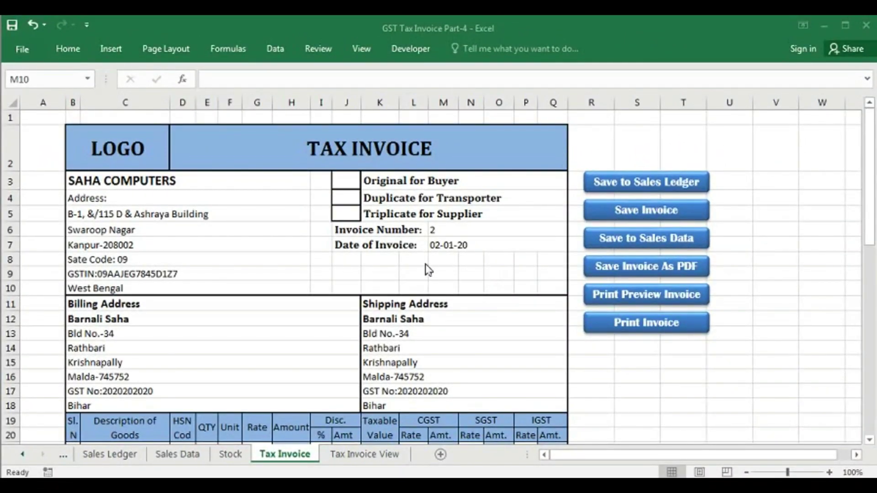
Step: Add Mouse as the fifth item in row 25 of the Tax Invoice and dismiss the stock message
{"action": "scroll", "coordinate": [324, 268], "scroll_direction": "down", "scroll_amount": 2}
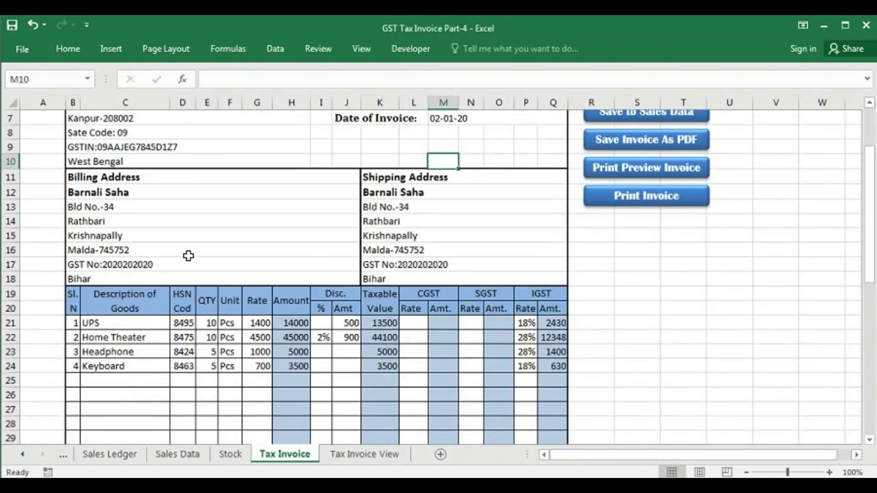
{"action": "left_click", "coordinate": [119, 381]}
{"action": "left_click", "coordinate": [175, 381]}
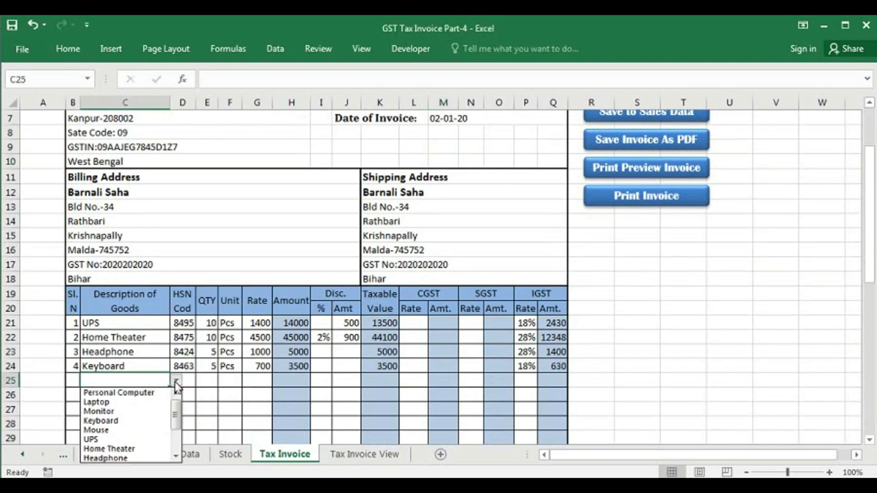
{"action": "left_click", "coordinate": [125, 431]}
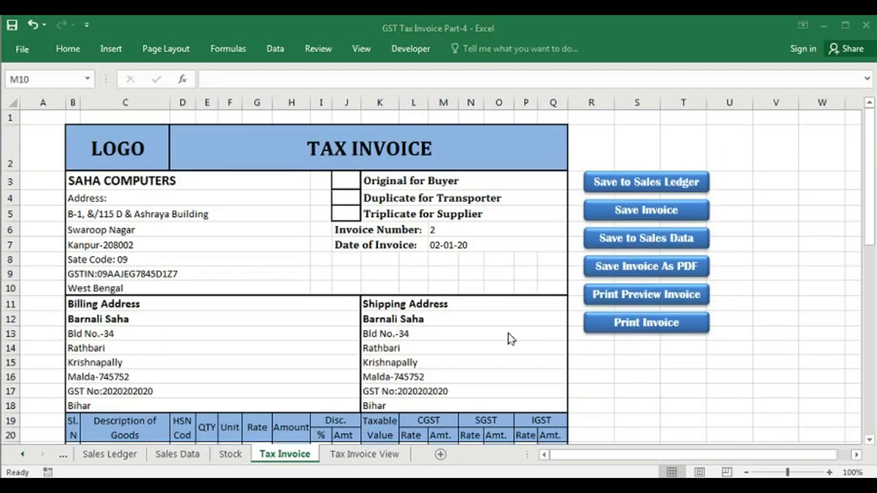
{"action": "left_click", "coordinate": [452, 320]}
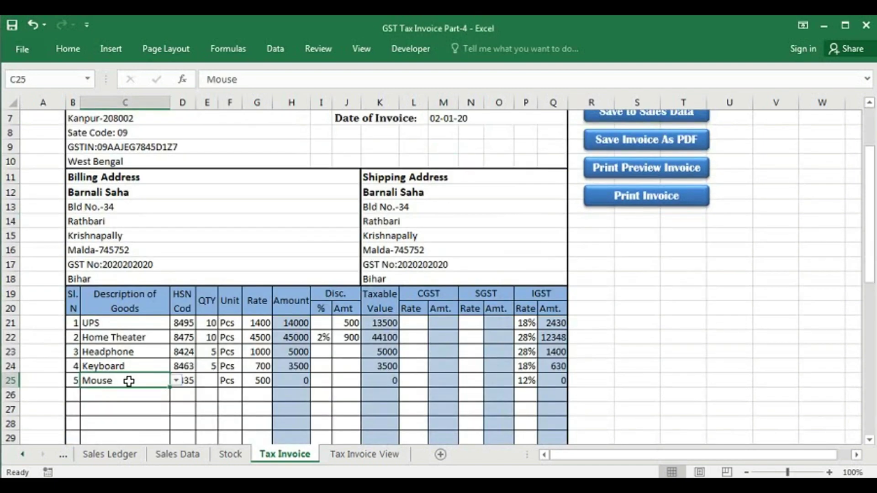
Step: Review the Stock sheet by selecting the Total Purchase range and the Total Sales range from Personal Computer to SMPS
{"action": "left_click", "coordinate": [231, 455]}
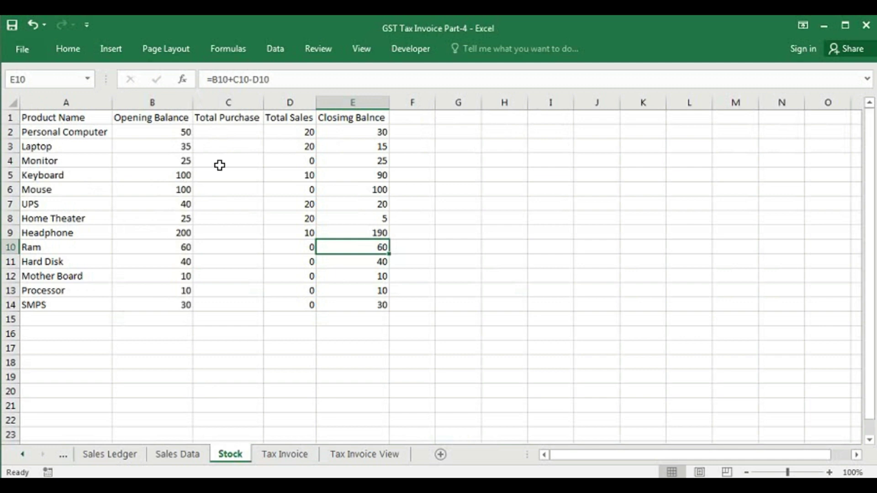
{"action": "left_click_drag", "start_coordinate": [224, 133], "coordinate": [225, 303]}
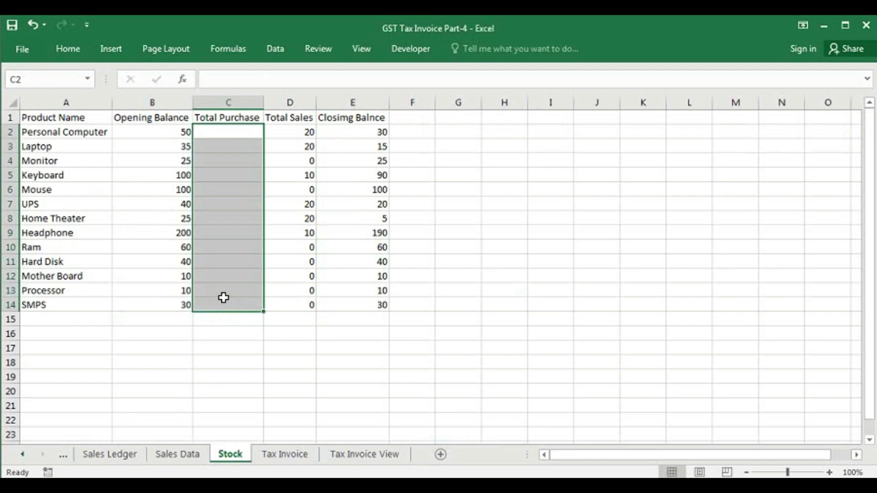
{"action": "left_click", "coordinate": [228, 246]}
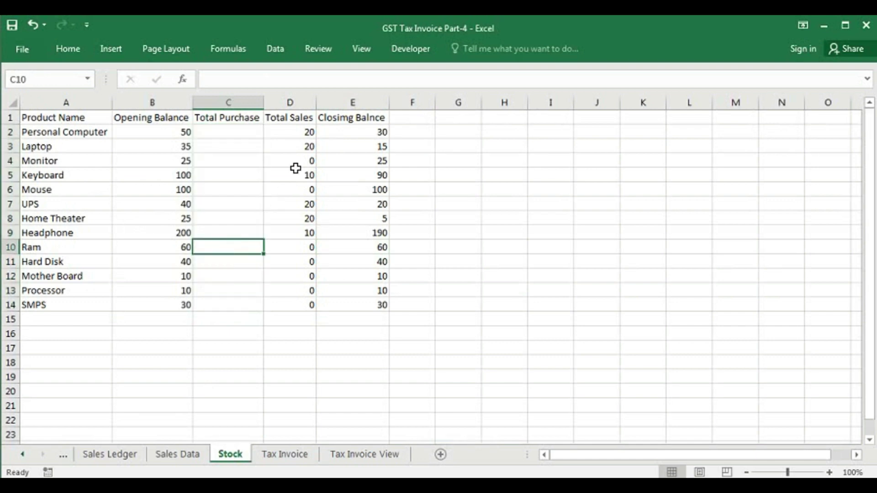
{"action": "left_click_drag", "start_coordinate": [293, 132], "coordinate": [286, 301]}
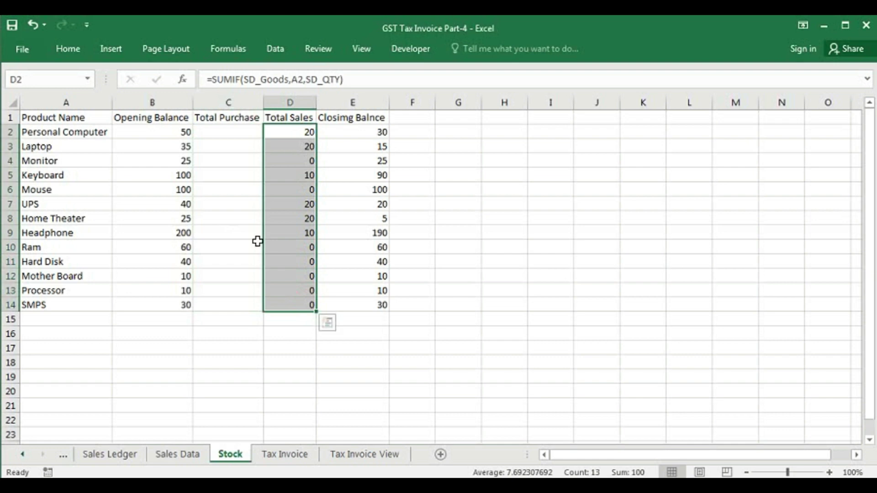
Step: View the Sales Data entries and inspect the Total Sales formula for Personal Computer in cell D2 of the Stock sheet
{"action": "left_click", "coordinate": [176, 455]}
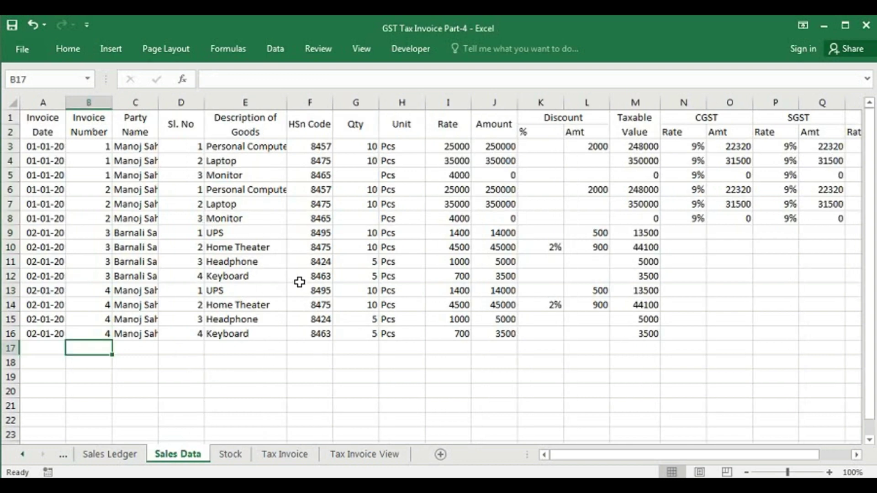
{"action": "left_click", "coordinate": [230, 454]}
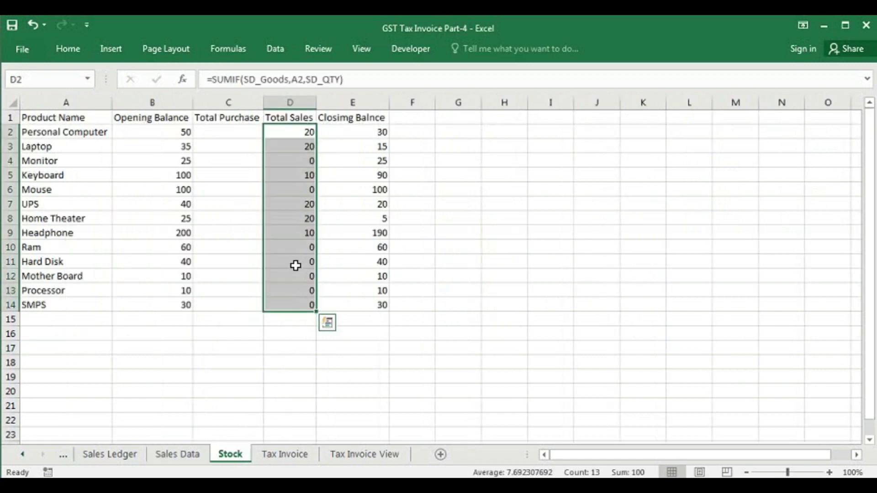
{"action": "left_click", "coordinate": [305, 132]}
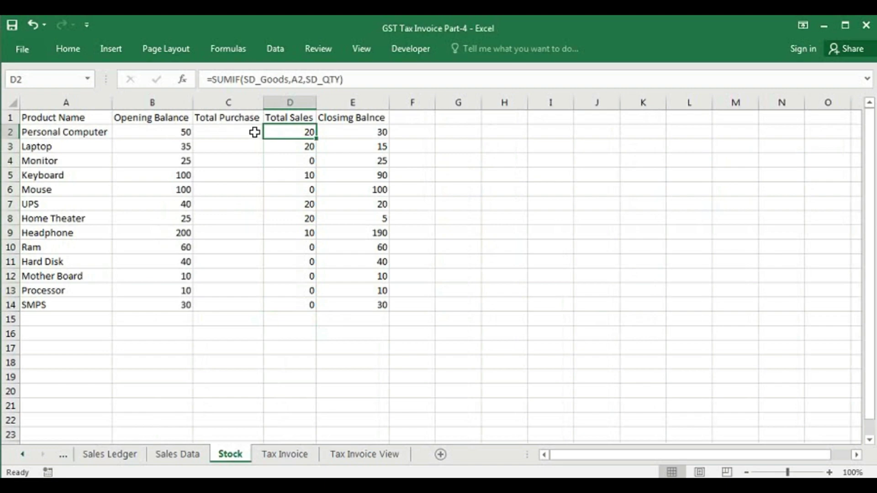
Step: Select both Personal Computer entries with their quantities in Sales Data and compare them with the product's Total Sales in Stock
{"action": "left_click", "coordinate": [285, 453]}
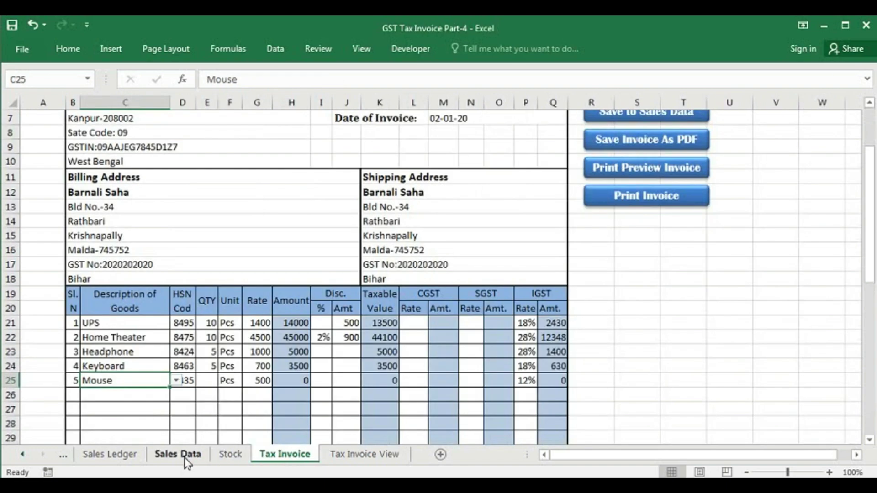
{"action": "left_click", "coordinate": [185, 457]}
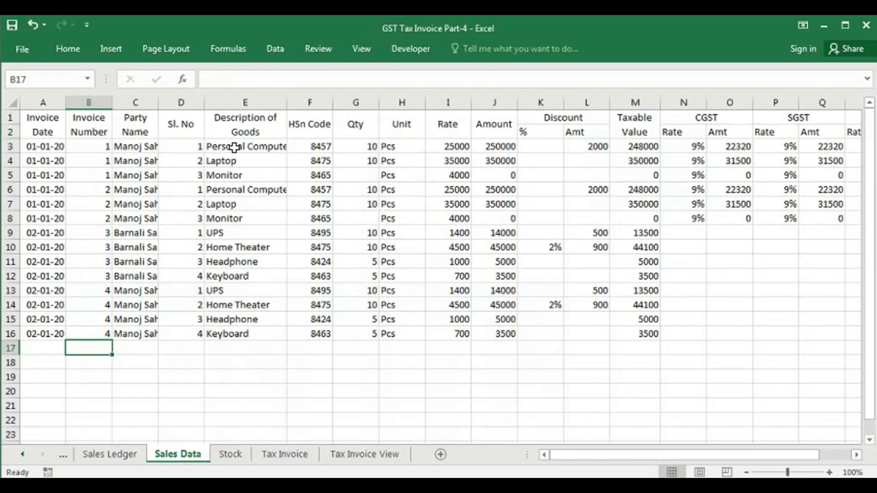
{"action": "left_click_drag", "start_coordinate": [235, 147], "coordinate": [347, 153]}
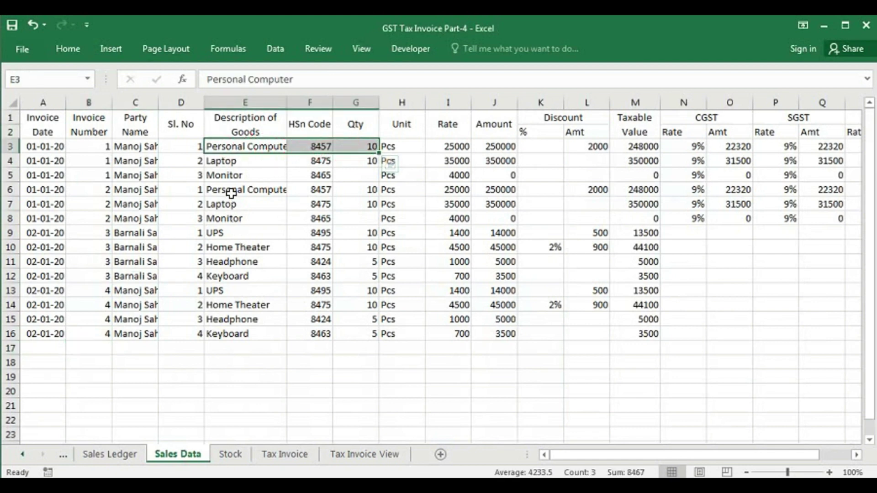
{"action": "left_click_drag", "start_coordinate": [231, 193], "coordinate": [345, 194]}
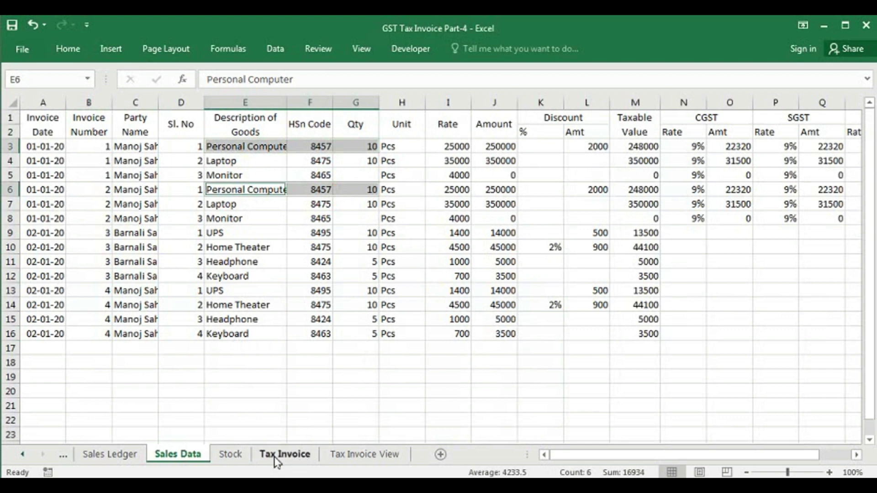
{"action": "left_click", "coordinate": [230, 454]}
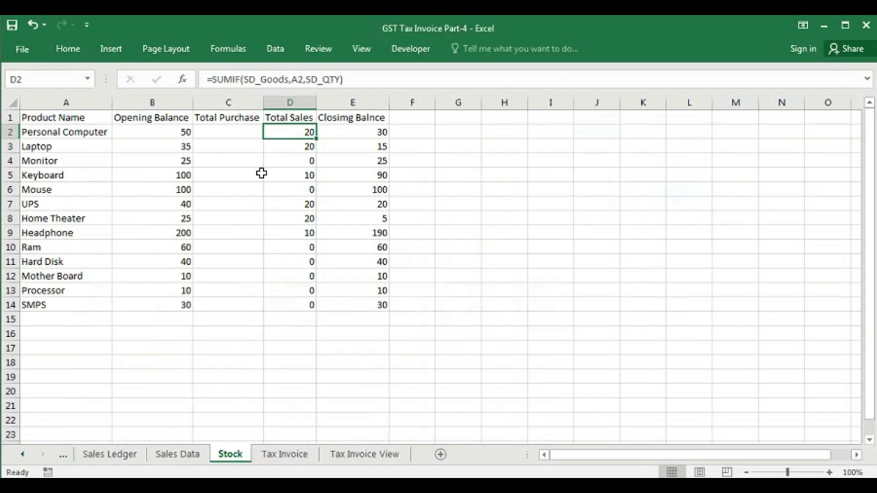
Step: Select both Keyboard entries with their quantities in Sales Data and compare them with Keyboard's Total Sales in Stock
{"action": "left_click", "coordinate": [191, 459]}
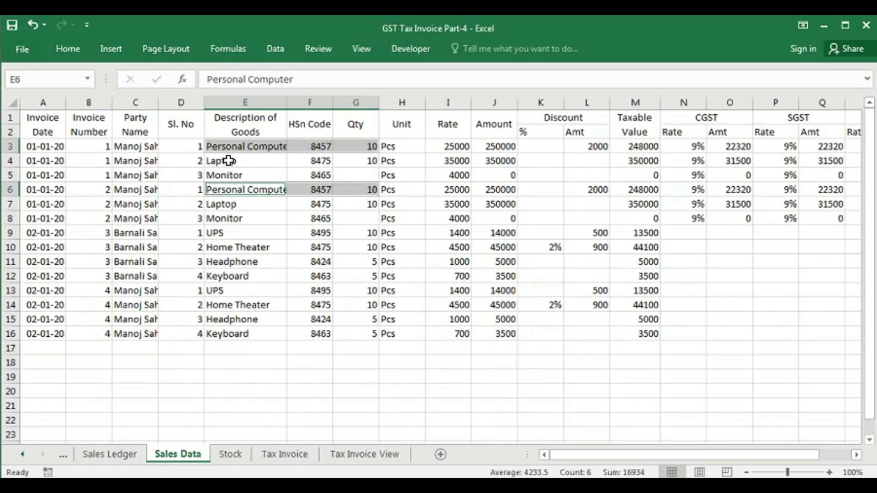
{"action": "left_click", "coordinate": [232, 276]}
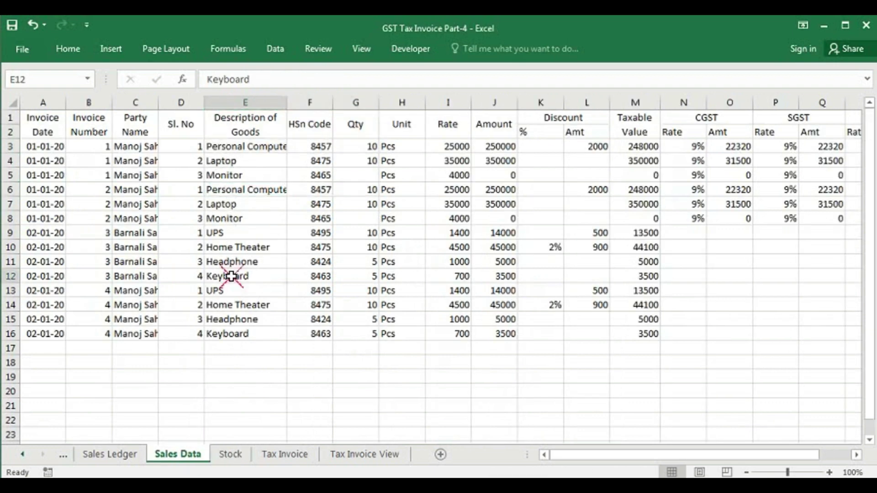
{"action": "left_click_drag", "start_coordinate": [231, 275], "coordinate": [356, 280]}
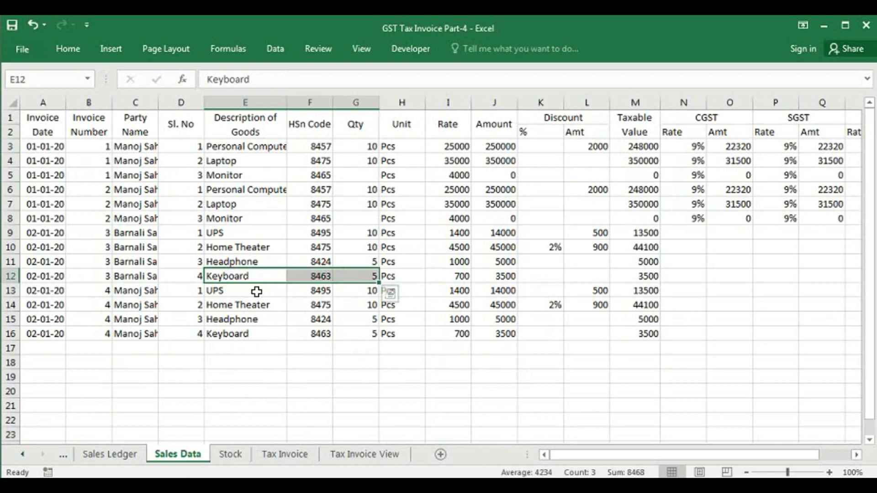
{"action": "left_click_drag", "start_coordinate": [227, 334], "coordinate": [356, 336]}
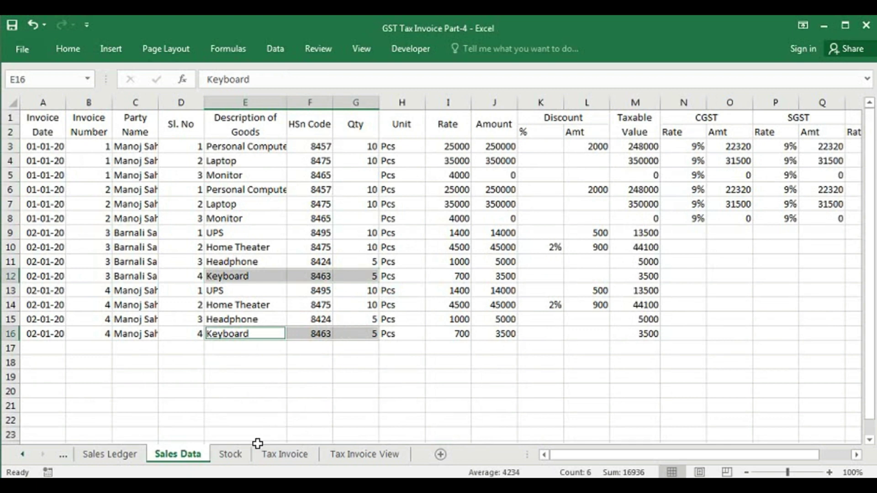
{"action": "left_click", "coordinate": [240, 454]}
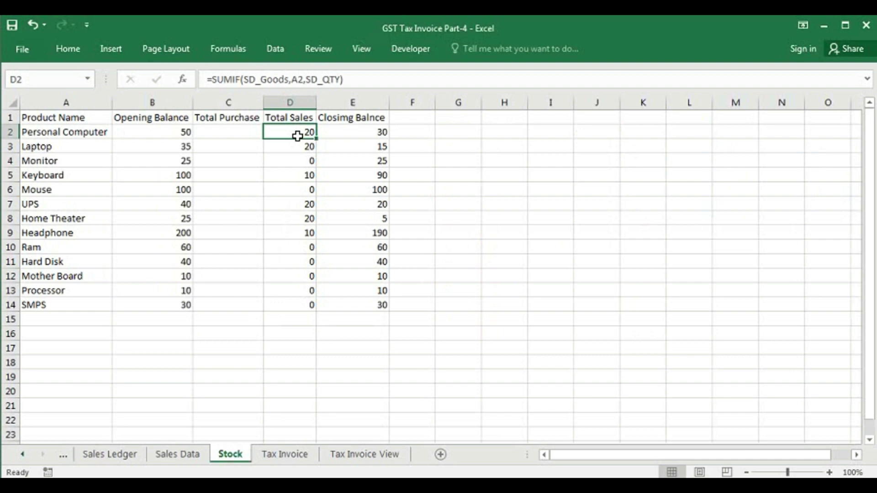
Step: Inspect the closing balance formula in cell E2 of the Stock sheet and select the closing balances from Personal Computer to SMPS
{"action": "left_click", "coordinate": [368, 130]}
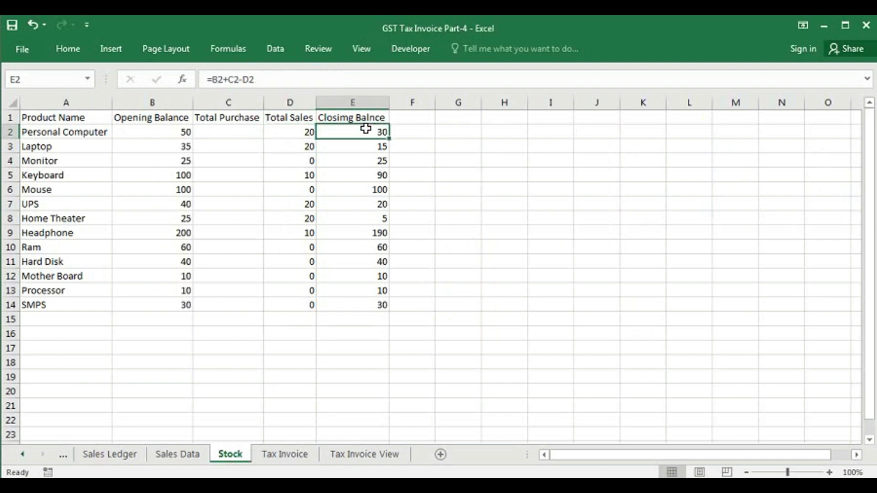
{"action": "double_click", "coordinate": [358, 132]}
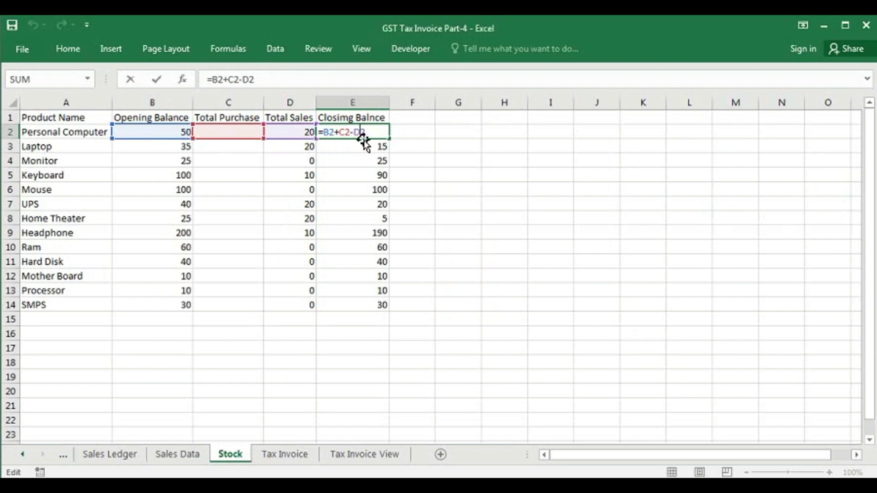
{"action": "key", "text": "Return"}
{"action": "left_click_drag", "start_coordinate": [362, 135], "coordinate": [358, 303]}
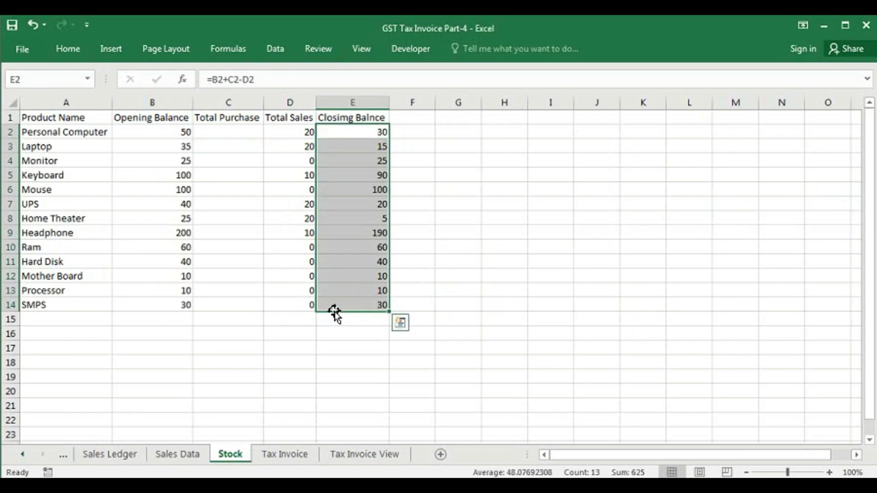
Step: Change the fifth item in the Tax Invoice to Processor, dismiss the stock message, and check Processor's closing balance in Stock
{"action": "left_click", "coordinate": [263, 454]}
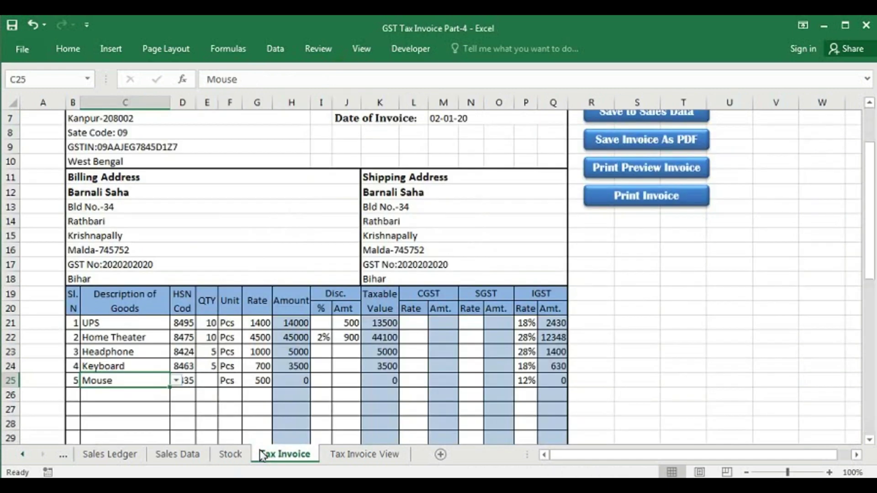
{"action": "left_click", "coordinate": [177, 382]}
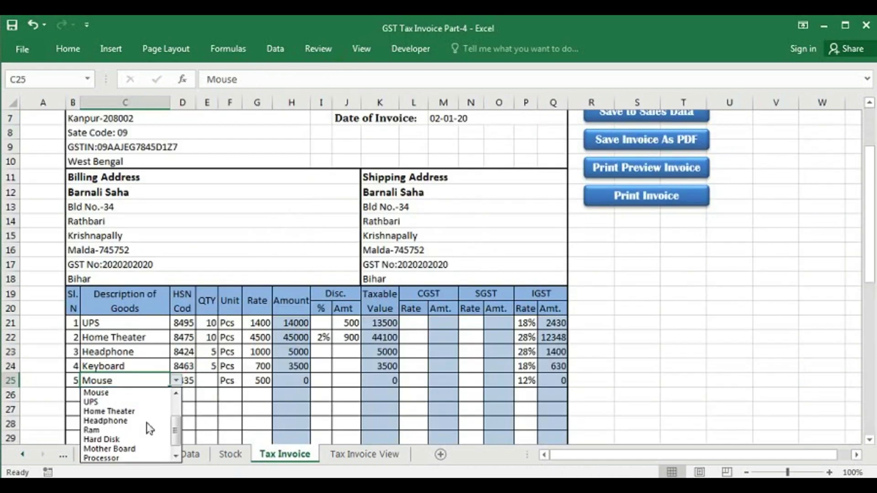
{"action": "left_click", "coordinate": [145, 456]}
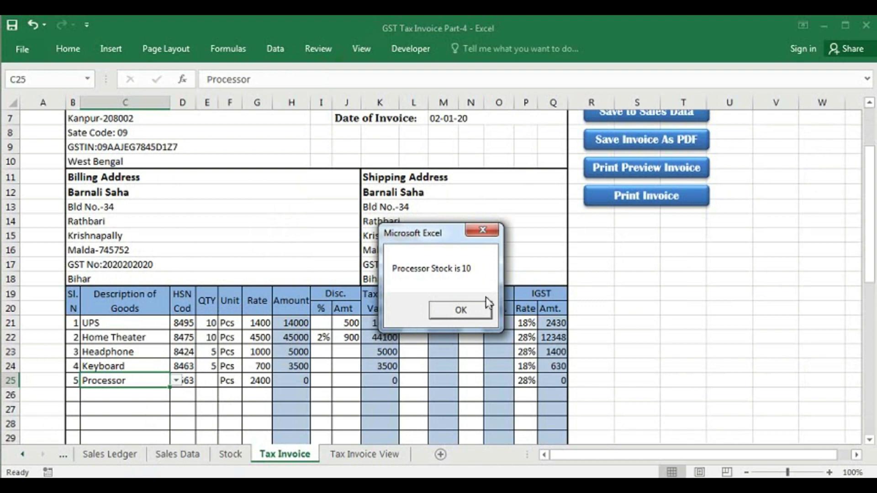
{"action": "left_click", "coordinate": [461, 310]}
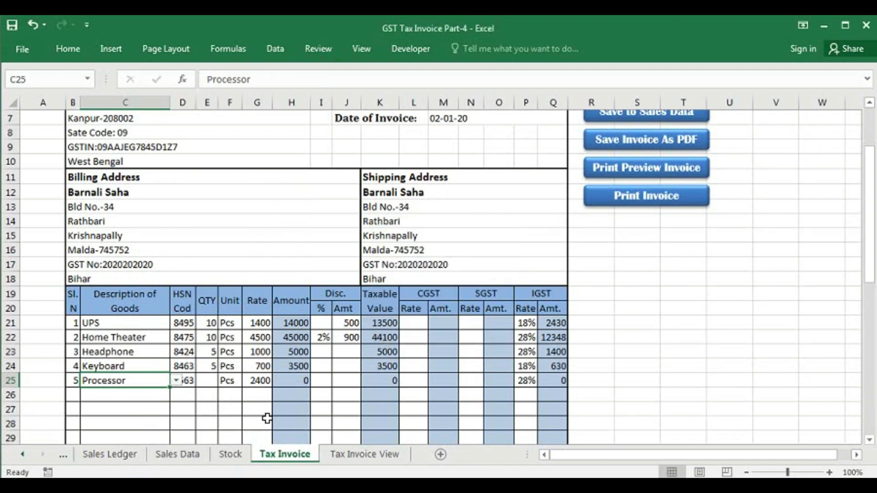
{"action": "left_click", "coordinate": [224, 456]}
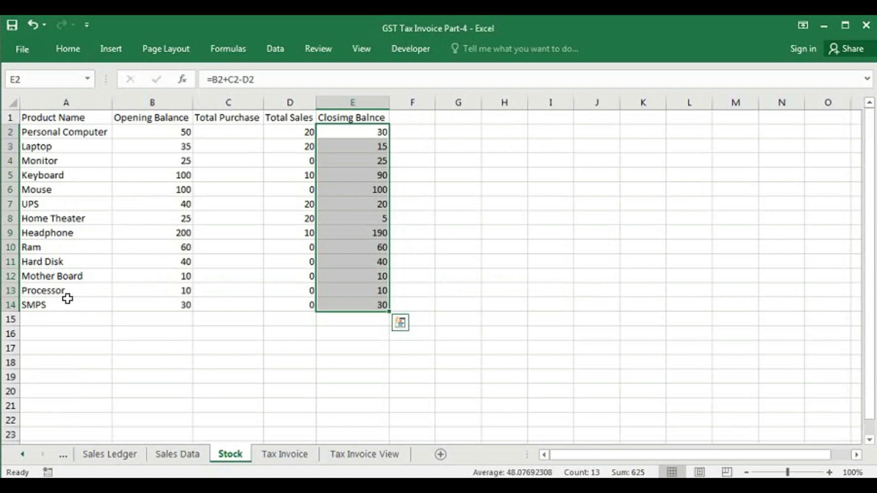
{"action": "left_click", "coordinate": [356, 293]}
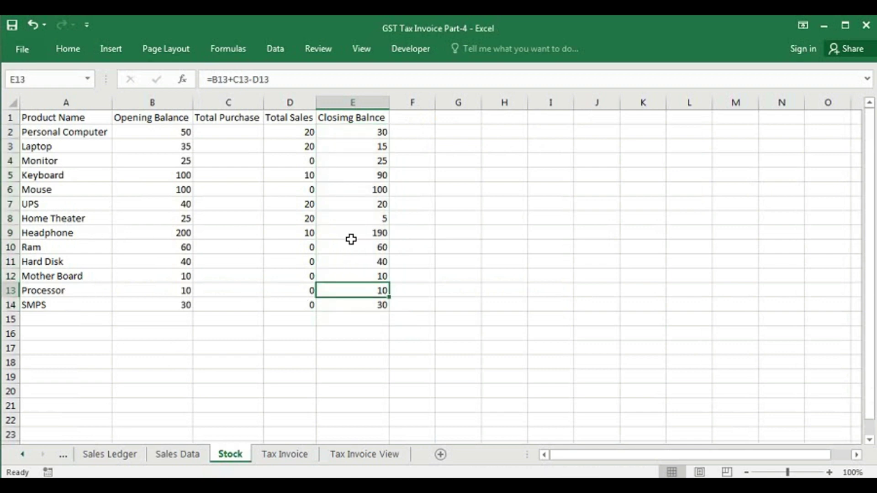
Step: Reselect Headphone as the third item in row 23 of the Tax Invoice and dismiss the stock message
{"action": "left_click", "coordinate": [285, 457]}
{"action": "left_click", "coordinate": [164, 356]}
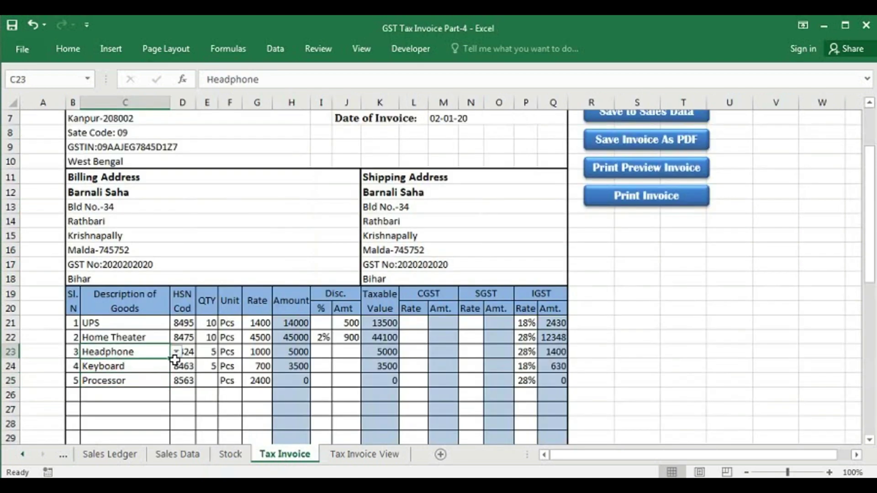
{"action": "left_click", "coordinate": [176, 352]}
{"action": "left_click", "coordinate": [148, 383]}
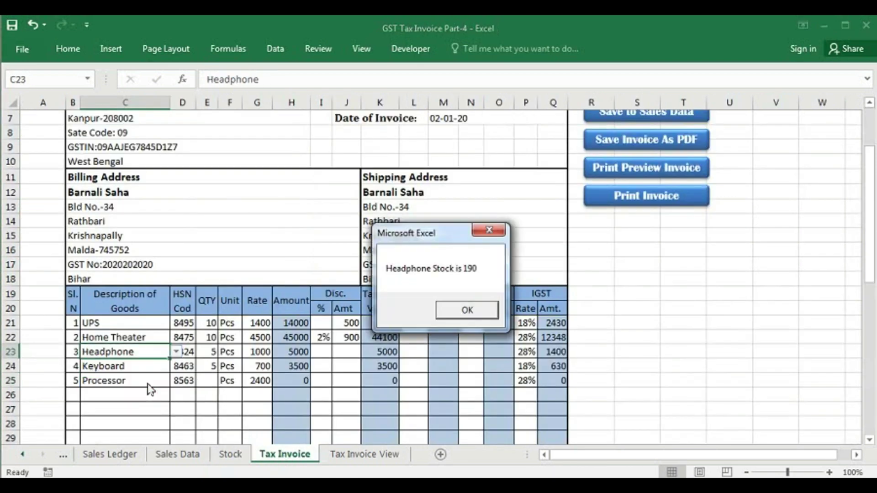
{"action": "left_click", "coordinate": [472, 311]}
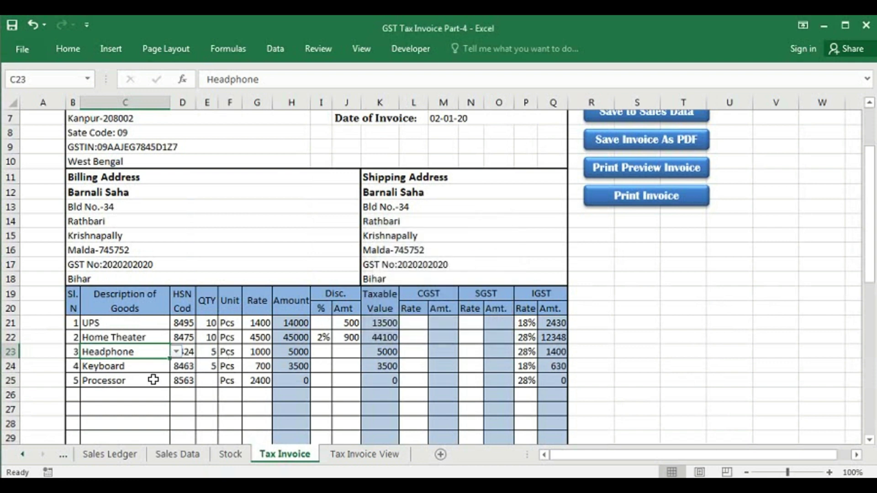
Step: Add Headphone as the sixth item in row 26 of the Tax Invoice and dismiss the stock message
{"action": "left_click", "coordinate": [127, 397]}
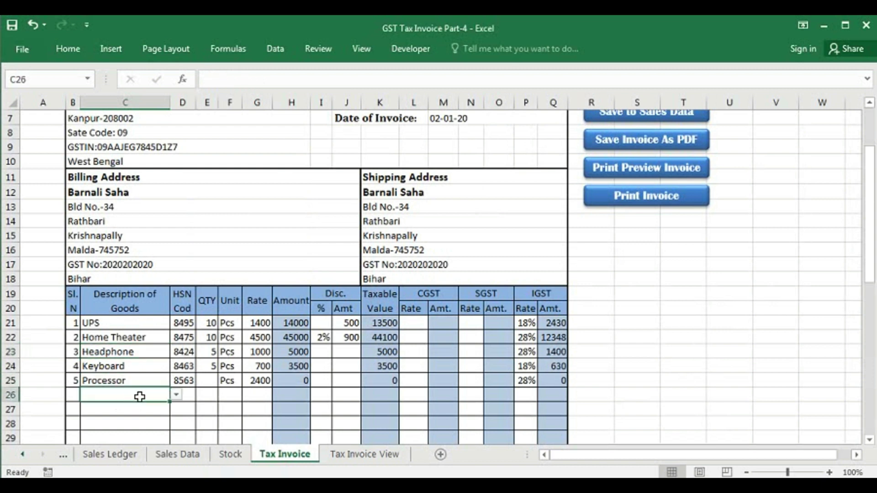
{"action": "left_click", "coordinate": [175, 394]}
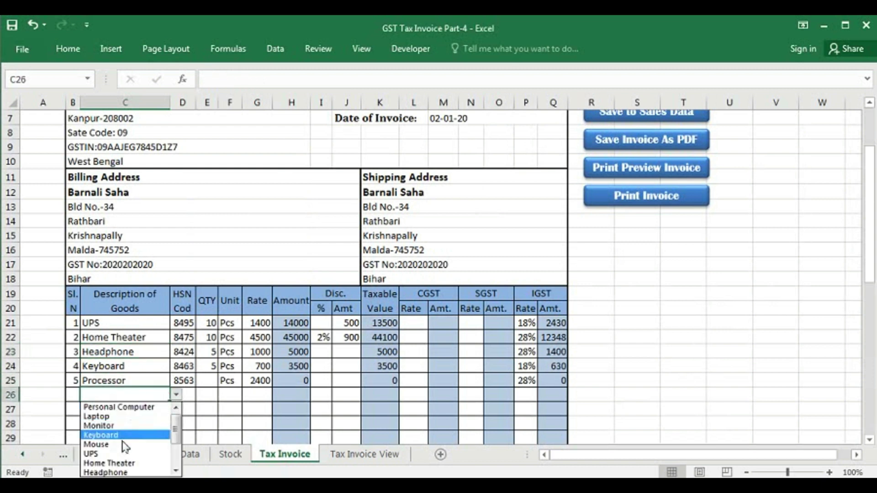
{"action": "left_click", "coordinate": [128, 473]}
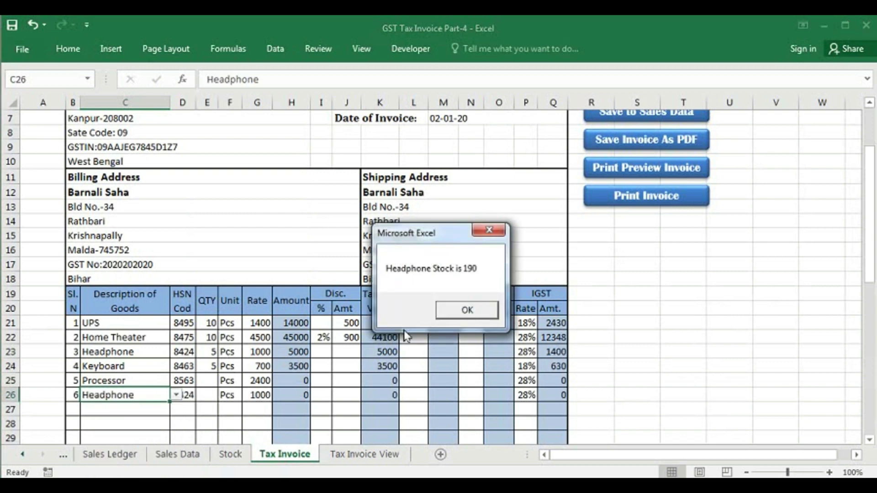
{"action": "left_click", "coordinate": [462, 307]}
{"action": "left_click", "coordinate": [465, 312]}
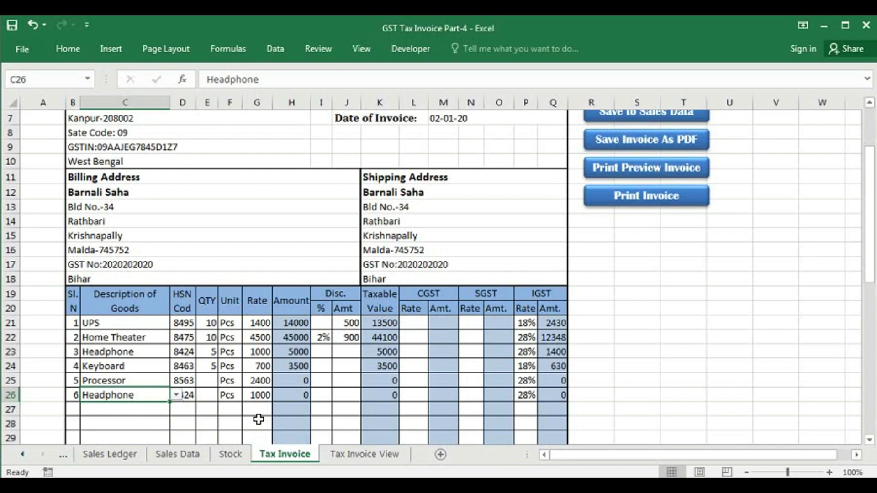
Step: Review the saved invoice in the Tax Invoice View sheet, from its header and addresses to its item rows
{"action": "left_click", "coordinate": [356, 456]}
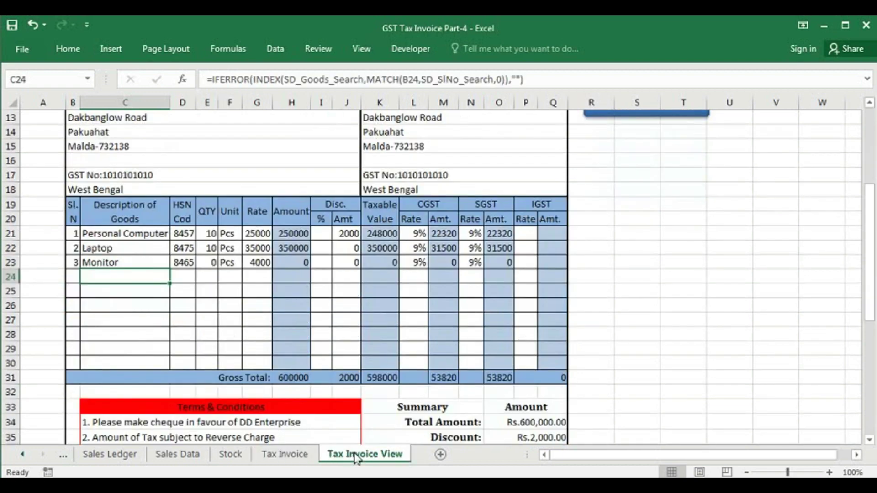
{"action": "left_click", "coordinate": [315, 319]}
{"action": "scroll", "coordinate": [314, 316], "scroll_direction": "up", "scroll_amount": 2}
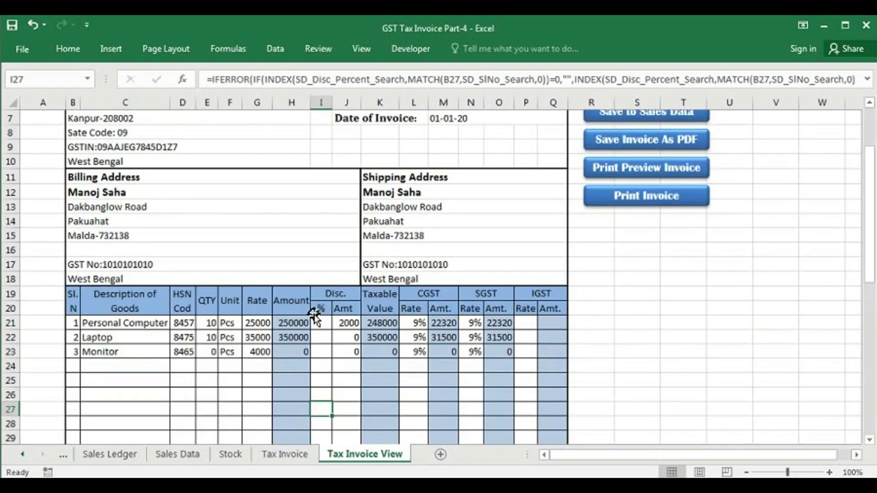
{"action": "scroll", "coordinate": [314, 316], "scroll_direction": "up", "scroll_amount": 2}
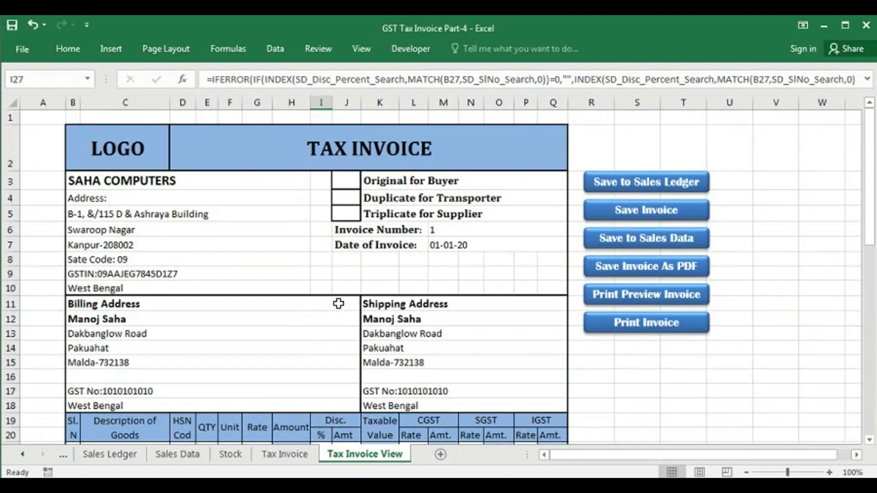
{"action": "scroll", "coordinate": [338, 306], "scroll_direction": "down", "scroll_amount": 2}
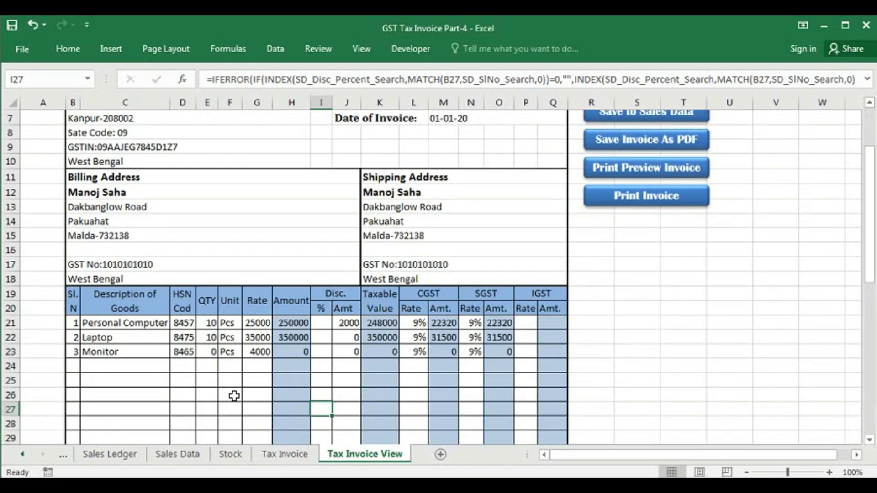
{"action": "scroll", "coordinate": [234, 396], "scroll_direction": "up", "scroll_amount": 1}
Step: Set the invoice number to 2 in Tax Invoice View and check the goods listed for that invoice
{"action": "left_click", "coordinate": [443, 149]}
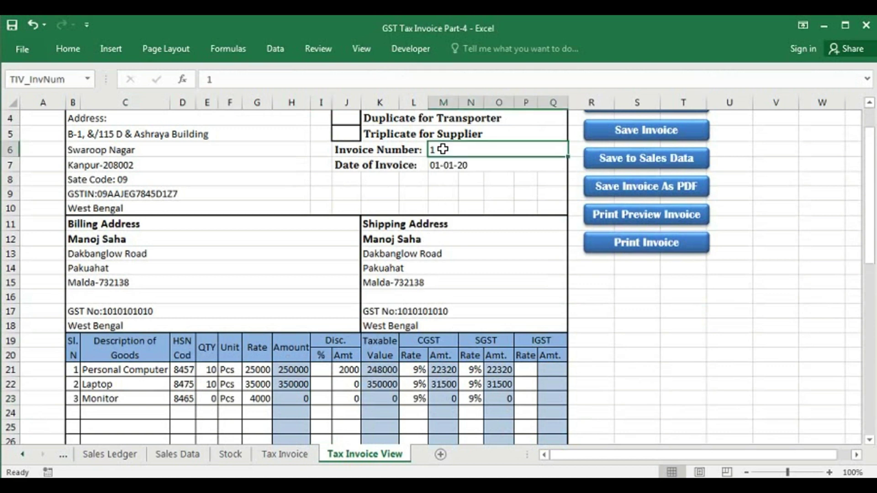
{"action": "type", "text": "2"}
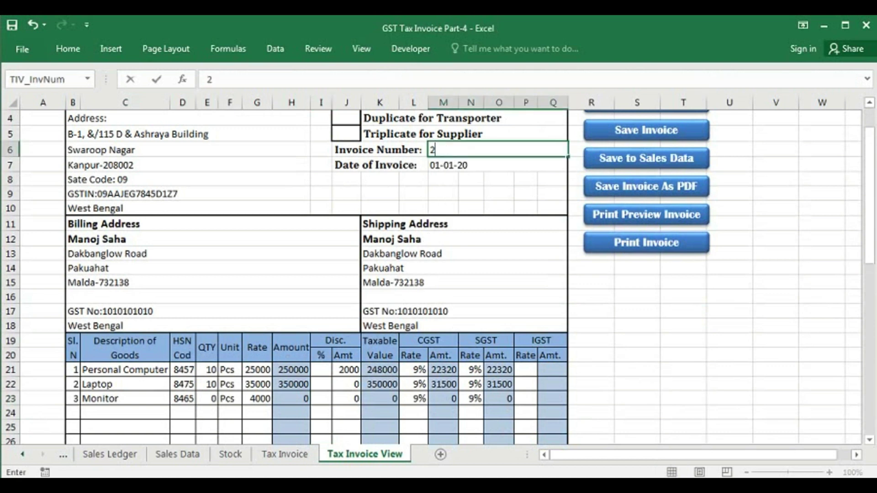
{"action": "key", "text": "Return"}
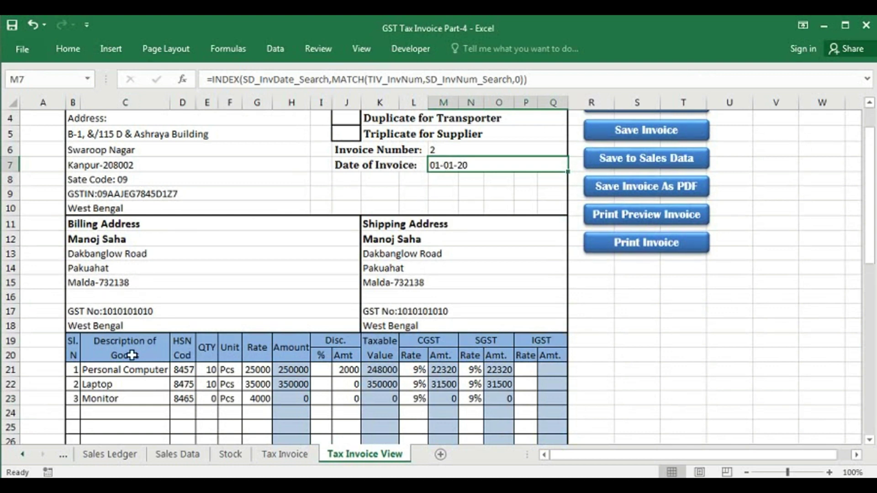
{"action": "left_click", "coordinate": [113, 387]}
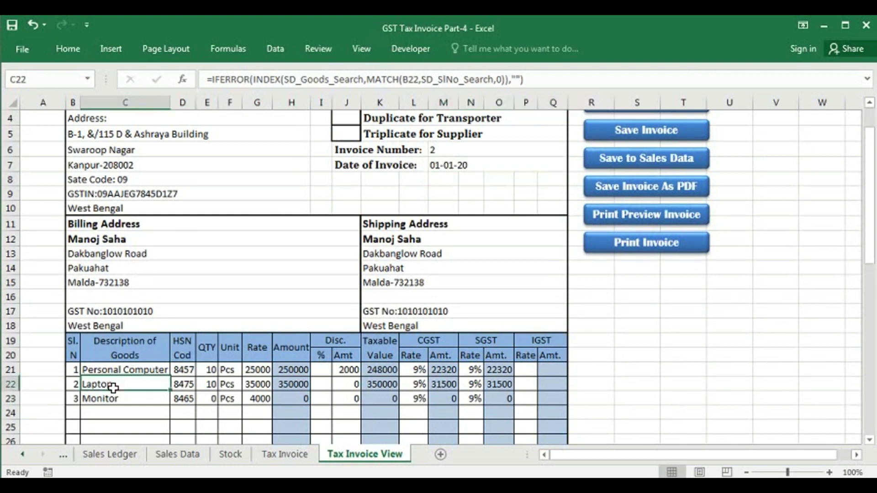
Step: Set the invoice number to 4 in Tax Invoice View to load that invoice's details
{"action": "left_click", "coordinate": [469, 148]}
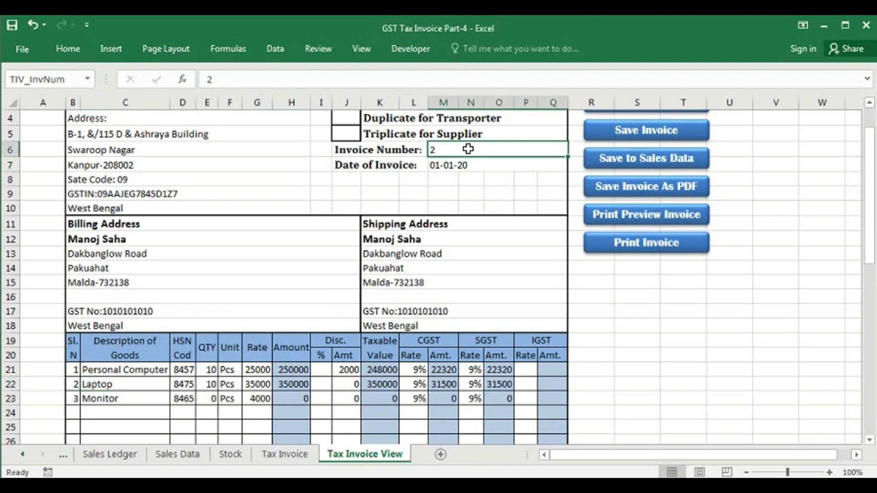
{"action": "type", "text": "4"}
{"action": "key", "text": "Return"}
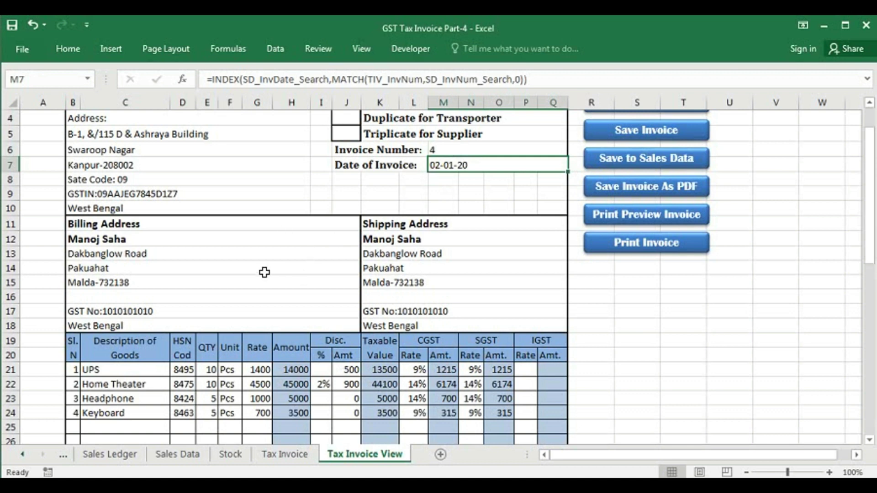
Step: Recall two saved invoices in Tax Invoice View by entering invoice number 1, followed by 2
{"action": "left_click", "coordinate": [468, 150]}
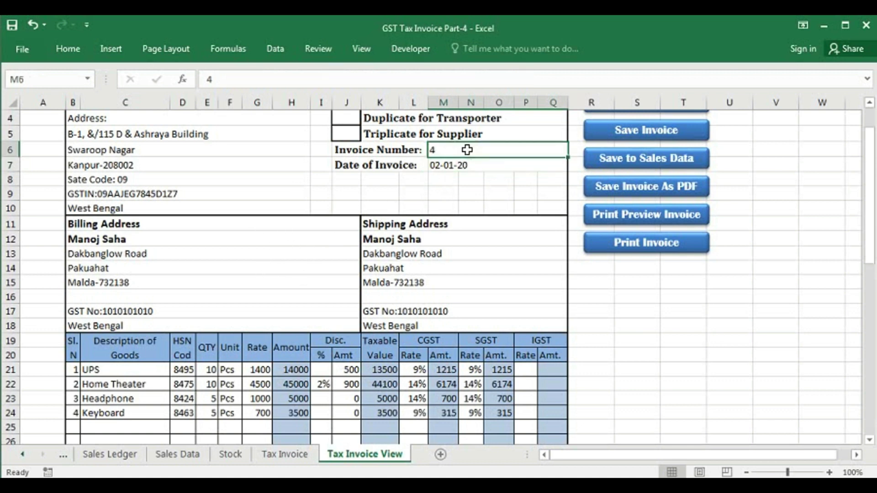
{"action": "type", "text": "1"}
{"action": "key", "text": "Return"}
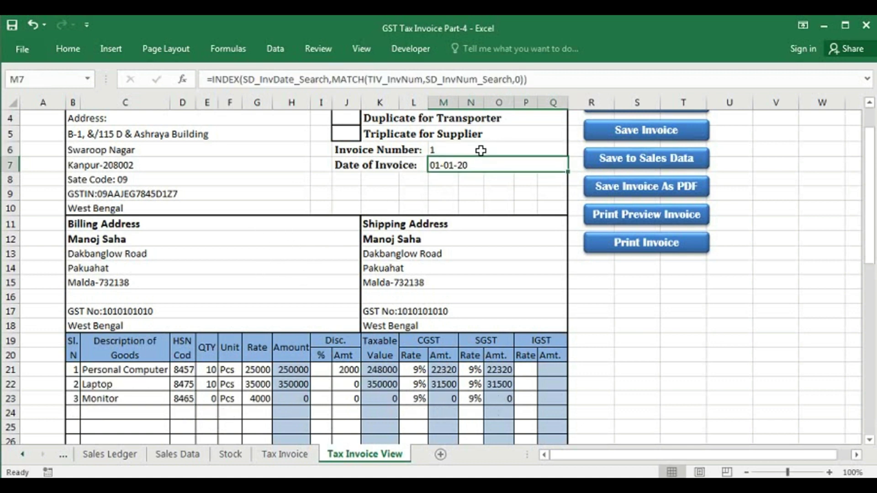
{"action": "left_click", "coordinate": [481, 150]}
{"action": "type", "text": "2"}
{"action": "key", "text": "Return"}
Step: Set the invoice number to 3 in Tax Invoice View to load that invoice's details
{"action": "left_click", "coordinate": [481, 150]}
{"action": "type", "text": "3"}
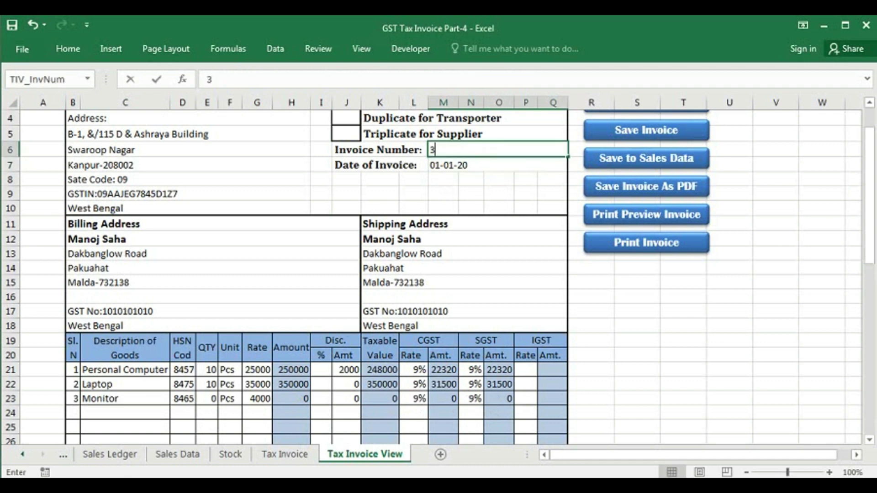
{"action": "key", "text": "Return"}
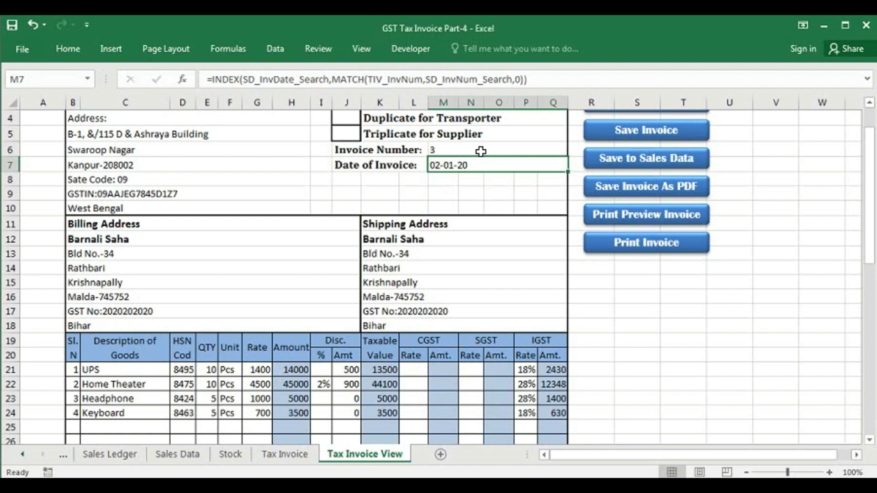
Step: Set the invoice number to 4 in Tax Invoice View to recall that saved invoice
{"action": "left_click", "coordinate": [480, 151]}
{"action": "type", "text": "4"}
{"action": "key", "text": "Return"}
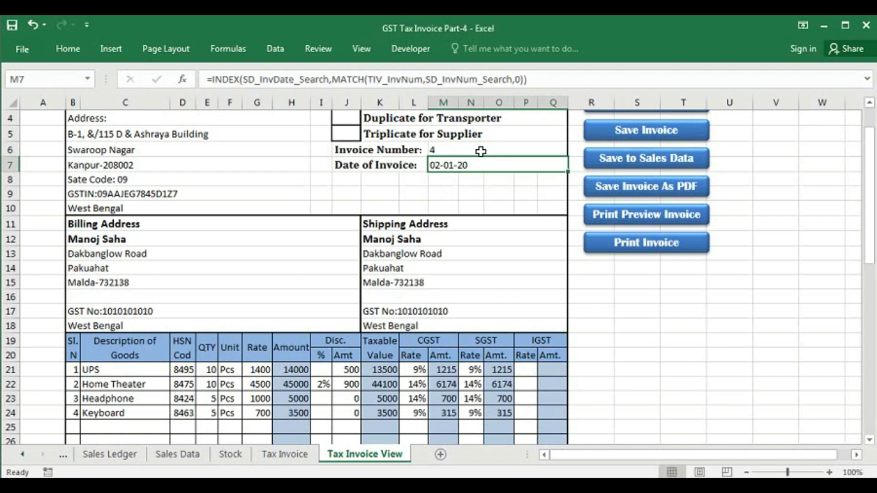
Step: Compare the invoice 4 rows in Sales Data with the goods listed in Tax Invoice View
{"action": "left_click", "coordinate": [178, 454]}
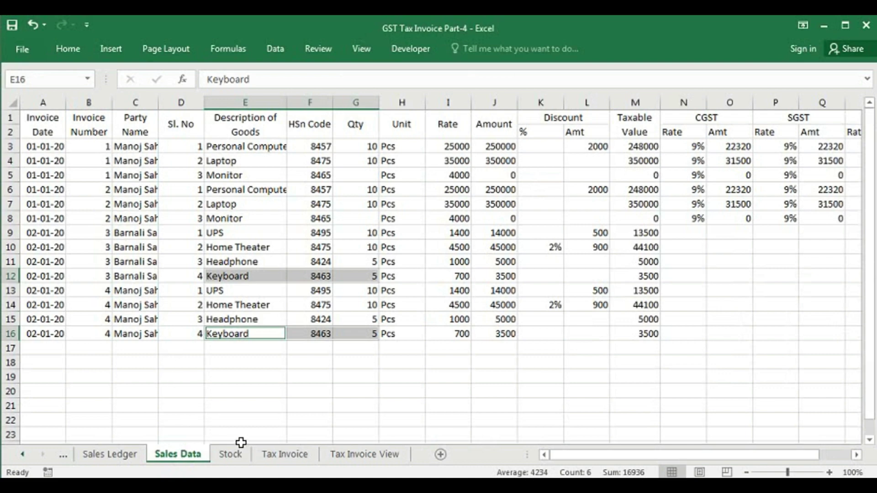
{"action": "left_click", "coordinate": [346, 457]}
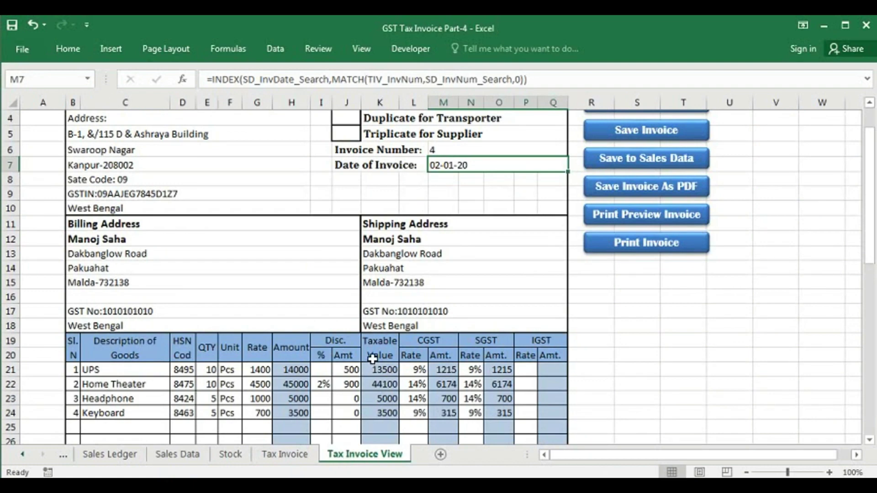
{"action": "left_click", "coordinate": [186, 460]}
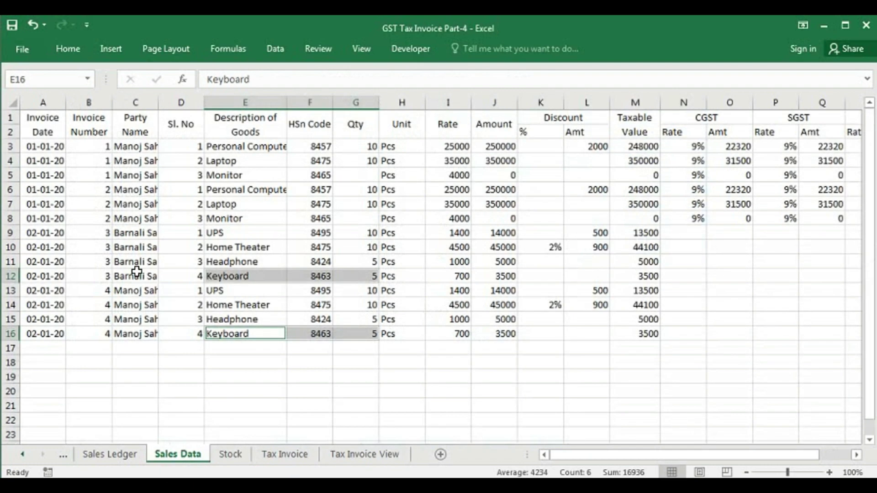
{"action": "left_click", "coordinate": [354, 456]}
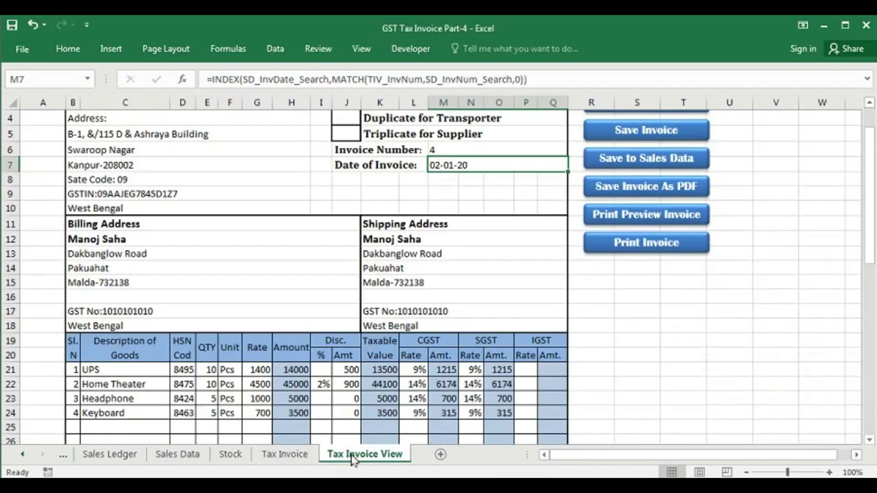
{"action": "left_click", "coordinate": [450, 149]}
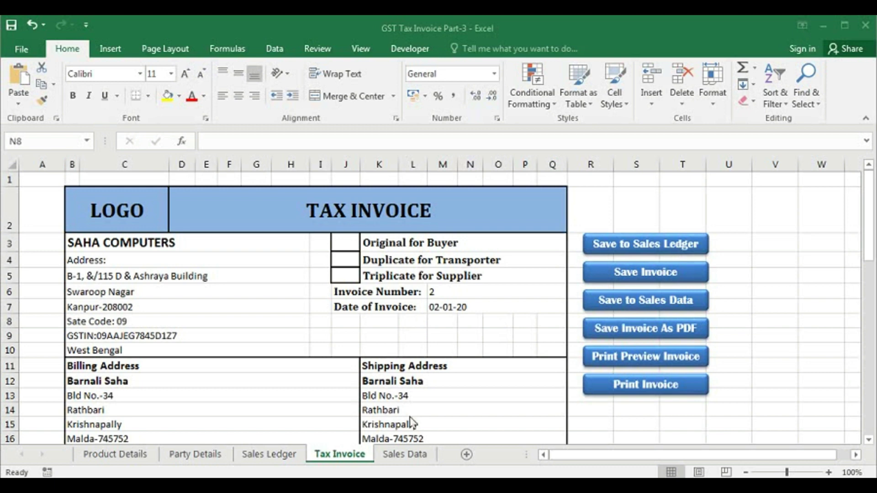
Step: Add a worksheet named Stock and reorder the sheets so Stock follows Sales Data and Tax Invoice comes last
{"action": "left_click", "coordinate": [467, 455]}
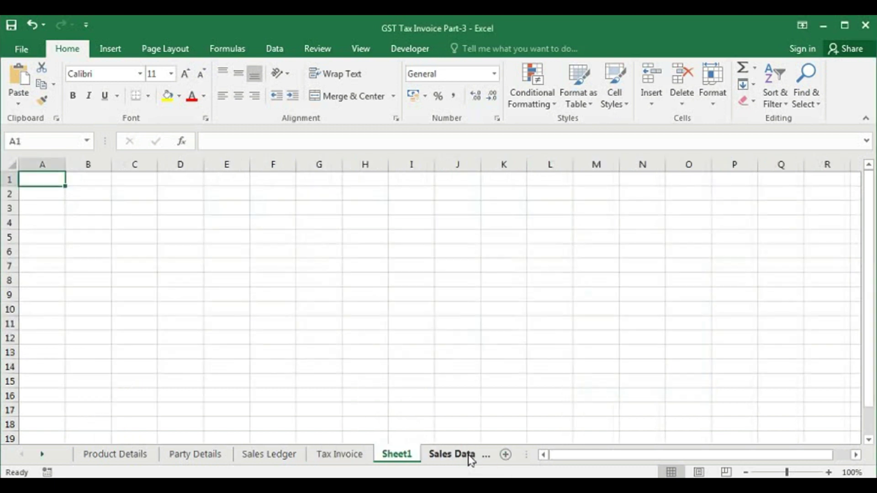
{"action": "double_click", "coordinate": [412, 456]}
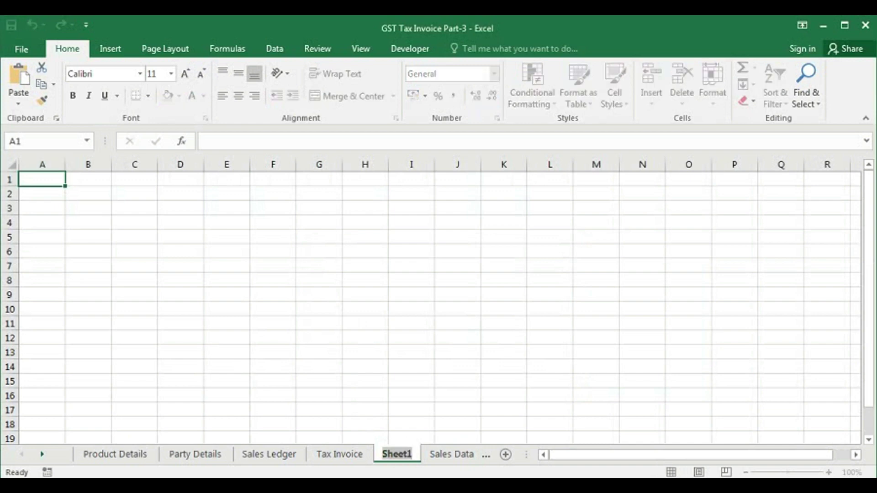
{"action": "type", "text": "Stock"}
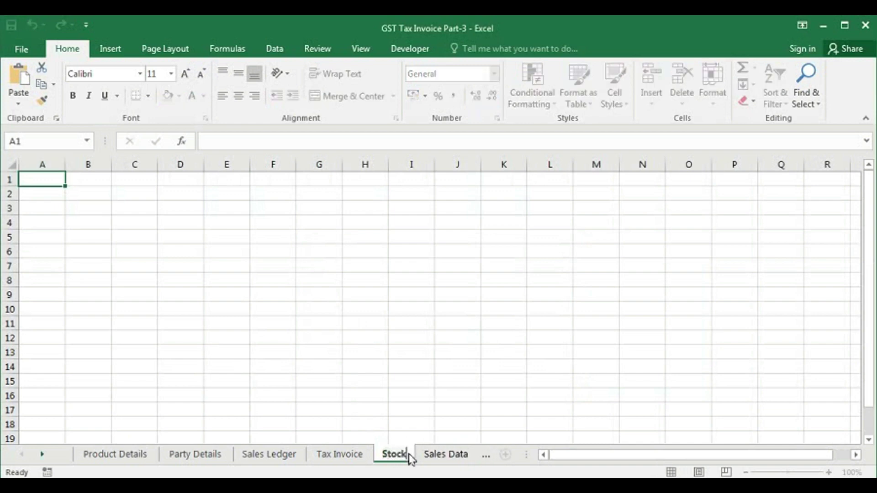
{"action": "key", "text": "Return"}
{"action": "left_click_drag", "start_coordinate": [322, 460], "coordinate": [418, 461]}
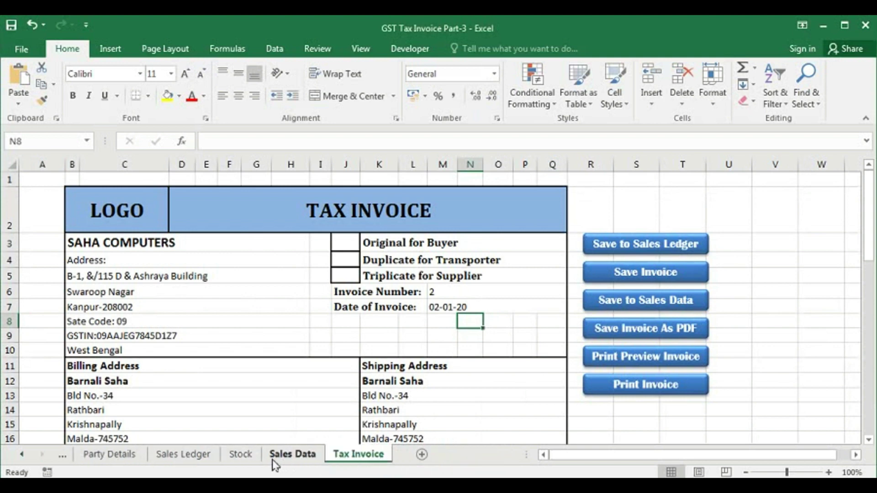
{"action": "left_click_drag", "start_coordinate": [240, 455], "coordinate": [348, 455]}
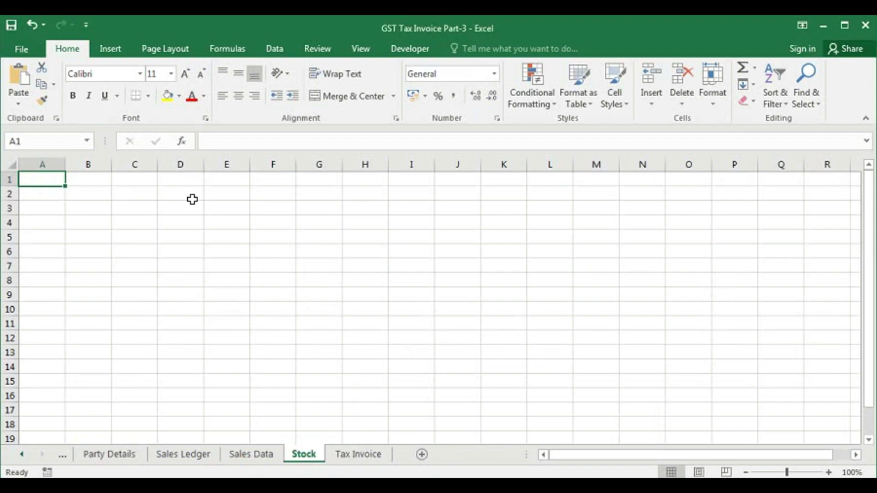
Step: Enter the headers Product Name, Opening Balance, Purchase, Sales and C. Balance in cells A1 to E1 of the Stock sheet
{"action": "type", "text": "Product"}
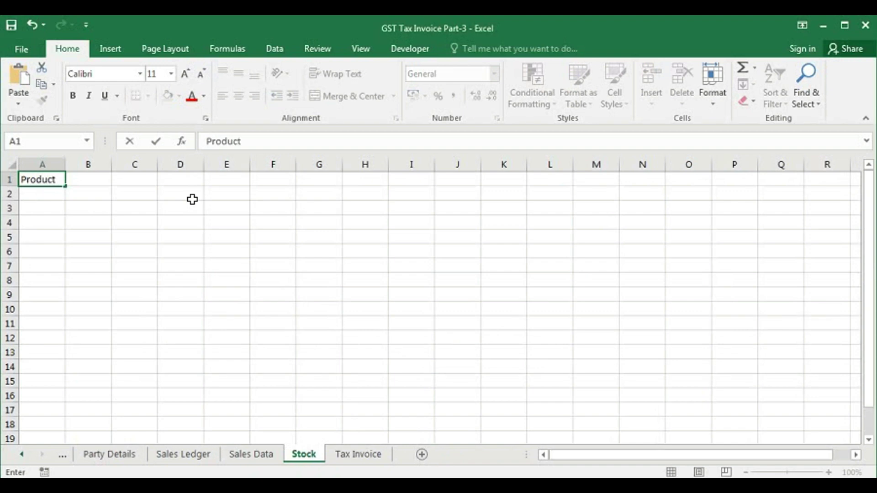
{"action": "type", "text": " Name"}
{"action": "key", "text": "Tab"}
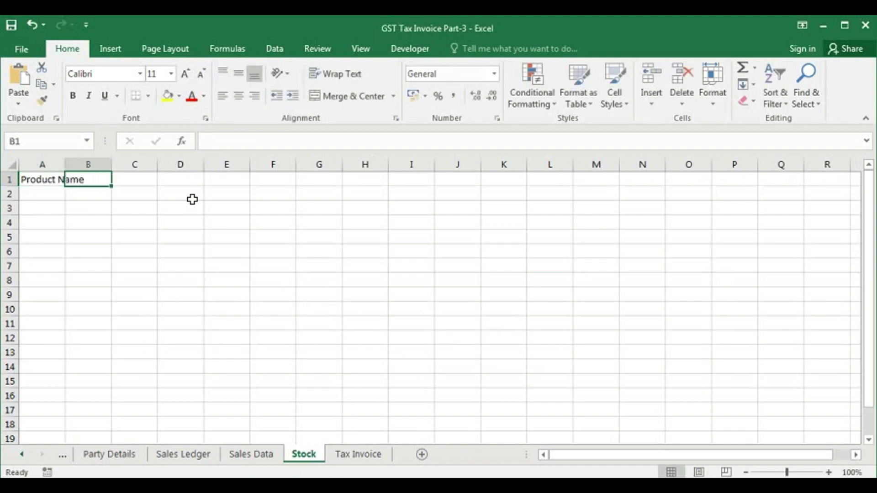
{"action": "type", "text": "Opening Balance"}
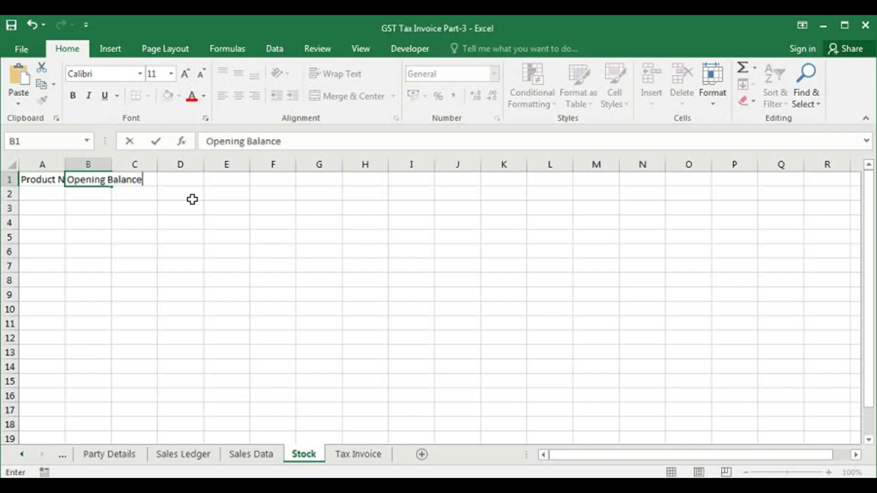
{"action": "key", "text": "Tab"}
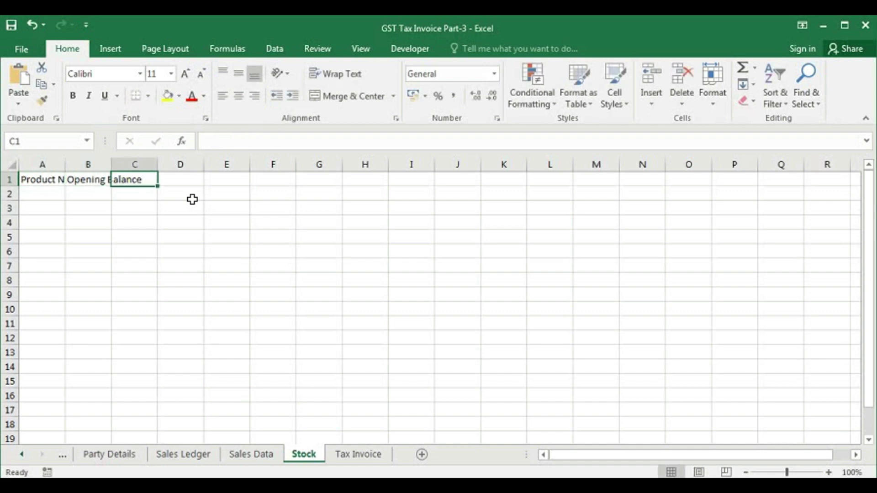
{"action": "type", "text": "Purchase"}
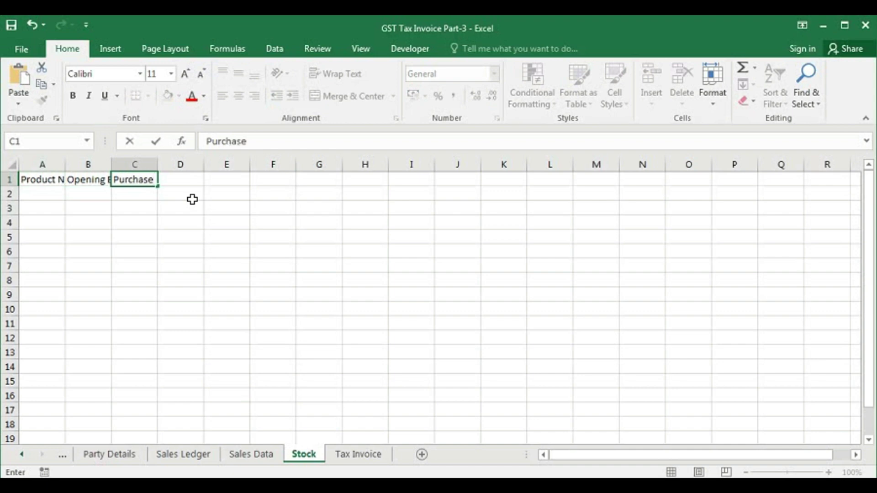
{"action": "key", "text": "Tab"}
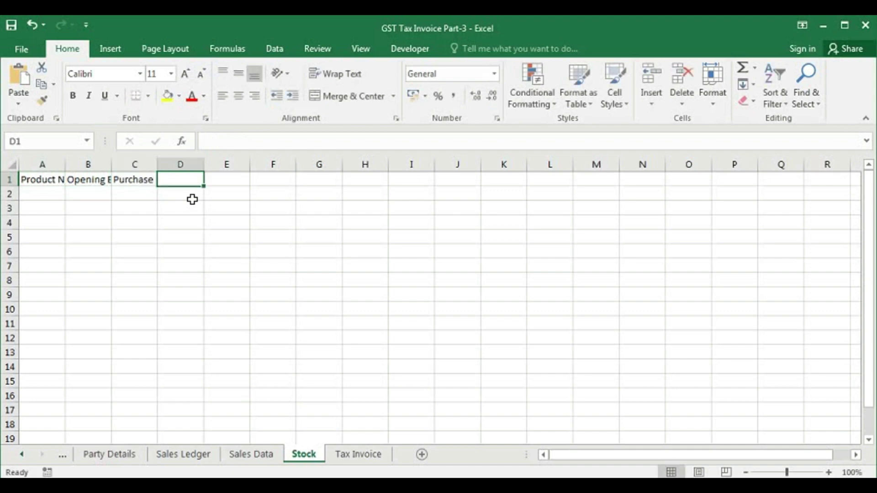
{"action": "type", "text": "Sales"}
{"action": "key", "text": "Tab"}
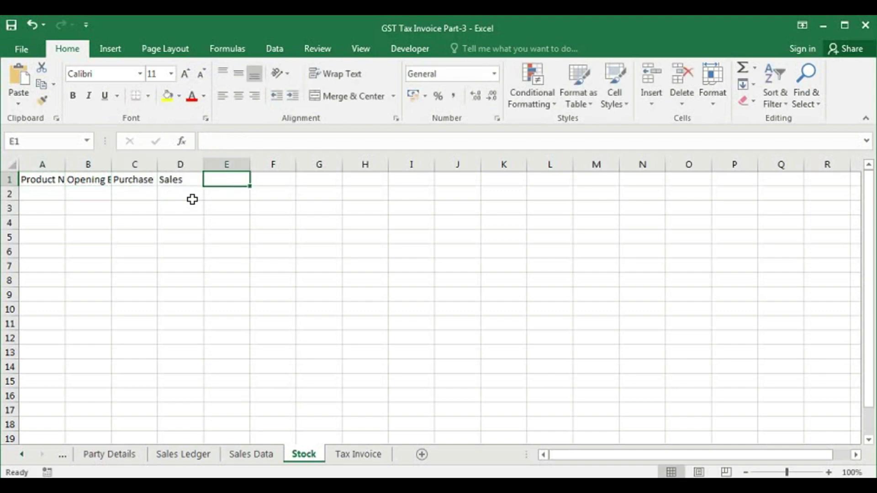
{"action": "type", "text": "C"}
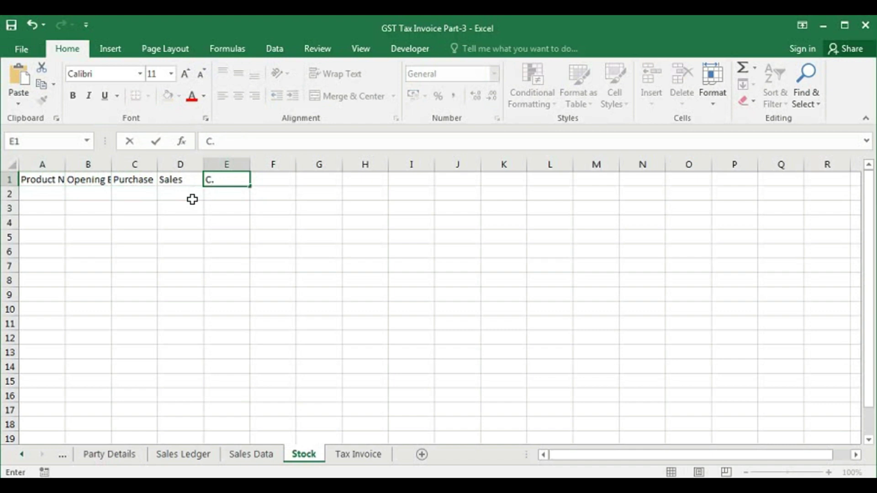
{"action": "type", "text": ". Balance"}
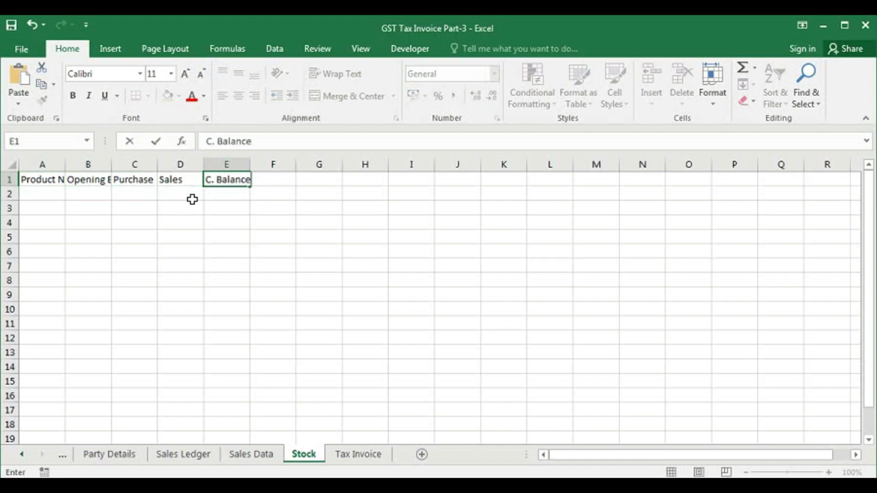
{"action": "key", "text": "Return"}
Step: Shorten the header in cell B1 of the Stock sheet to O. Balance
{"action": "double_click", "coordinate": [86, 180]}
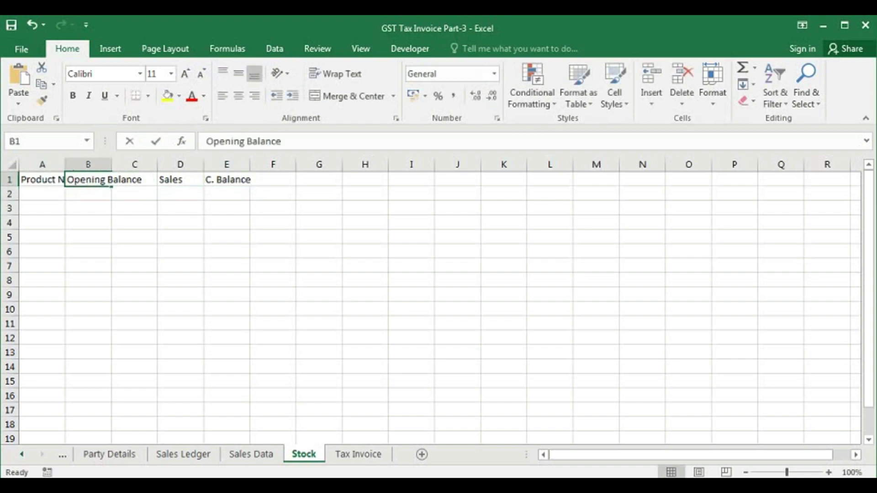
{"action": "double_click", "coordinate": [86, 180]}
{"action": "left_click", "coordinate": [74, 180]}
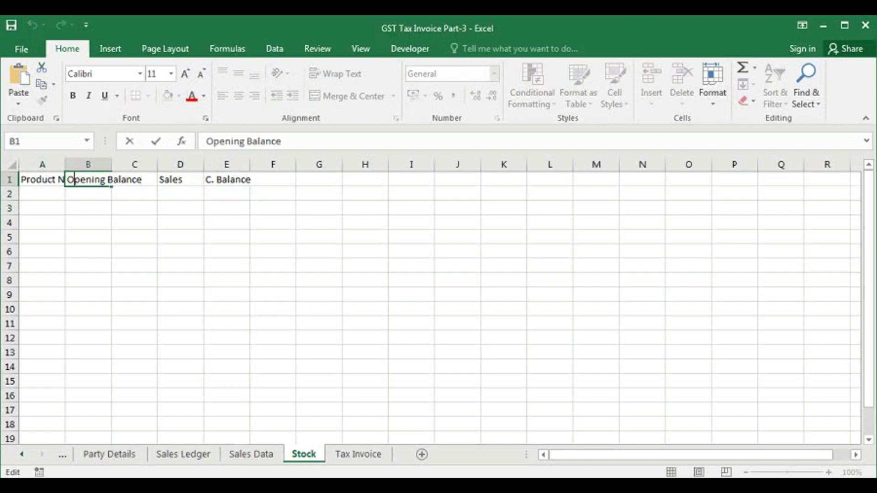
{"action": "type", "text": "."}
{"action": "key", "text": "Delete"}
{"action": "key", "text": "Delete"}
{"action": "key", "text": "Delete"}
{"action": "key", "text": "Delete"}
{"action": "key", "text": "Delete"}
{"action": "key", "text": "Delete"}
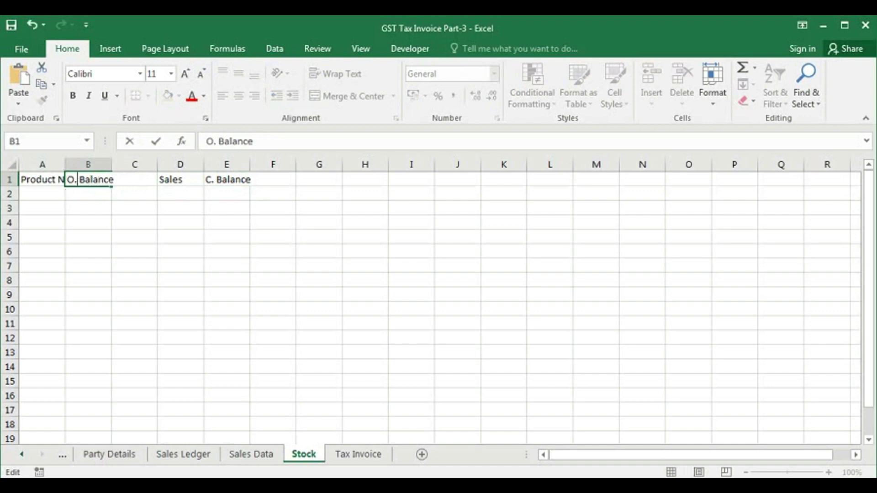
{"action": "key", "text": "Return"}
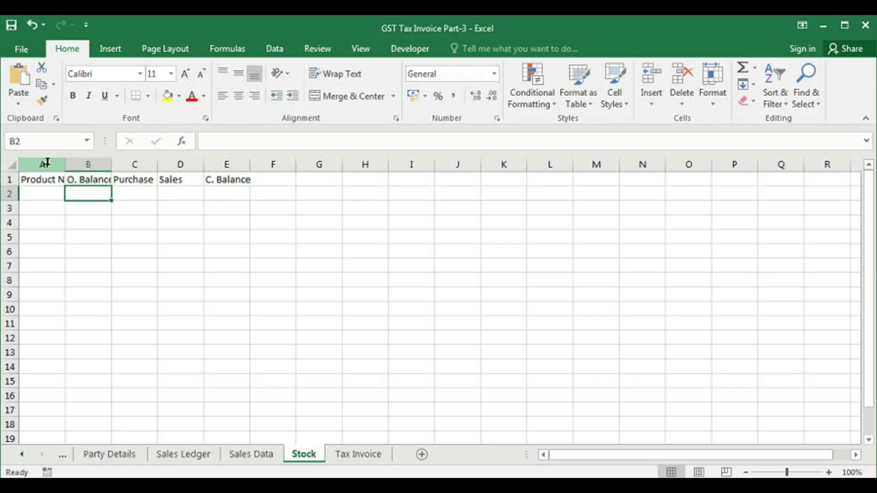
Step: Fit column A of the Stock sheet to its header and widen columns B to E to one equal width
{"action": "left_click_drag", "start_coordinate": [42, 164], "coordinate": [228, 164]}
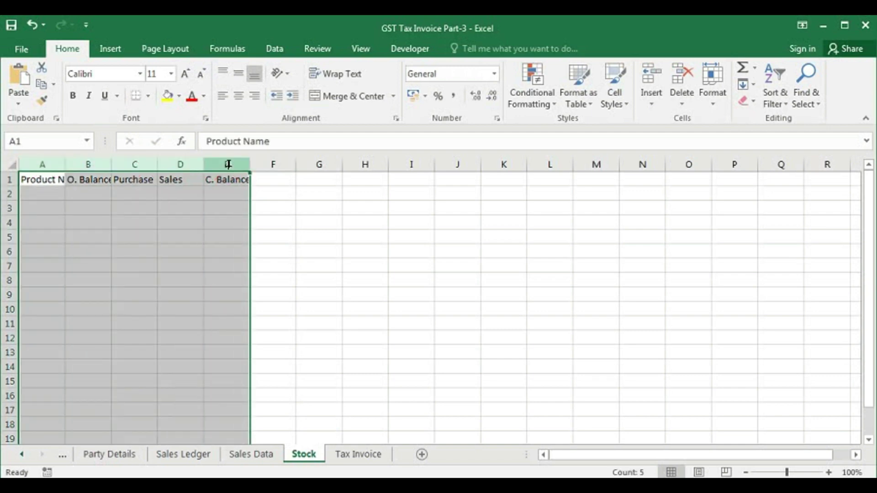
{"action": "double_click", "coordinate": [250, 164]}
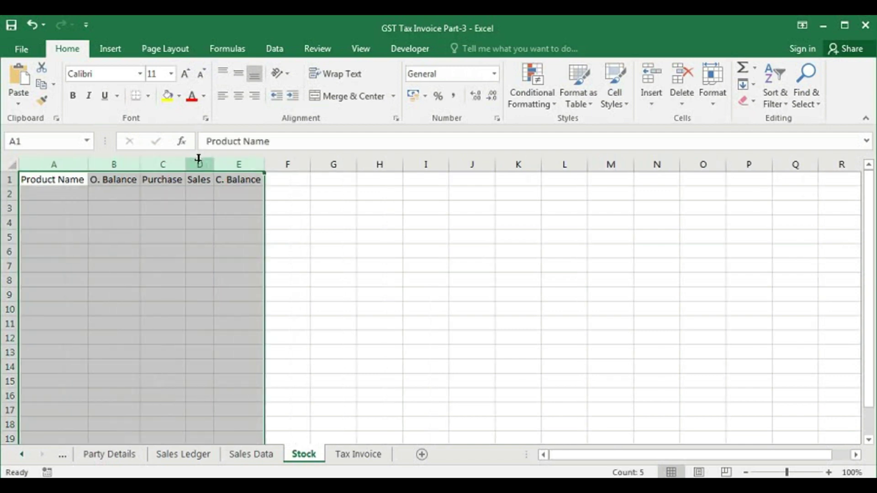
{"action": "left_click_drag", "start_coordinate": [266, 168], "coordinate": [274, 168]}
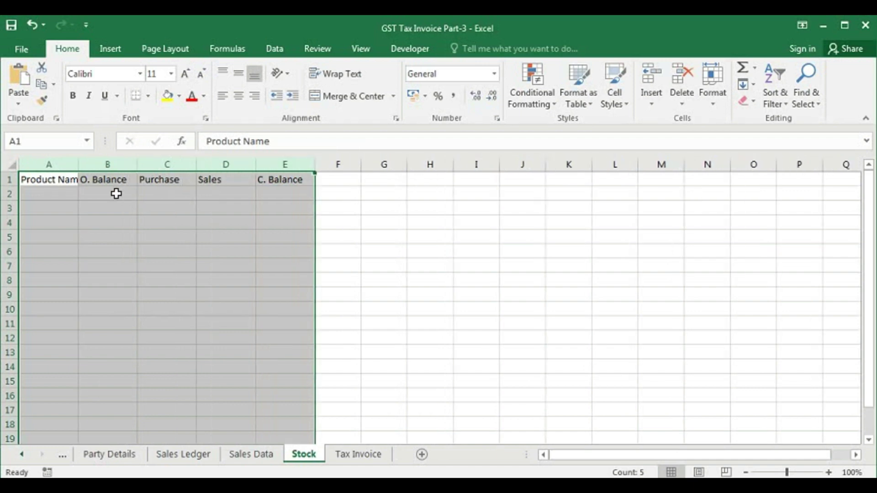
{"action": "double_click", "coordinate": [77, 166]}
{"action": "left_click", "coordinate": [54, 196]}
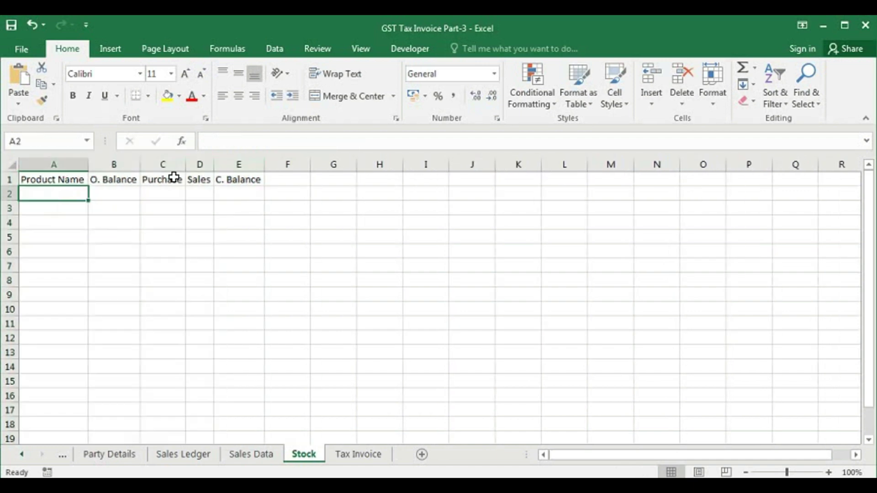
{"action": "left_click_drag", "start_coordinate": [116, 164], "coordinate": [281, 169]}
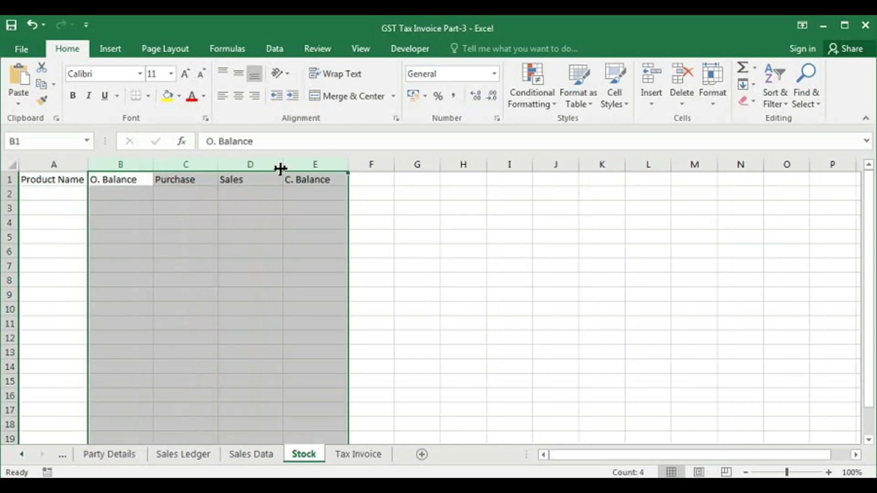
{"action": "left_click", "coordinate": [59, 194]}
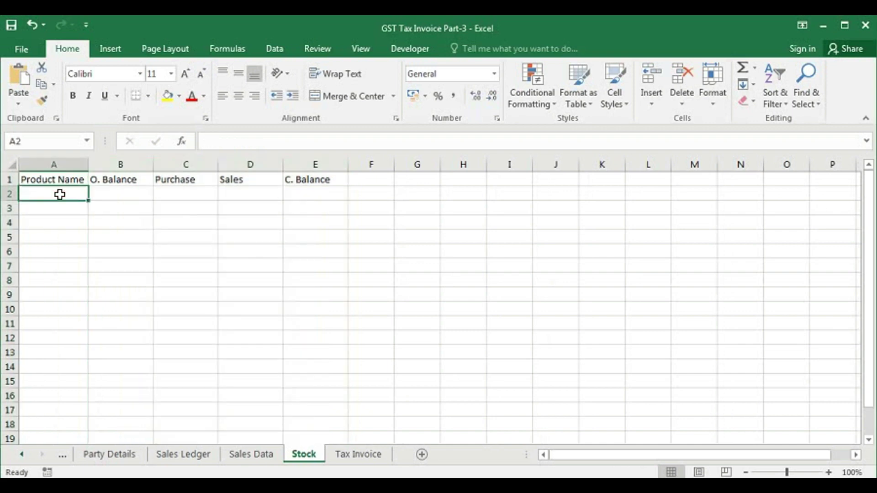
Step: Copy the item names in A2:A14 of Product Details into the Stock sheet from A2 as values only, and fit column A to them
{"action": "left_click", "coordinate": [62, 456]}
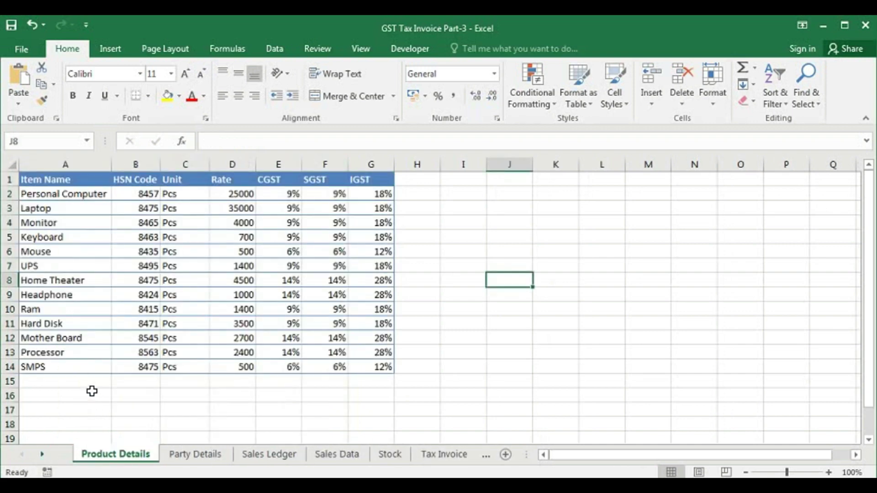
{"action": "left_click_drag", "start_coordinate": [61, 194], "coordinate": [57, 370]}
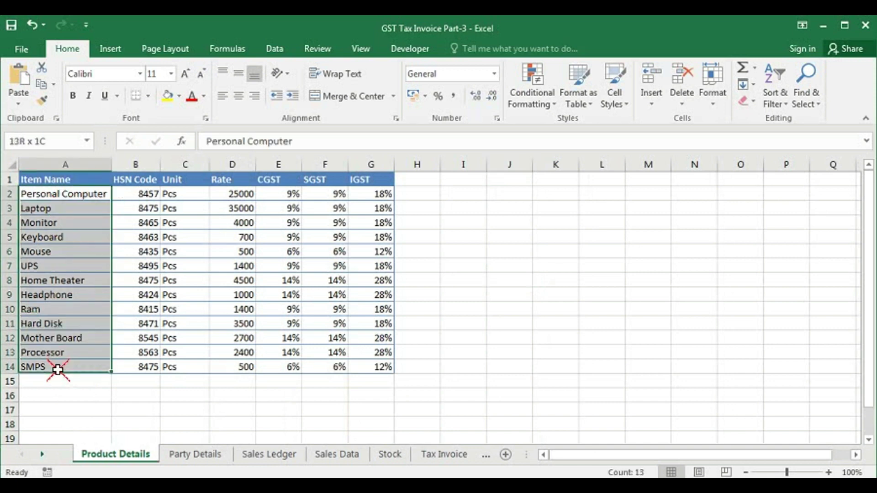
{"action": "left_click", "coordinate": [42, 87]}
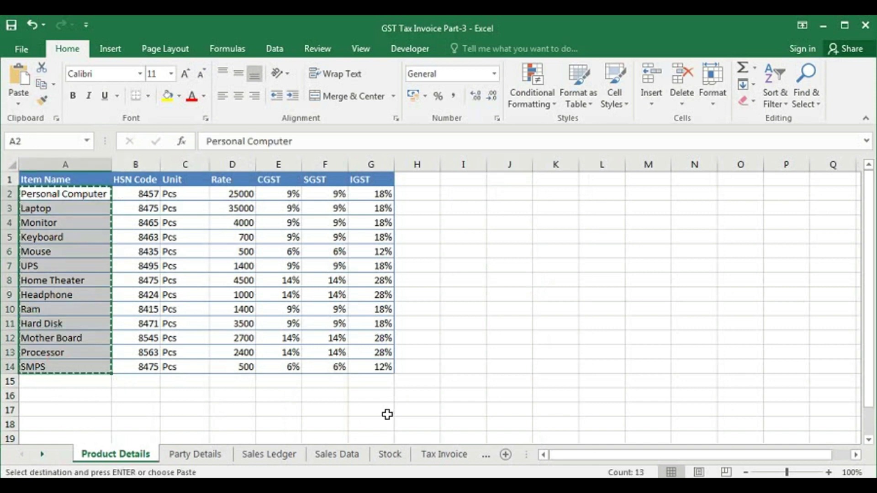
{"action": "left_click", "coordinate": [383, 457]}
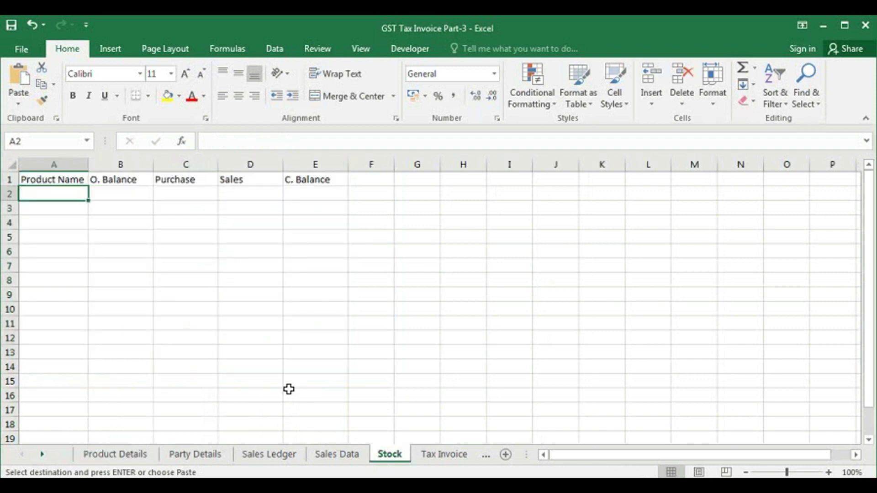
{"action": "right_click", "coordinate": [64, 194]}
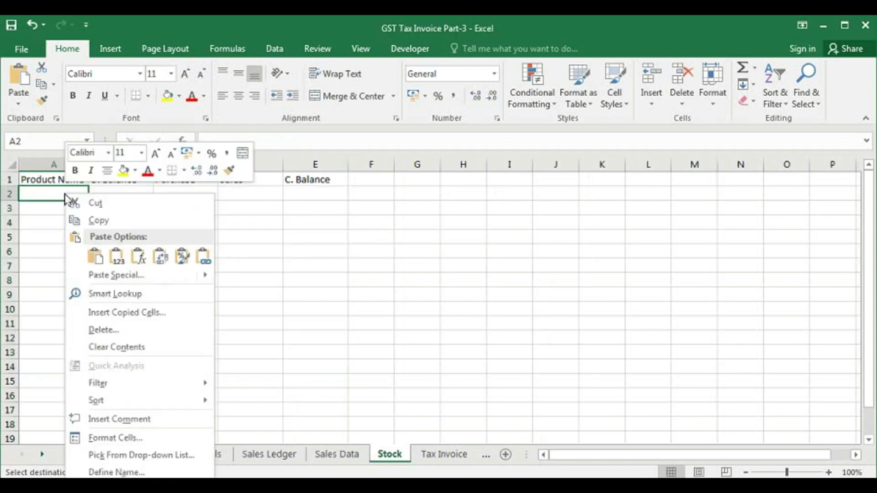
{"action": "left_click", "coordinate": [101, 264]}
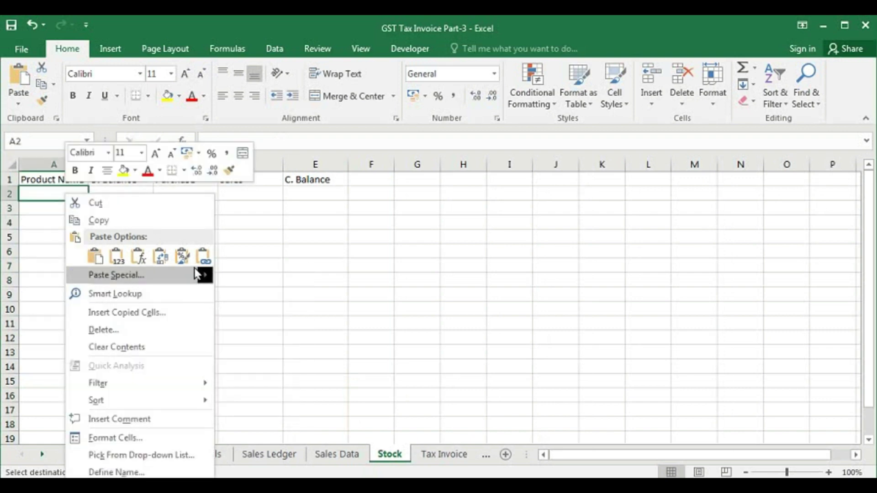
{"action": "mouse_move", "coordinate": [214, 278]}
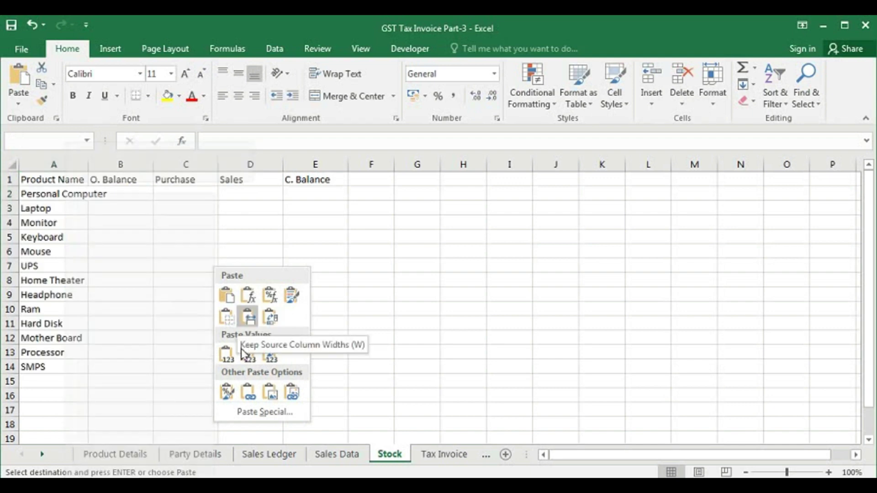
{"action": "left_click", "coordinate": [226, 355]}
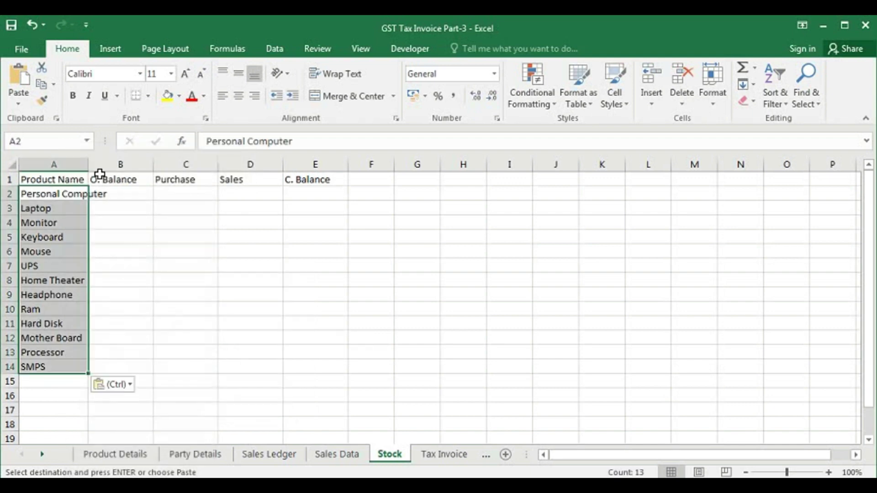
{"action": "double_click", "coordinate": [87, 164]}
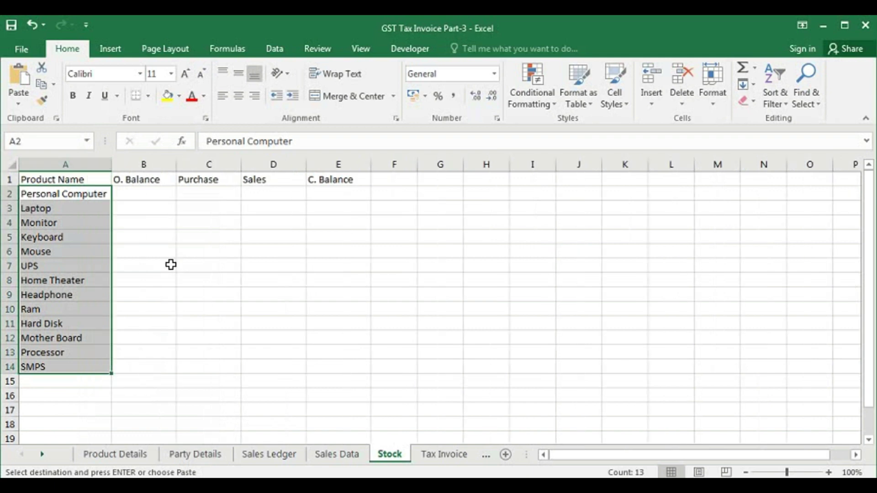
Step: Enter the opening balances 50, 40, 30, 50, 100, 20, 30, 25, 10, 25, 20, 20 and 50 in cells B2 to B14 of the Stock sheet
{"action": "left_click", "coordinate": [142, 197]}
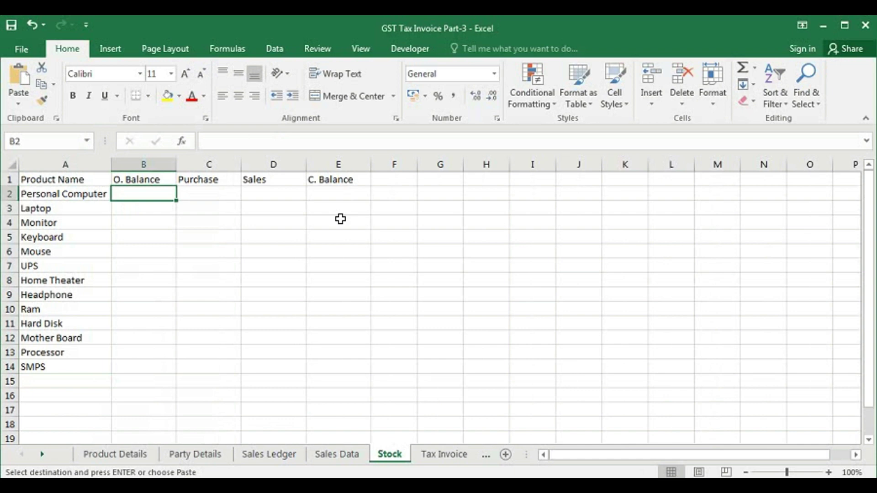
{"action": "type", "text": "50"}
{"action": "key", "text": "Return"}
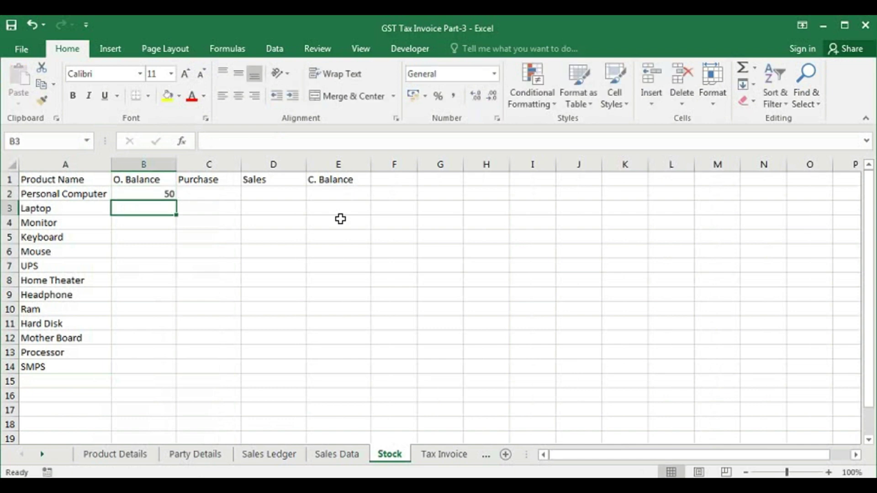
{"action": "type", "text": "40"}
{"action": "key", "text": "Return"}
{"action": "type", "text": "30"}
{"action": "key", "text": "Return"}
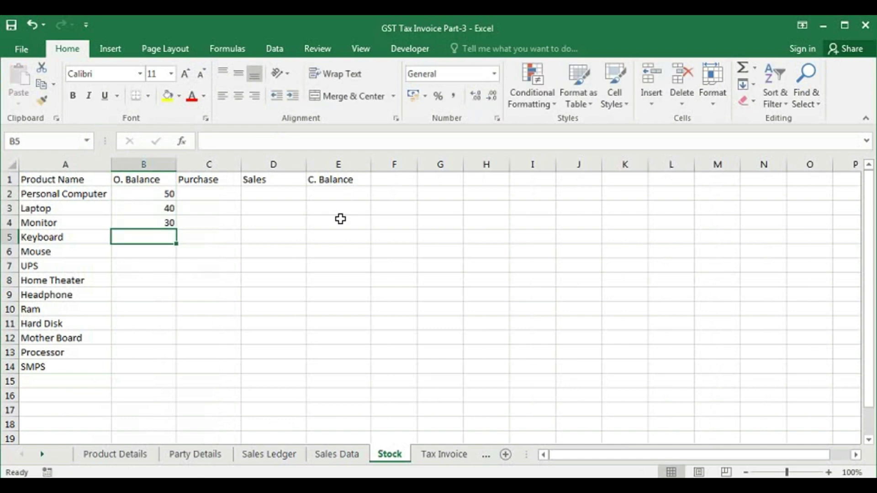
{"action": "type", "text": "50"}
{"action": "key", "text": "Return"}
{"action": "type", "text": "100"}
{"action": "key", "text": "Return"}
{"action": "type", "text": "20"}
{"action": "key", "text": "Return"}
{"action": "type", "text": "30 25"}
{"action": "key", "text": "Return"}
{"action": "type", "text": "10"}
{"action": "key", "text": "Return"}
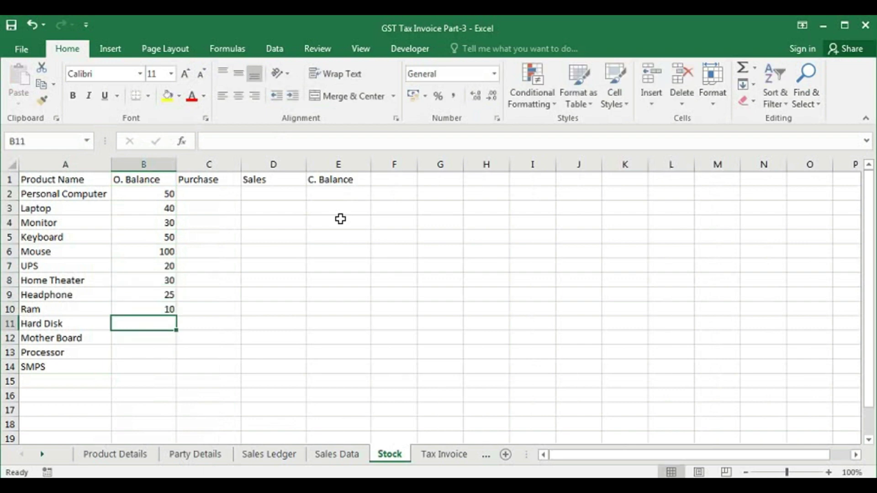
{"action": "type", "text": "25"}
{"action": "key", "text": "Return"}
{"action": "type", "text": "20"}
{"action": "key", "text": "Return"}
{"action": "type", "text": "20"}
{"action": "key", "text": "Return"}
{"action": "type", "text": "50"}
{"action": "key", "text": "Return"}
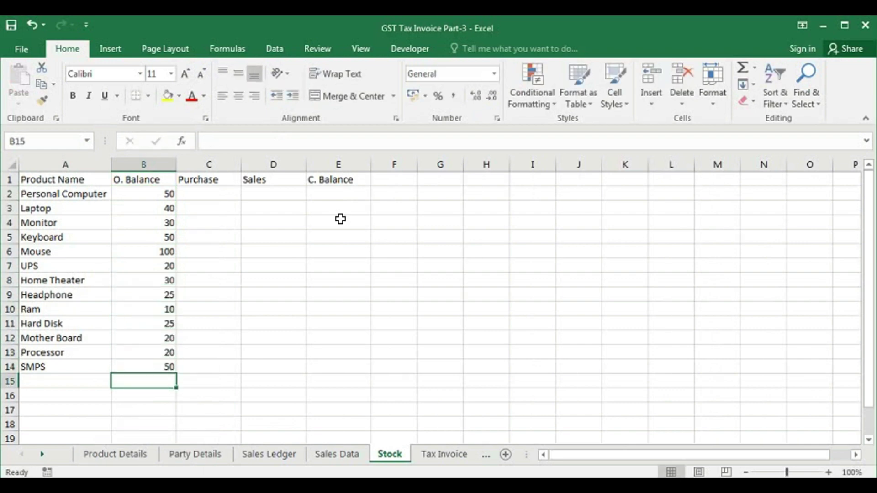
{"action": "left_click_drag", "start_coordinate": [195, 195], "coordinate": [196, 367]}
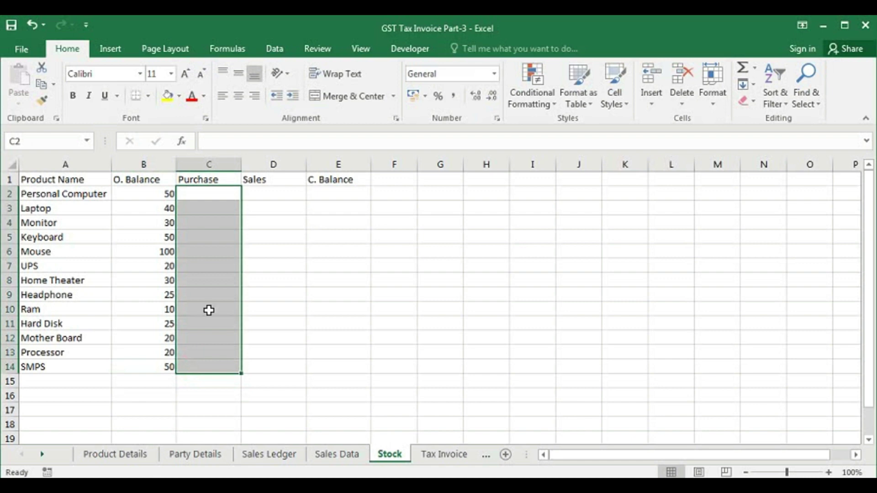
{"action": "left_click", "coordinate": [282, 201]}
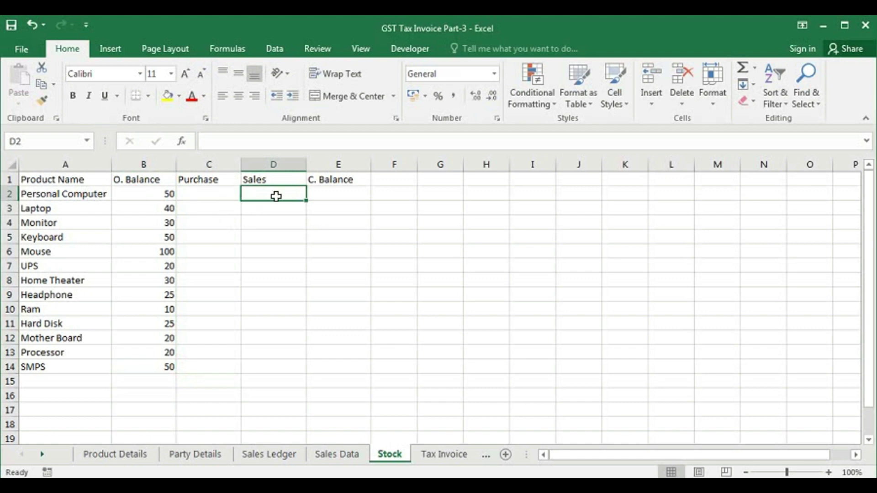
Step: Start a new workbook-scoped defined name SD_GoodsSold for the Description of Goods entries on the Sales Data sheet
{"action": "left_click", "coordinate": [340, 454]}
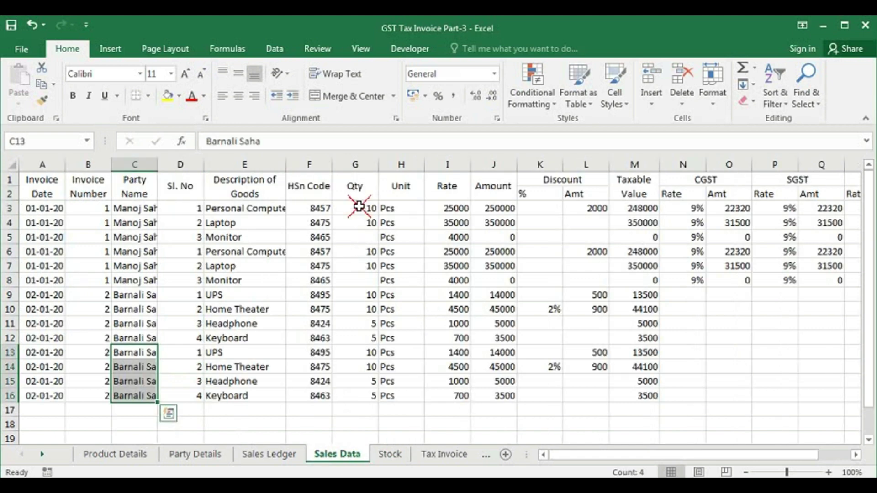
{"action": "left_click_drag", "start_coordinate": [361, 209], "coordinate": [362, 396]}
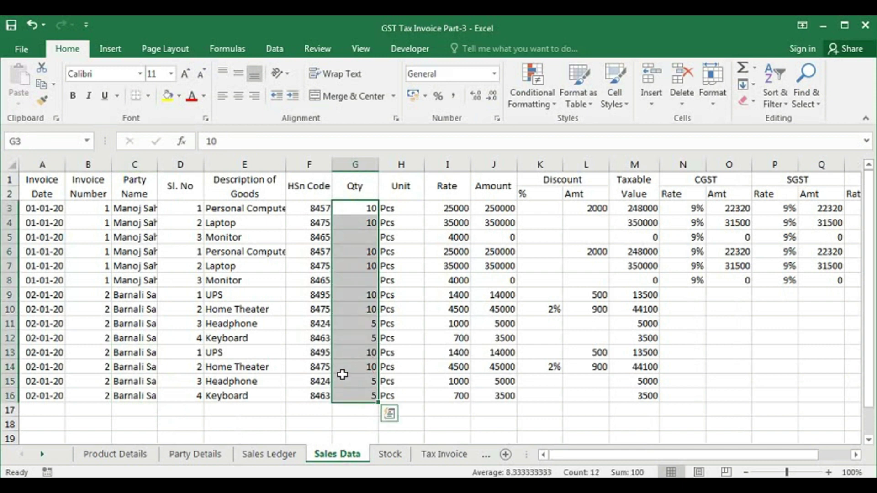
{"action": "left_click_drag", "start_coordinate": [218, 210], "coordinate": [235, 391]}
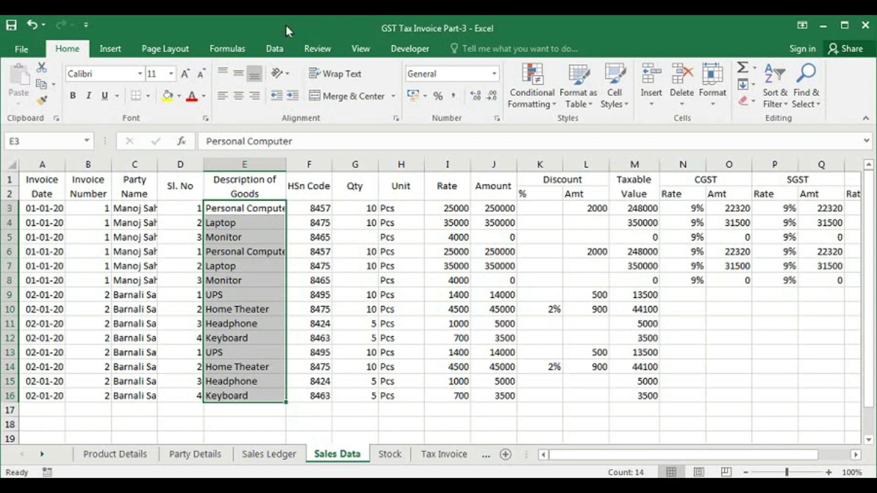
{"action": "left_click", "coordinate": [231, 48]}
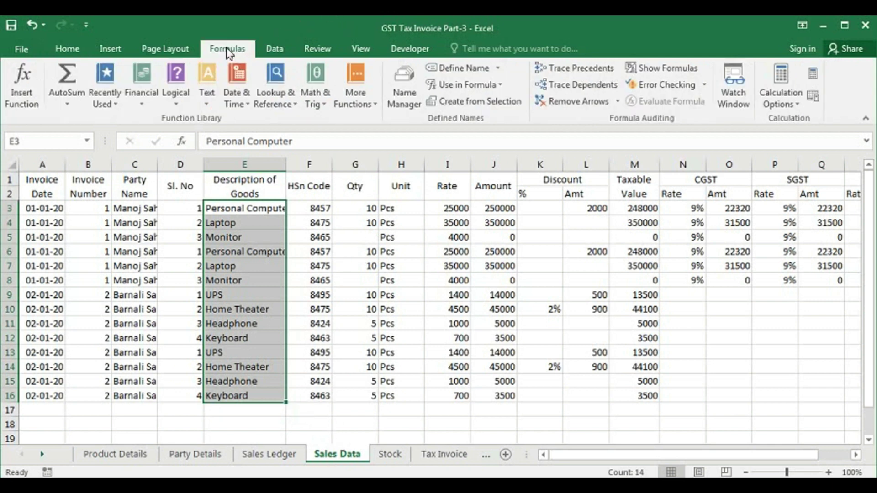
{"action": "left_click", "coordinate": [404, 89]}
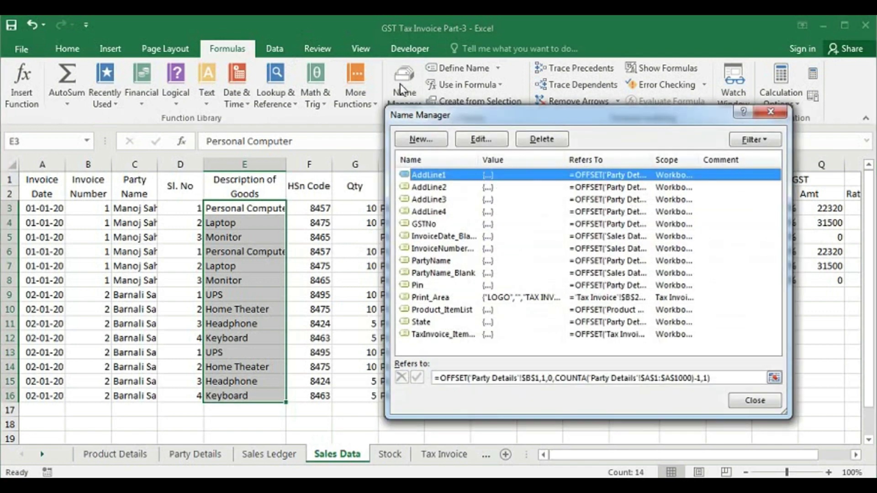
{"action": "left_click", "coordinate": [442, 142]}
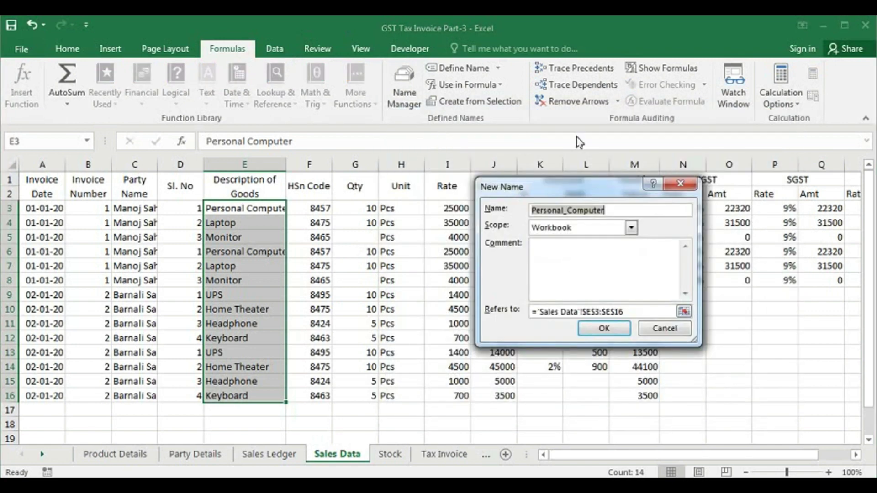
{"action": "type", "text": "SD_GoodsSold"}
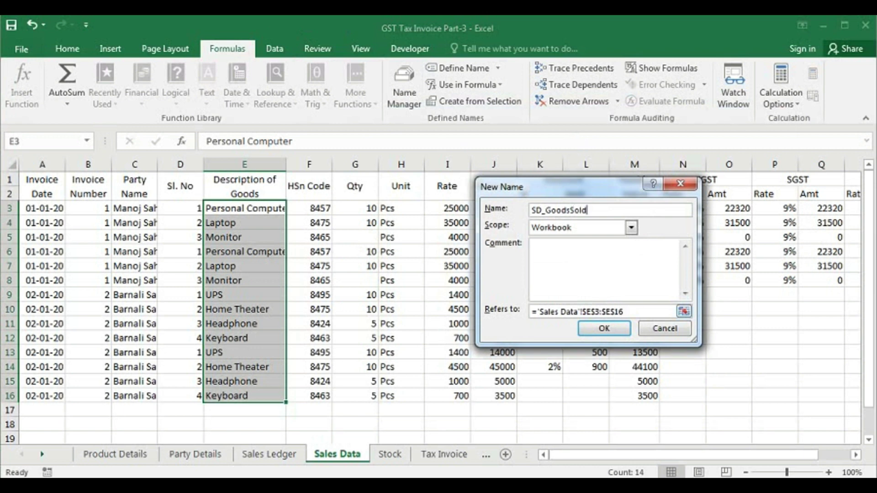
Step: Make SD_GoodsSold refer to =OFFSET('Sales Data'!$E$1:$E$2,1,0,COUNTA('Sales Data'!$E:$E)-1,1) and save the name
{"action": "left_click_drag", "start_coordinate": [626, 312], "coordinate": [510, 315]}
{"action": "type", "text": "="}
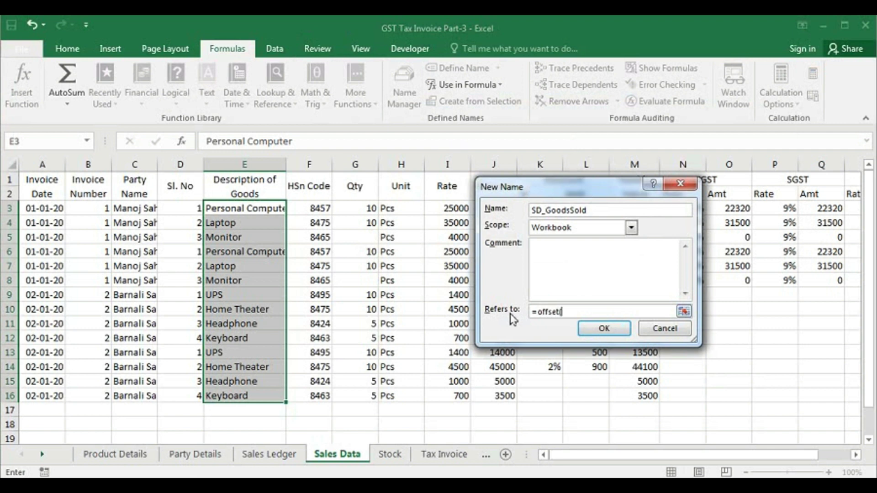
{"action": "type", "text": "offset("}
{"action": "left_click", "coordinate": [267, 186]}
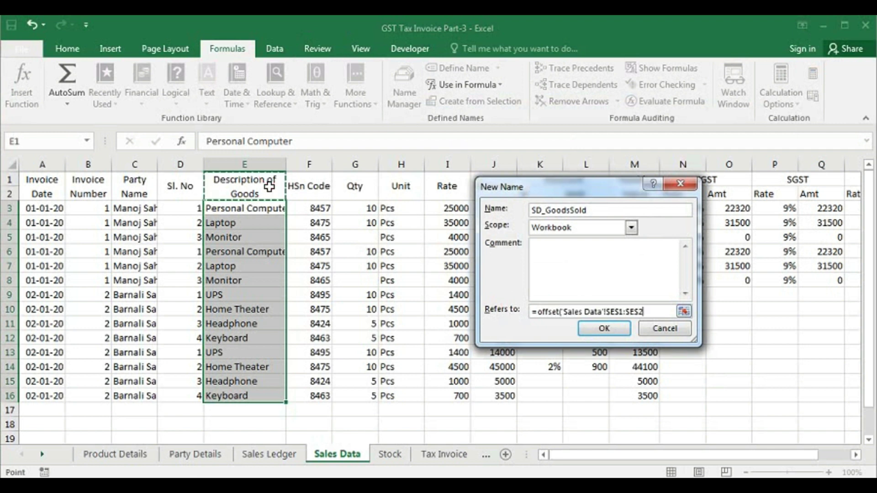
{"action": "type", "text": ",1,0,"}
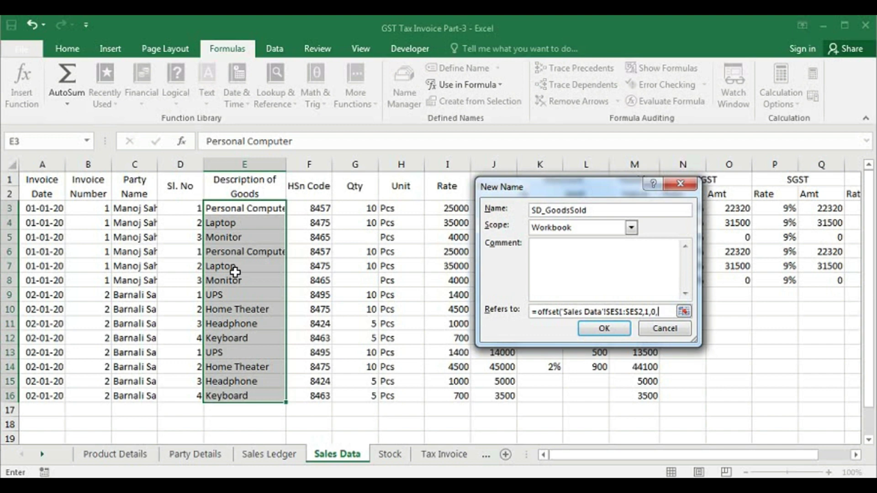
{"action": "type", "text": "counta"}
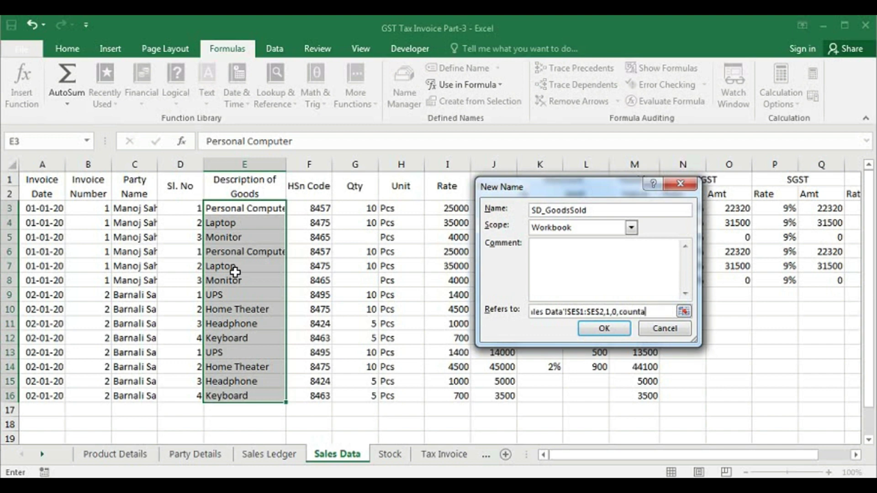
{"action": "type", "text": "("}
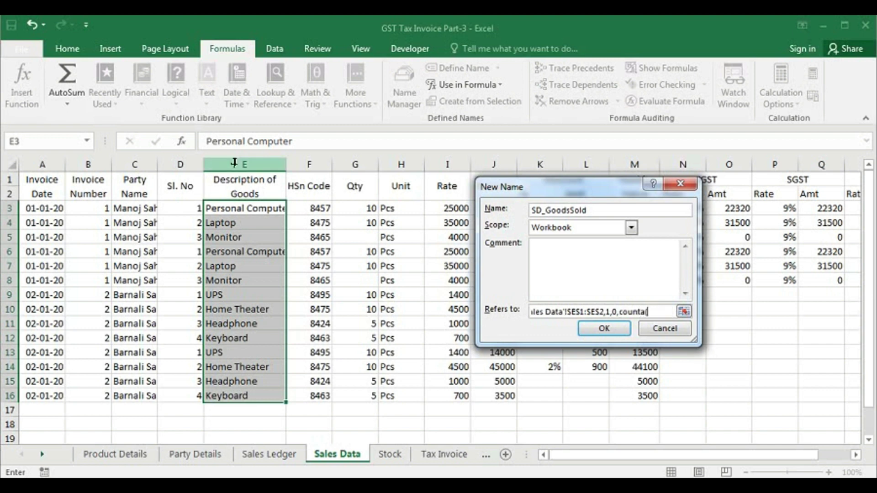
{"action": "left_click", "coordinate": [235, 161]}
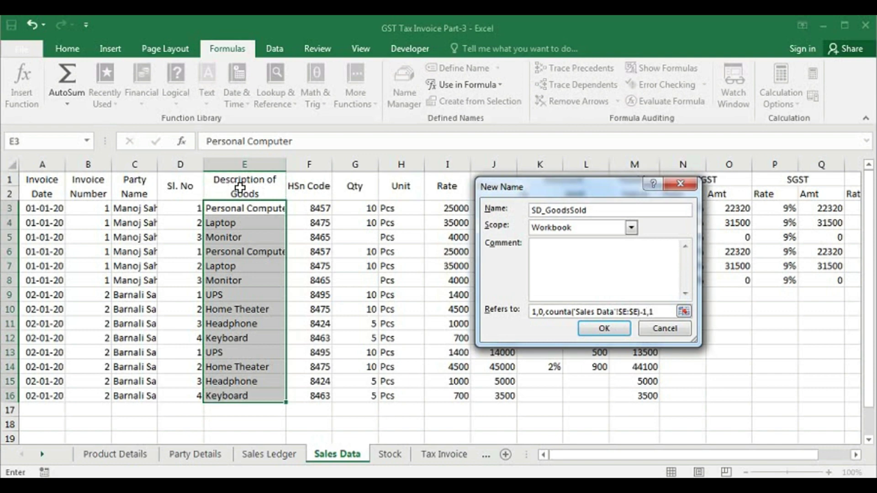
{"action": "left_click", "coordinate": [612, 332]}
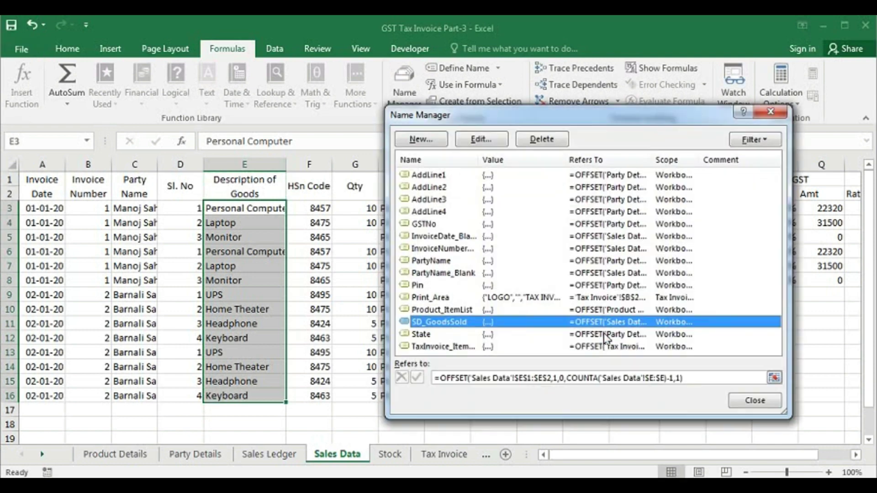
Step: Change the row offset in the SD_GoodsSold OFFSET formula to 2 and save the edited reference
{"action": "left_click", "coordinate": [593, 383]}
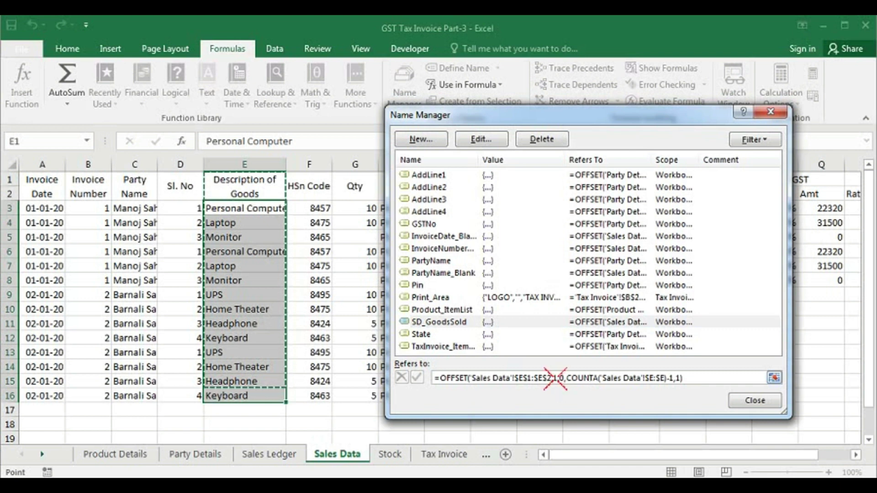
{"action": "left_click", "coordinate": [557, 378]}
{"action": "key", "text": "BackSpace"}
{"action": "type", "text": "2"}
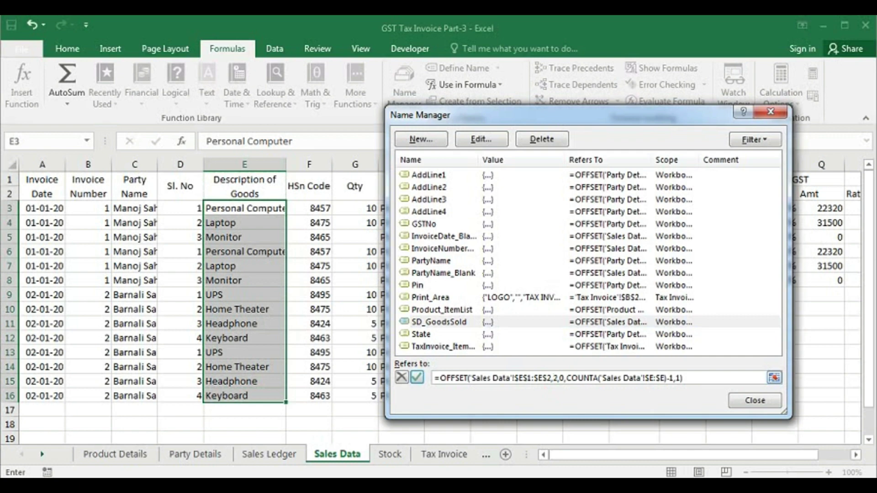
{"action": "left_click", "coordinate": [418, 377]}
Step: Copy the complete OFFSET formula that the SD_GoodsSold name refers to
{"action": "left_click", "coordinate": [475, 378]}
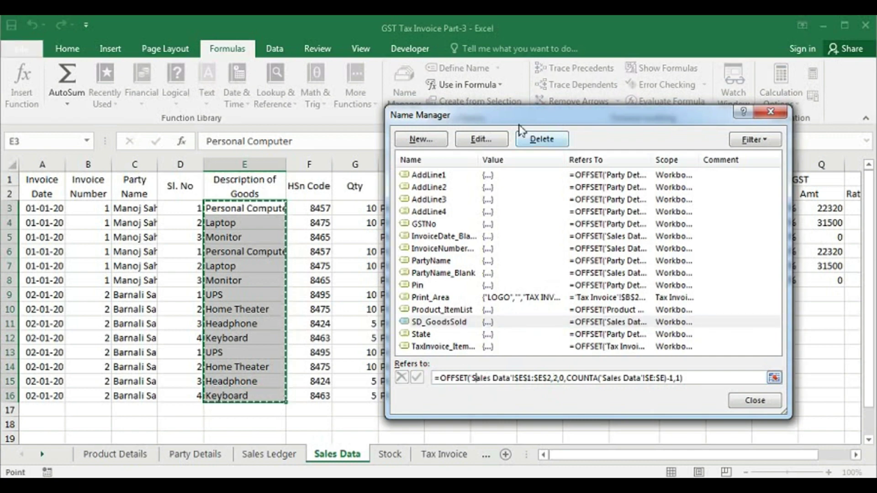
{"action": "left_click_drag", "start_coordinate": [518, 127], "coordinate": [545, 129]}
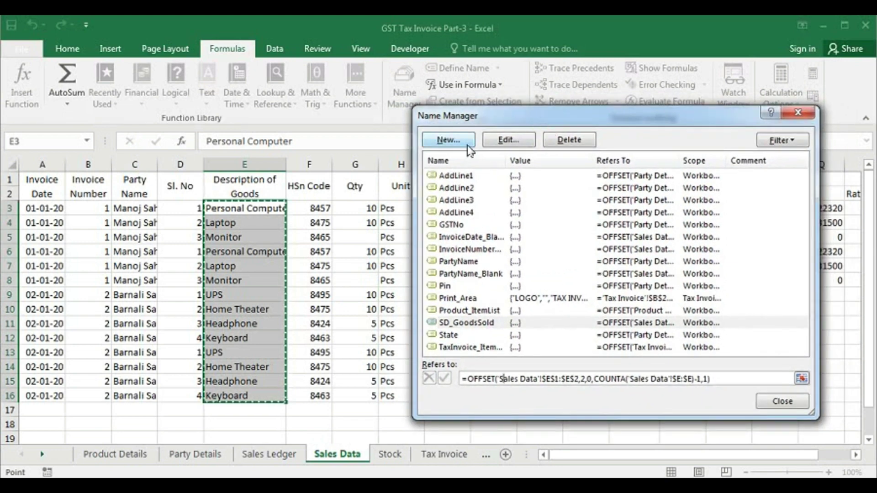
{"action": "left_click_drag", "start_coordinate": [712, 379], "coordinate": [460, 380]}
{"action": "key", "text": "ctrl+c"}
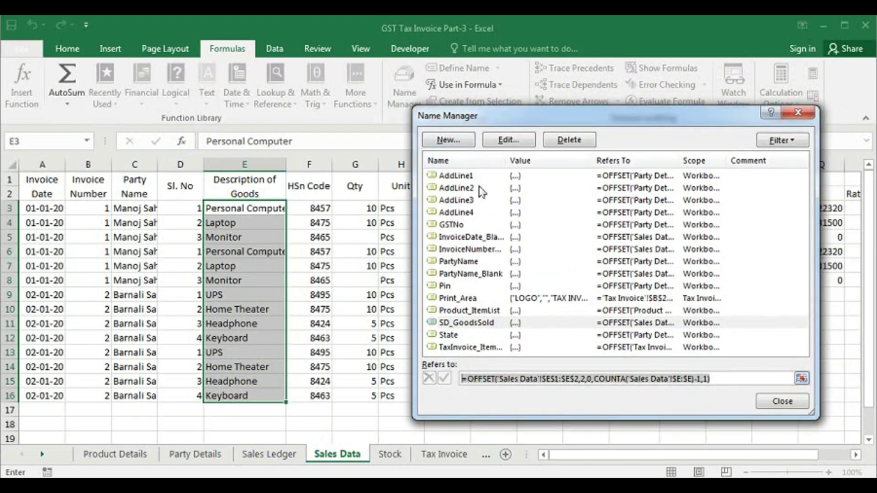
Step: Create a workbook-scoped defined name SD_QTY and paste the copied OFFSET formula as its reference
{"action": "left_click", "coordinate": [466, 138]}
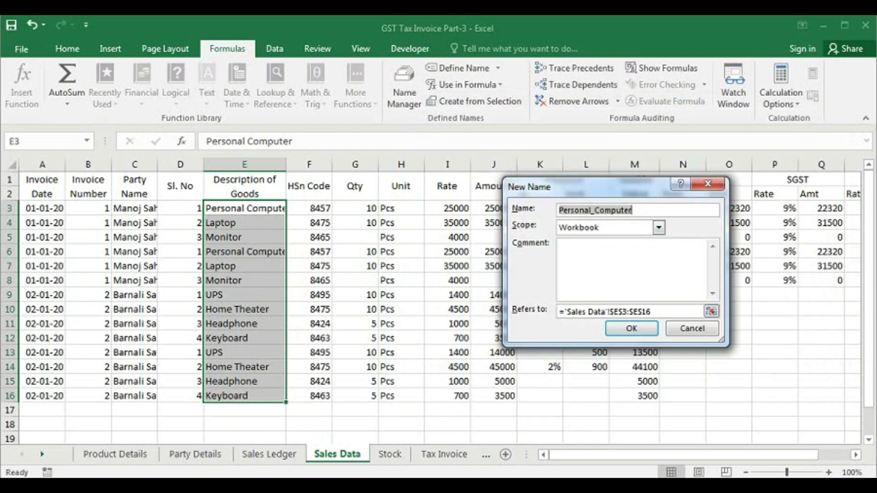
{"action": "type", "text": "SD"}
{"action": "type", "text": "_QTY"}
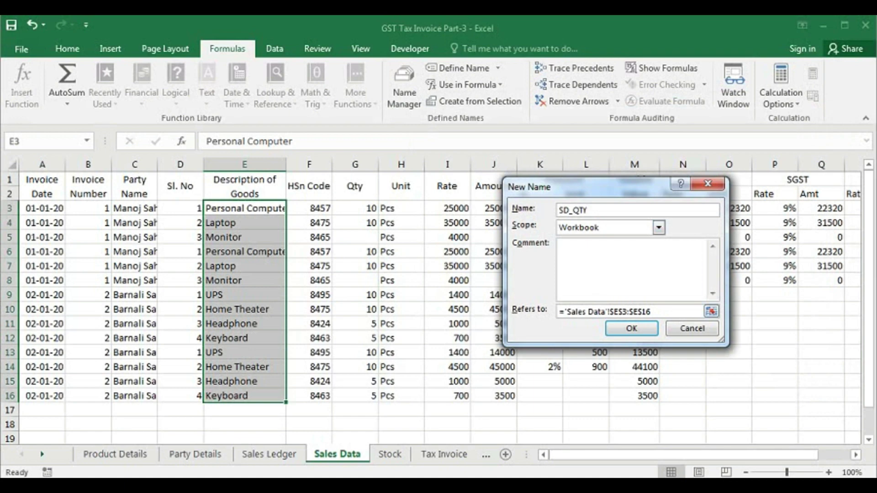
{"action": "left_click_drag", "start_coordinate": [667, 312], "coordinate": [533, 313]}
{"action": "key", "text": "ctrl+v"}
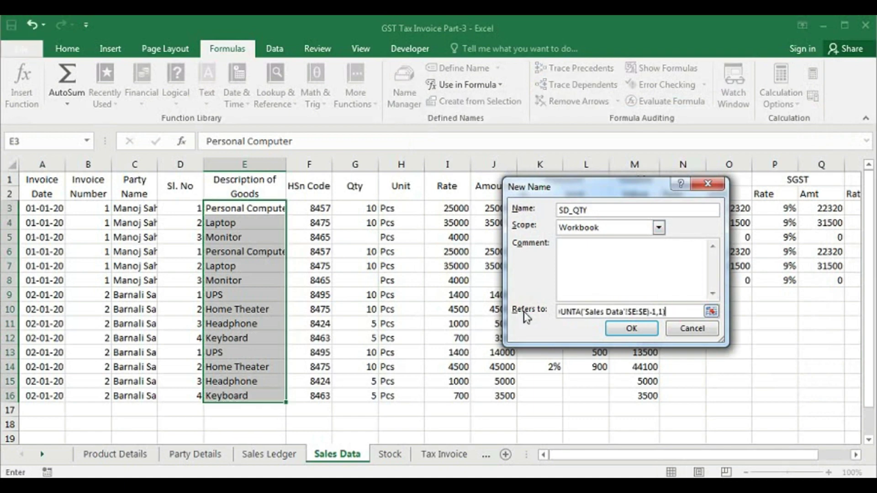
{"action": "left_click", "coordinate": [635, 328]}
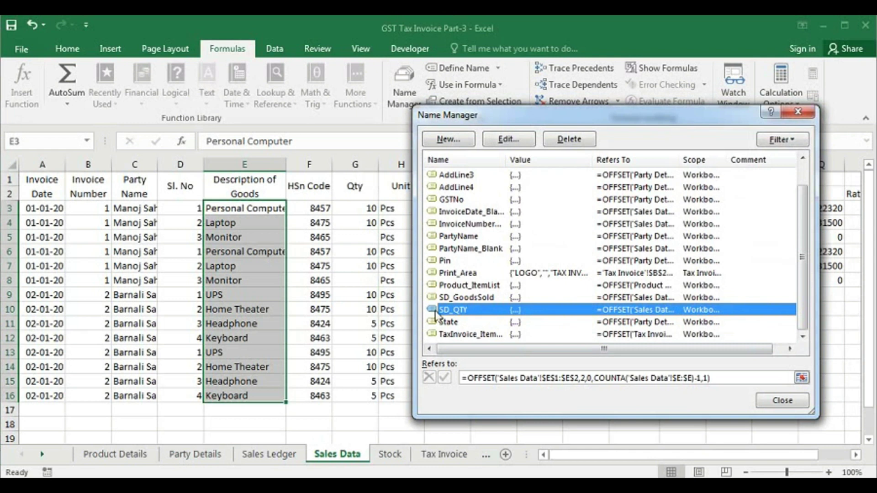
Step: Change the OFFSET reference range of SD_QTY to 'Sales Data'!$G$1:$G$2, save the edit, check the referenced cells and close the name list
{"action": "left_click", "coordinate": [546, 378]}
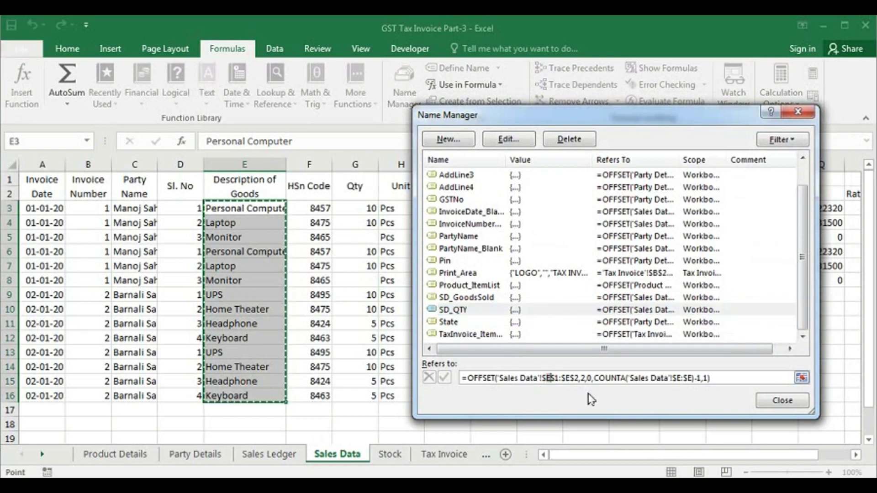
{"action": "key", "text": "Delete"}
{"action": "type", "text": "G"}
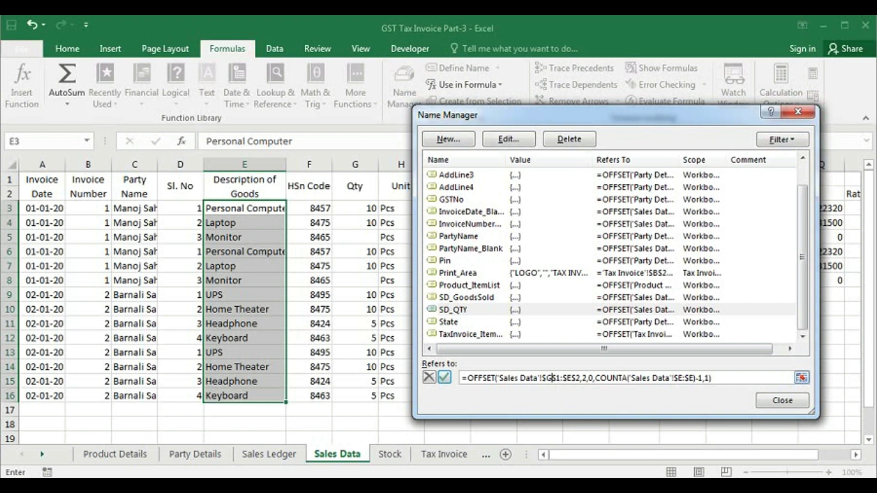
{"action": "left_click", "coordinate": [445, 377]}
{"action": "left_click", "coordinate": [502, 379]}
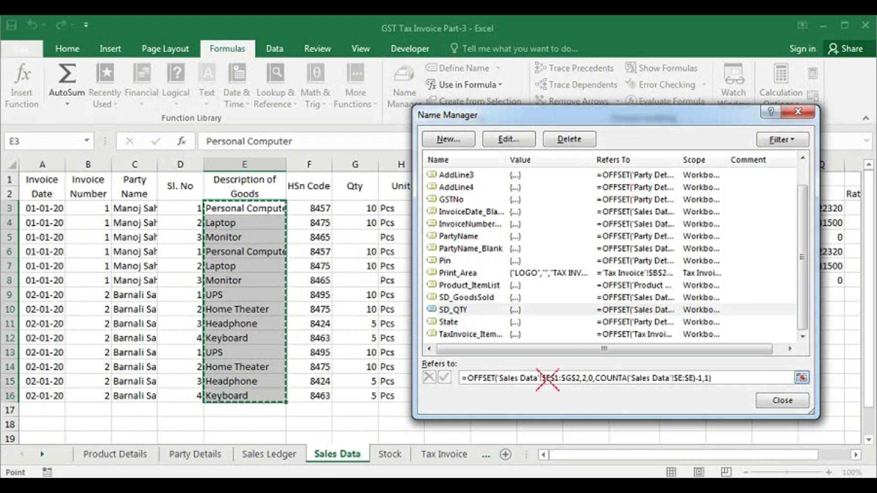
{"action": "left_click", "coordinate": [549, 378]}
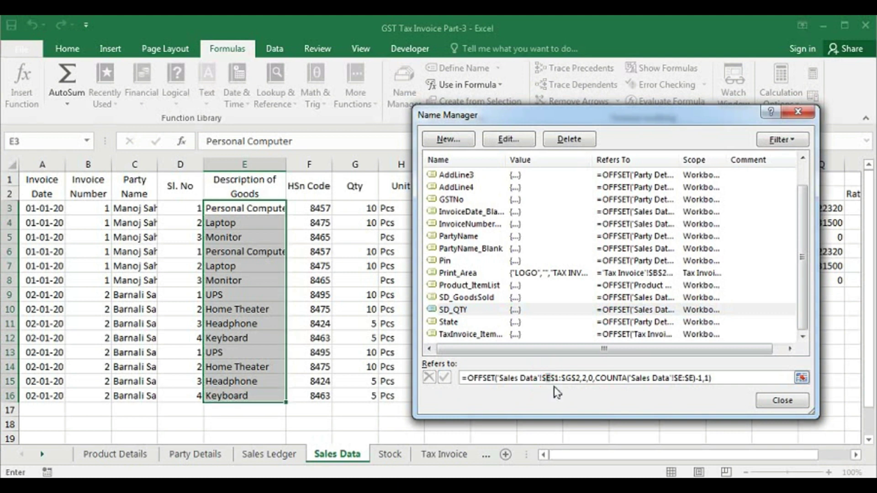
{"action": "type", "text": "G"}
{"action": "left_click", "coordinate": [444, 377]}
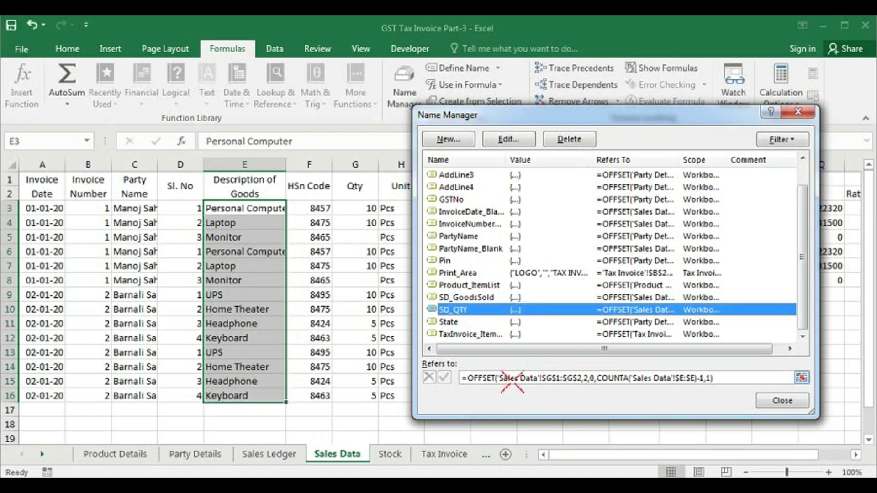
{"action": "left_click", "coordinate": [471, 379]}
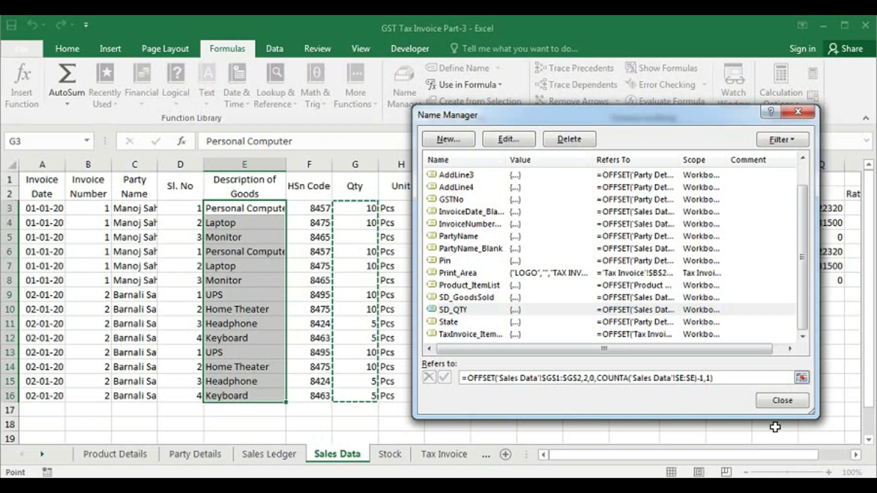
{"action": "left_click", "coordinate": [772, 400]}
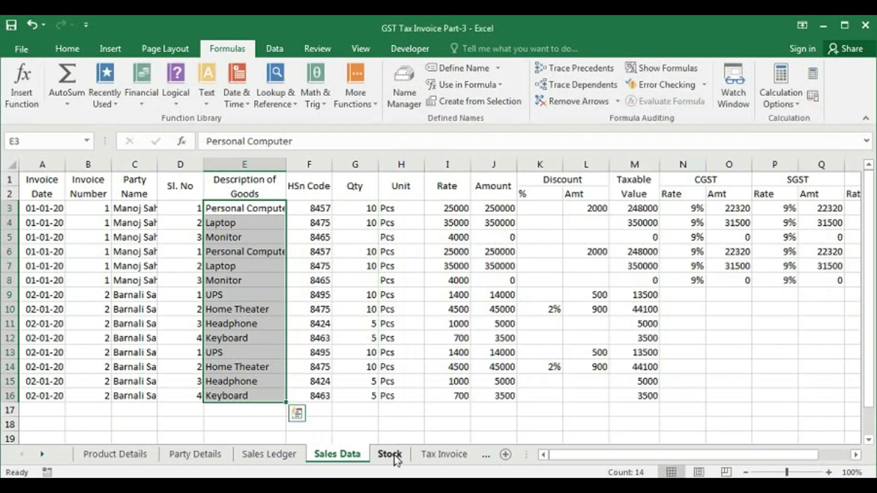
Step: On the Stock sheet, start a SUMIF formula in Sales cell D2 with SD_GoodsSold as the range
{"action": "left_click", "coordinate": [389, 454]}
{"action": "type", "text": "="}
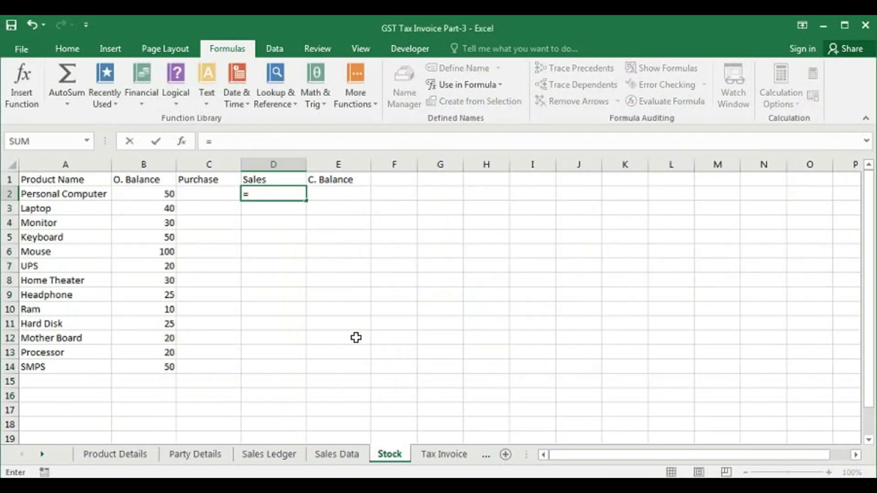
{"action": "type", "text": "sumif"}
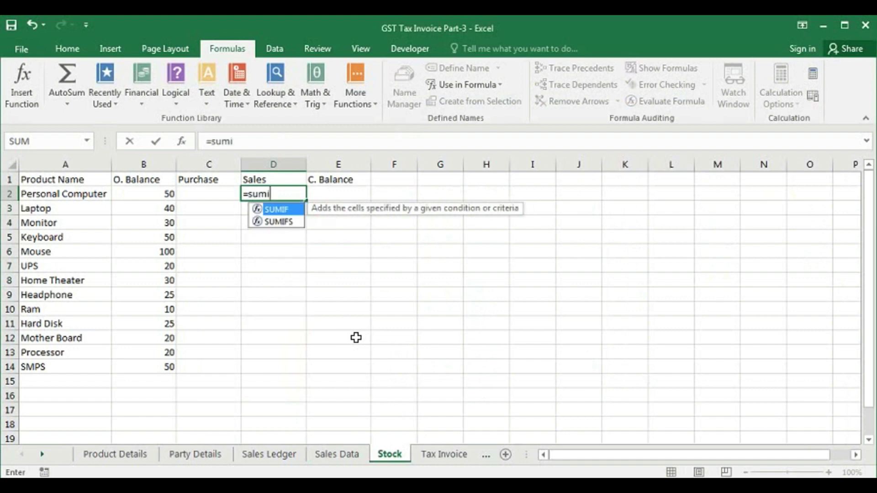
{"action": "key", "text": "Tab"}
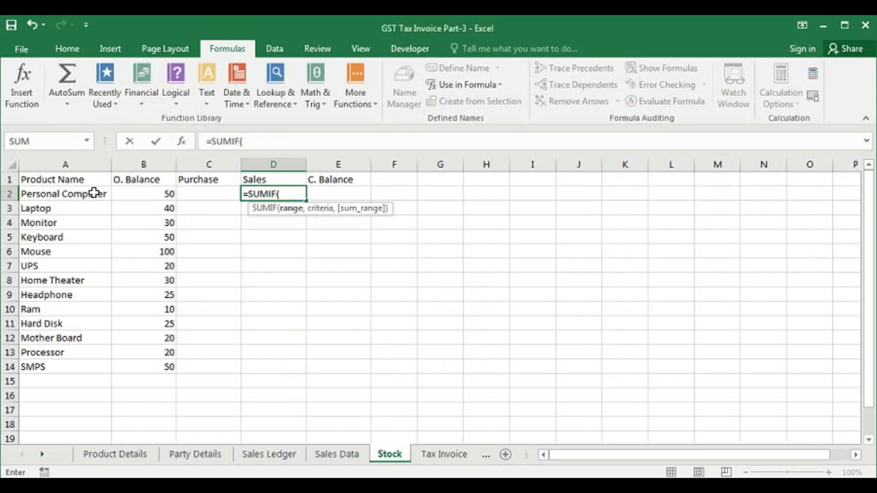
{"action": "type", "text": "sd"}
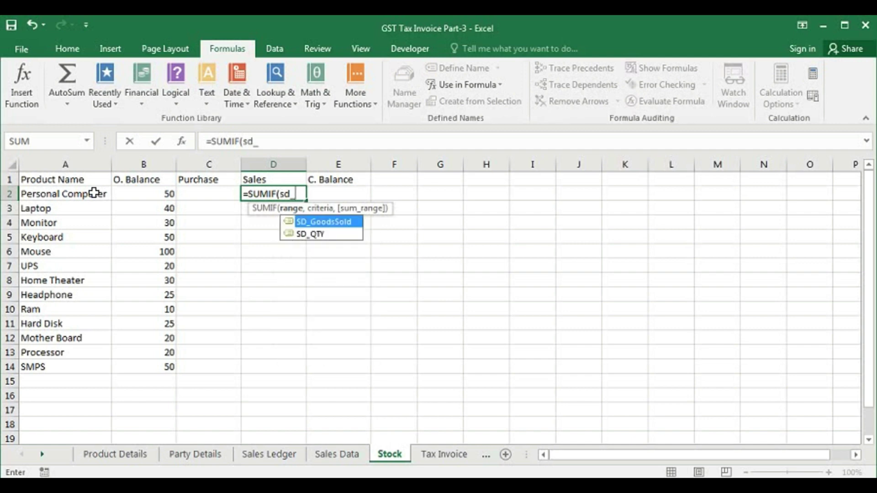
{"action": "type", "text": "_"}
{"action": "key", "text": "Tab"}
{"action": "type", "text": ","}
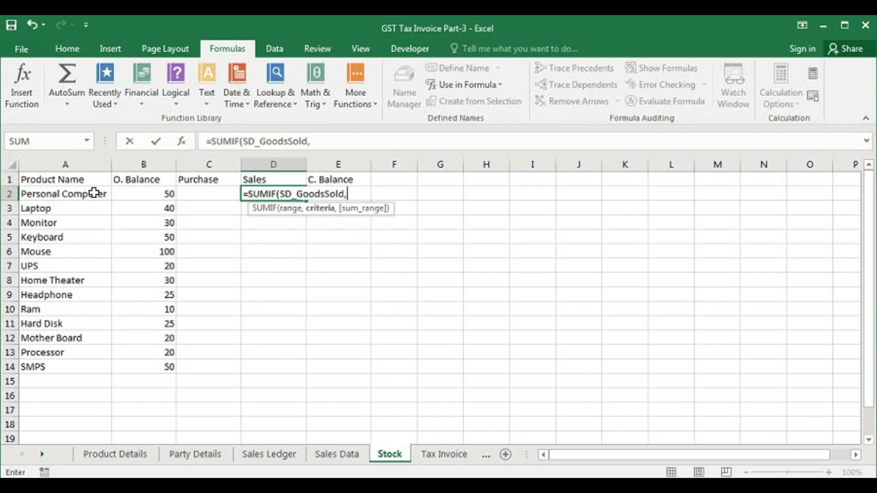
Step: Complete the SUMIF formula with A2 as the criteria and SD_QTY as the sum range, and fill it down to D14
{"action": "left_click", "coordinate": [64, 196]}
{"action": "type", "text": ","}
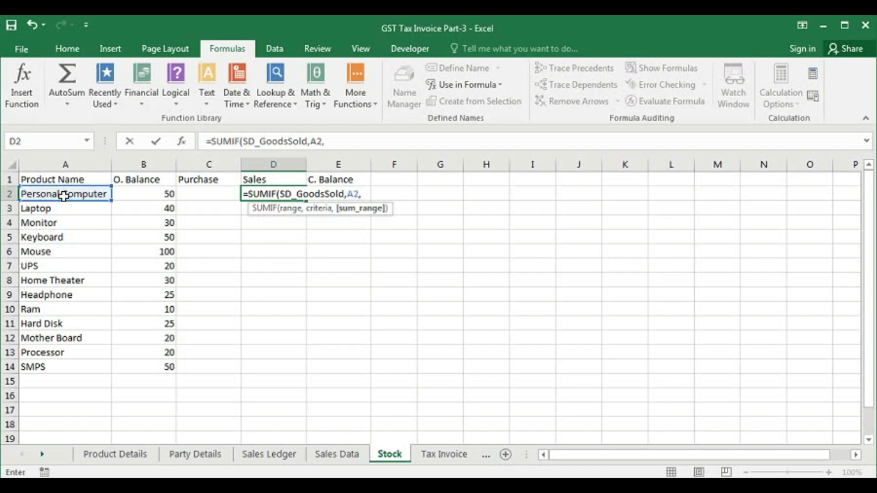
{"action": "type", "text": "sd"}
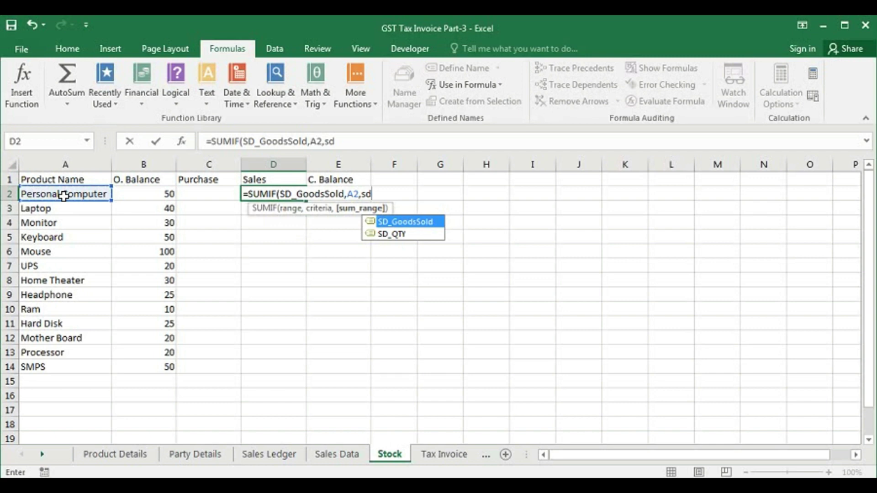
{"action": "key", "text": "Down"}
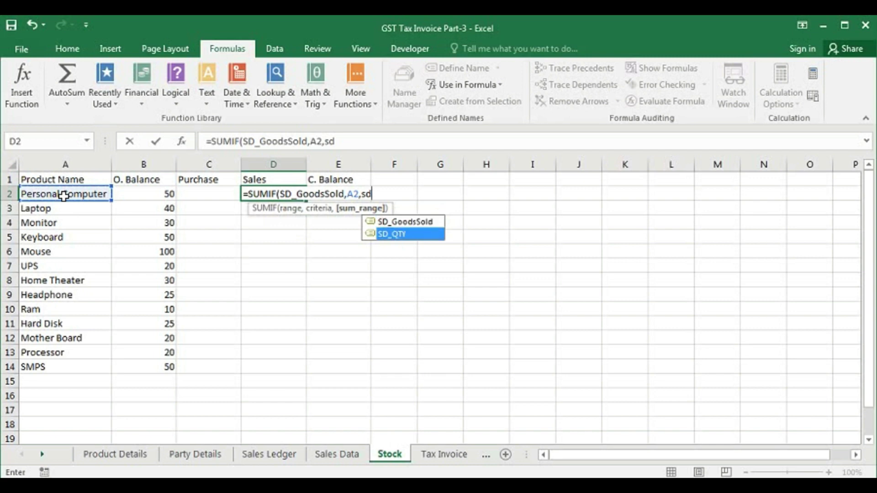
{"action": "key", "text": "Tab"}
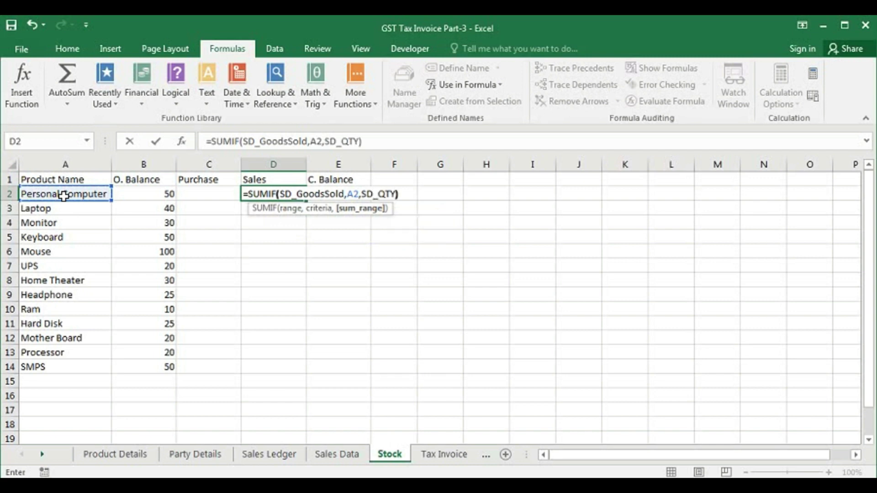
{"action": "type", "text": ")"}
{"action": "key", "text": "Return"}
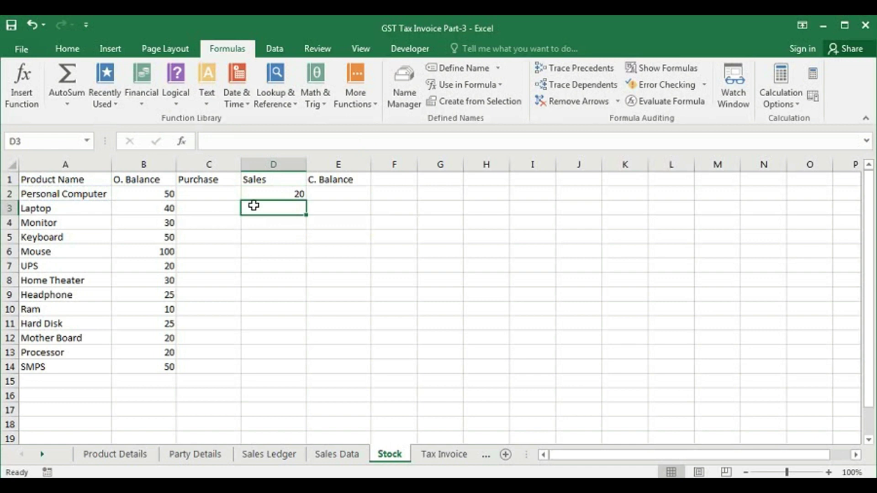
{"action": "left_click", "coordinate": [267, 195]}
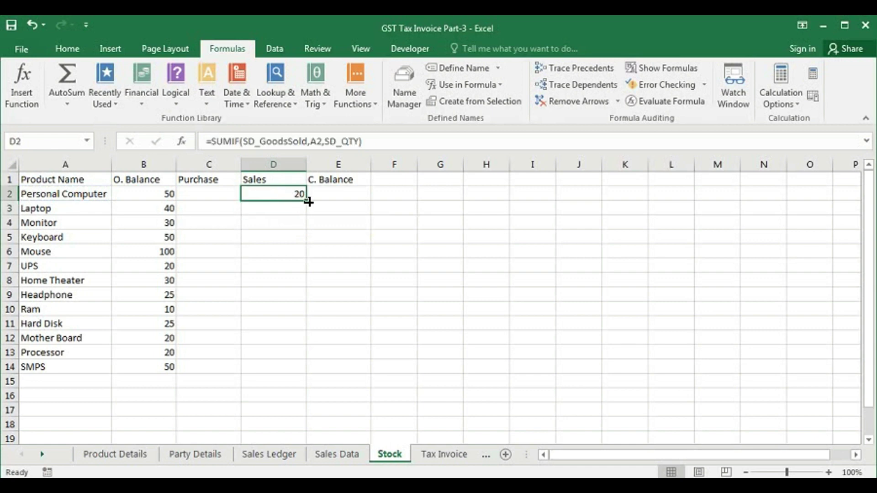
{"action": "left_click_drag", "start_coordinate": [306, 200], "coordinate": [295, 371]}
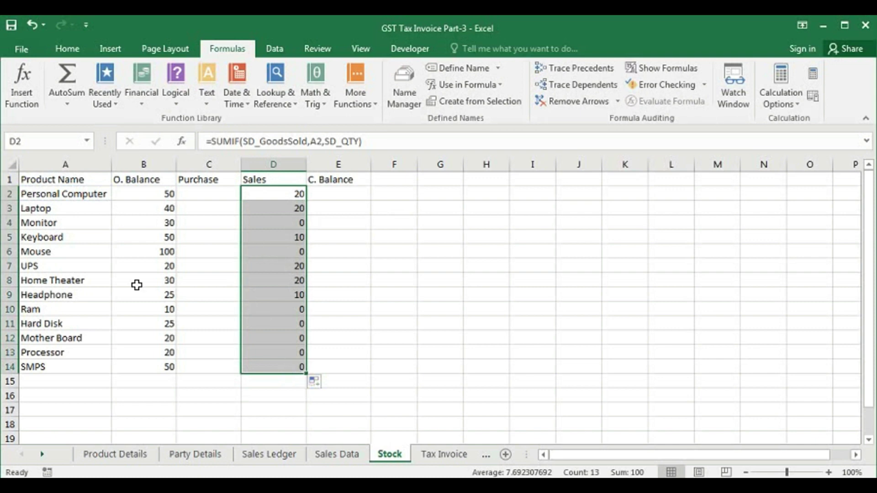
Step: Enter =B2+C2-D2 in C. Balance cell E2 and fill the formula down to E14
{"action": "left_click", "coordinate": [351, 197]}
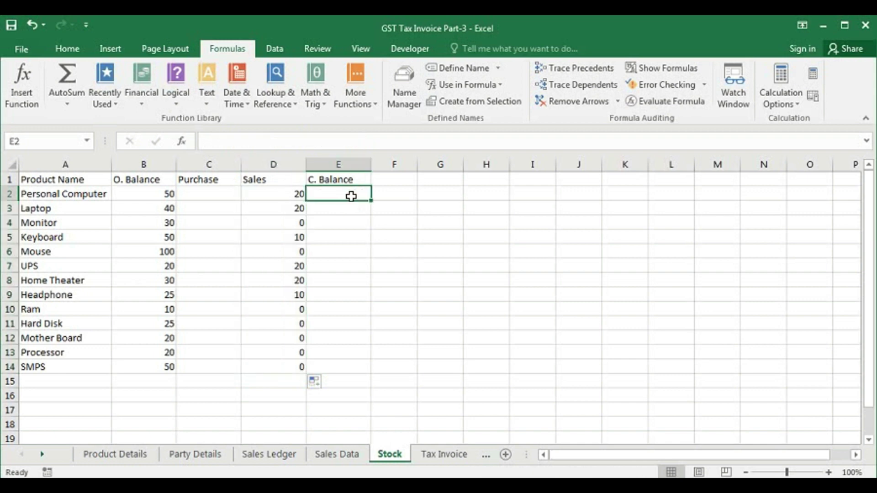
{"action": "type", "text": "="}
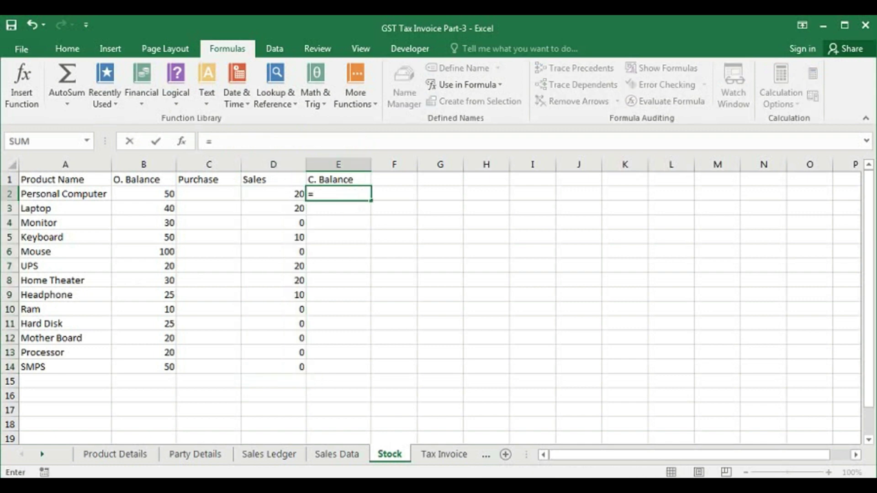
{"action": "left_click", "coordinate": [149, 192]}
{"action": "type", "text": "+"}
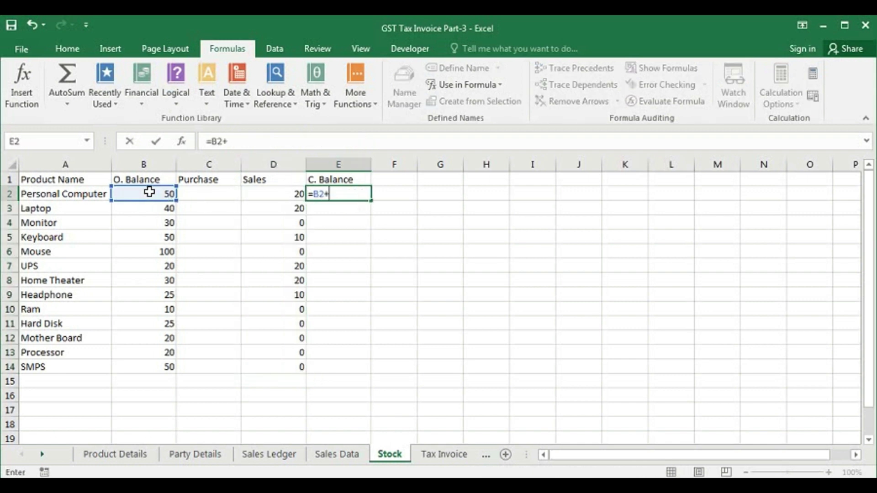
{"action": "left_click", "coordinate": [214, 195]}
{"action": "type", "text": "-"}
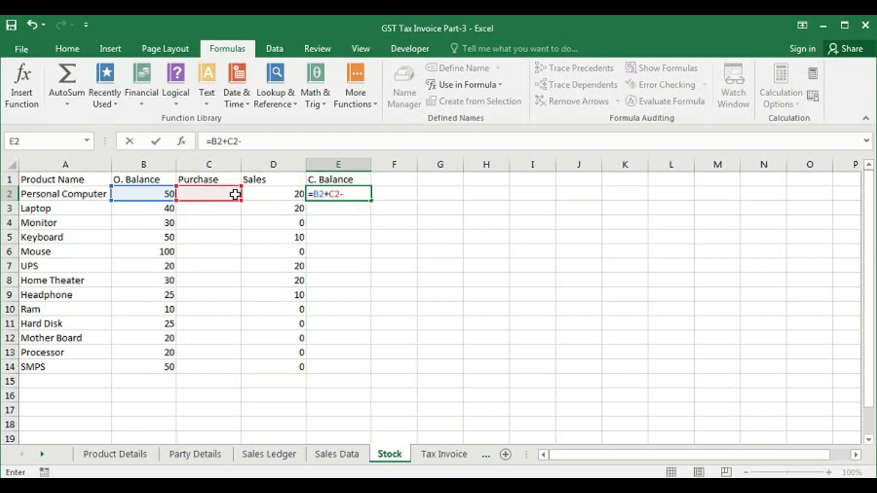
{"action": "left_click", "coordinate": [250, 192]}
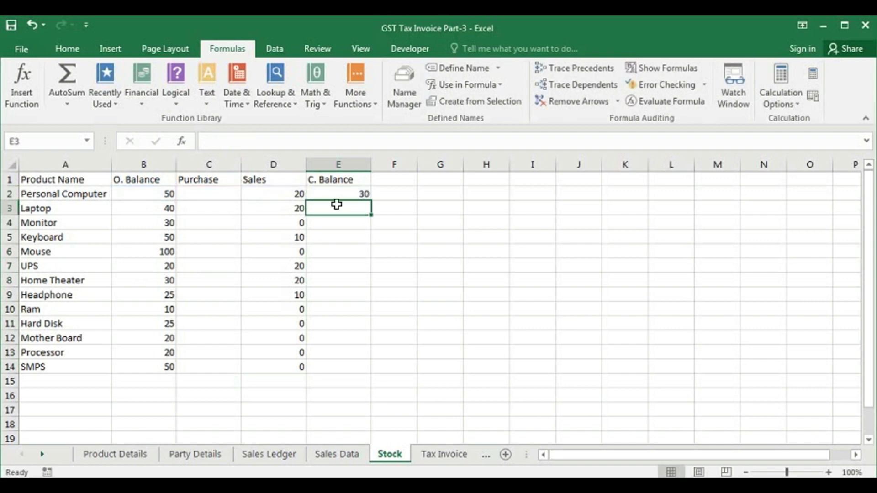
{"action": "left_click", "coordinate": [347, 194]}
{"action": "double_click", "coordinate": [371, 203]}
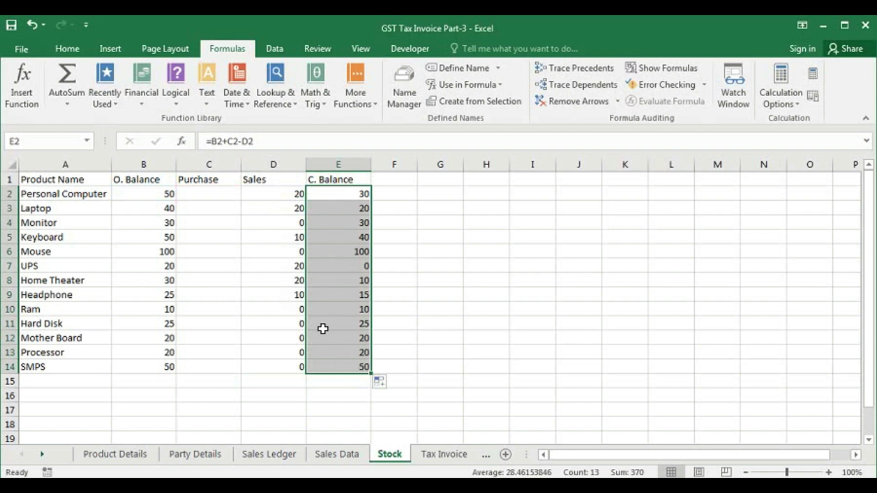
Step: Try Mouse as the item in C25 on the Tax Invoice sheet and clear the entry again
{"action": "left_click", "coordinate": [431, 455]}
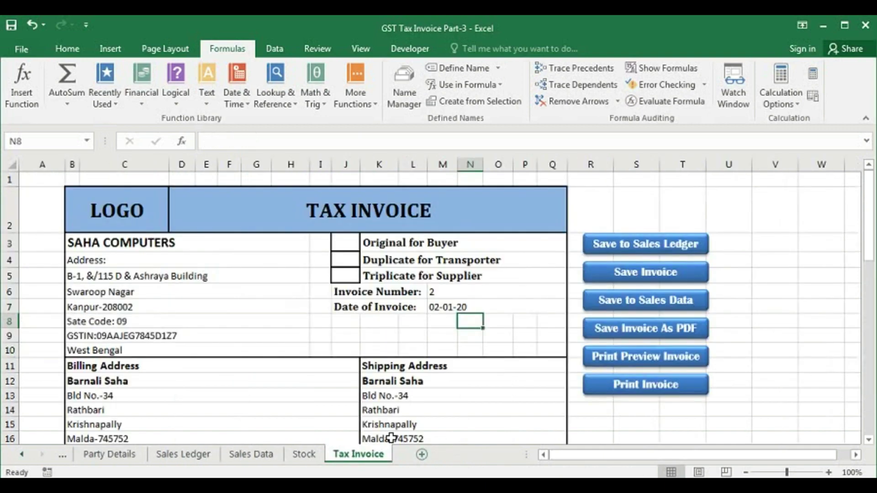
{"action": "scroll", "coordinate": [243, 309], "scroll_direction": "down", "scroll_amount": 4}
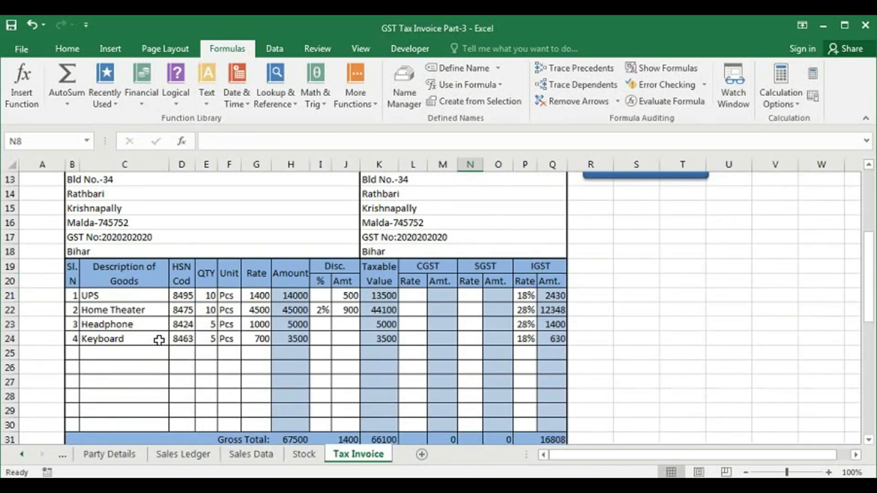
{"action": "left_click", "coordinate": [137, 354]}
{"action": "left_click", "coordinate": [175, 354]}
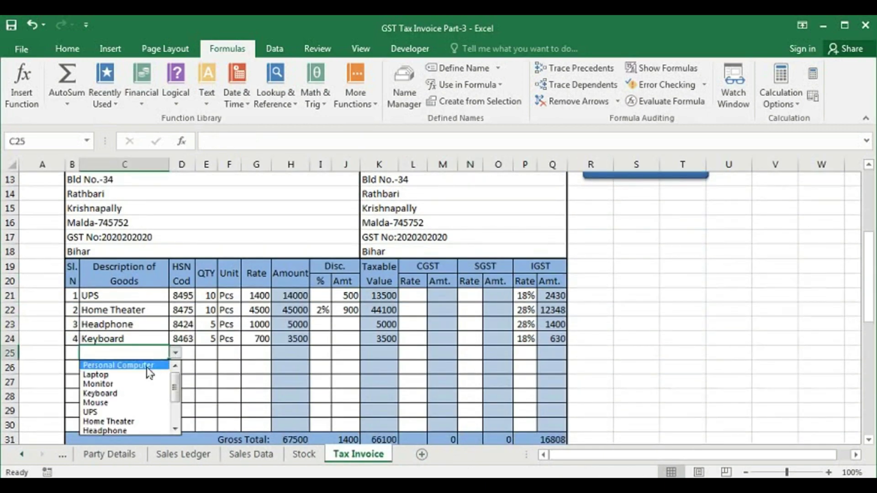
{"action": "left_click", "coordinate": [131, 403]}
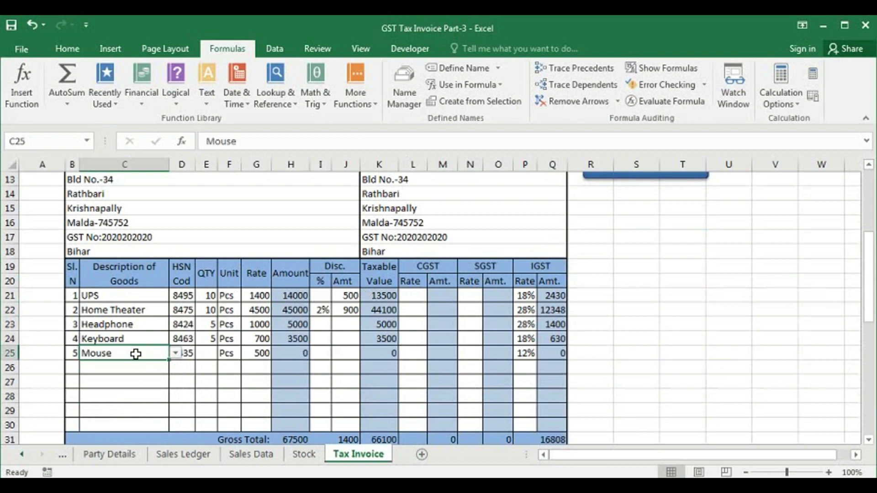
{"action": "key", "text": "Delete"}
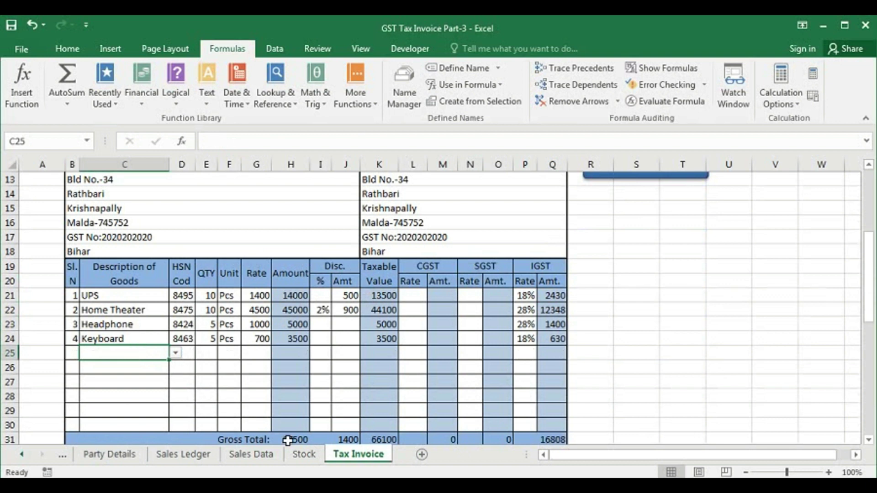
Step: In the Tax Invoice sheet's code, add the comment 'To get the popup message for closing of item when selected at the end of Worksheet_Change
{"action": "right_click", "coordinate": [347, 462]}
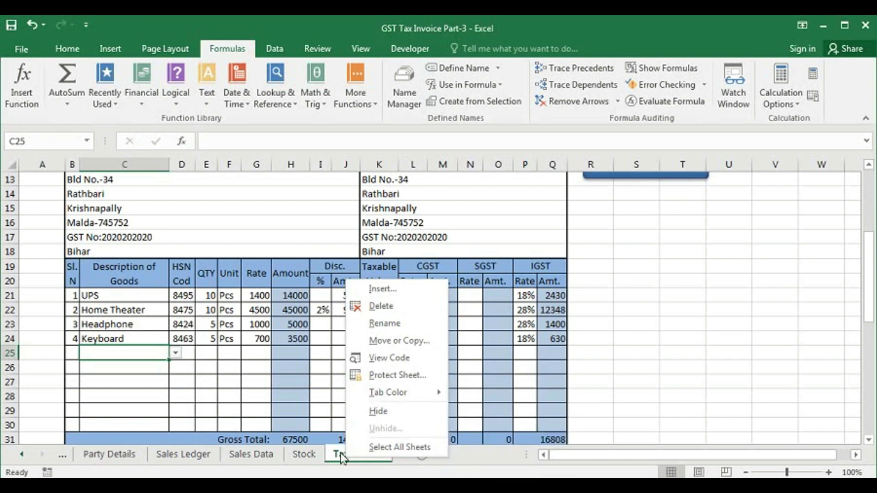
{"action": "left_click", "coordinate": [385, 359]}
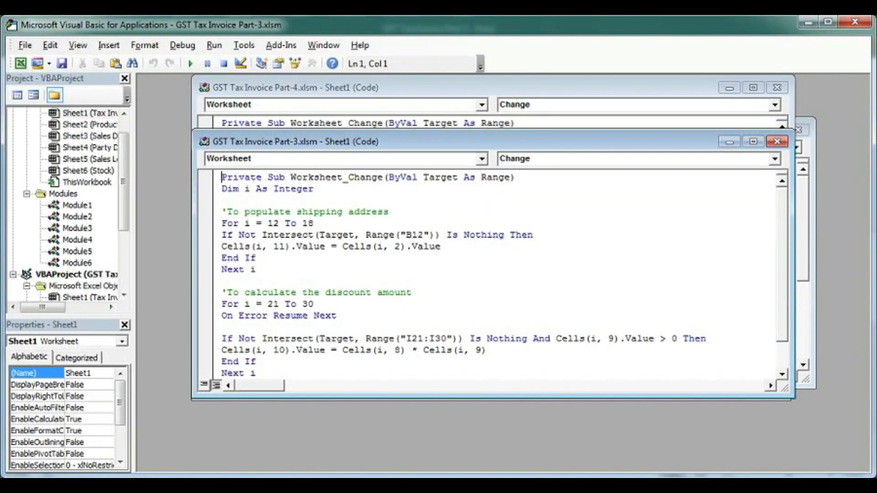
{"action": "scroll", "coordinate": [505, 274], "scroll_direction": "down", "scroll_amount": 1}
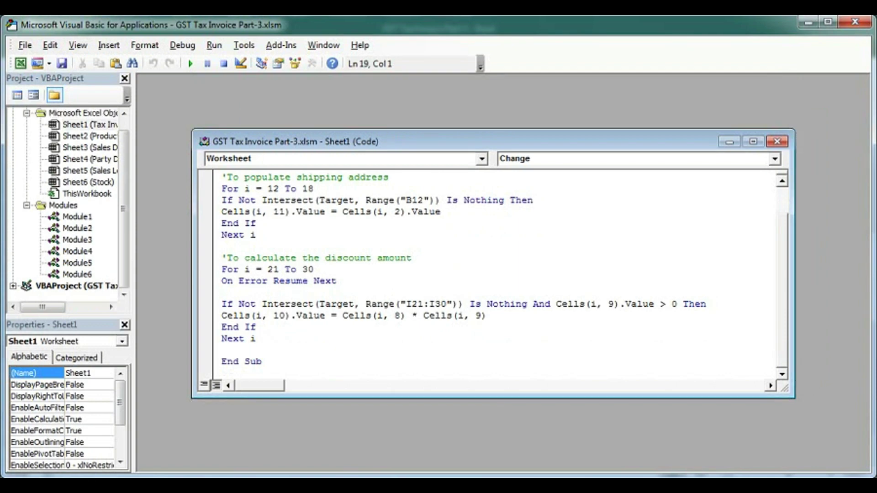
{"action": "key", "text": "Return"}
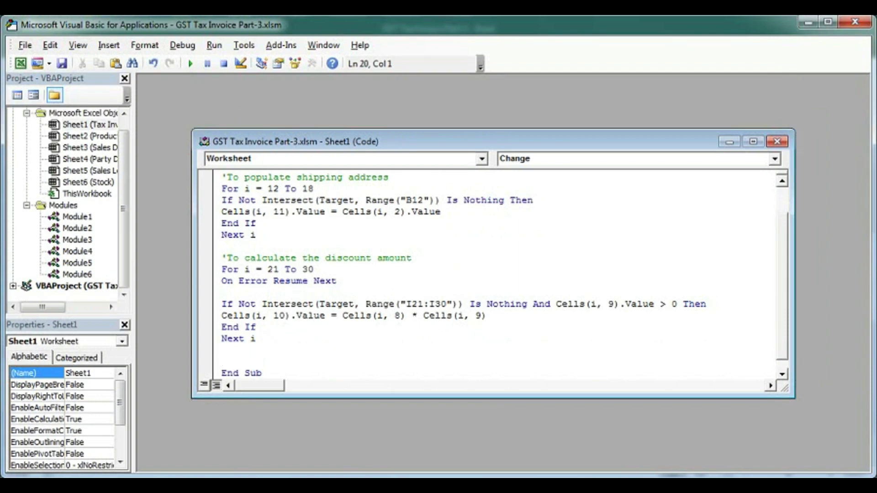
{"action": "type", "text": "'To get the popup mess"}
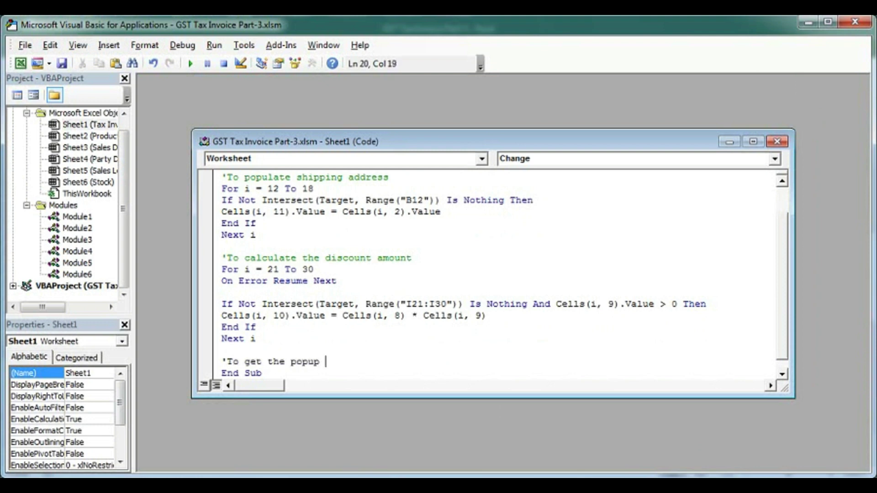
{"action": "type", "text": "age for clo"}
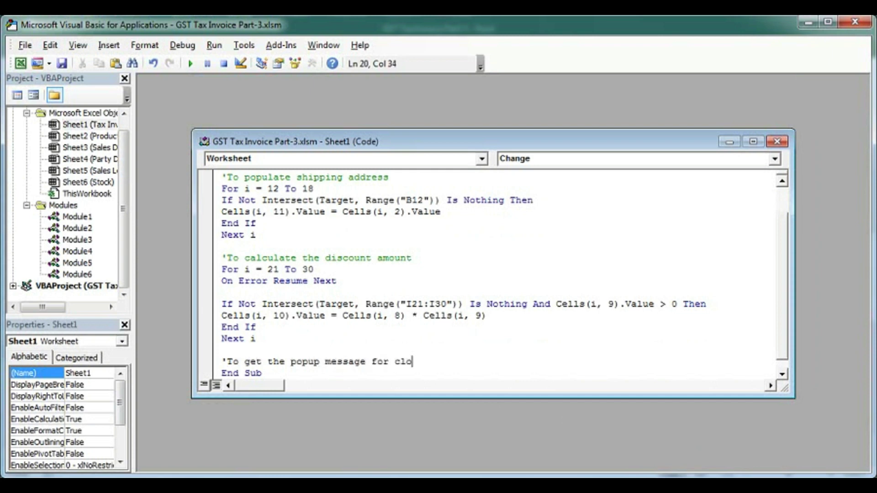
{"action": "type", "text": "sing of item "}
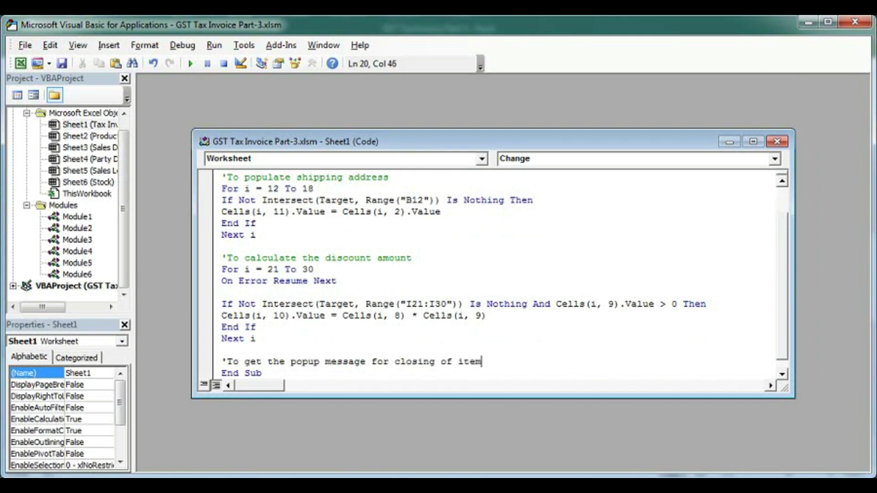
{"action": "type", "text": "when selected."}
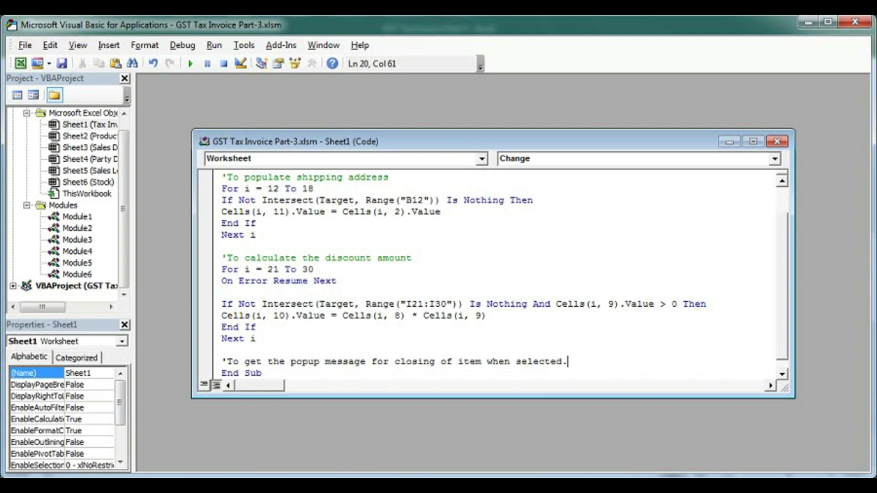
{"action": "key", "text": "BackSpace"}
{"action": "key", "text": "Return"}
{"action": "scroll", "coordinate": [505, 276], "scroll_direction": "down", "scroll_amount": 1}
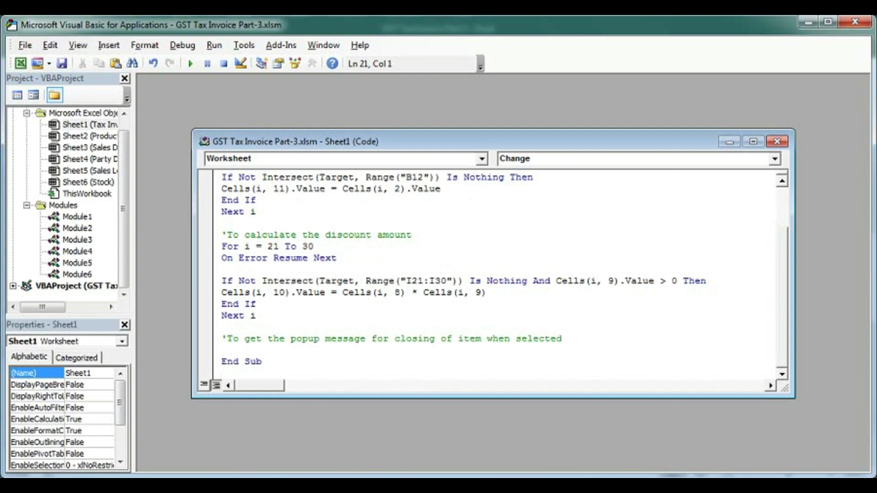
Step: Switch back to Excel and show the Stock sheet
{"action": "key", "text": "alt+F11"}
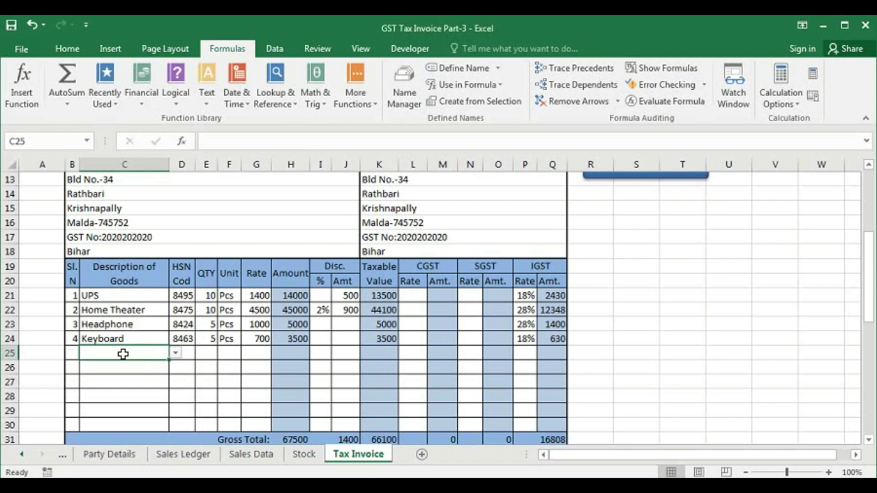
{"action": "left_click", "coordinate": [306, 456]}
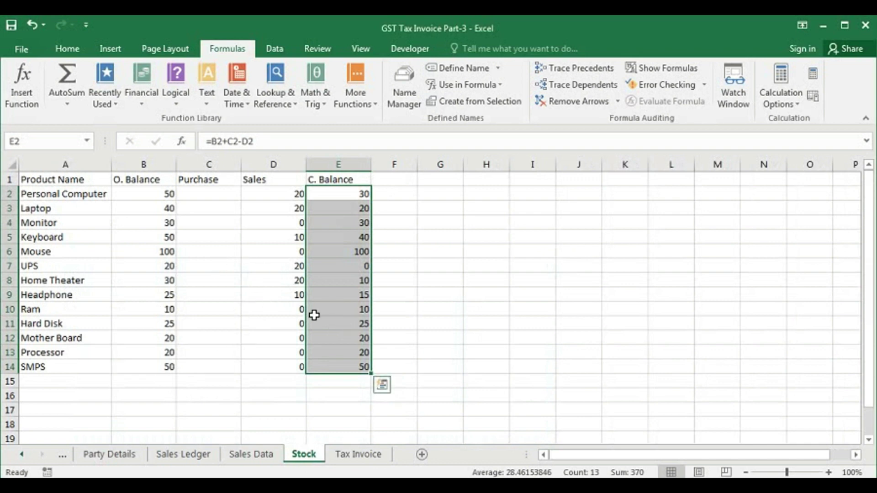
{"action": "key", "text": "alt+F11"}
{"action": "type", "text": "s"}
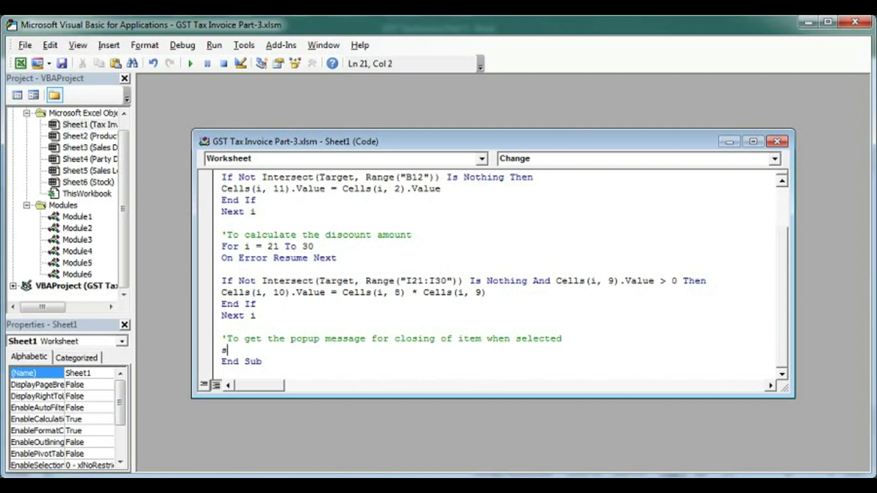
{"action": "type", "text": "tock"}
{"action": "type", "text": "="}
{"action": "key", "text": "BackSpace"}
{"action": "key", "text": "BackSpace"}
{"action": "key", "text": "BackSpace"}
{"action": "key", "text": "BackSpace"}
{"action": "key", "text": "BackSpace"}
{"action": "key", "text": "BackSpace"}
{"action": "key", "text": "alt+Tab"}
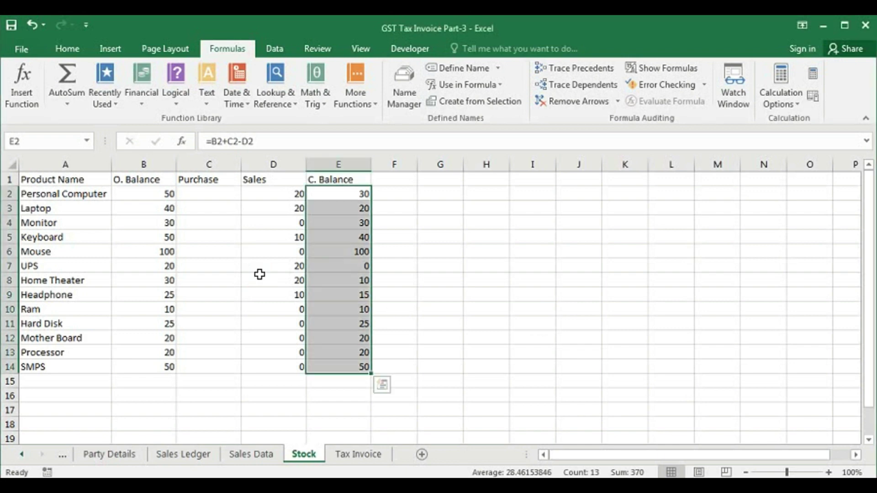
{"action": "left_click", "coordinate": [259, 275]}
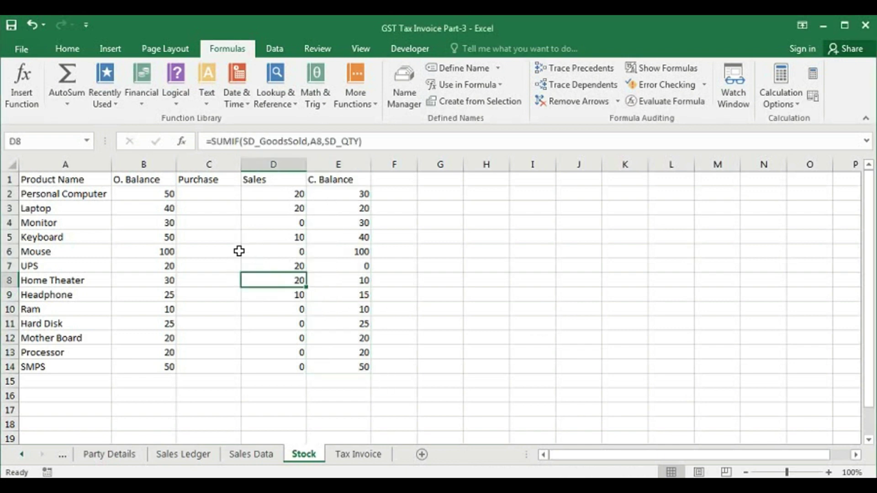
{"action": "left_click_drag", "start_coordinate": [46, 180], "coordinate": [354, 366]}
{"action": "left_click", "coordinate": [258, 266]}
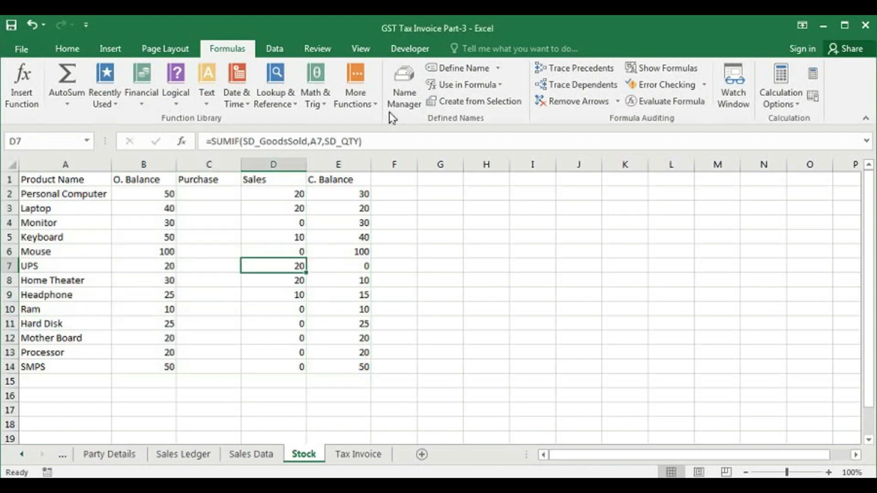
Step: Start a new workbook-scoped defined name called Stock_All
{"action": "left_click", "coordinate": [401, 94]}
{"action": "left_click", "coordinate": [448, 141]}
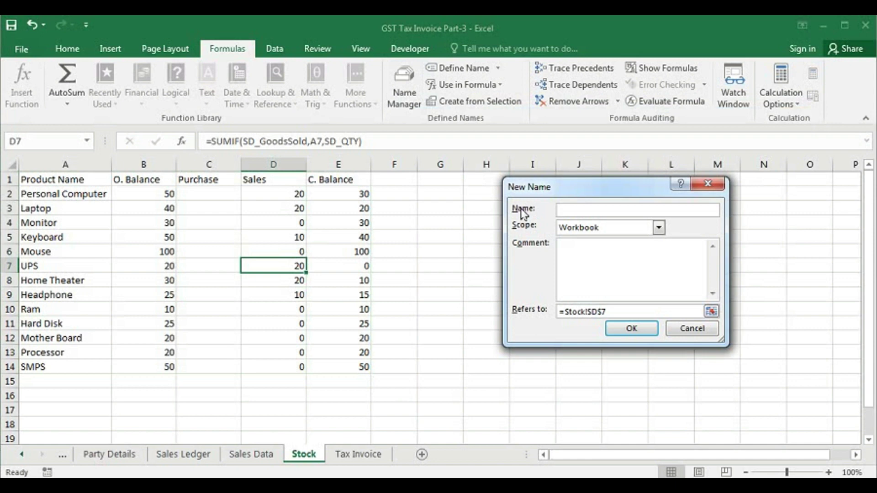
{"action": "type", "text": "Stock_A"}
{"action": "key", "text": "BackSpace"}
{"action": "key", "text": "BackSpace"}
{"action": "type", "text": "_All"}
Step: Begin the Stock_All reference as an OFFSET from Stock!$A$1 with 0 rows, 0 columns and COUNTA(Stock!$A:$A) as the height
{"action": "left_click_drag", "start_coordinate": [610, 312], "coordinate": [498, 306]}
{"action": "key", "text": "BackSpace"}
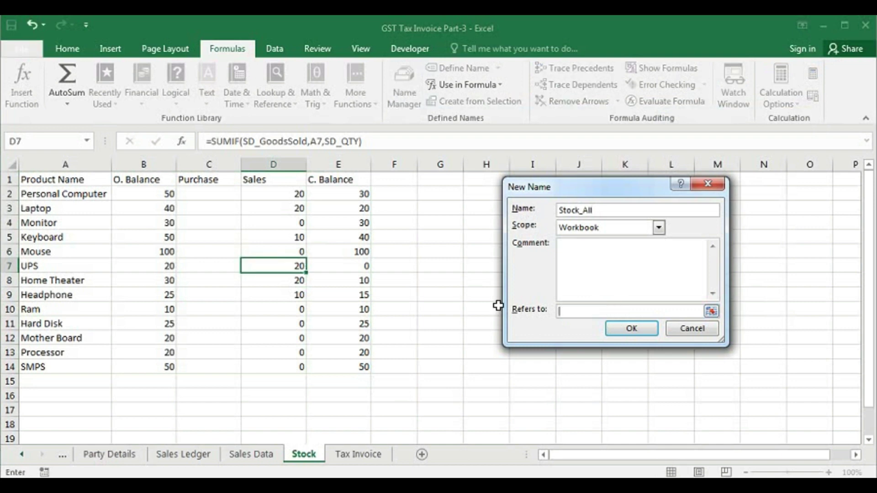
{"action": "type", "text": "=offset("}
{"action": "left_click", "coordinate": [64, 182]}
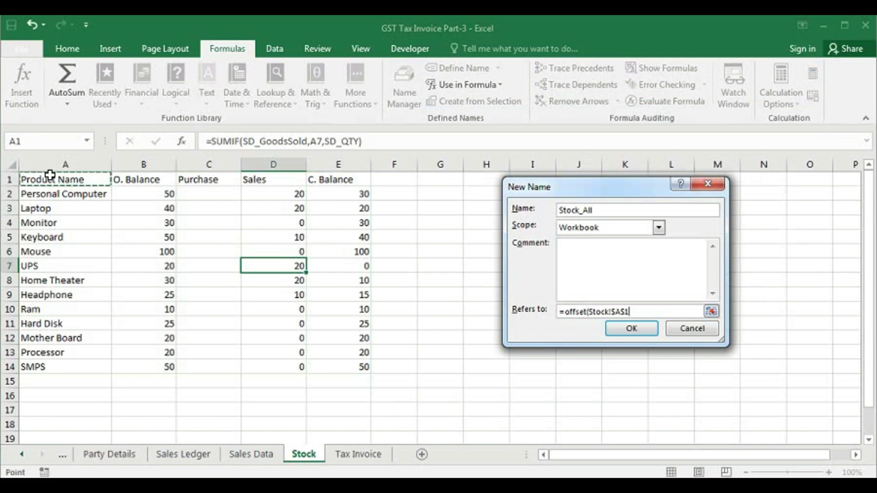
{"action": "type", "text": ",0,0"}
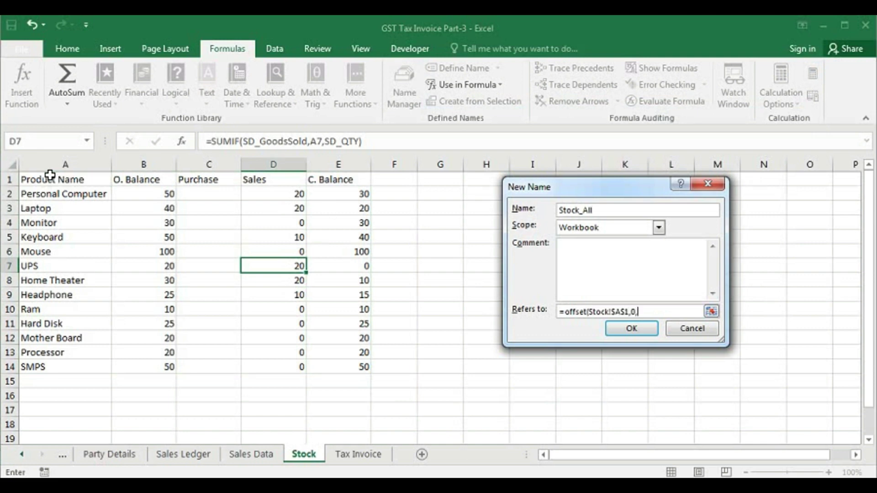
{"action": "type", "text": ",counta("}
{"action": "left_click", "coordinate": [47, 164]}
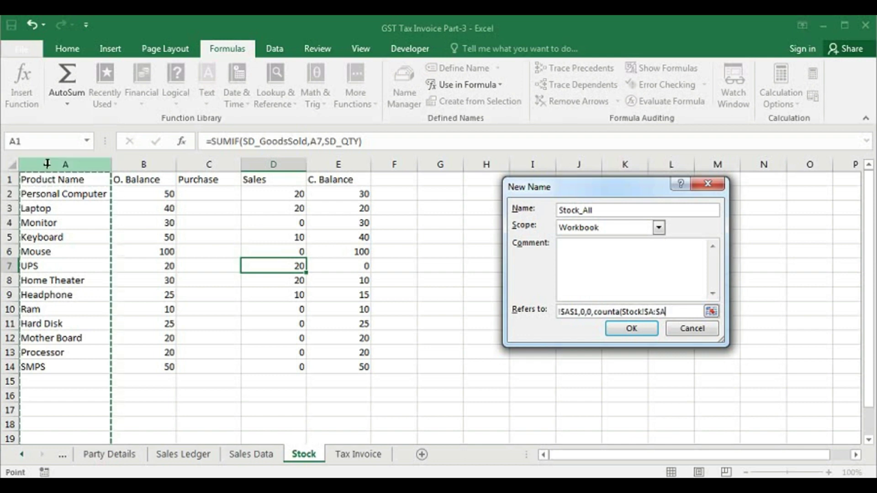
{"action": "type", "text": ","}
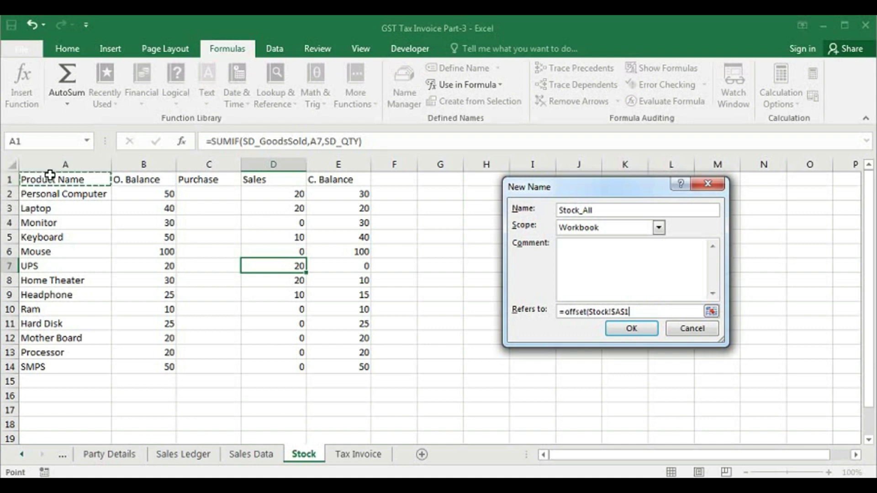
{"action": "key", "text": "BackSpace"}
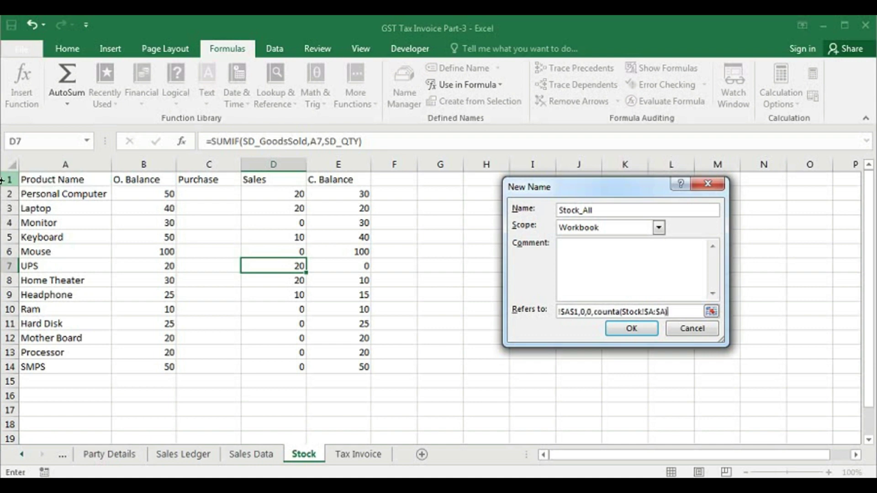
Step: Complete the reference with COUNTA(Stock!$1:$1) as the width, save the Stock_All name and check the range it covers
{"action": "type", "text": "),counta("}
{"action": "left_click", "coordinate": [4, 180]}
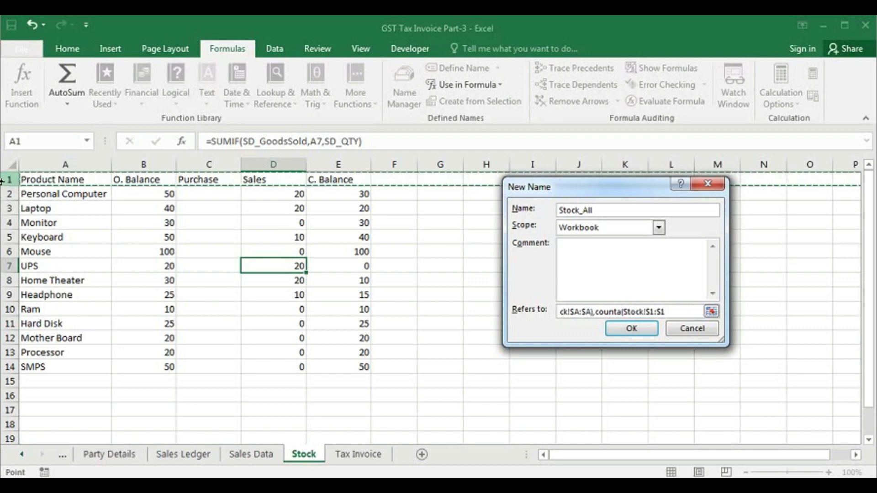
{"action": "type", "text": ")"}
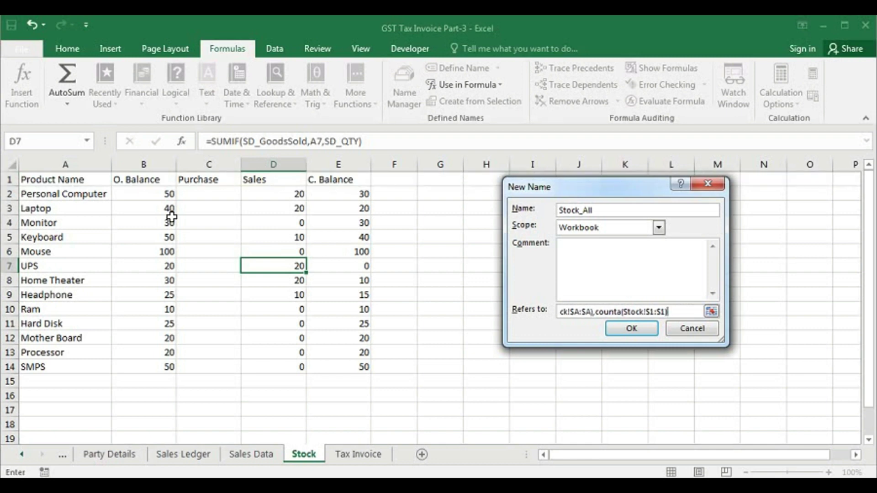
{"action": "left_click", "coordinate": [621, 335]}
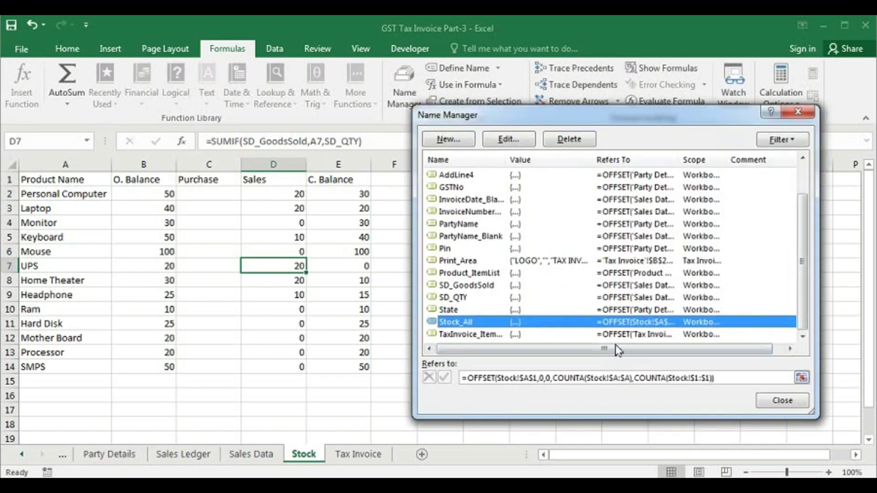
{"action": "left_click", "coordinate": [610, 379]}
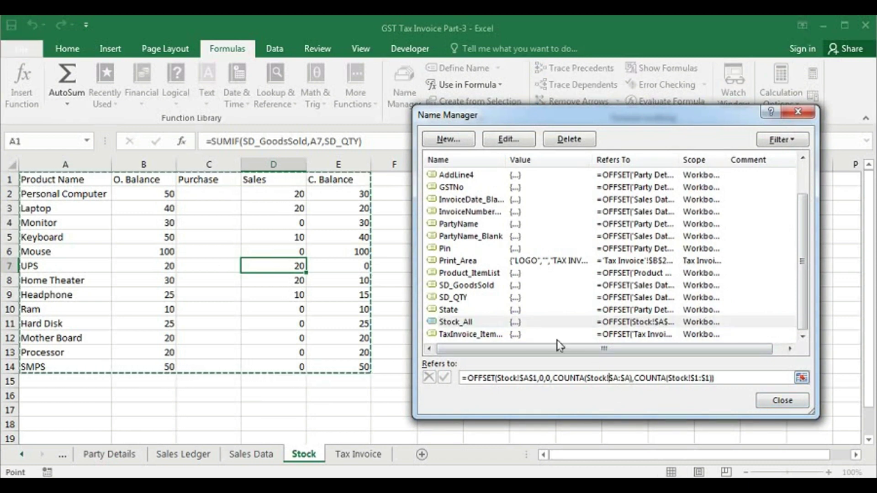
{"action": "left_click", "coordinate": [772, 404]}
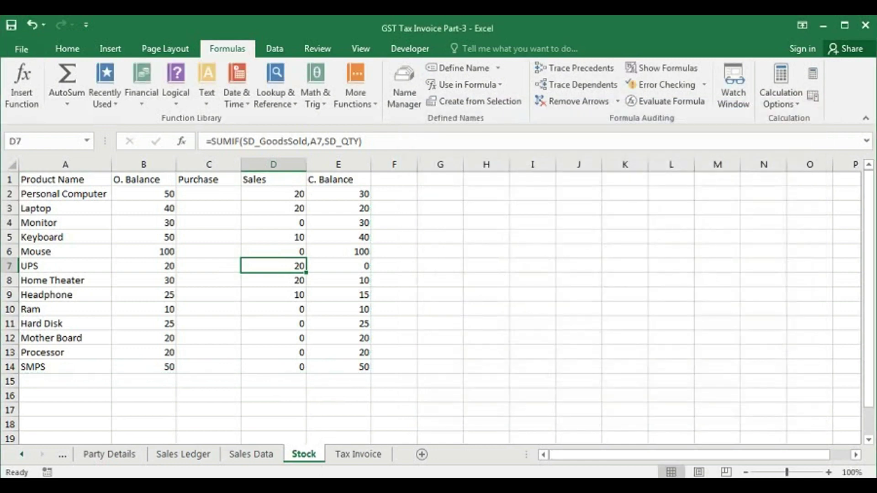
Step: In the Visual Basic editor, begin an assignment to the variable Stock below the popup message comment
{"action": "key", "text": "alt+F11"}
{"action": "left_click", "coordinate": [228, 350]}
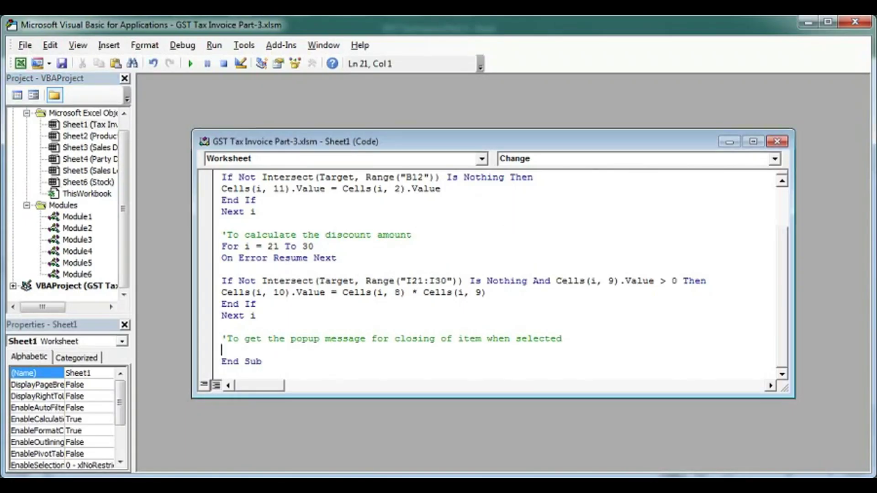
{"action": "type", "text": "-"}
{"action": "type", "text": "Stocj"}
{"action": "key", "text": "BackSpace"}
{"action": "type", "text": "k="}
{"action": "key", "text": "Left"}
{"action": "key", "text": "Left"}
{"action": "key", "text": "Left"}
{"action": "key", "text": "Left"}
{"action": "key", "text": "Left"}
{"action": "key", "text": "Left"}
{"action": "key", "text": "BackSpace"}
{"action": "key", "text": "End"}
Step: Assign Application.WorksheetFunction.VLookup to the Stock variable and open its argument list
{"action": "type", "text": "Appl"}
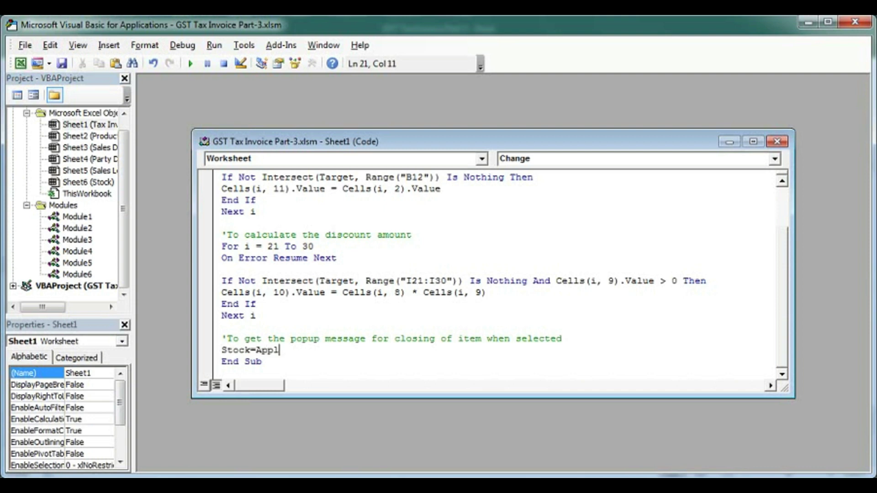
{"action": "type", "text": "ication.worksh"}
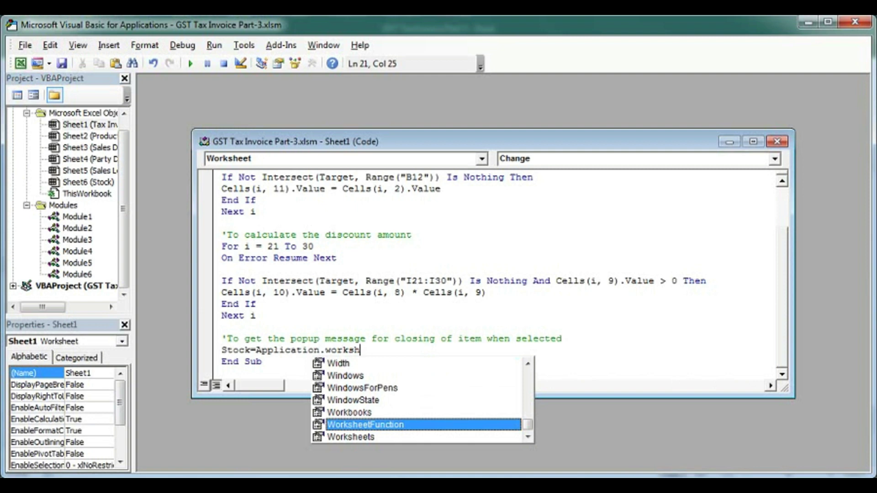
{"action": "key", "text": "Tab"}
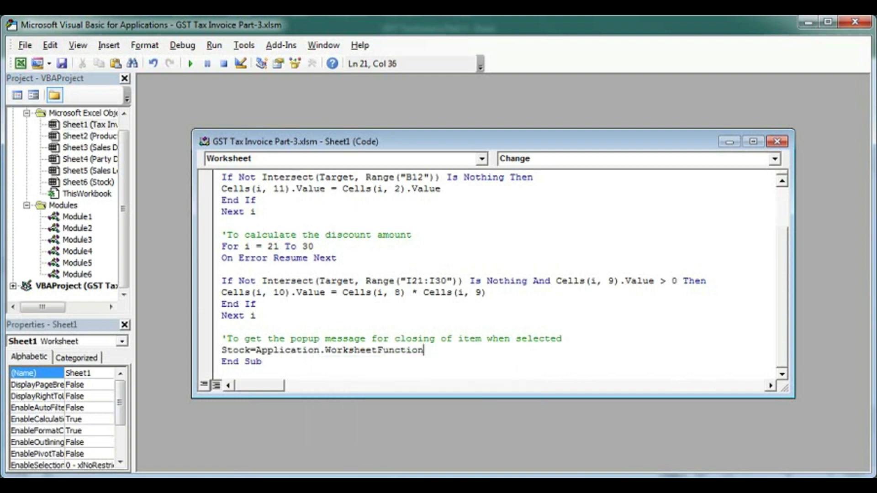
{"action": "type", "text": ".vlc"}
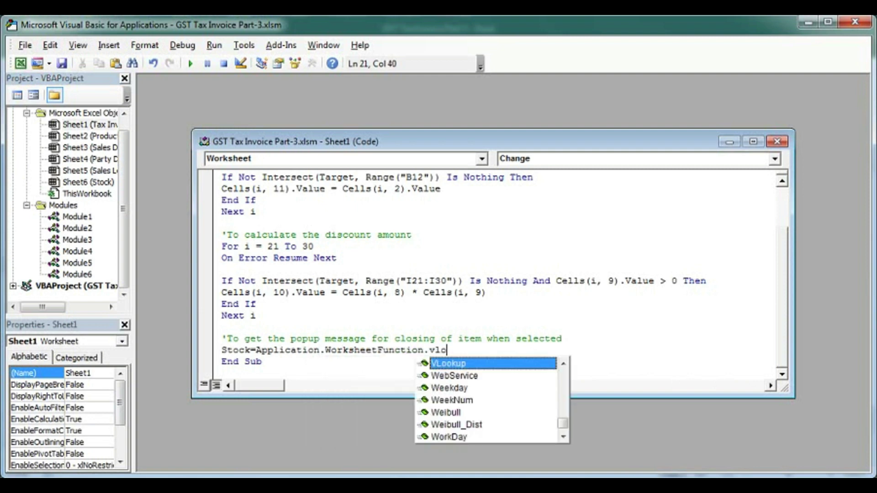
{"action": "key", "text": "Tab"}
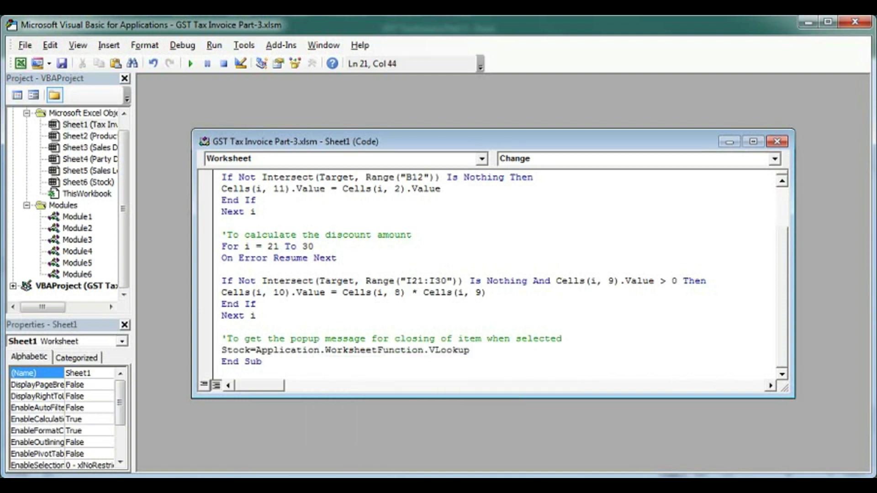
{"action": "type", "text": "("}
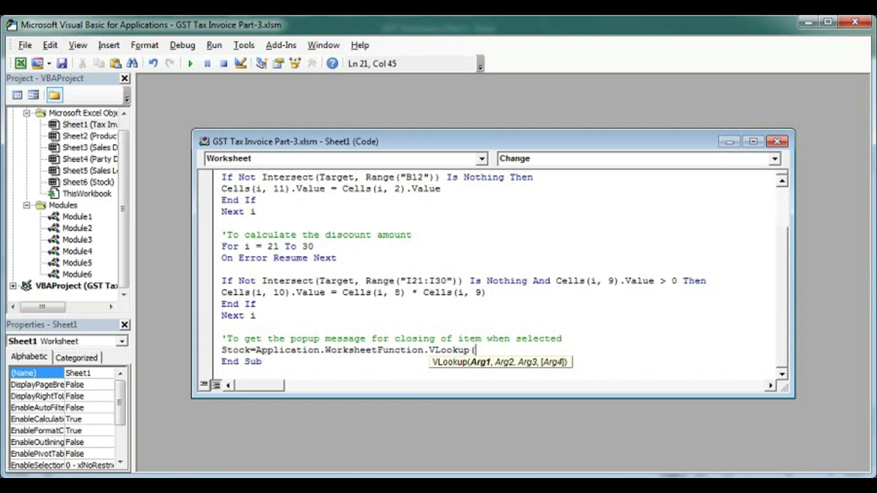
Step: Enter Target.Value as the VLookup's lookup value and Range("Stock_All") as its table
{"action": "type", "text": "Targe"}
{"action": "type", "text": "(Target"}
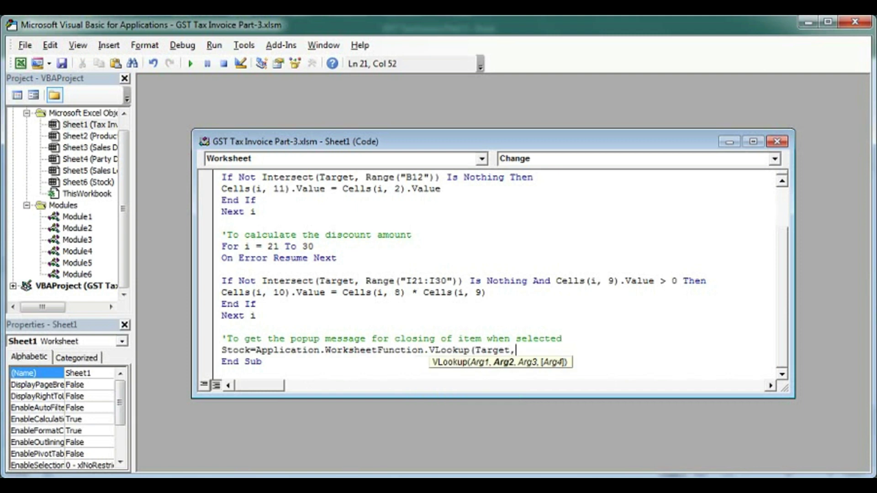
{"action": "type", "text": ".v"}
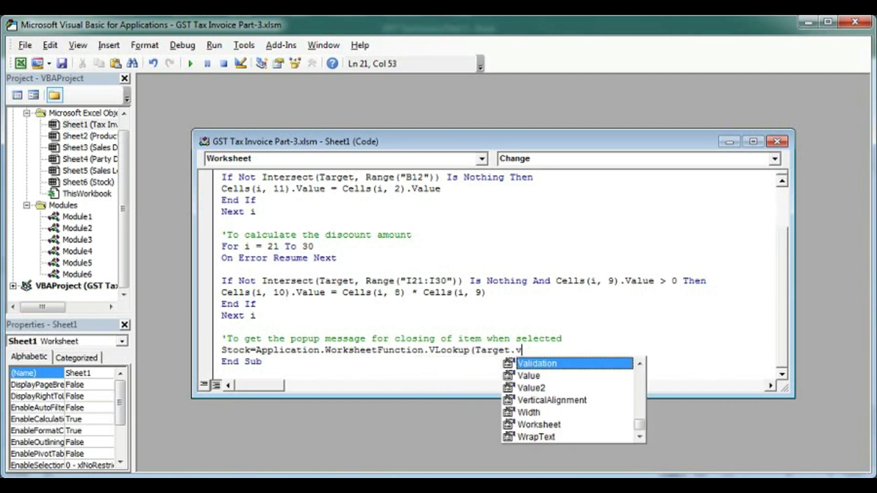
{"action": "type", "text": "alue,"}
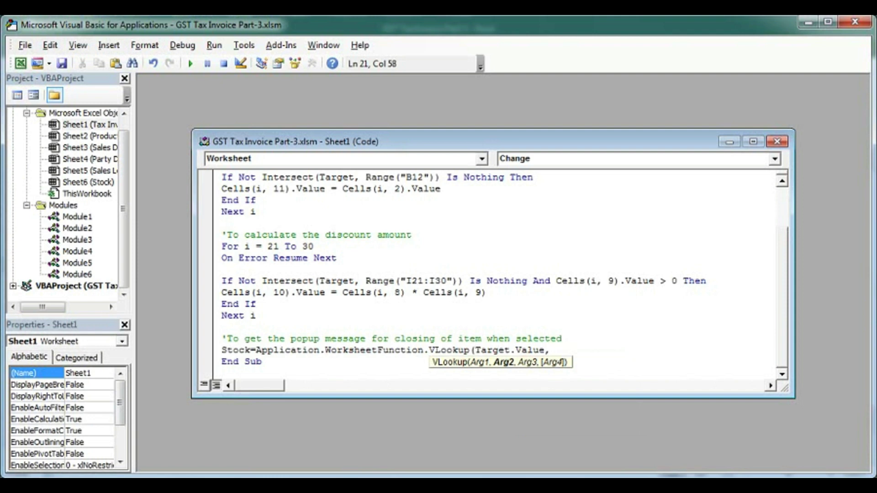
{"action": "type", "text": "range("}
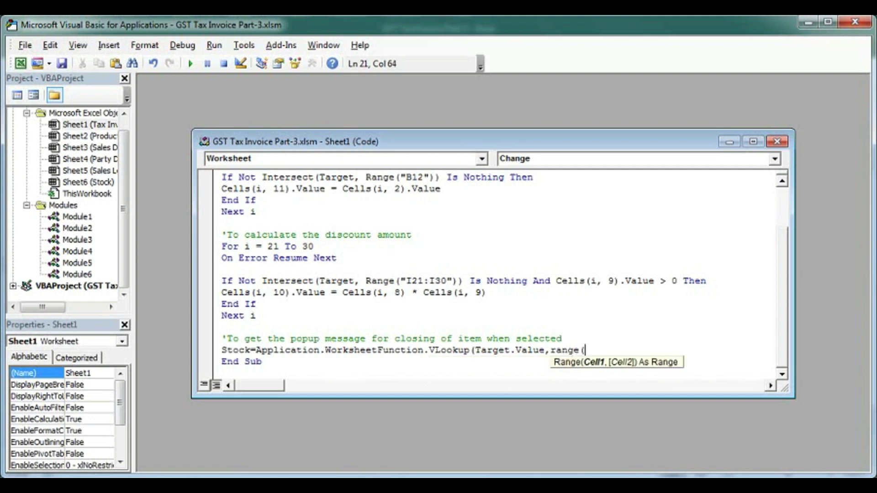
{"action": "type", "text": "\"Stock_All"}
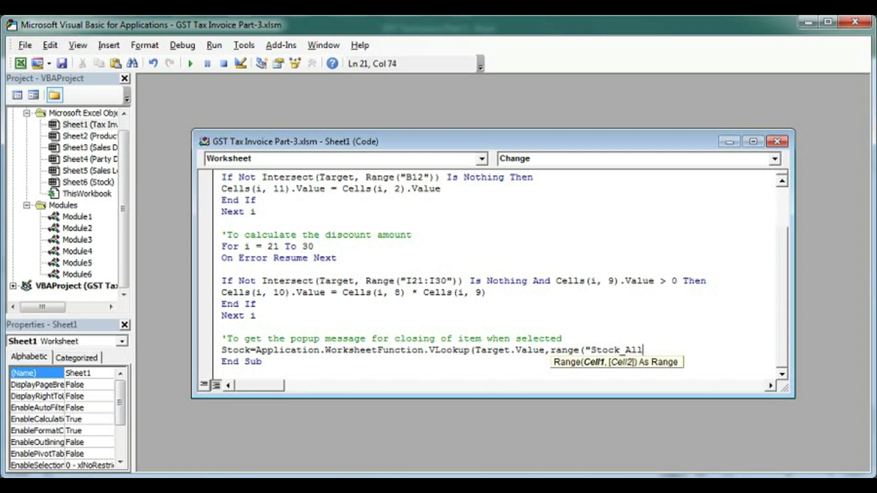
{"action": "type", "text": "\")"}
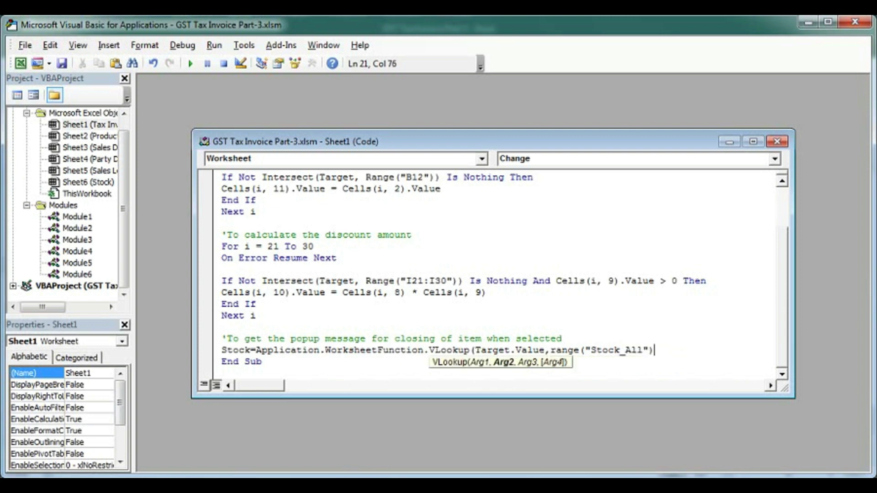
{"action": "type", "text": ","}
Step: Check the closing balance column on the Stock sheet and complete the VLookup with column index 5 and False
{"action": "key", "text": "alt+F11"}
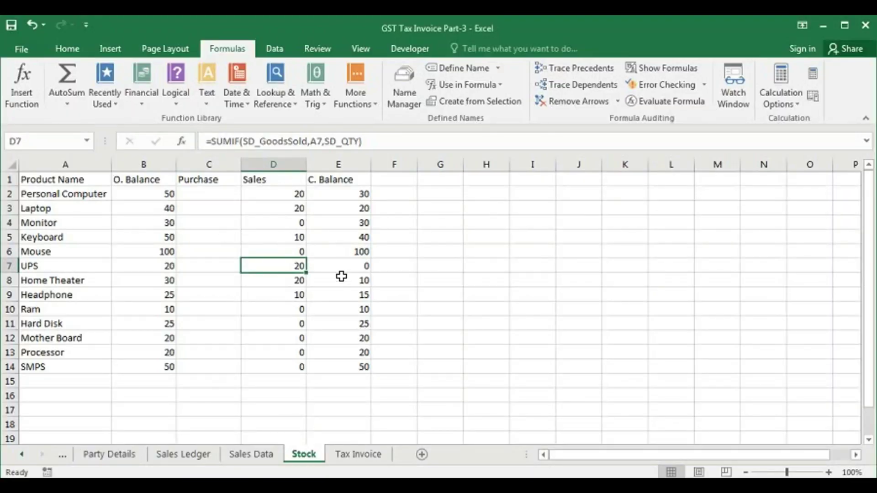
{"action": "key", "text": "alt+F11"}
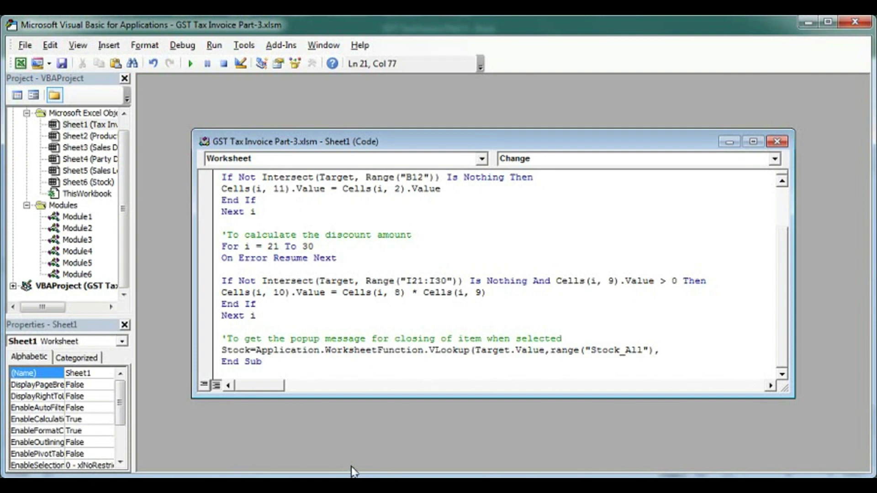
{"action": "type", "text": "5, "}
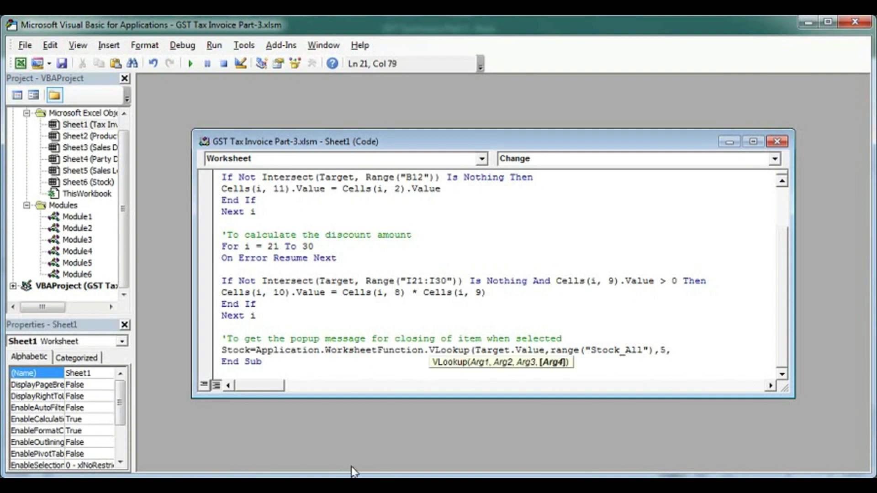
{"action": "type", "text": "False)"}
{"action": "key", "text": "Return"}
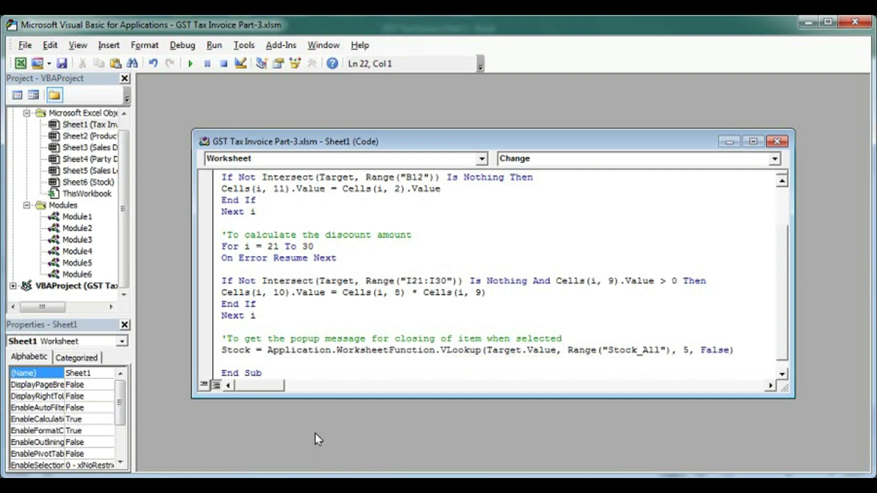
{"action": "key", "text": "Return"}
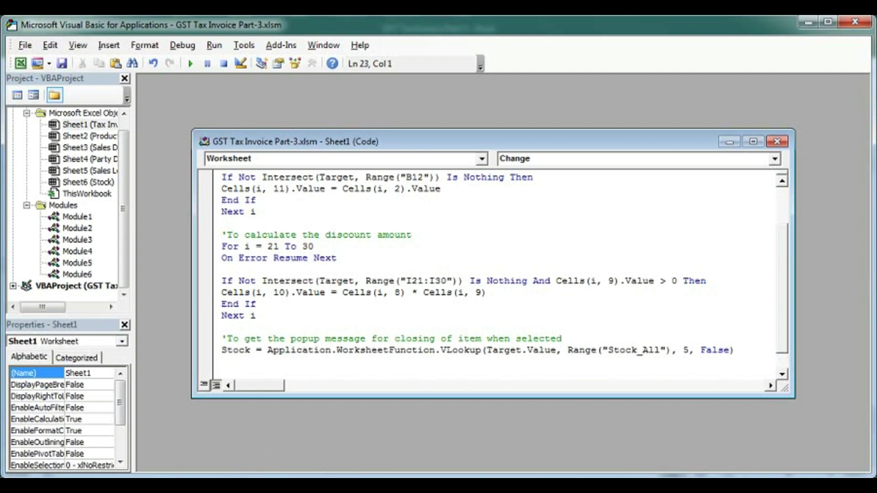
Step: Check the item cells C21:C30 on the Tax Invoice sheet and add a For i = 21 To 30 loop below the VLookup line
{"action": "key", "text": "alt+F11"}
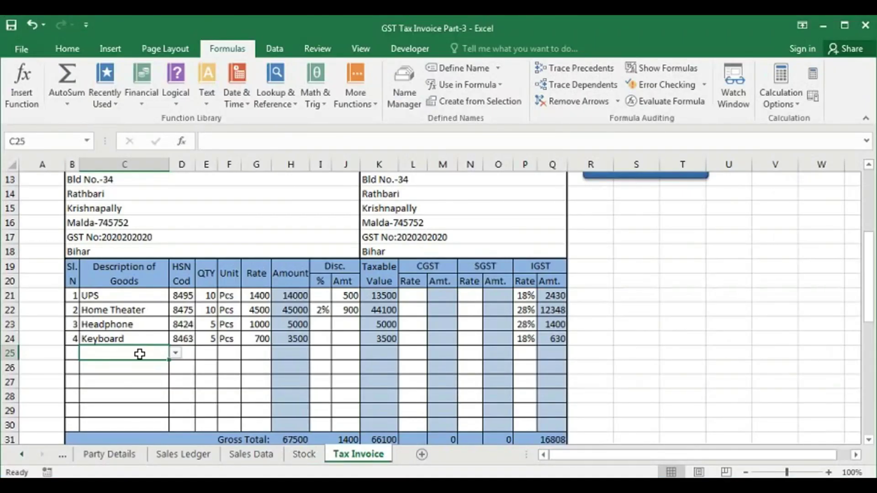
{"action": "left_click", "coordinate": [130, 296]}
{"action": "left_click_drag", "start_coordinate": [130, 296], "coordinate": [129, 426]}
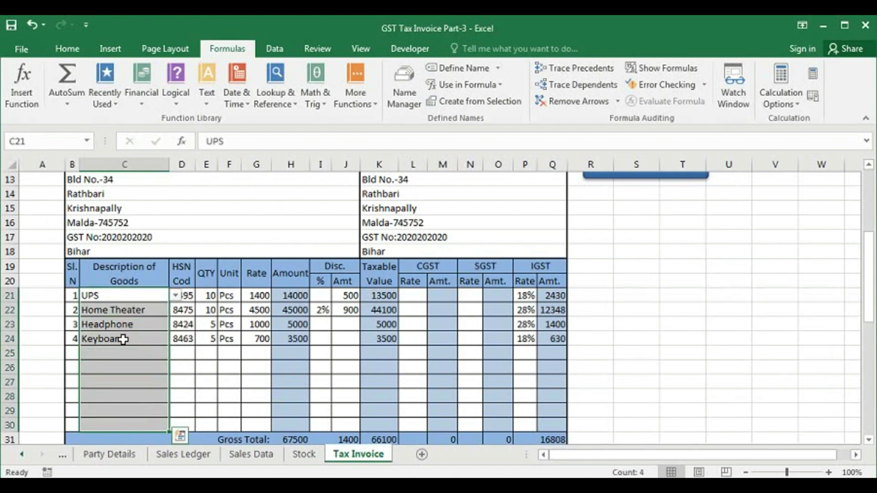
{"action": "left_click", "coordinate": [207, 357]}
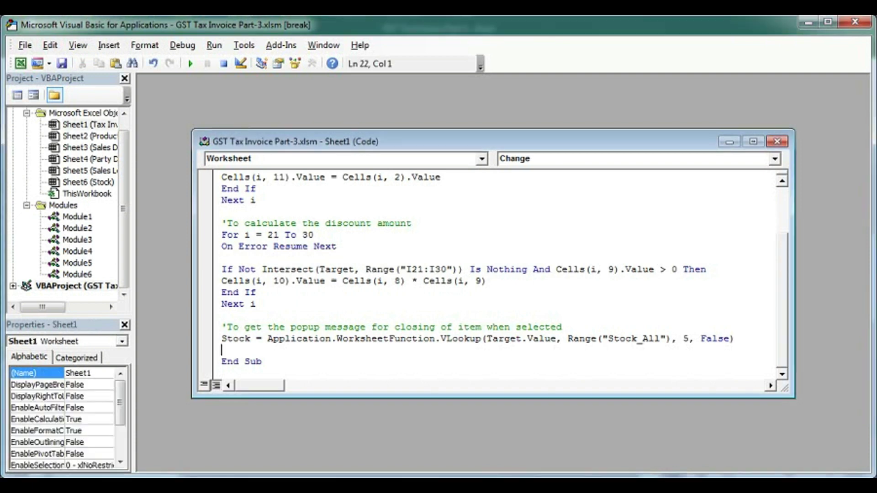
{"action": "key", "text": "Return"}
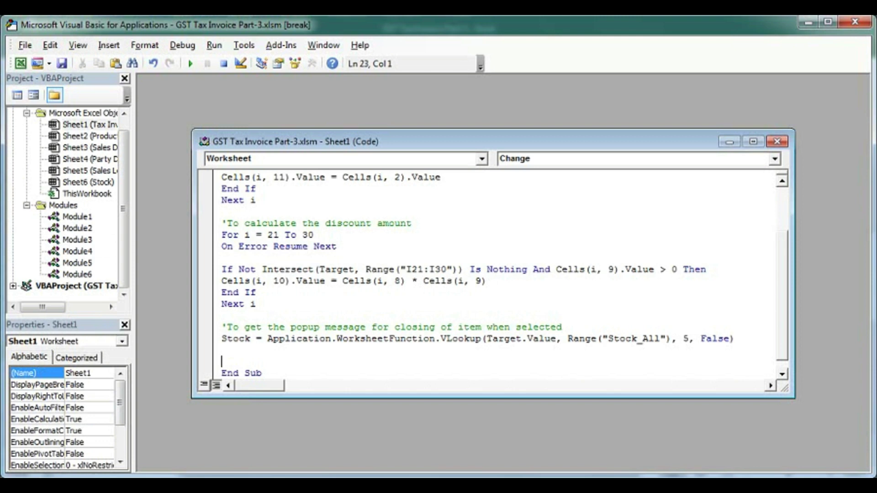
{"action": "type", "text": "for i=21 to 30"}
{"action": "key", "text": "Return"}
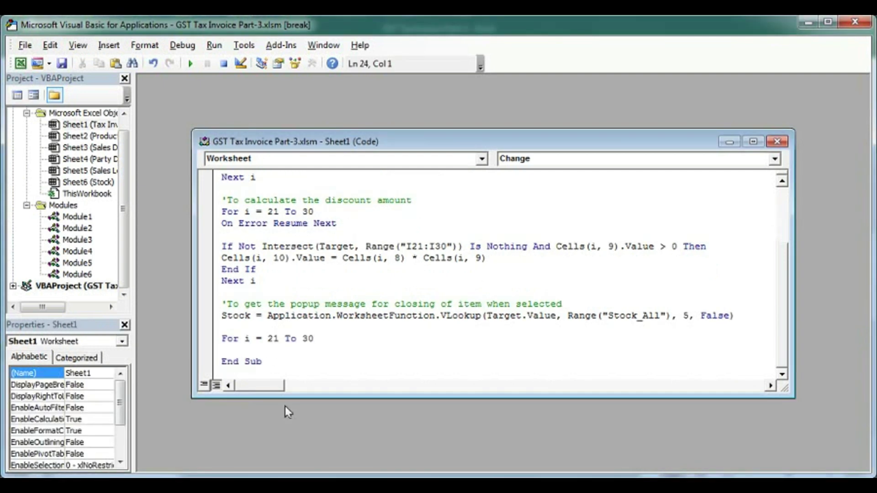
Step: Make the code window taller and begin an If Not Intersect condition inside the loop with Target and an opened Range argument
{"action": "left_click_drag", "start_coordinate": [288, 399], "coordinate": [288, 451]}
{"action": "type", "text": "if "}
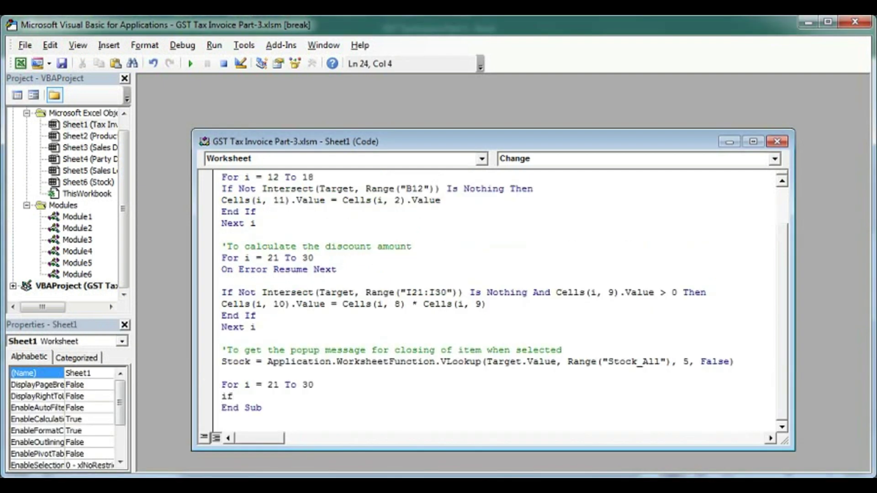
{"action": "type", "text": "not intersect"}
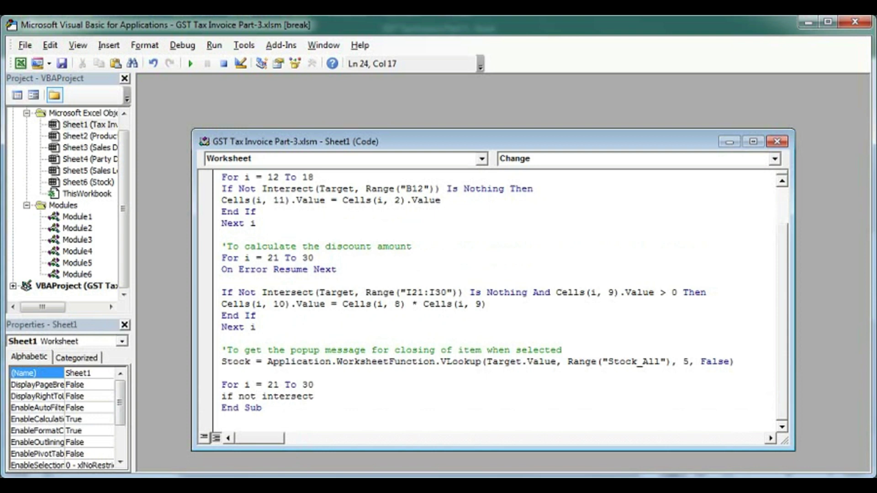
{"action": "type", "text": "(tar"}
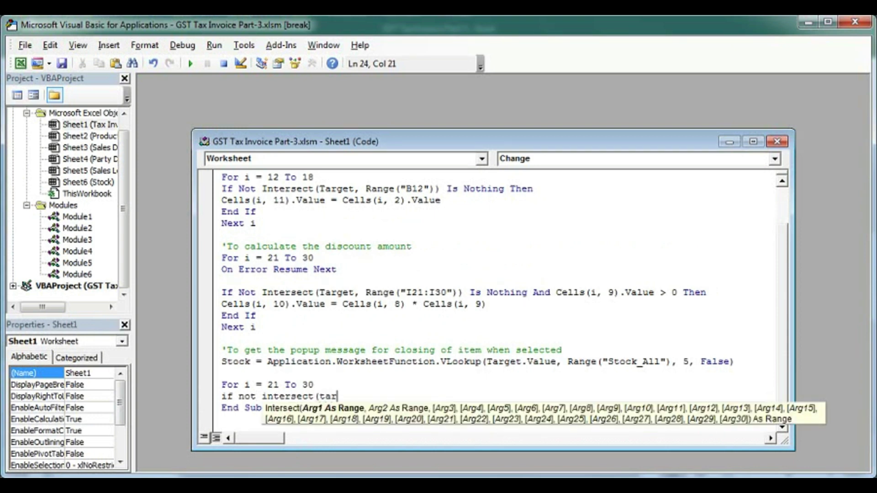
{"action": "type", "text": "get,"}
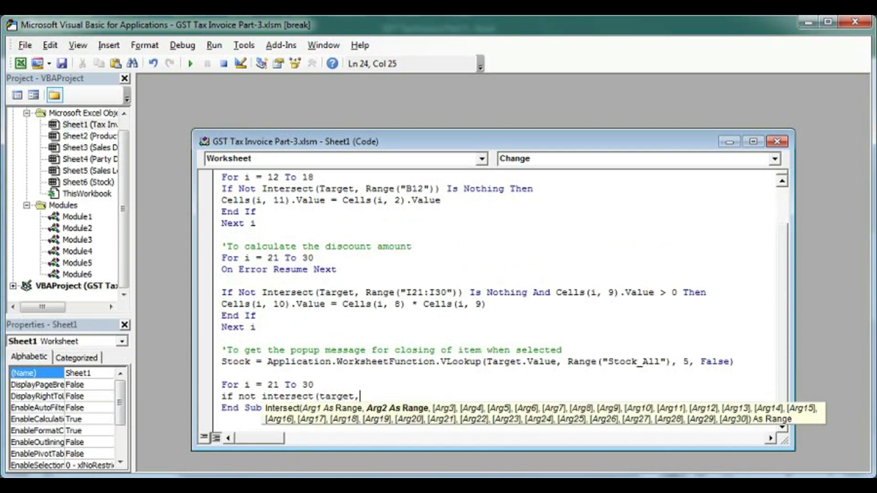
{"action": "type", "text": "range("}
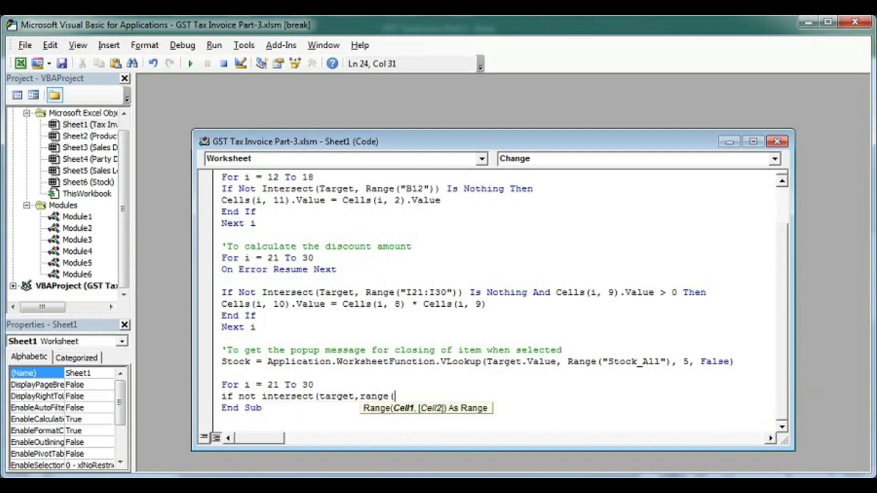
{"action": "type", "text": "\""}
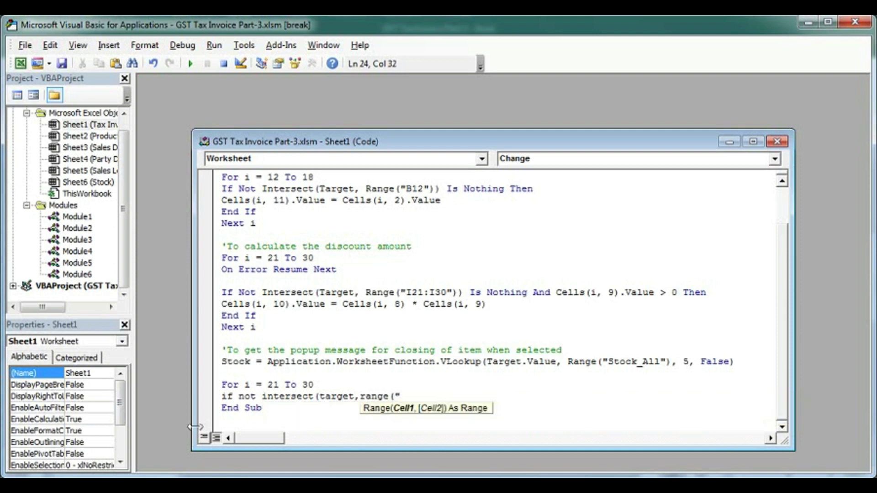
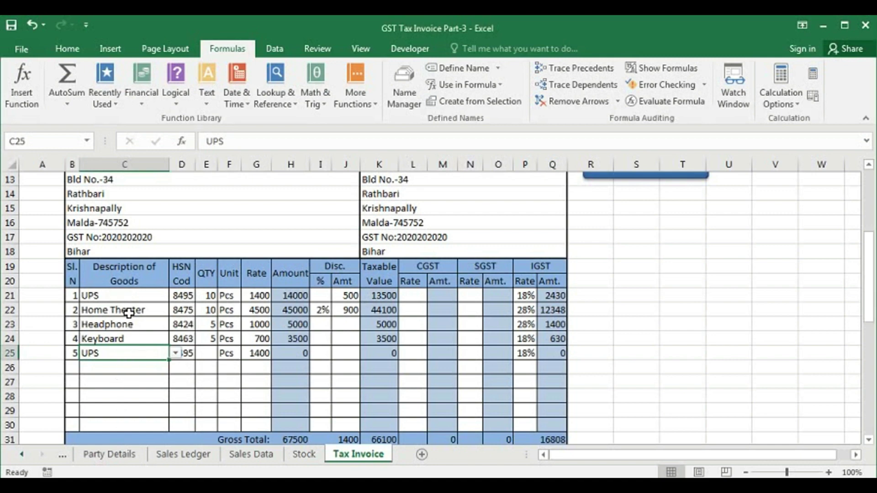
Step: Back in the VBA code, fill the Intersect condition's range with "C21:C30" and end the line with Is Nothing Then
{"action": "key", "text": "alt+F11"}
{"action": "type", "text": "\"C"}
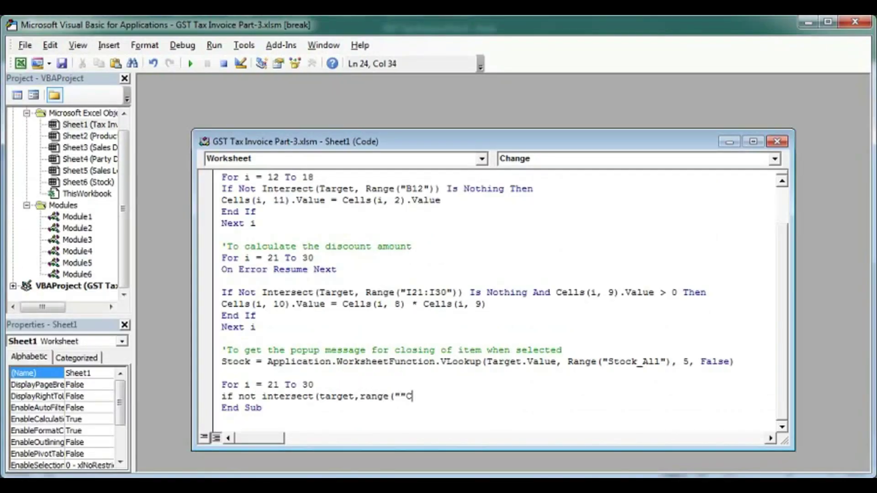
{"action": "type", "text": "21"}
{"action": "key", "text": "BackSpace"}
{"action": "key", "text": "BackSpace"}
{"action": "key", "text": "BackSpace"}
{"action": "key", "text": "BackSpace"}
{"action": "type", "text": "C21:C30\") is n"}
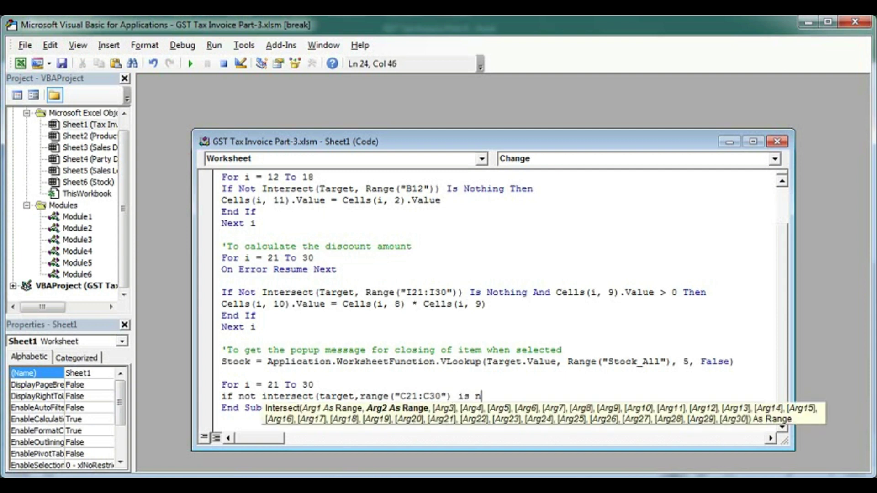
{"action": "type", "text": "othing then"}
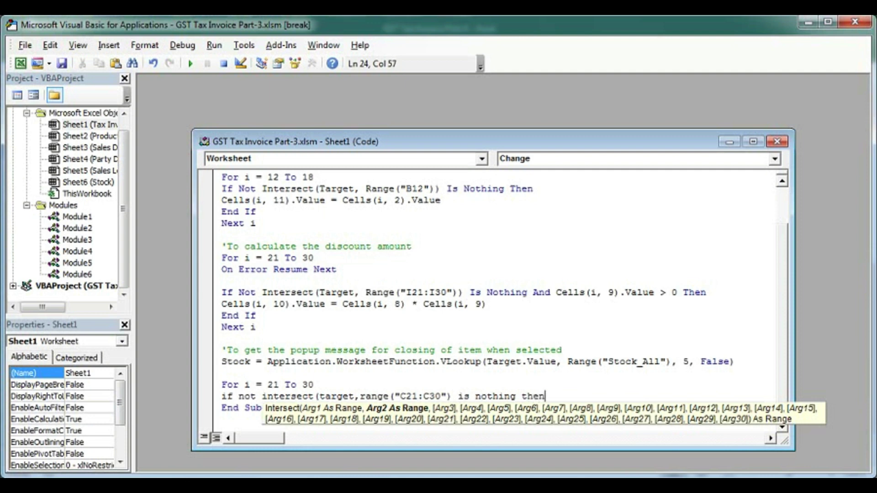
Step: Fix the compile error in the If Not Intersect line by adding the missing closing parenthesis after Range("C21:C30")
{"action": "key", "text": "Return"}
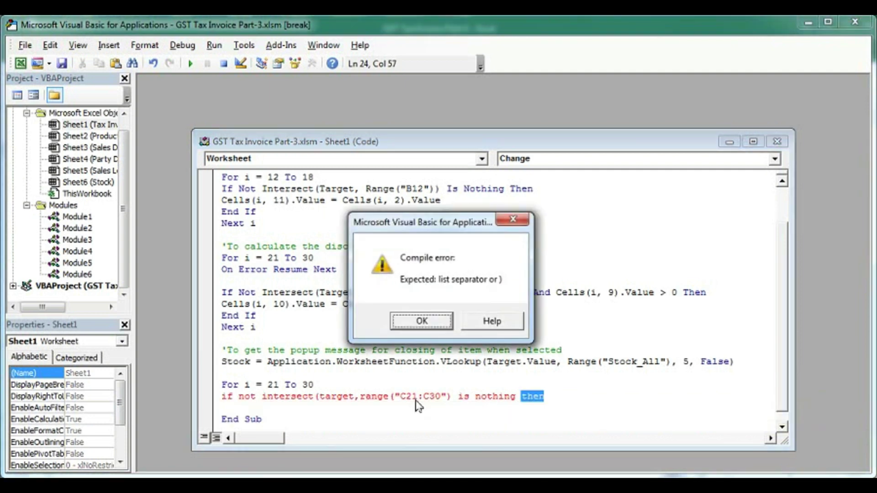
{"action": "key", "text": "Return"}
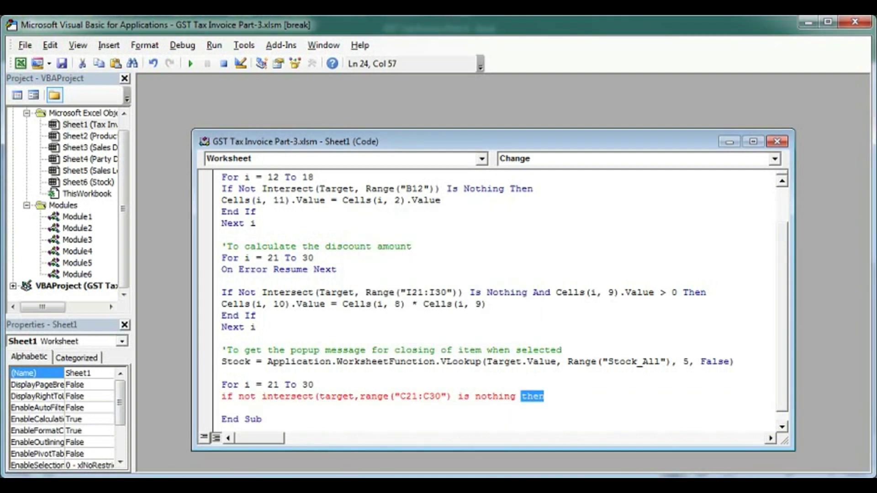
{"action": "left_click", "coordinate": [452, 397]}
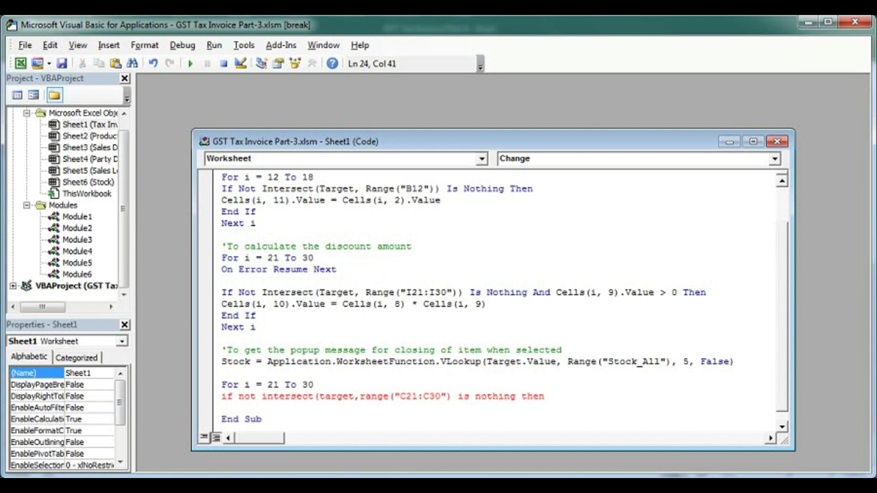
{"action": "type", "text": ")"}
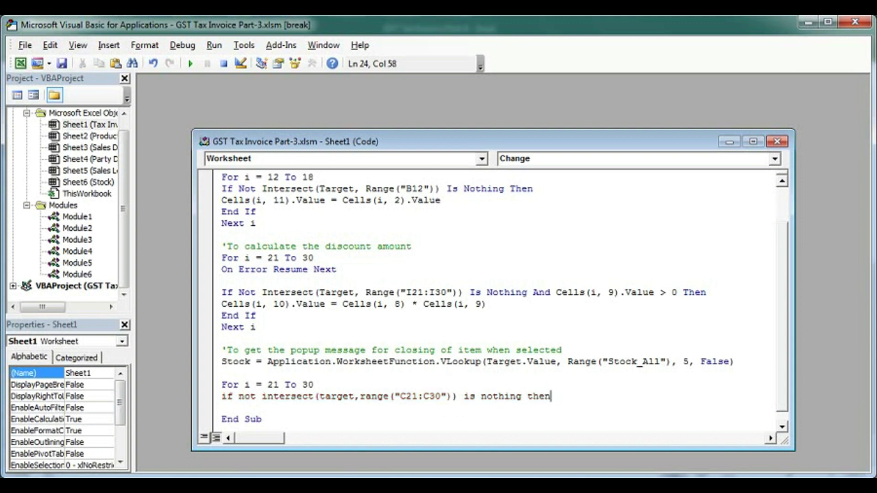
{"action": "key", "text": "Return"}
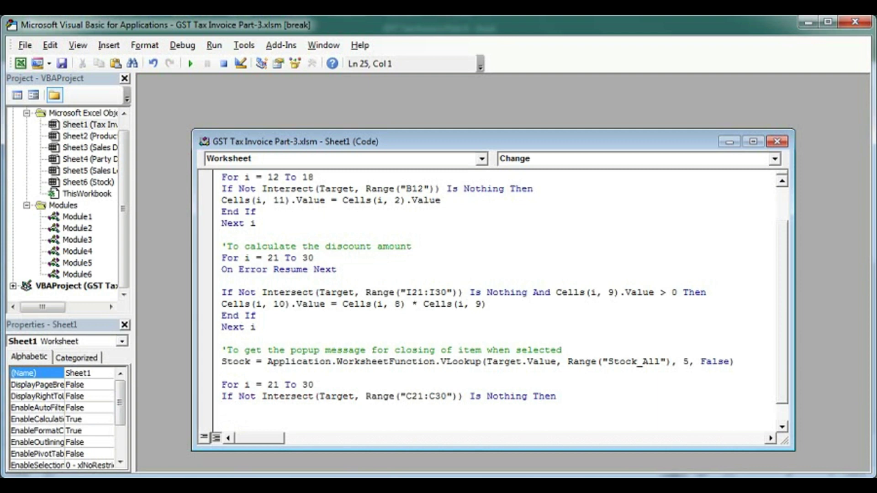
Step: Add a MsgBox line inside the condition that joins Target.Value, the text "stock is" and the Stock variable
{"action": "type", "text": "msgbox target"}
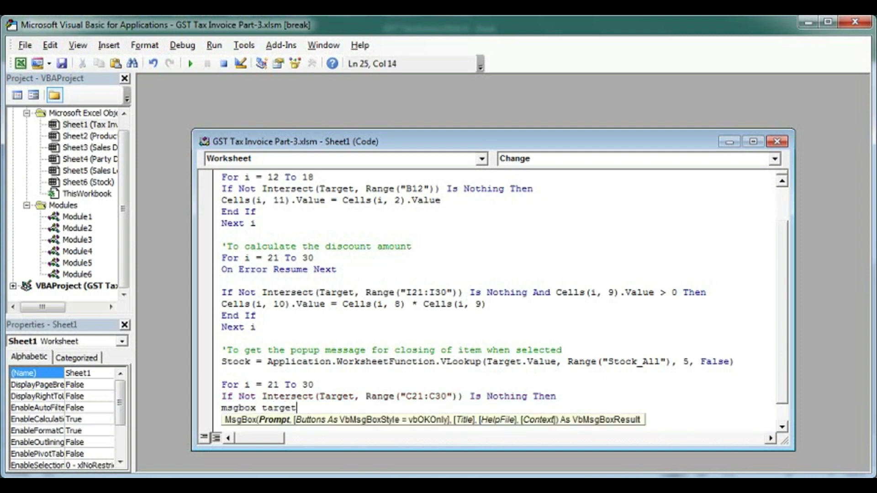
{"action": "type", "text": ".value"}
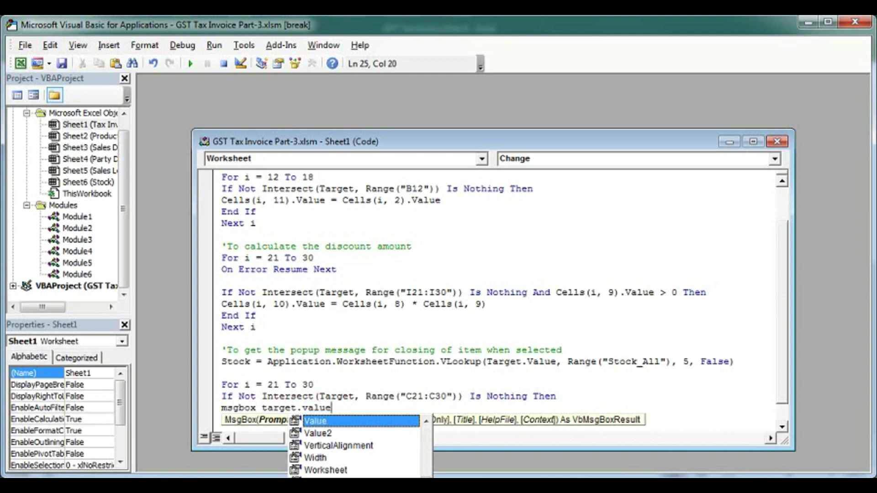
{"action": "type", "text": " &"}
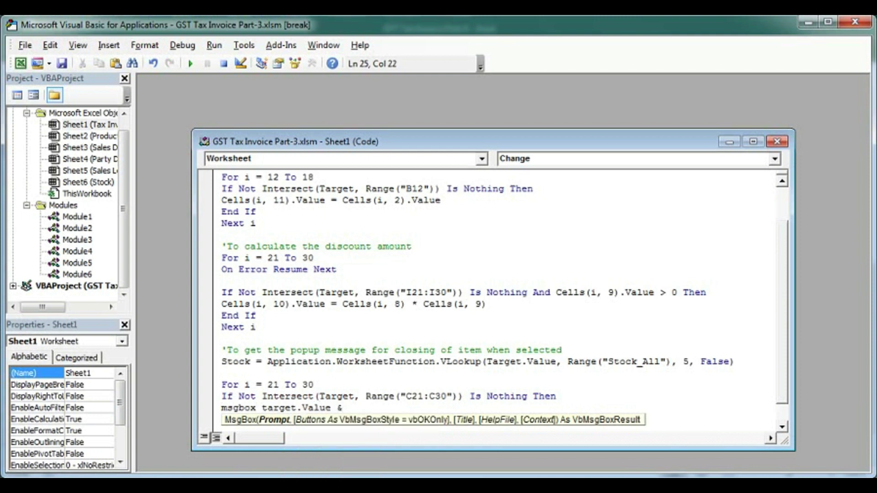
{"action": "type", "text": "\"stock is\"&"}
{"action": "type", "text": "Stock"}
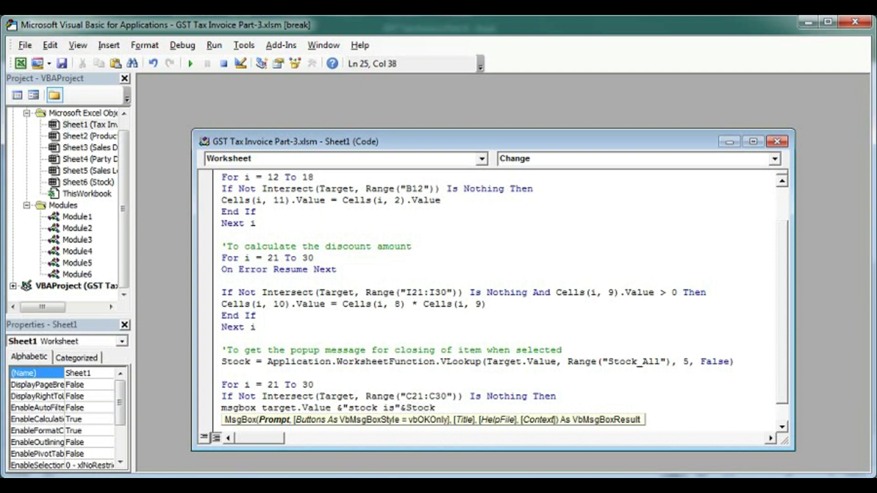
{"action": "key", "text": "Return"}
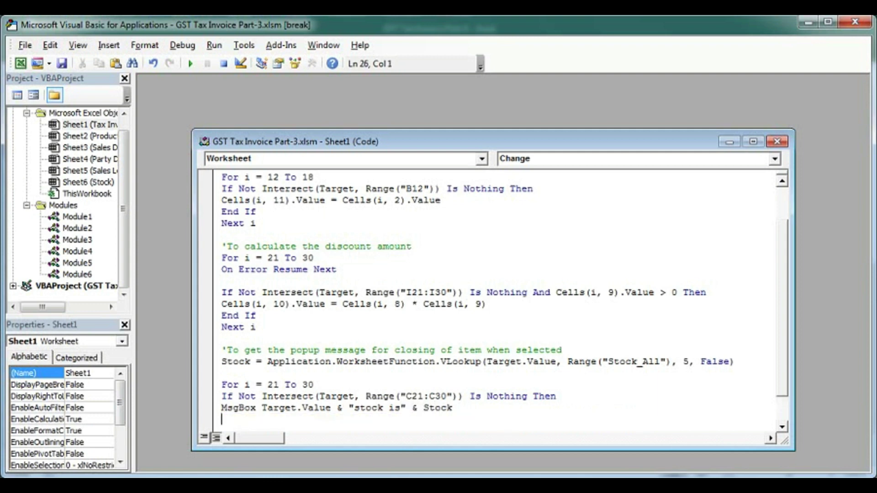
Step: Close the condition with End If and the loop with Next i, removing a surplus blank line above End Sub
{"action": "type", "text": "end if"}
{"action": "key", "text": "Return"}
{"action": "type", "text": "n"}
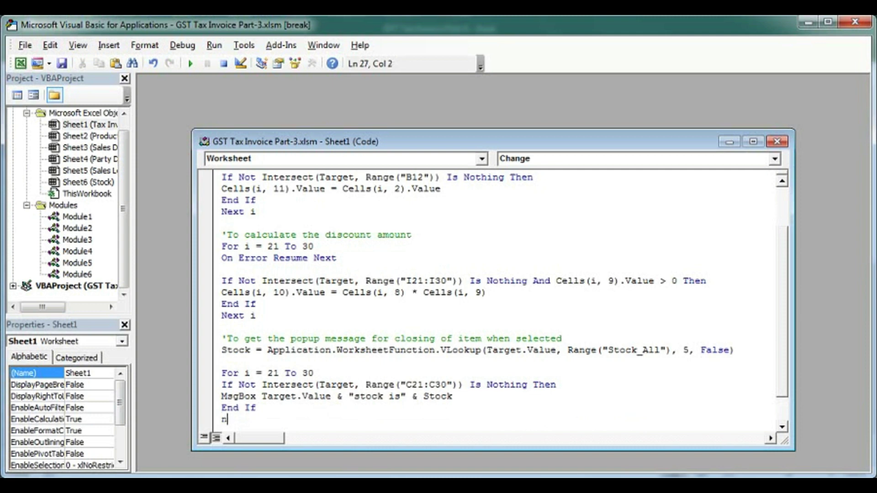
{"action": "type", "text": "ext i"}
{"action": "key", "text": "Return"}
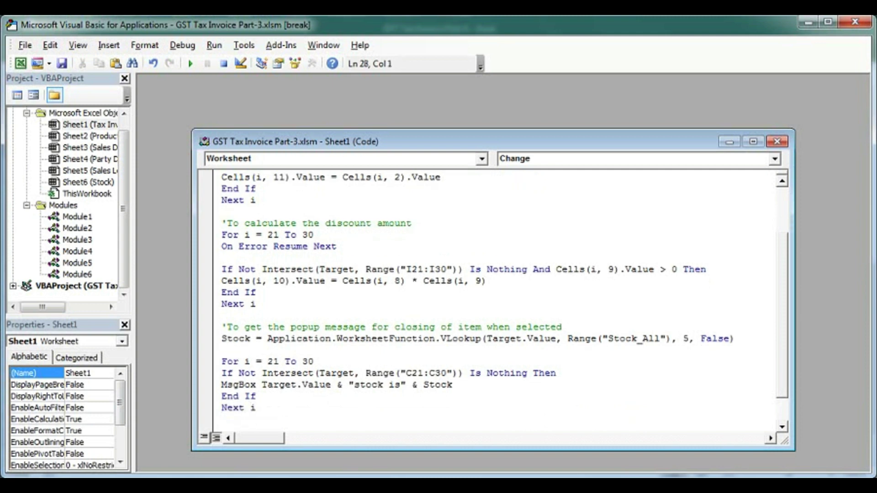
{"action": "scroll", "coordinate": [505, 297], "scroll_direction": "down", "scroll_amount": 1}
{"action": "key", "text": "Delete"}
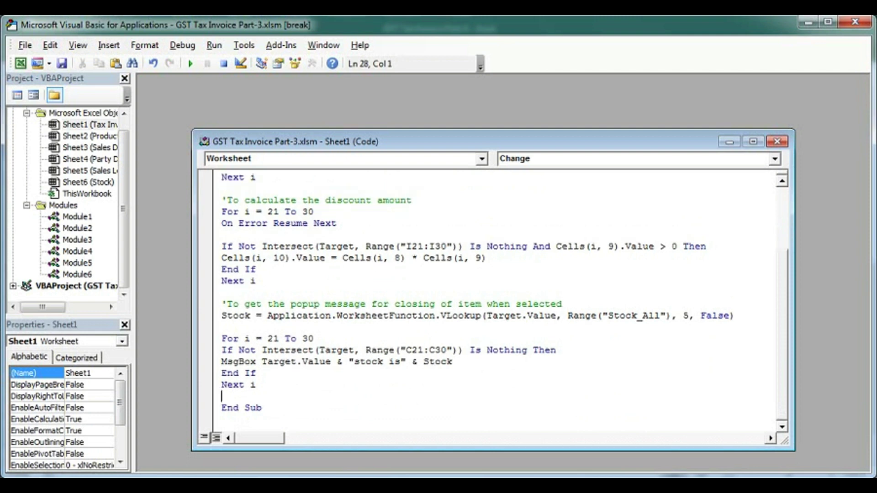
Step: Test the Tax Invoice sheet by choosing UPS in C25 and Personal Computer in C26, and clear both cells
{"action": "key", "text": "alt+F11"}
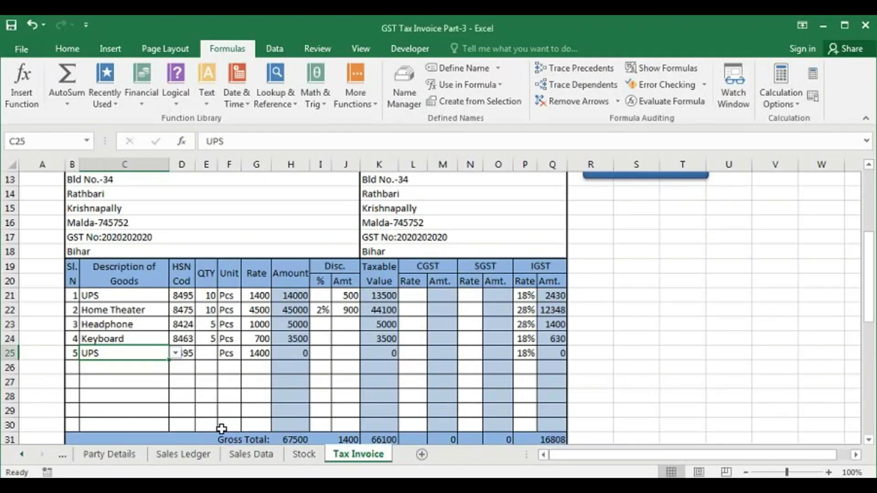
{"action": "left_click", "coordinate": [176, 354]}
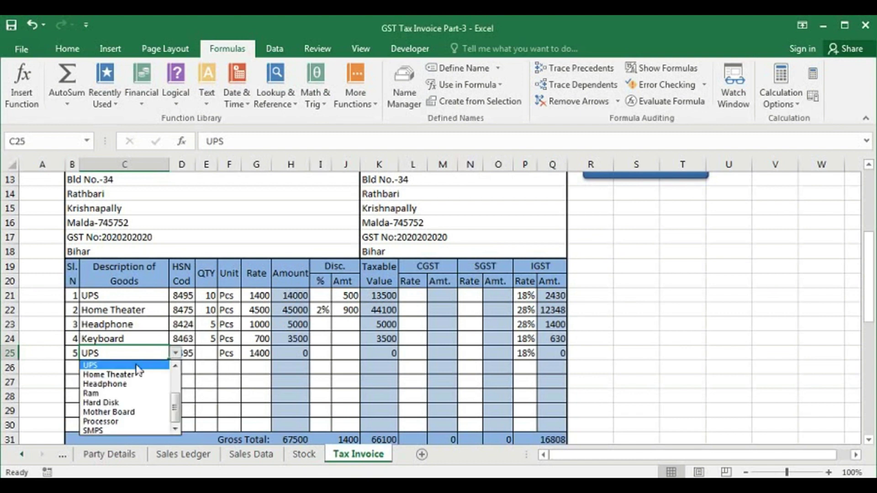
{"action": "left_click", "coordinate": [136, 365]}
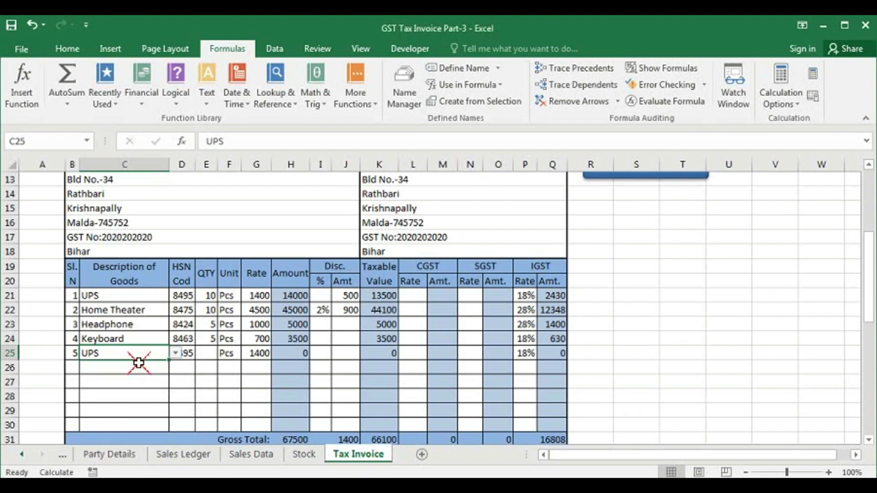
{"action": "left_click", "coordinate": [136, 366]}
{"action": "left_click", "coordinate": [176, 367]}
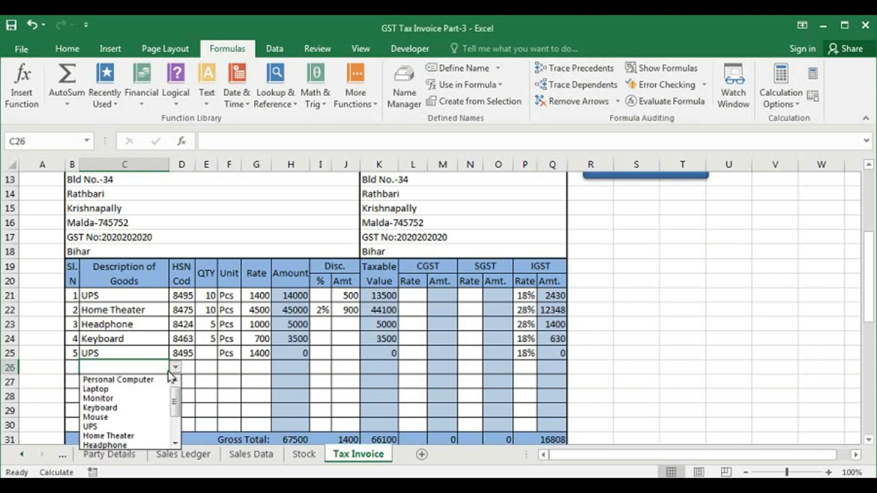
{"action": "left_click", "coordinate": [140, 380]}
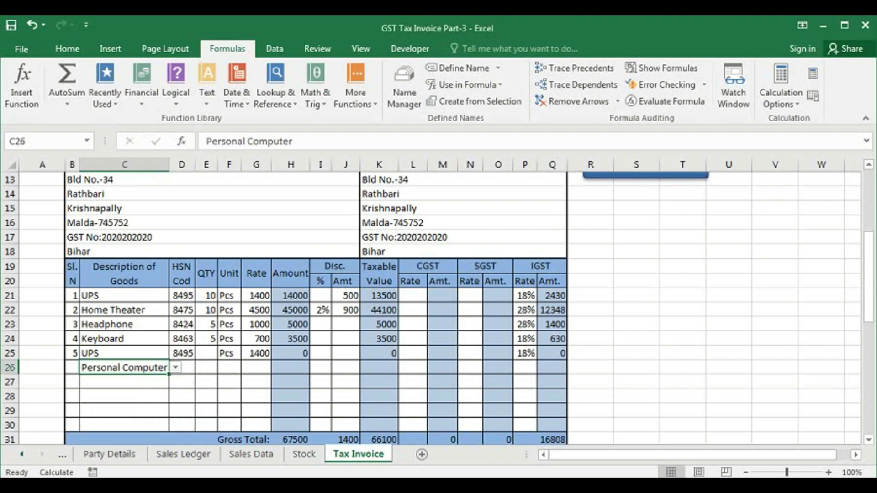
{"action": "left_click_drag", "start_coordinate": [130, 352], "coordinate": [139, 364]}
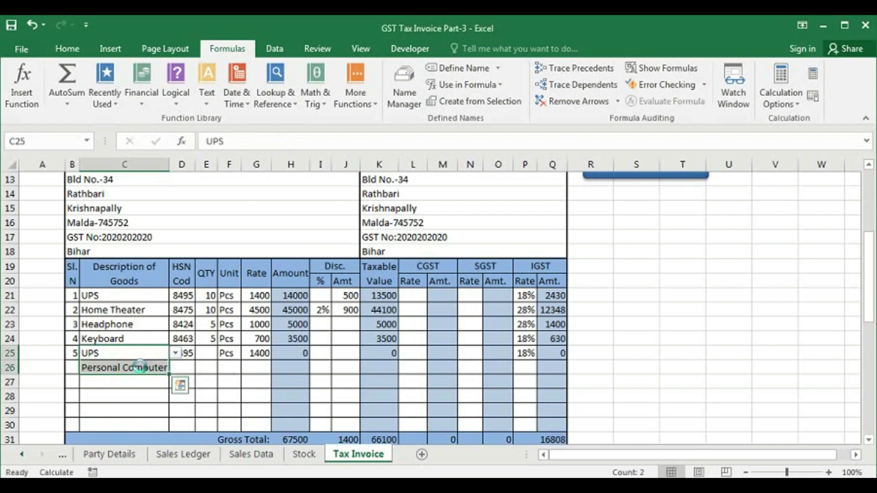
{"action": "key", "text": "Delete"}
Step: In the VBA code, extend the C21:C30 Intersect condition with And Target.Value = Cells(i, 3) before Then
{"action": "left_click", "coordinate": [270, 485]}
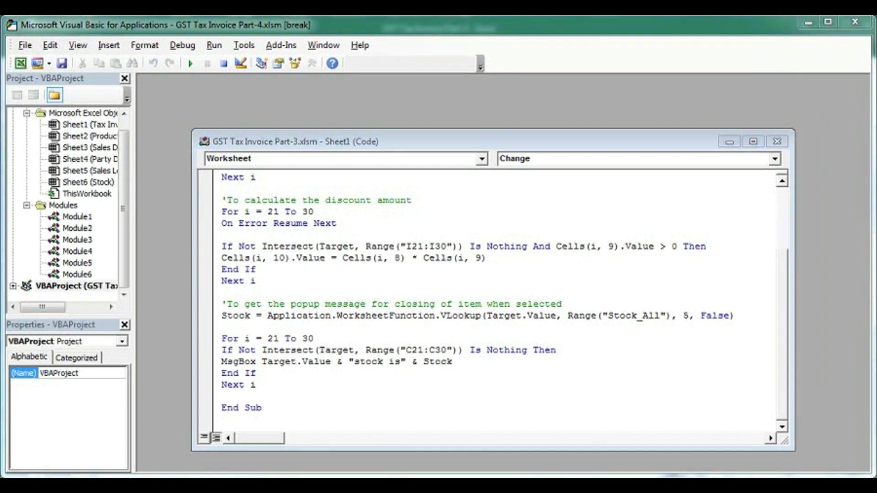
{"action": "left_click", "coordinate": [534, 350]}
{"action": "type", "text": "and ta"}
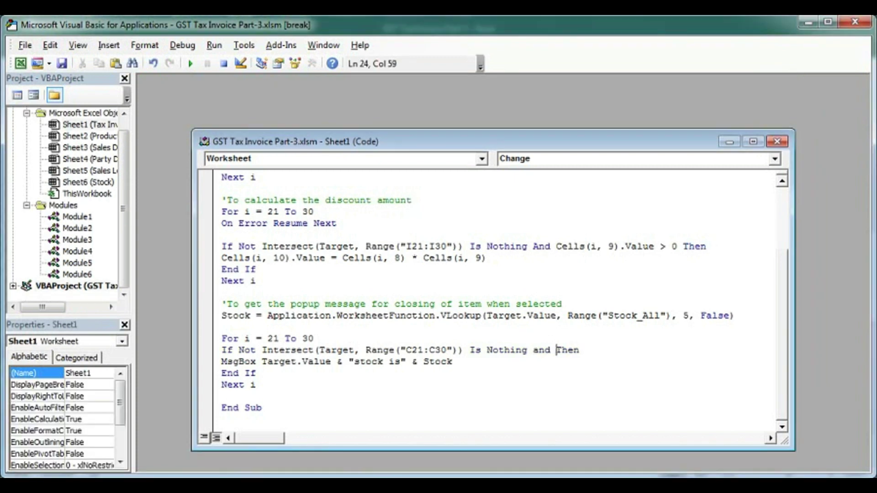
{"action": "type", "text": "rget.value"}
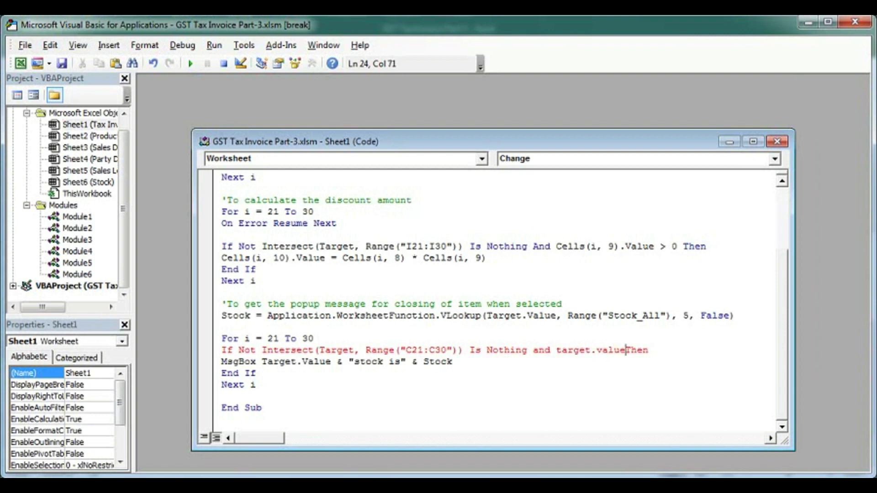
{"action": "type", "text": "="}
{"action": "key", "text": "Down"}
{"action": "type", "text": "c"}
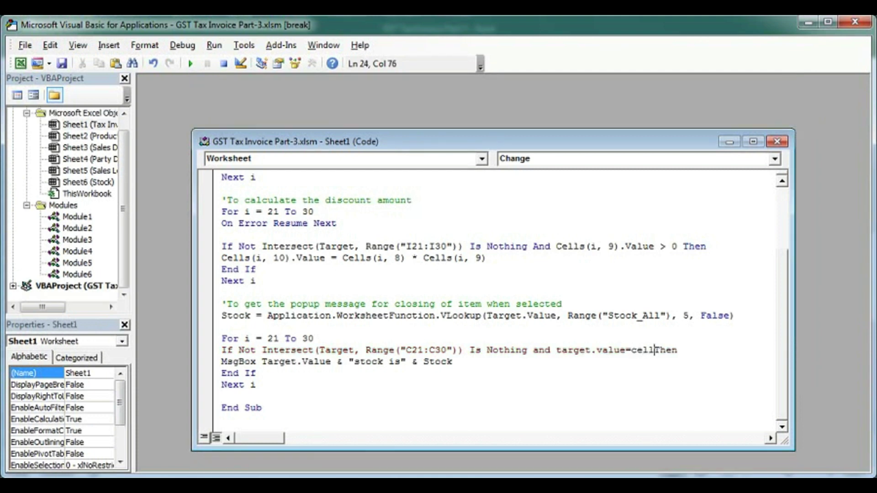
{"action": "type", "text": "s(i, 3)"}
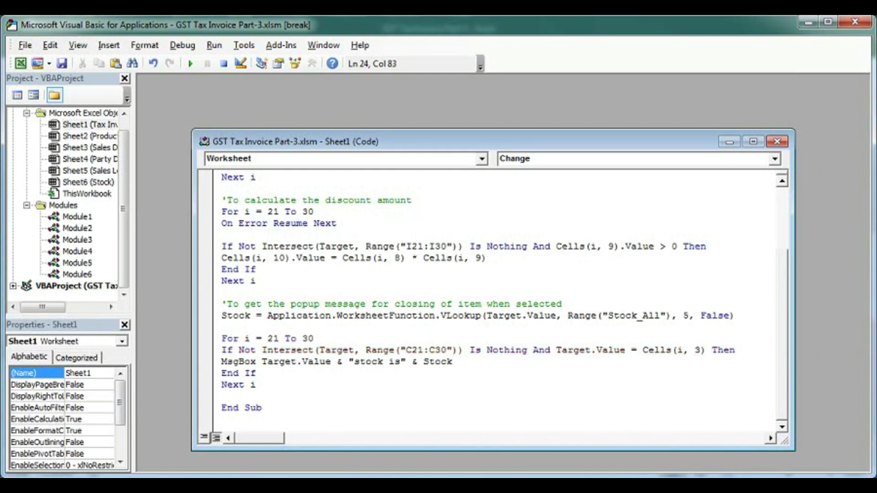
Step: Insert a nested condition If Cells(i, 3).Value <> "" Then directly above the MsgBox line, without a blank line between them
{"action": "left_click", "coordinate": [256, 374]}
{"action": "left_click", "coordinate": [736, 351]}
{"action": "key", "text": "Return"}
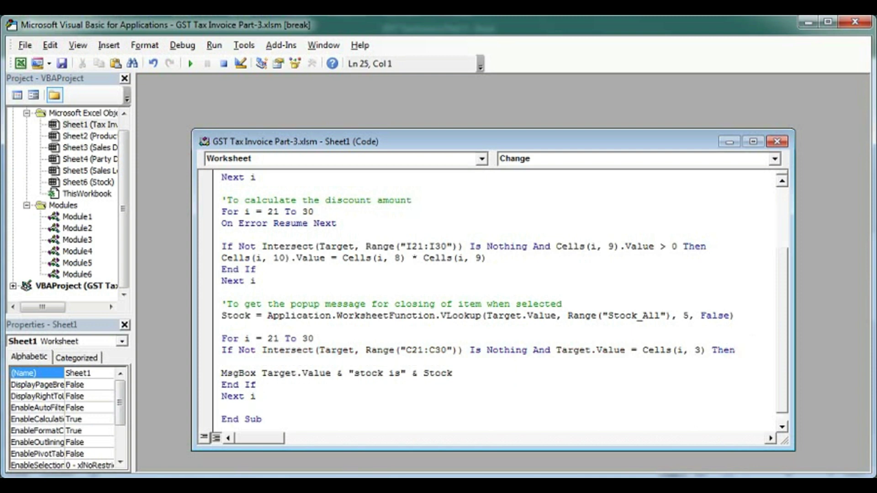
{"action": "type", "text": "if cells"}
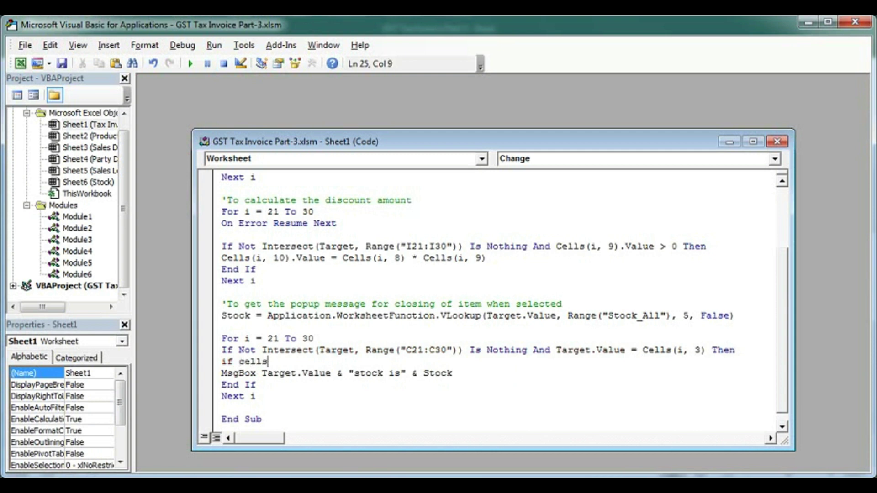
{"action": "type", "text": "(i,"}
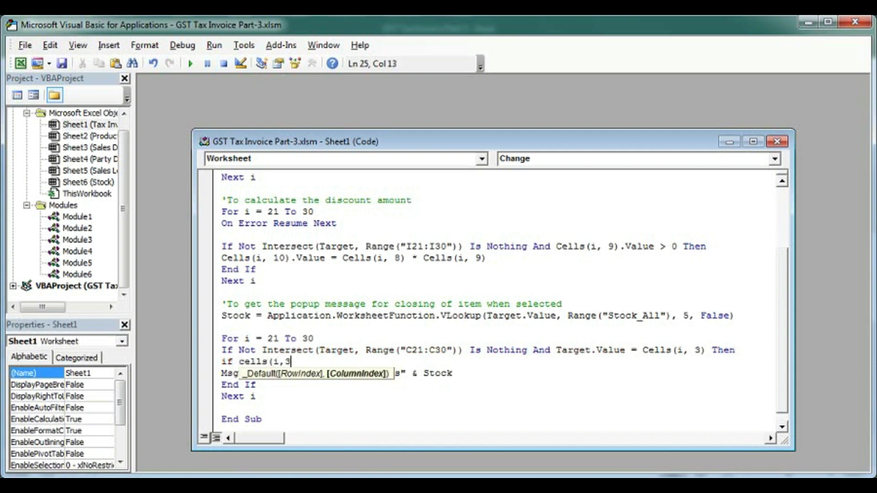
{"action": "type", "text": "3)."}
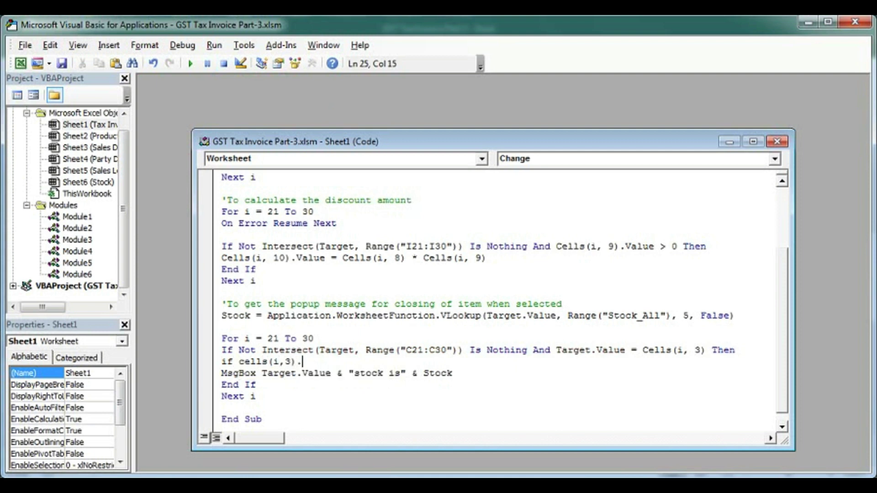
{"action": "type", "text": "value<>\"\" the"}
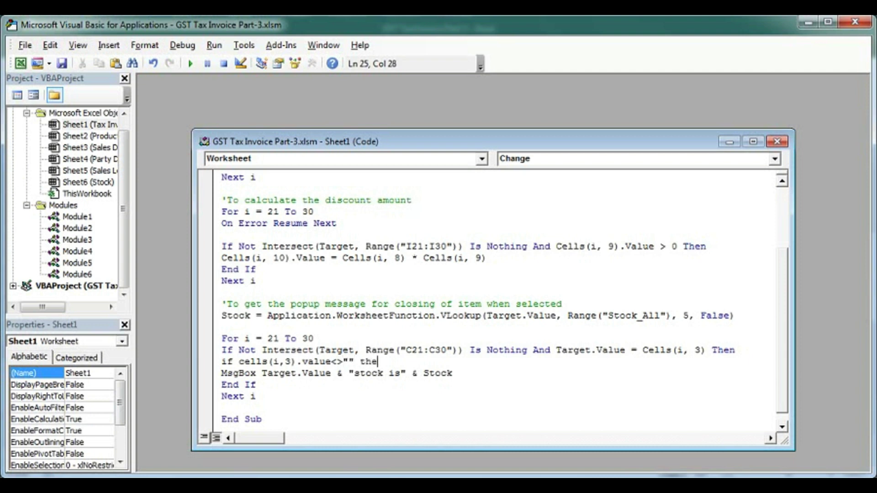
{"action": "type", "text": "n"}
{"action": "key", "text": "Return"}
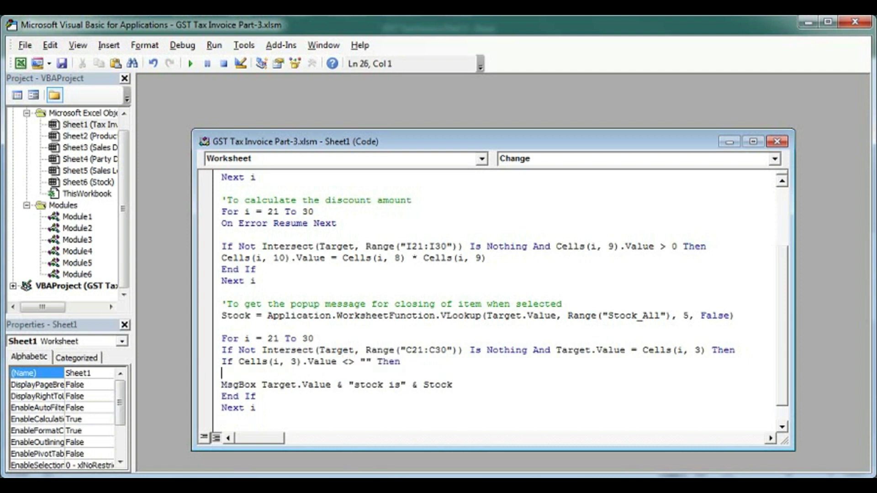
{"action": "key", "text": "Delete"}
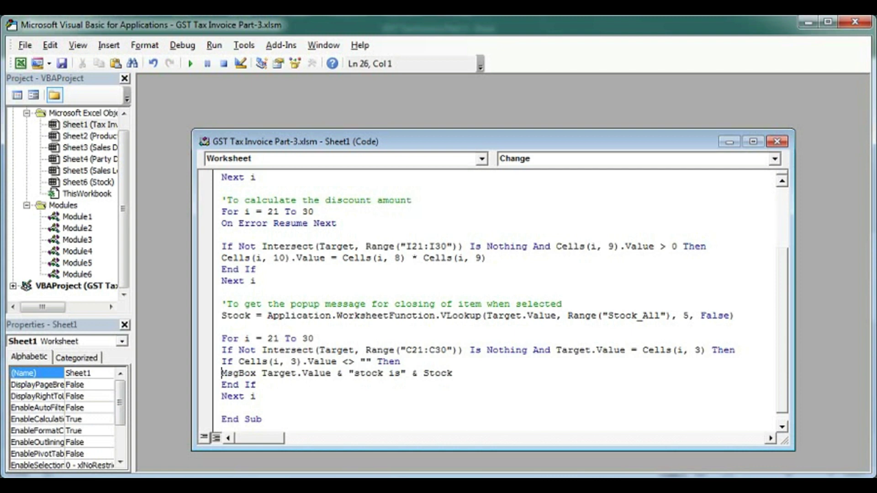
Step: Add a second End If on the line above the last Next i to close the nested condition
{"action": "left_click", "coordinate": [256, 385]}
{"action": "key", "text": "Return"}
{"action": "type", "text": "end"}
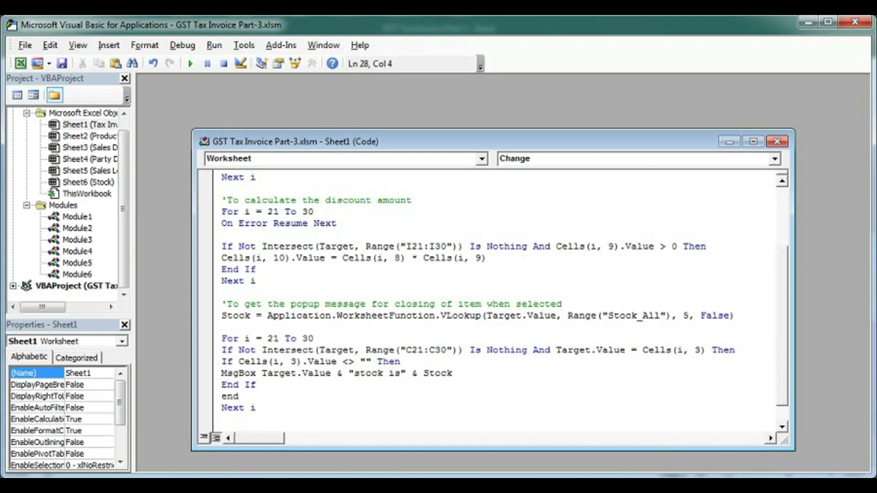
{"action": "type", "text": " if"}
Step: Return to the Tax Invoice sheet, choose Laptop as the item in C25 and dismiss the stock popup
{"action": "key", "text": "alt+F11"}
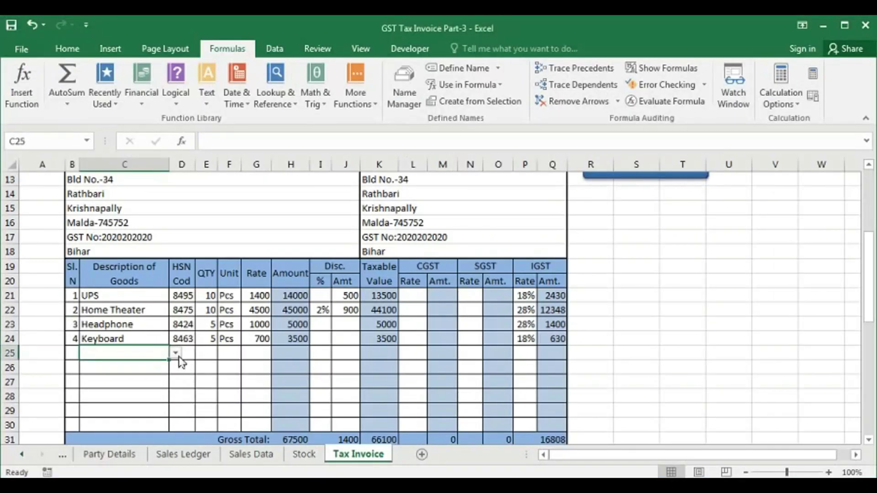
{"action": "left_click", "coordinate": [175, 353]}
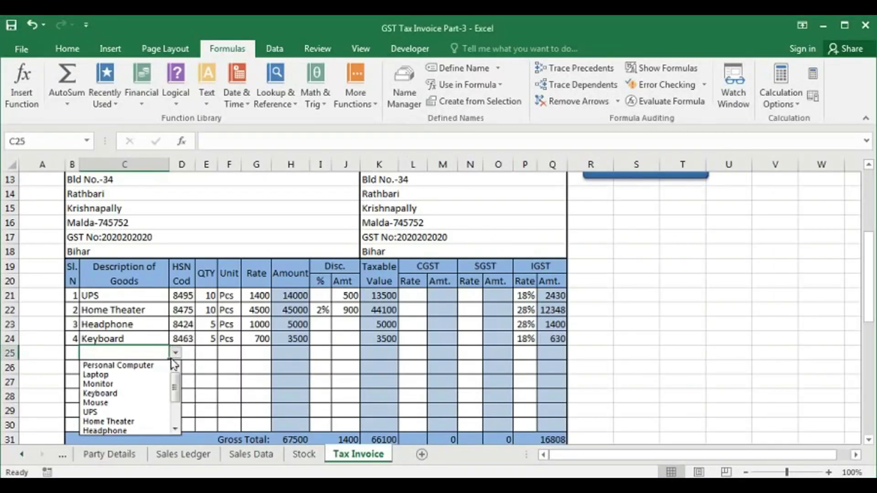
{"action": "left_click", "coordinate": [140, 375]}
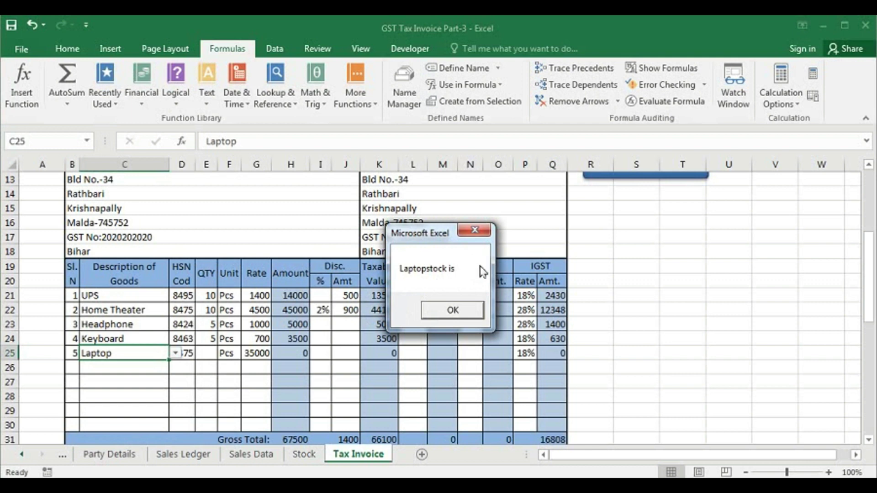
{"action": "left_click", "coordinate": [427, 311]}
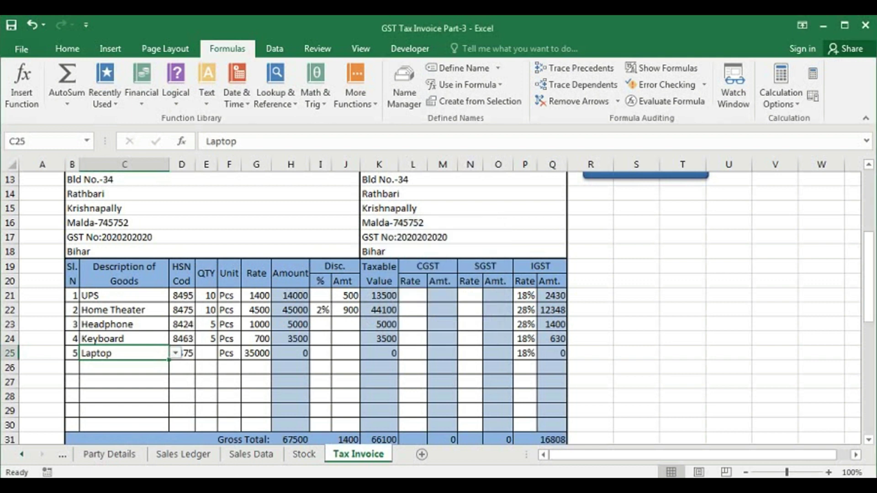
Step: In the VLookup line of the VBA code, prefix Range("Stock_All") with Sheets("Stock"). and save the workbook
{"action": "key", "text": "alt+F11"}
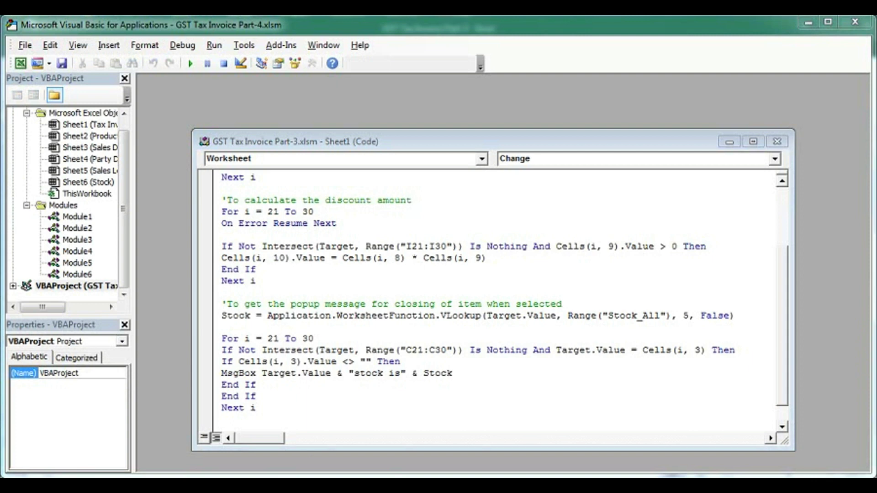
{"action": "left_click", "coordinate": [568, 316]}
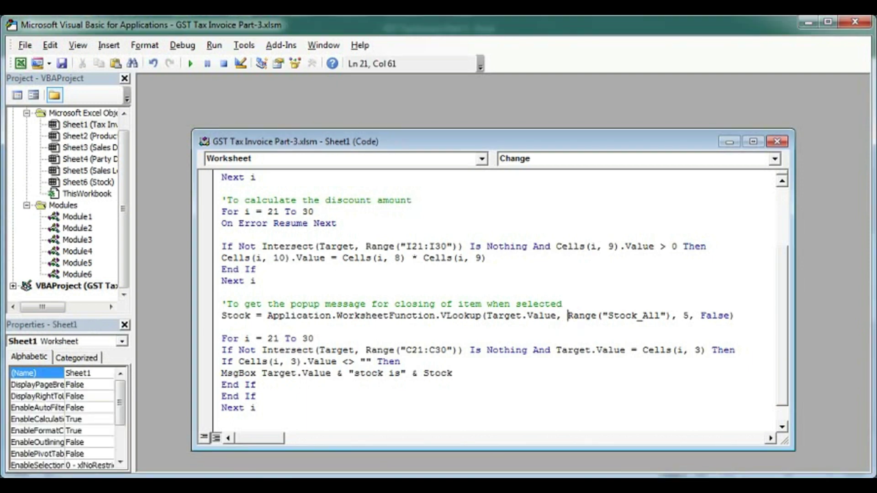
{"action": "type", "text": "sheets"}
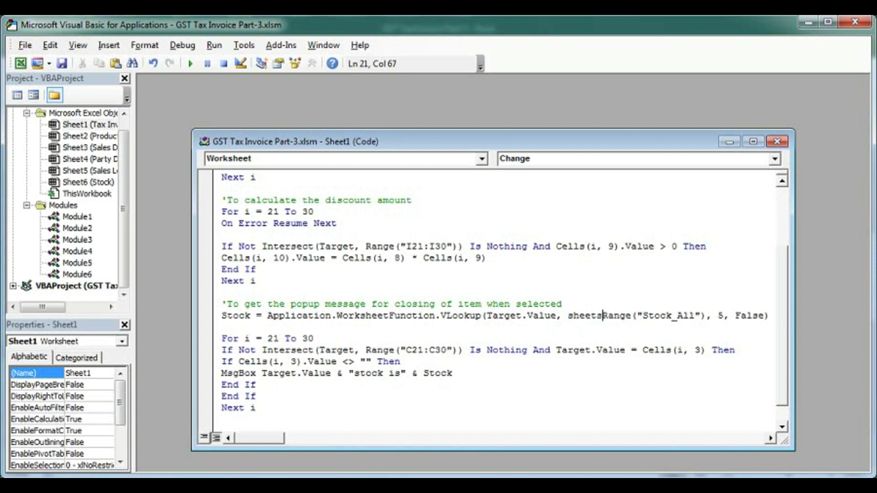
{"action": "type", "text": "("}
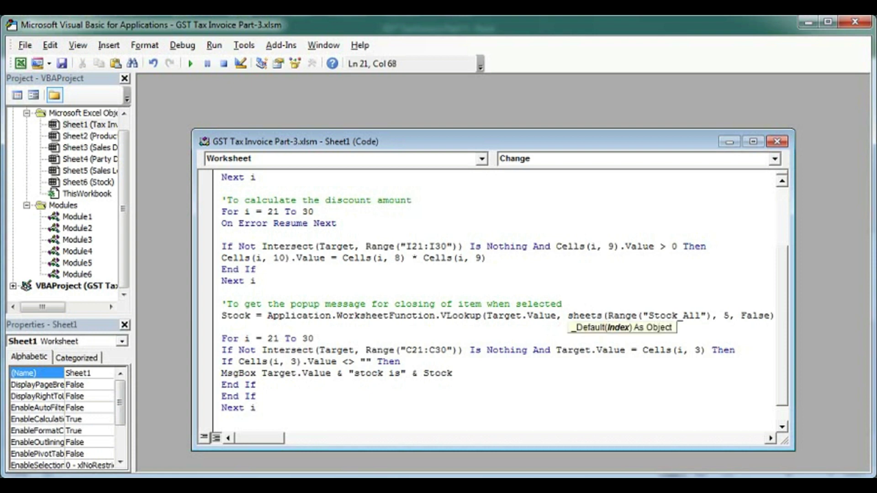
{"action": "type", "text": "\"S"}
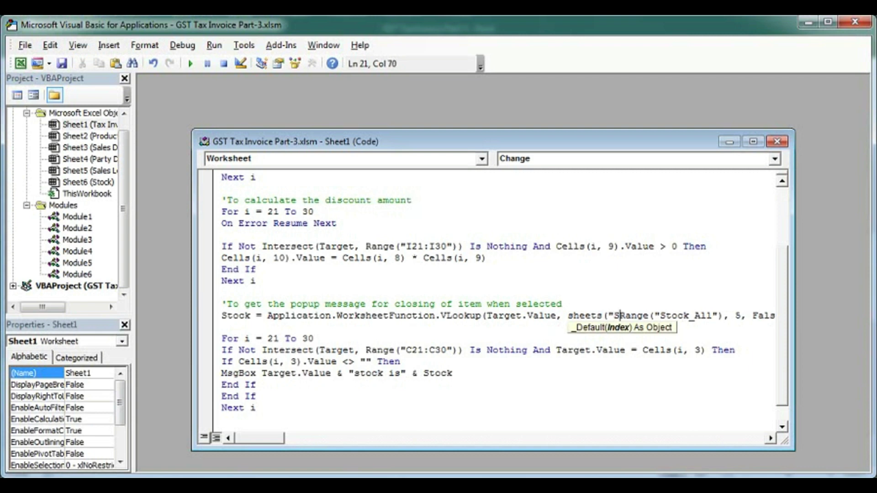
{"action": "type", "text": "tock"}
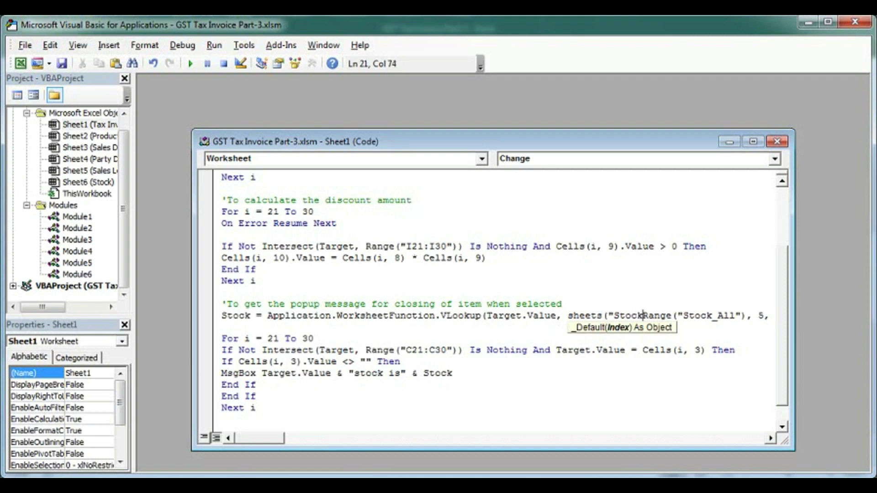
{"action": "type", "text": "\""}
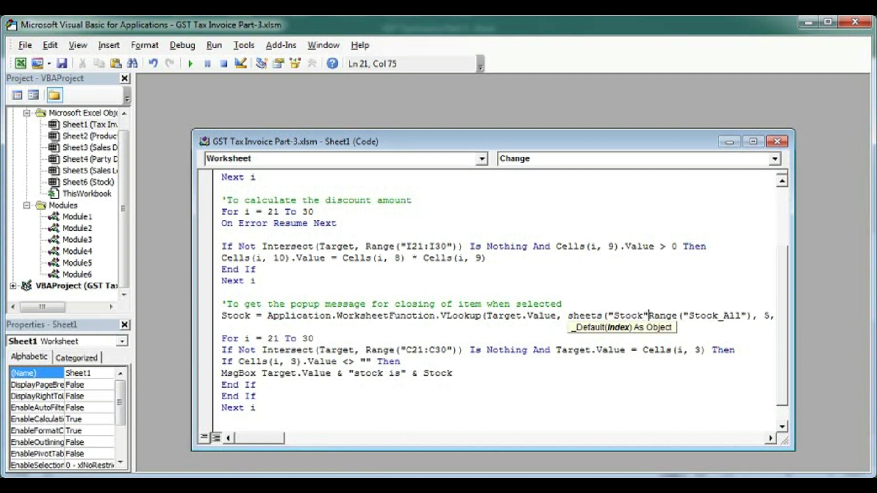
{"action": "type", "text": ")."}
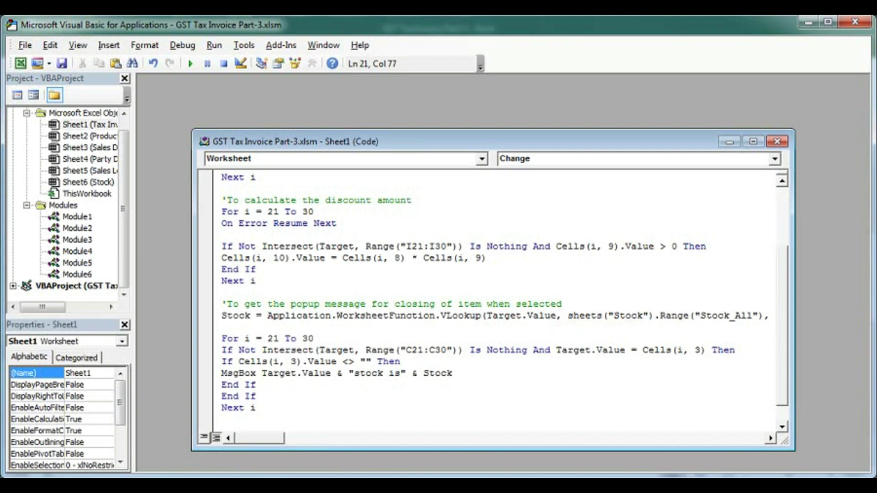
{"action": "left_click", "coordinate": [61, 64]}
Step: Test the corrected lookup by reselecting Laptop in C25 of the Tax Invoice sheet, and close the popup
{"action": "left_click", "coordinate": [20, 63]}
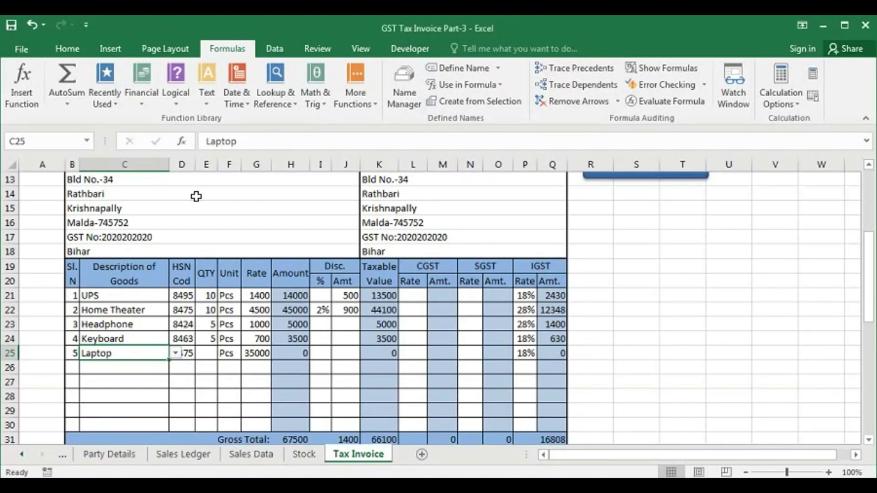
{"action": "left_click", "coordinate": [175, 353]}
{"action": "left_click", "coordinate": [114, 364]}
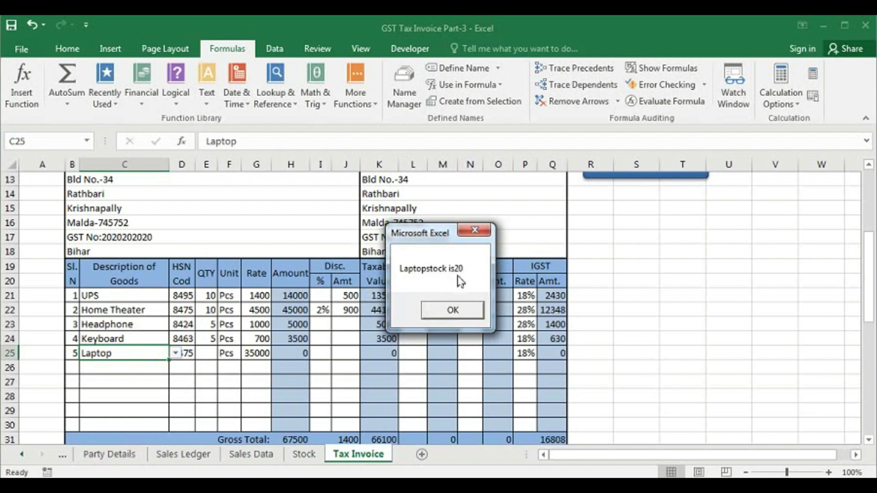
{"action": "left_click", "coordinate": [452, 311]}
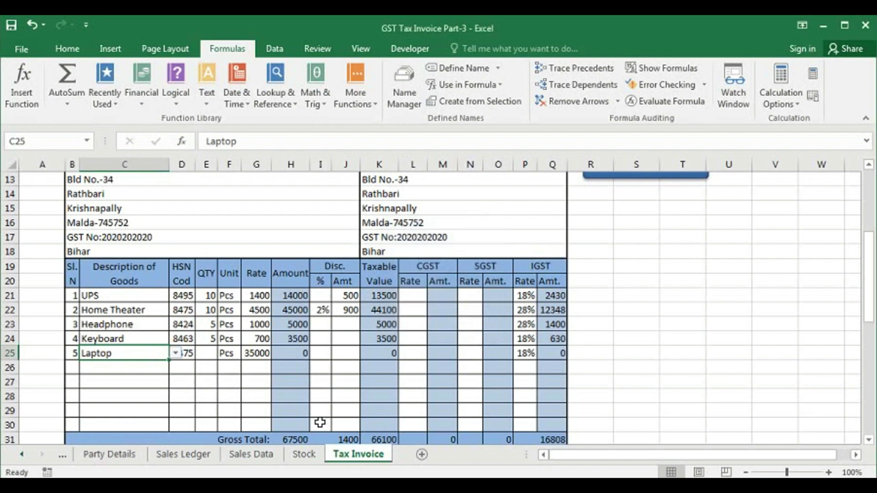
Step: In the MsgBox line, add a space before and after the words inside the "stock is" text
{"action": "key", "text": "alt+F11"}
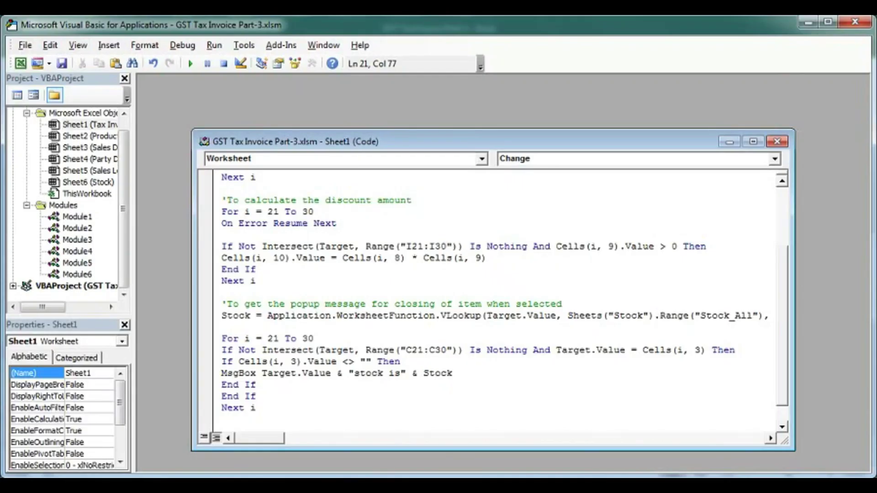
{"action": "left_click", "coordinate": [405, 373]}
{"action": "left_click", "coordinate": [354, 373]}
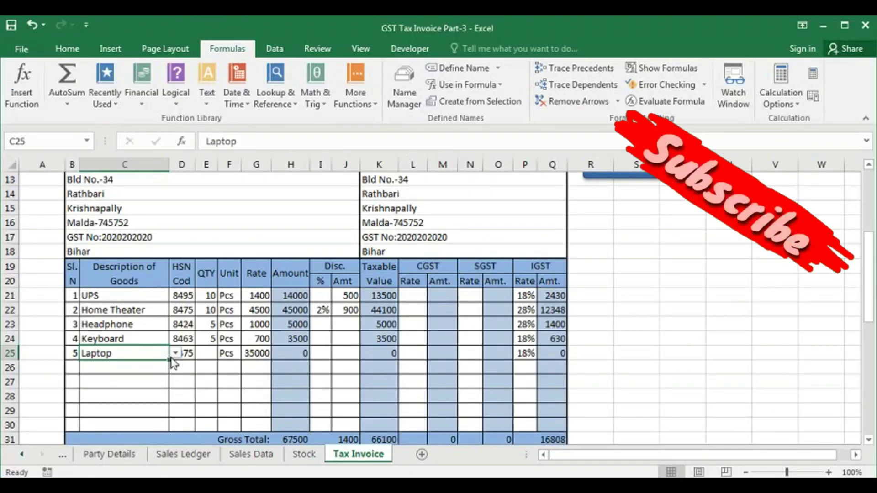
Step: Reselect Laptop in C25 to test the popup wording, and compare its figure with the laptop's closing balance in E3 of the Stock sheet
{"action": "left_click", "coordinate": [176, 353]}
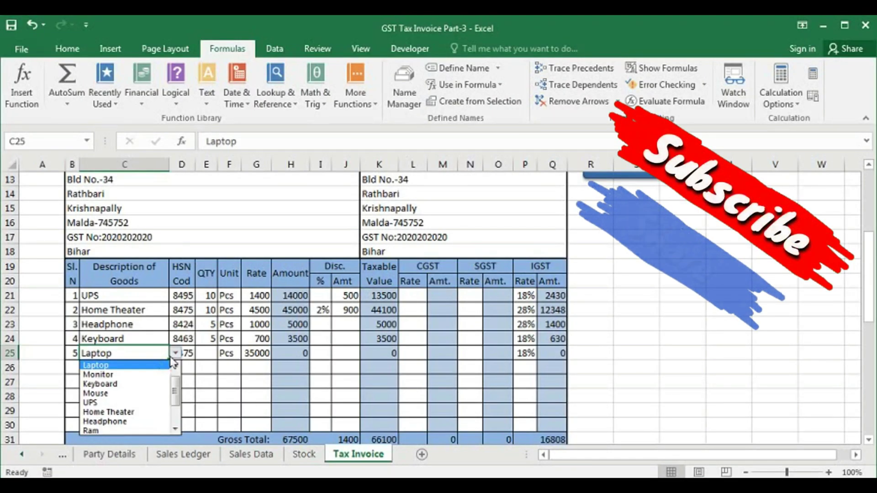
{"action": "left_click", "coordinate": [168, 365]}
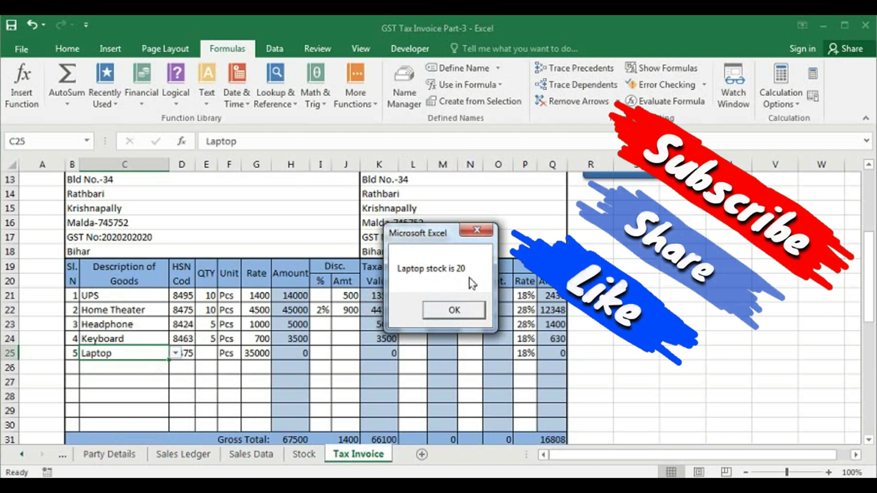
{"action": "left_click", "coordinate": [455, 310]}
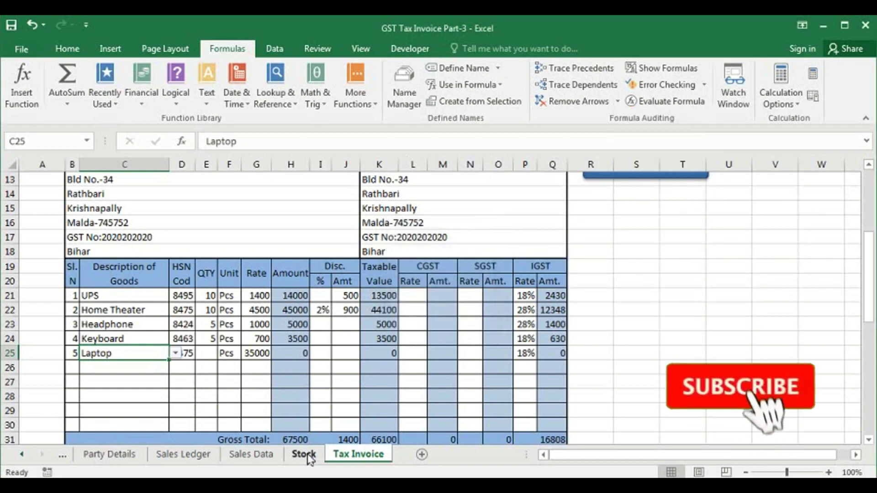
{"action": "left_click", "coordinate": [304, 454]}
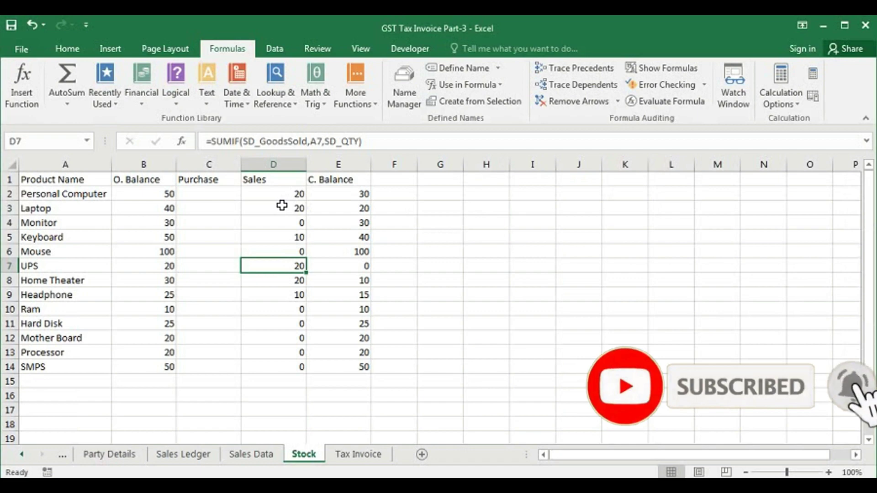
{"action": "left_click", "coordinate": [332, 206]}
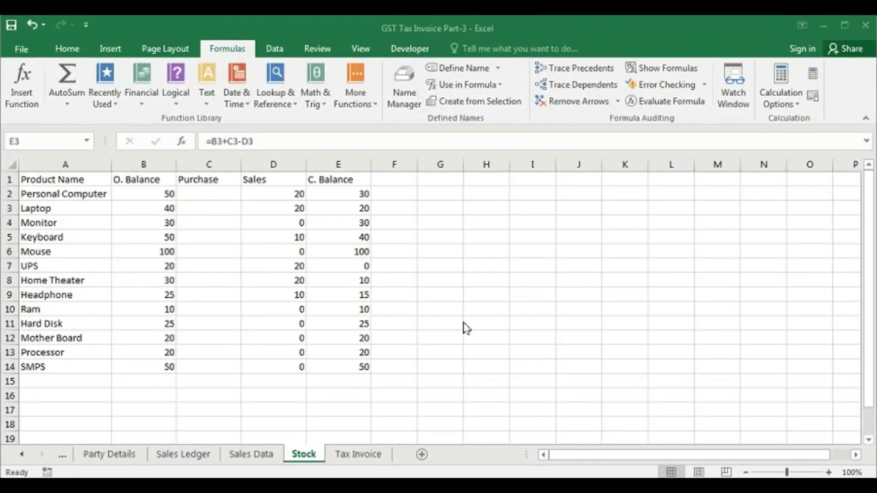
Step: Create a copy of the Tax Invoice sheet at the end of the workbook
{"action": "left_click", "coordinate": [360, 457]}
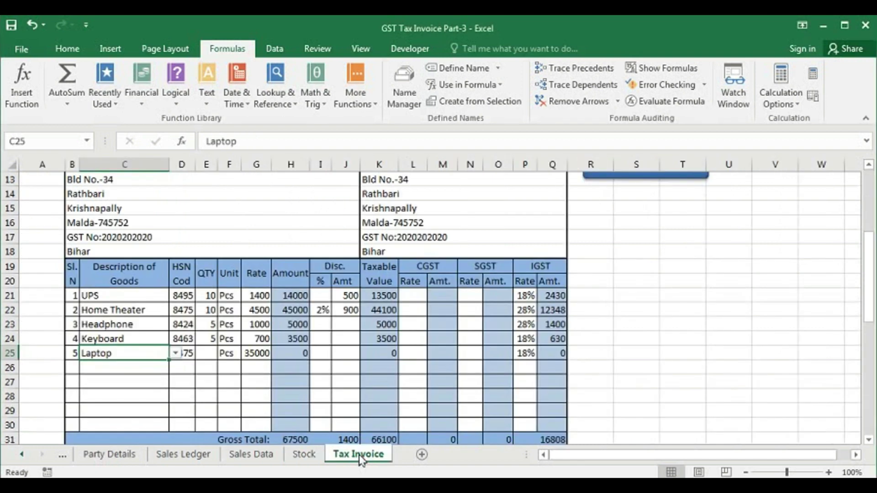
{"action": "right_click", "coordinate": [361, 458]}
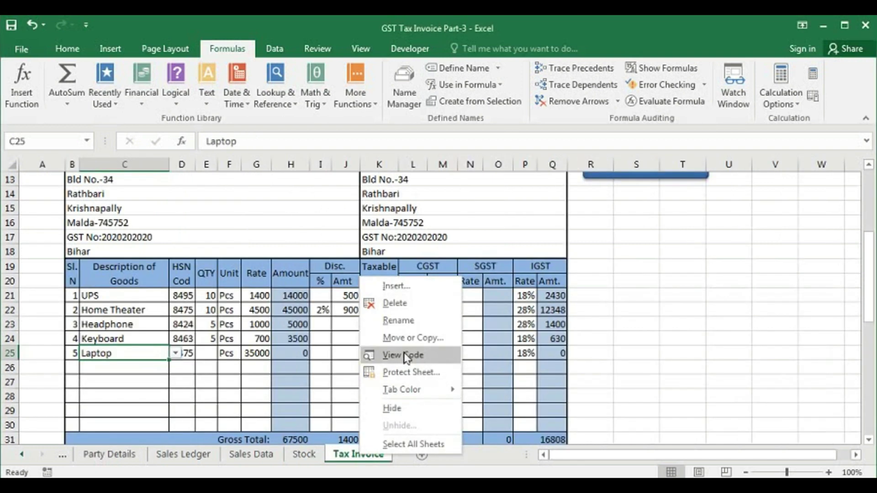
{"action": "left_click", "coordinate": [404, 339]}
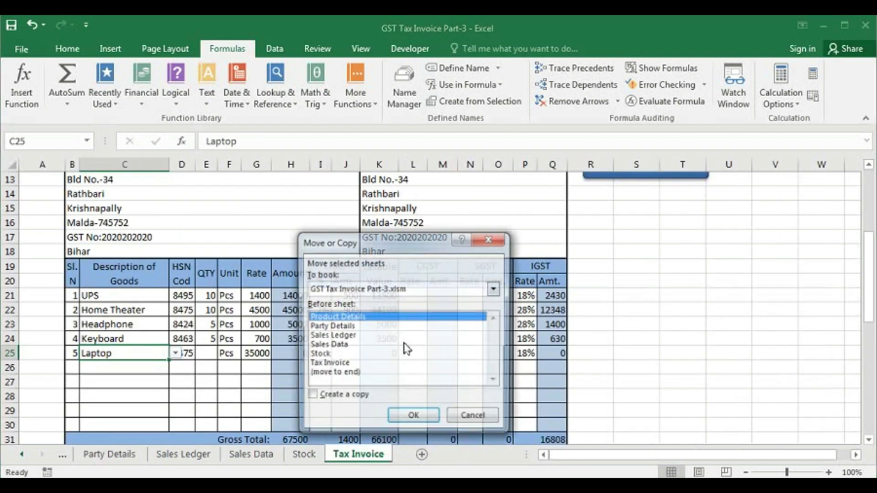
{"action": "left_click", "coordinate": [332, 379]}
{"action": "left_click", "coordinate": [311, 396]}
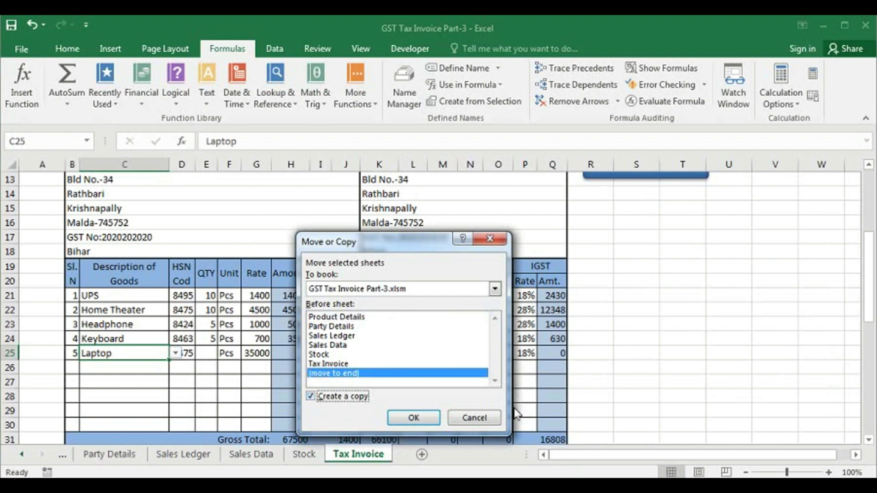
{"action": "left_click", "coordinate": [413, 418]}
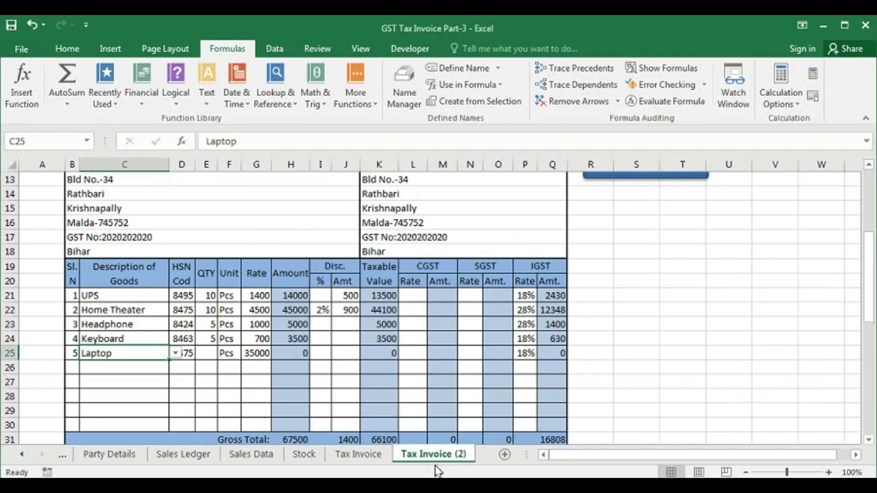
Step: Rename the copied sheet as Tax Invoice View
{"action": "double_click", "coordinate": [452, 455]}
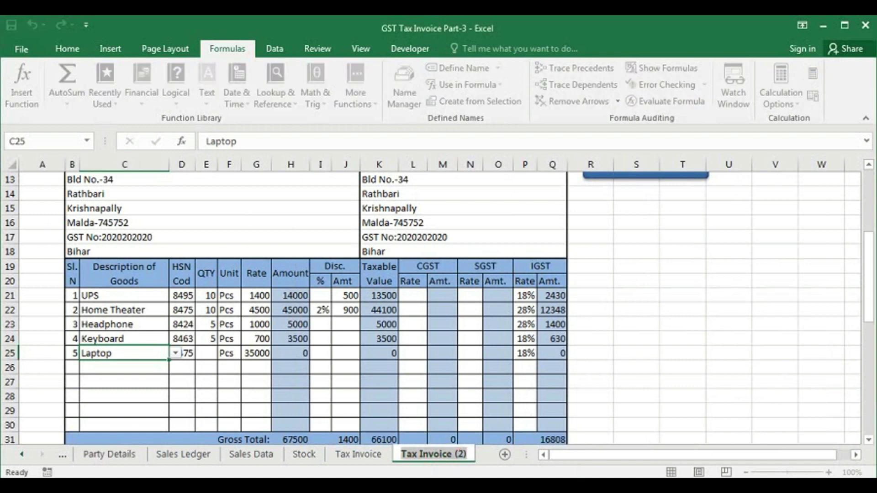
{"action": "mouse_move", "coordinate": [459, 454]}
{"action": "left_mouse_down"}
{"action": "mouse_move", "coordinate": [470, 411]}
{"action": "mouse_move", "coordinate": [462, 455]}
{"action": "mouse_move", "coordinate": [471, 456]}
{"action": "left_mouse_up"}
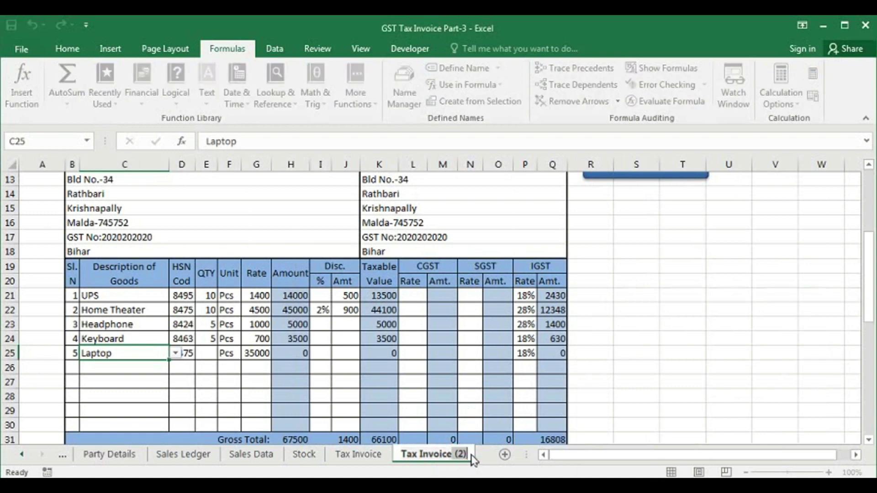
{"action": "key", "text": "BackSpace"}
{"action": "type", "text": "View"}
{"action": "key", "text": "Return"}
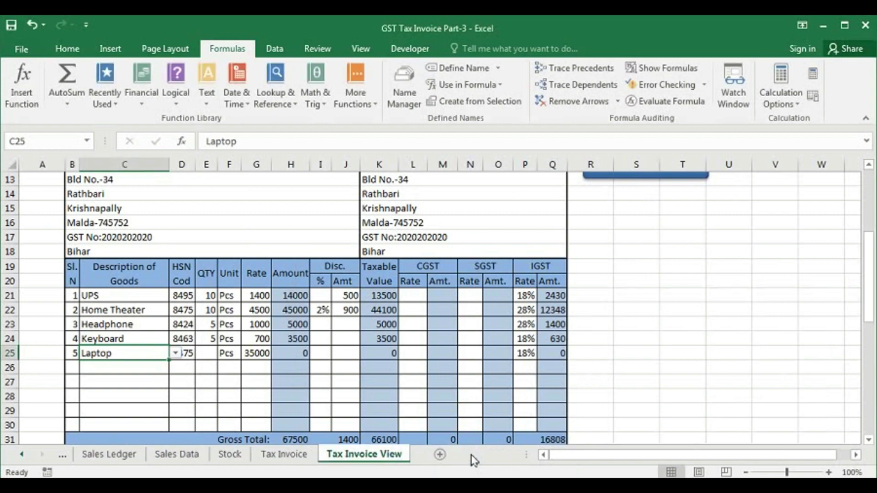
Step: Compare the invoice number on the Tax Invoice View sheet with the date and number entries in A6:B8 of Sales Data
{"action": "scroll", "coordinate": [463, 359], "scroll_direction": "up", "scroll_amount": 4}
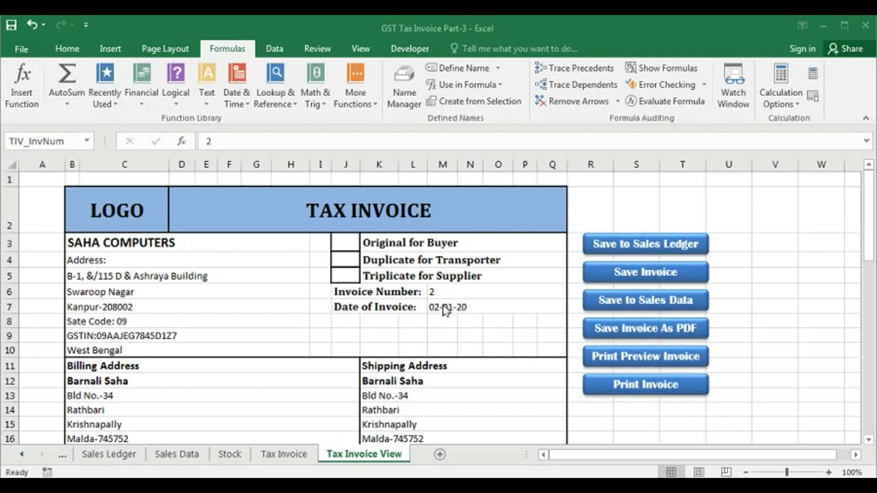
{"action": "left_click", "coordinate": [168, 454]}
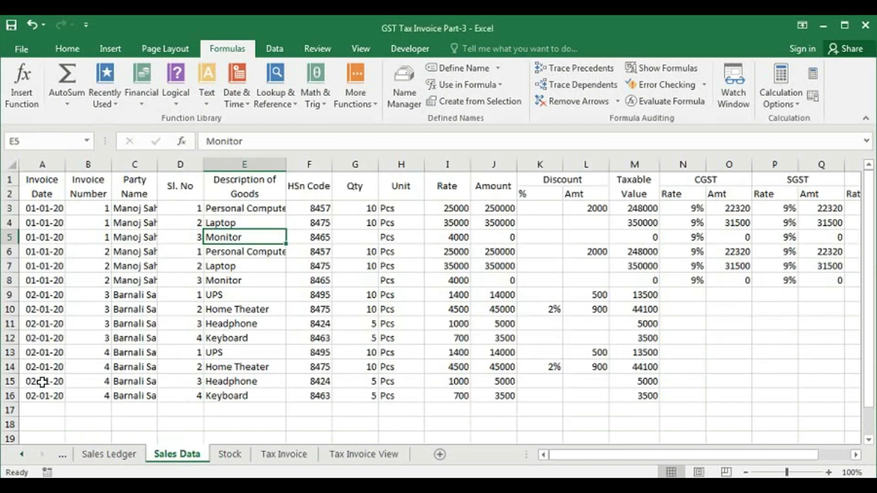
{"action": "left_click_drag", "start_coordinate": [98, 251], "coordinate": [43, 278]}
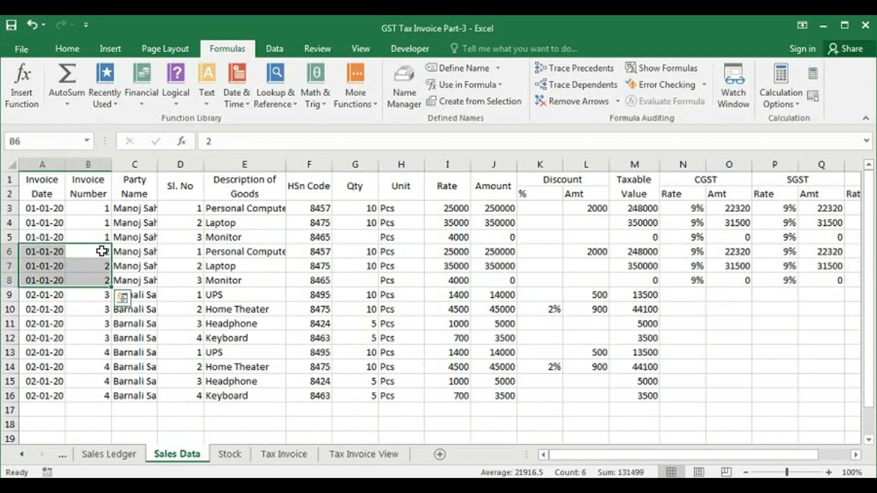
{"action": "left_click", "coordinate": [347, 454]}
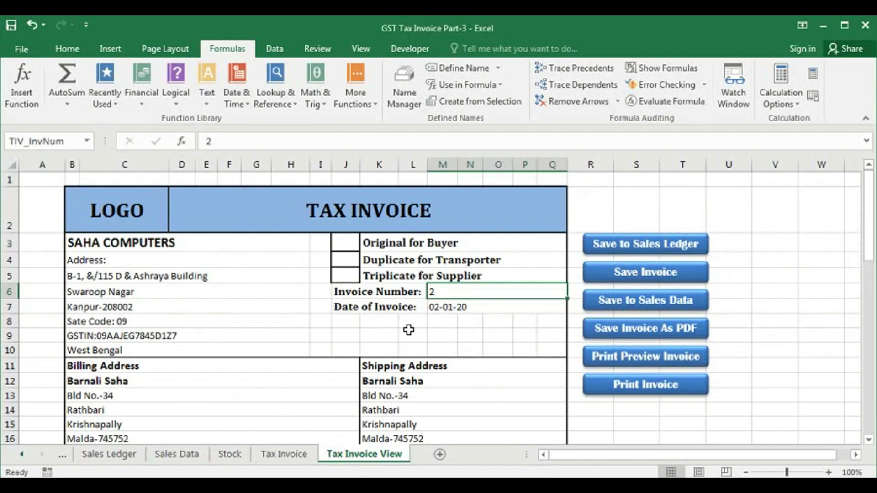
Step: Start a new defined name SD_InvNum for the invoice numbers in B3:B16 of the Sales Data sheet
{"action": "left_click", "coordinate": [187, 454]}
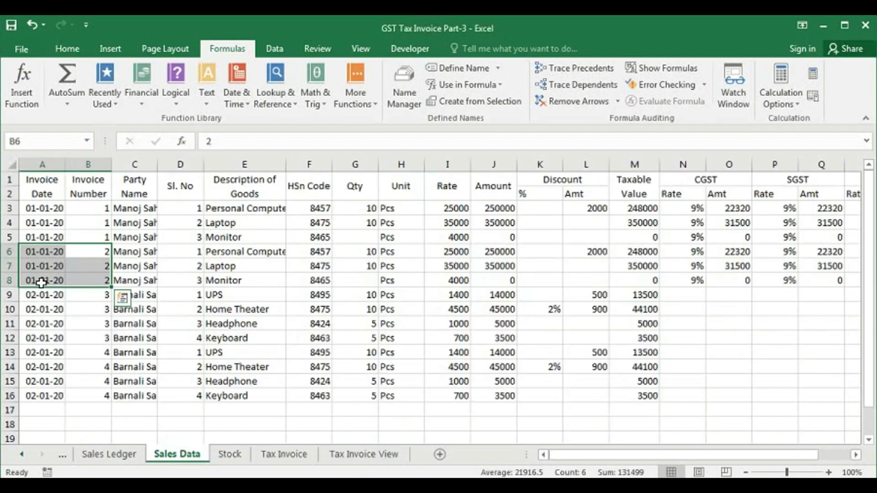
{"action": "left_click_drag", "start_coordinate": [39, 252], "coordinate": [41, 282]}
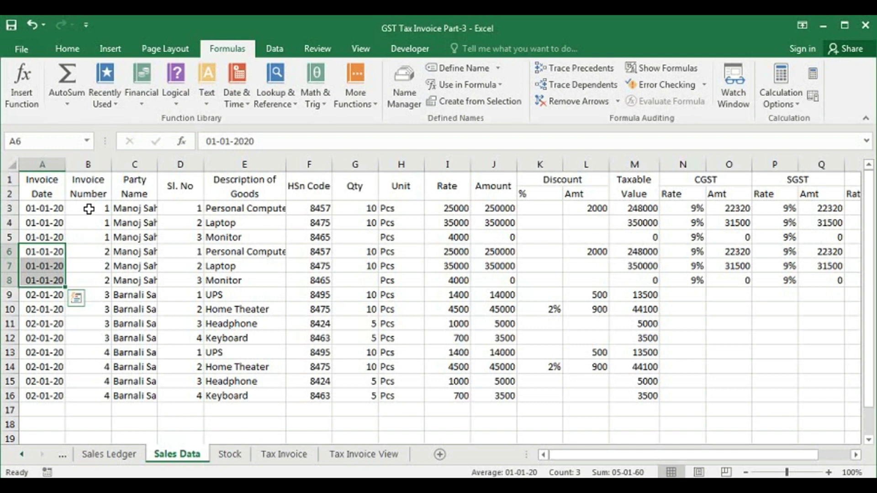
{"action": "left_click_drag", "start_coordinate": [85, 206], "coordinate": [89, 395]}
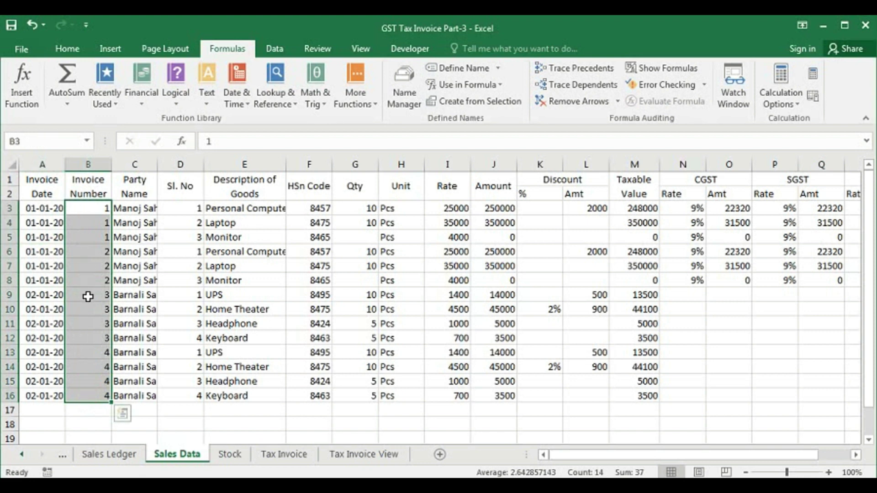
{"action": "left_click", "coordinate": [403, 95]}
{"action": "left_click", "coordinate": [341, 115]}
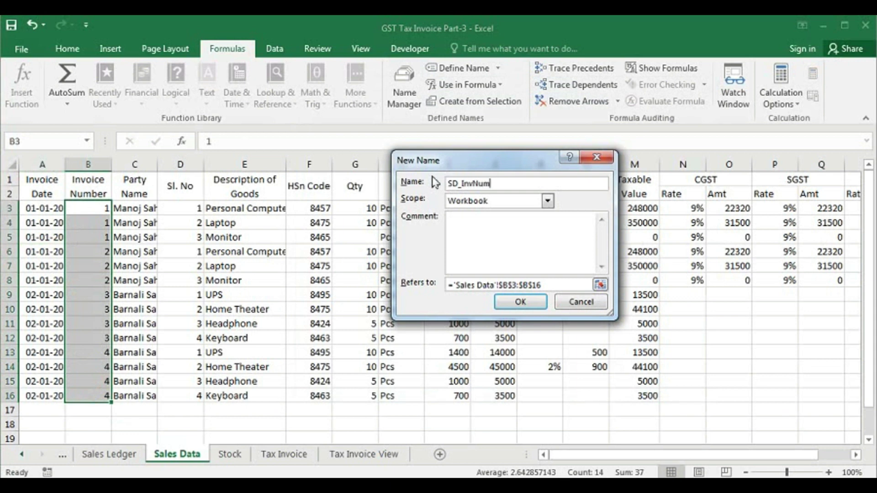
Step: Replace the SD_InvNum reference with the start of an OFFSET formula anchored only on 'Sales Data'!$B$1
{"action": "left_click", "coordinate": [546, 285]}
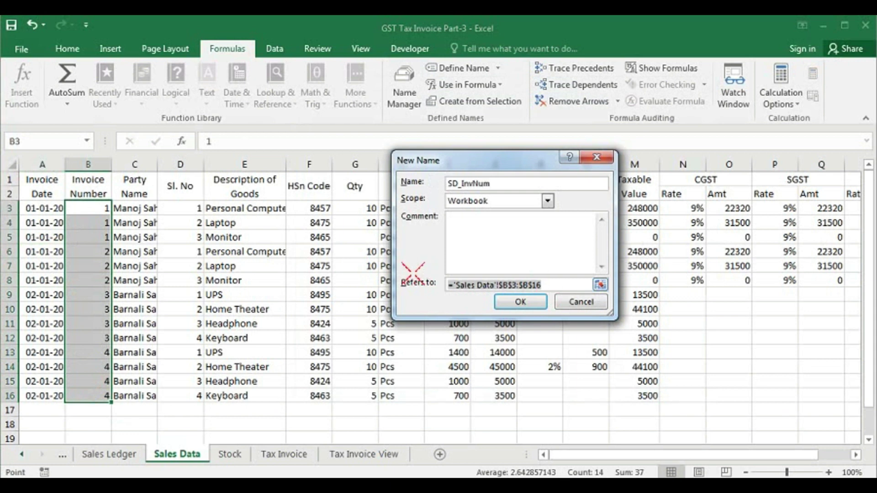
{"action": "type", "text": "=of"}
{"action": "type", "text": "fse"}
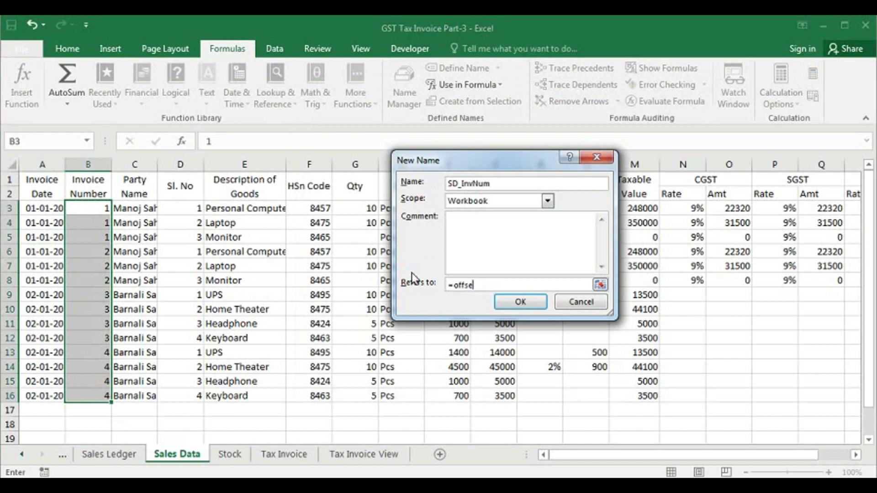
{"action": "type", "text": "t("}
{"action": "left_click", "coordinate": [90, 191]}
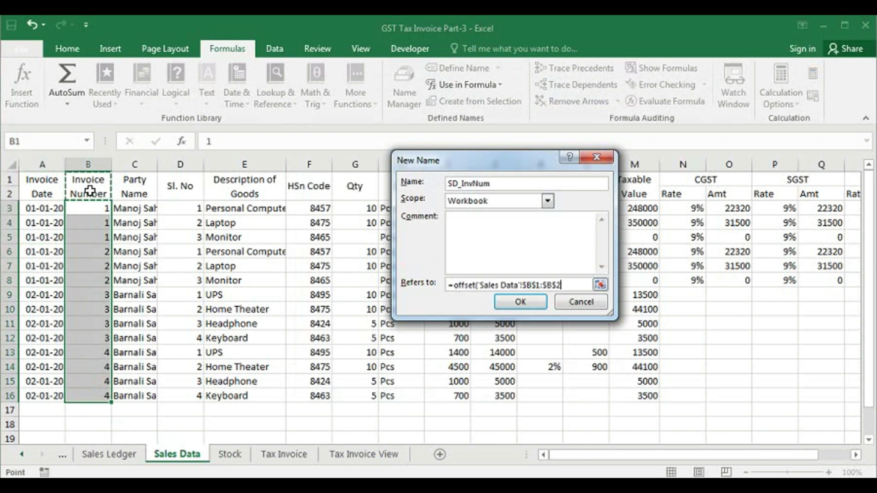
{"action": "type", "text": ",0,"}
{"action": "key", "text": "BackSpace"}
{"action": "key", "text": "BackSpace"}
{"action": "key", "text": "BackSpace"}
{"action": "key", "text": "BackSpace"}
{"action": "key", "text": "BackSpace"}
{"action": "key", "text": "BackSpace"}
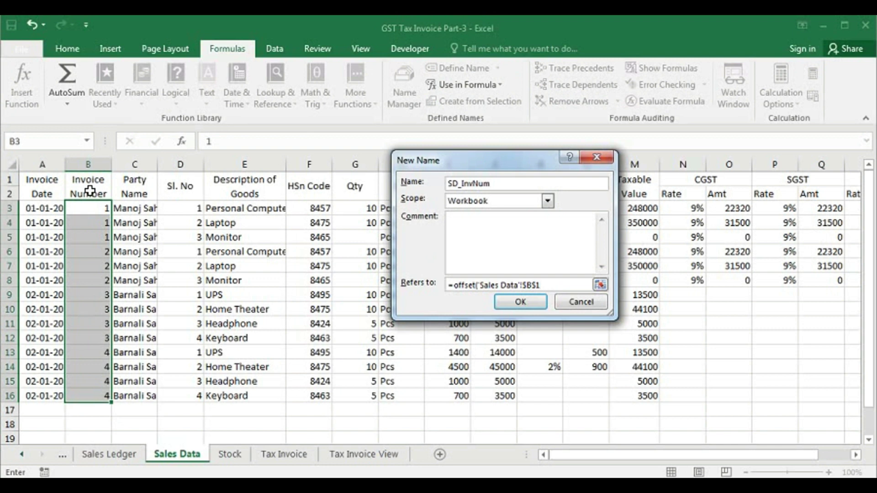
Step: Complete the SD_InvNum OFFSET with 2 rows, 0 columns, height COUNT('Sales Data'!$B:$B) and width 1, then save it and check the range it covers
{"action": "type", "text": ","}
{"action": "type", "text": "2,"}
{"action": "type", "text": "0"}
{"action": "type", "text": ","}
{"action": "type", "text": "count"}
{"action": "type", "text": "("}
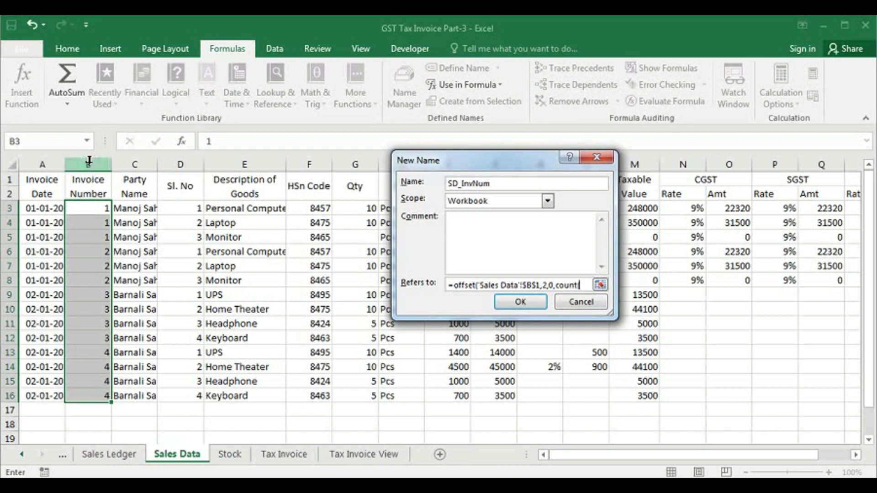
{"action": "left_click", "coordinate": [90, 161]}
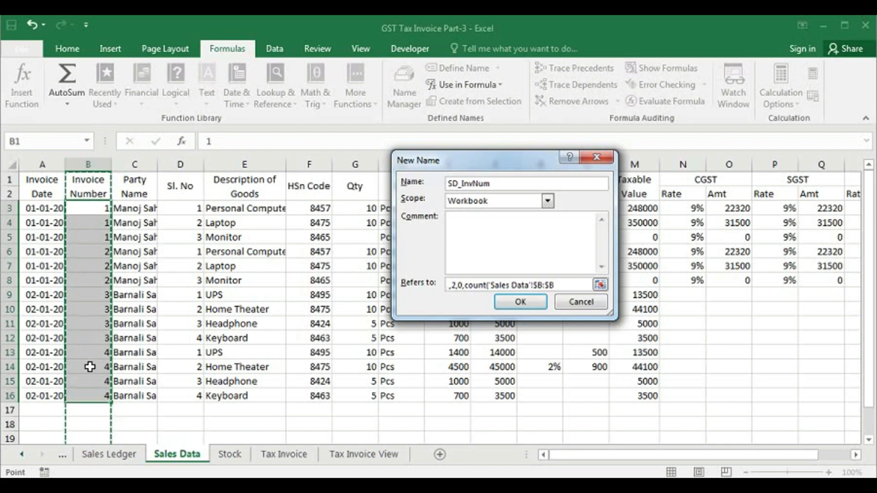
{"action": "type", "text": ")"}
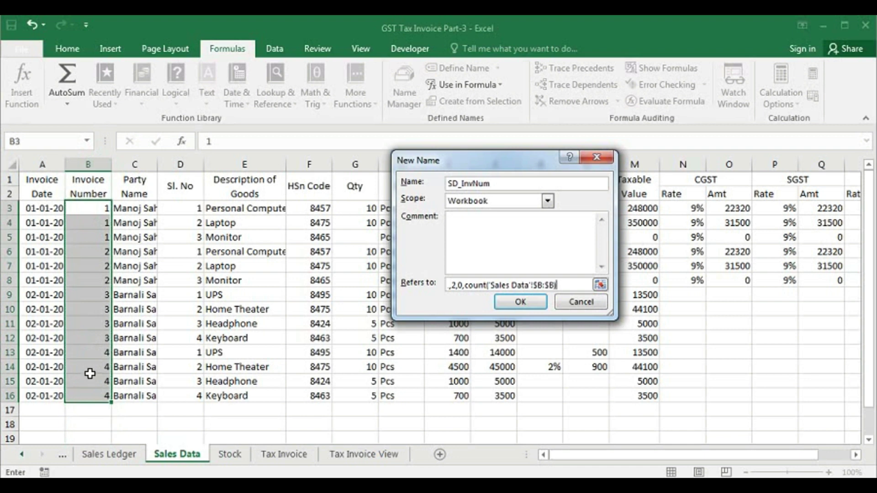
{"action": "type", "text": ",1"}
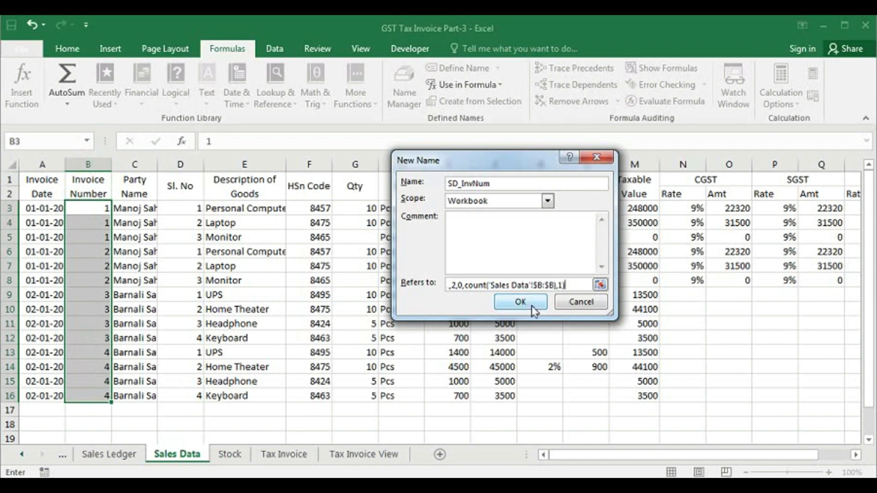
{"action": "left_click", "coordinate": [521, 302]}
{"action": "left_click", "coordinate": [527, 351]}
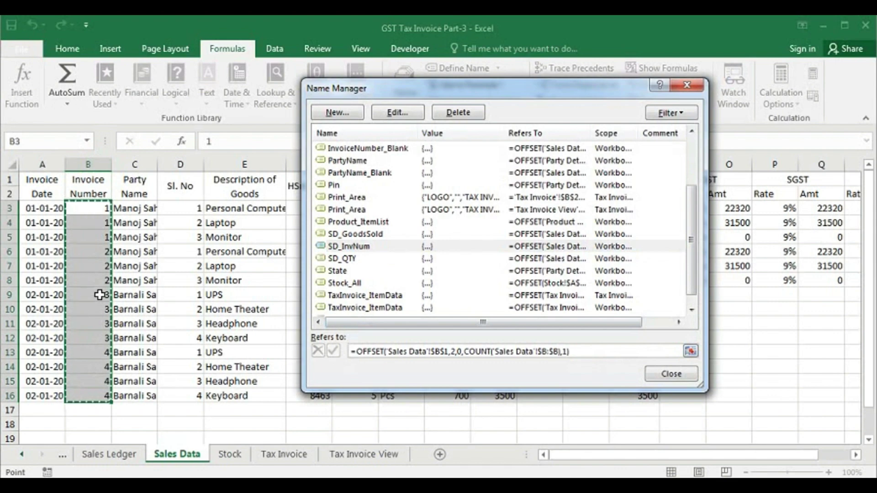
{"action": "left_click", "coordinate": [671, 378]}
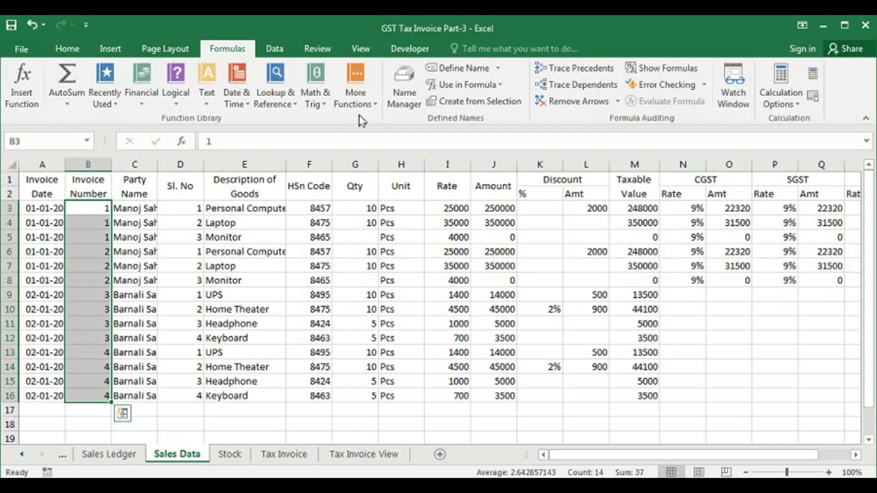
Step: Start another workbook-scoped defined name called SD_InvDate_Search
{"action": "left_click", "coordinate": [406, 88]}
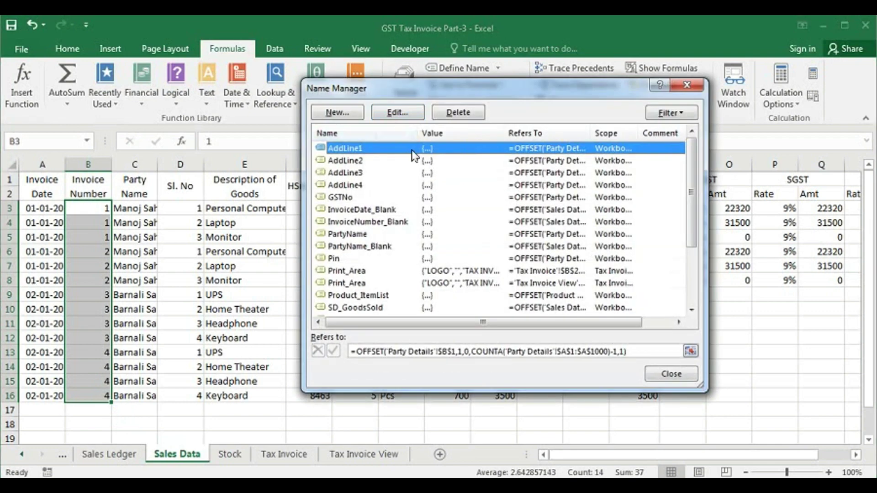
{"action": "left_click", "coordinate": [342, 114]}
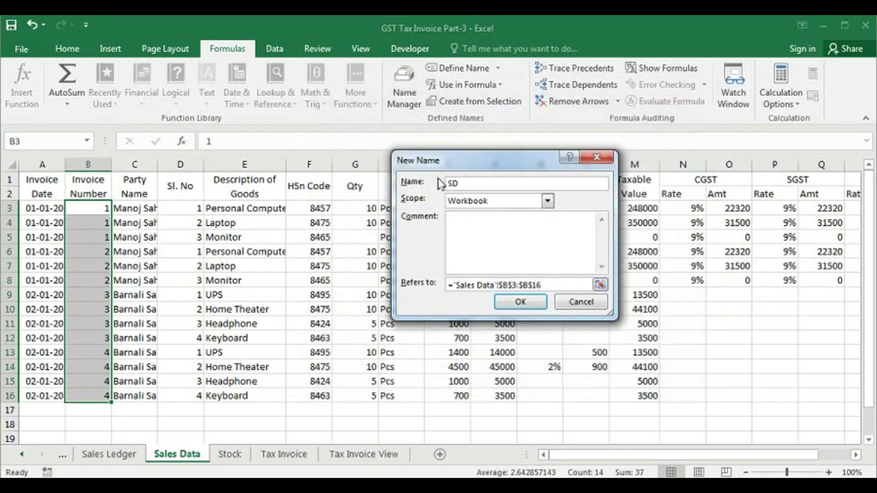
{"action": "type", "text": "SD_In"}
{"action": "type", "text": "vDate"}
{"action": "type", "text": "_S"}
{"action": "type", "text": "al"}
{"action": "key", "text": "BackSpace"}
{"action": "key", "text": "BackSpace"}
{"action": "type", "text": "earch"}
Step: Replace the SD_InvDate_Search reference with the start of an OFFSET formula anchored only on 'Sales Data'!$A$1
{"action": "left_click_drag", "start_coordinate": [548, 287], "coordinate": [431, 277]}
{"action": "type", "text": "="}
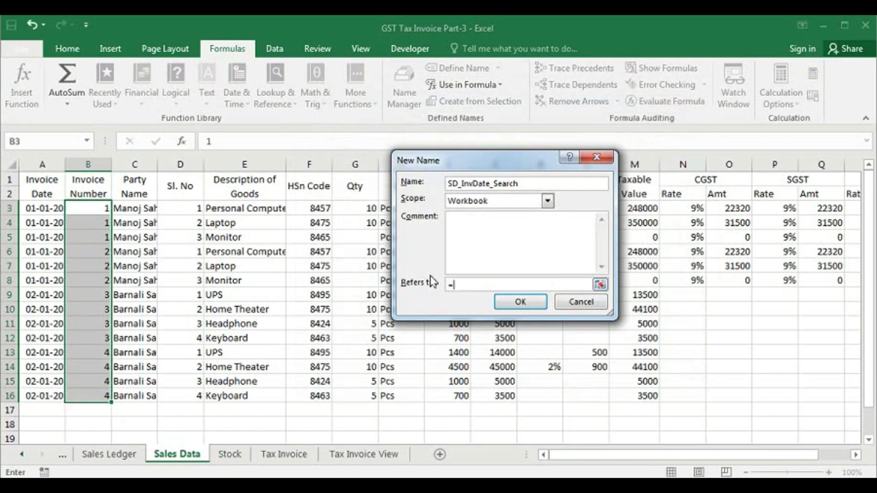
{"action": "type", "text": "offset("}
{"action": "left_click", "coordinate": [44, 187]}
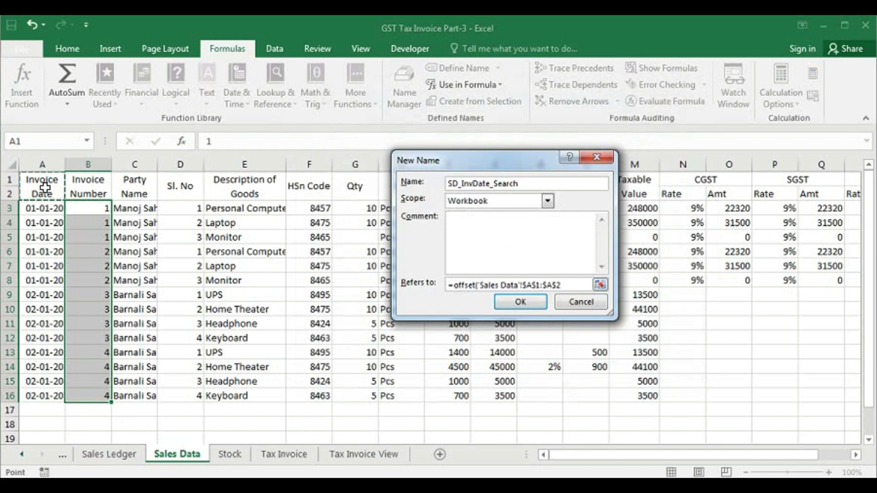
{"action": "key", "text": "BackSpace"}
{"action": "key", "text": "BackSpace"}
{"action": "key", "text": "BackSpace"}
{"action": "key", "text": "BackSpace"}
{"action": "key", "text": "BackSpace"}
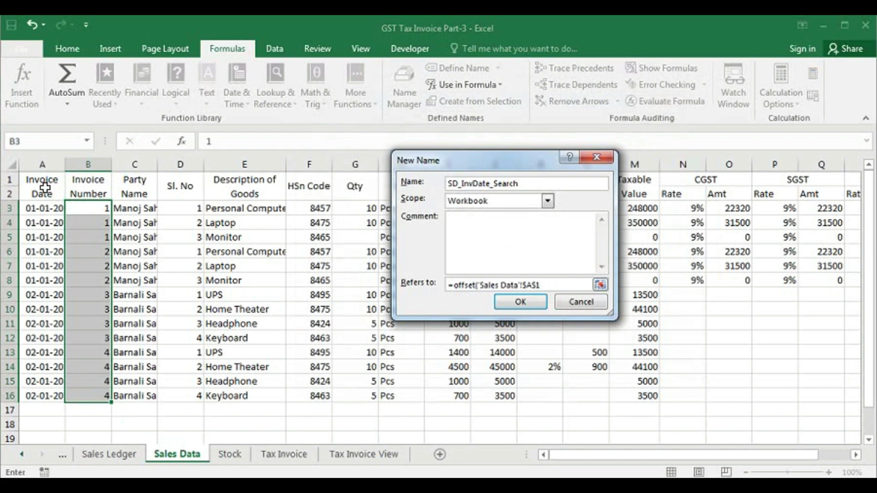
Step: Add MATCH(TIV_InvNum,SD_InvNum,0) as the row offset and 0 as the column offset in the SD_InvDate_Search formula
{"action": "type", "text": ","}
{"action": "type", "text": "mact"}
{"action": "key", "text": "BackSpace"}
{"action": "key", "text": "BackSpace"}
{"action": "type", "text": "tch("}
{"action": "type", "text": "TIV_InvNum"}
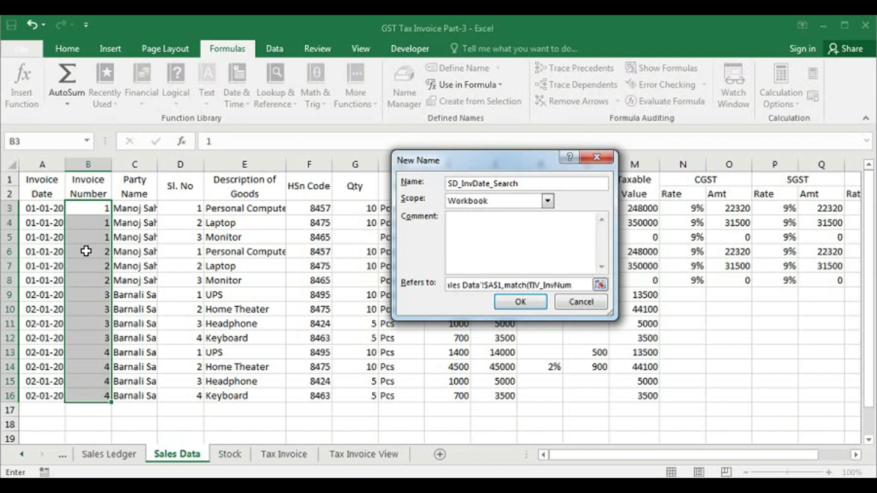
{"action": "type", "text": ","}
{"action": "type", "text": "SD_Inv"}
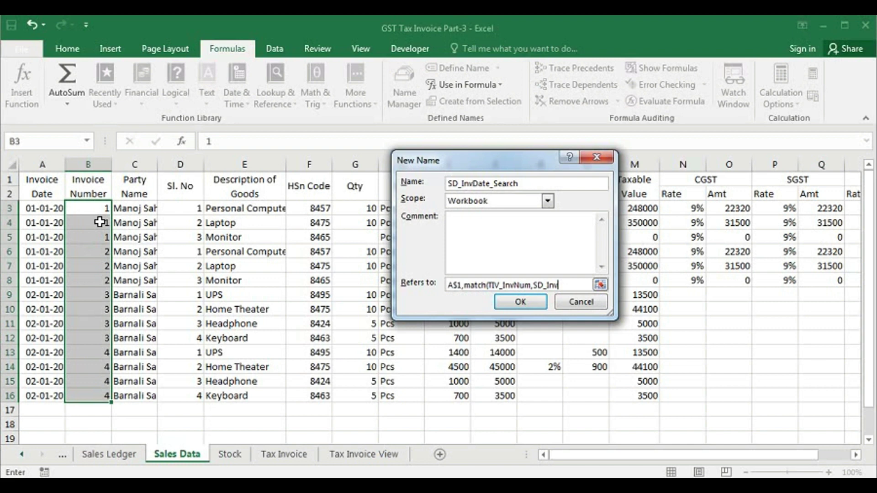
{"action": "type", "text": "Num,0)"}
{"action": "type", "text": ",0,"}
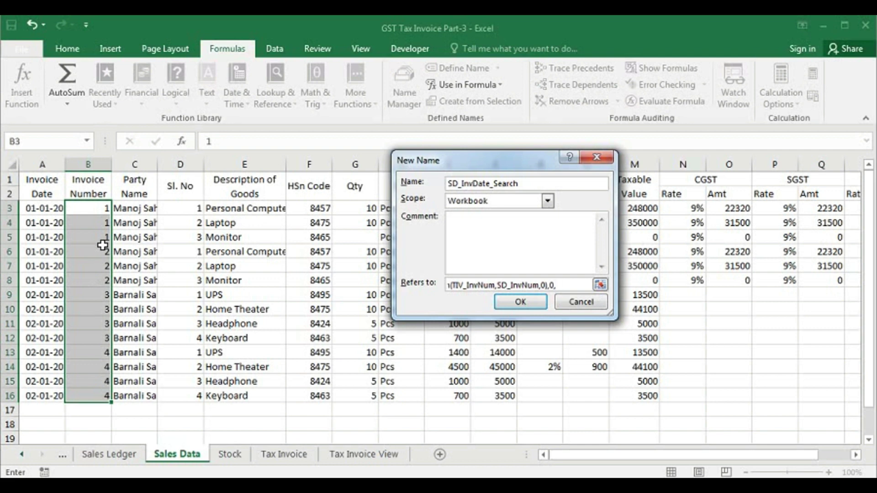
Step: Finish the SD_InvDate_Search formula with COUNT(SD_InvNum) as the height and 1 as the width, and save the name
{"action": "type", "text": "count("}
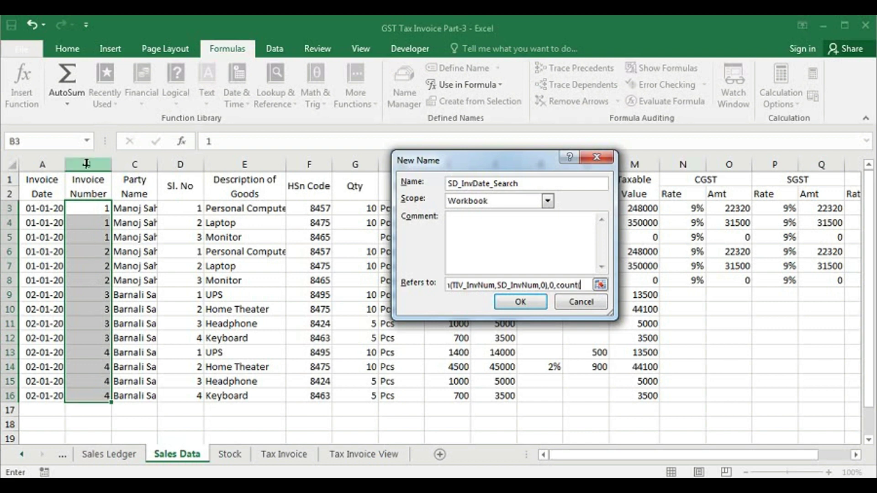
{"action": "left_click", "coordinate": [87, 163]}
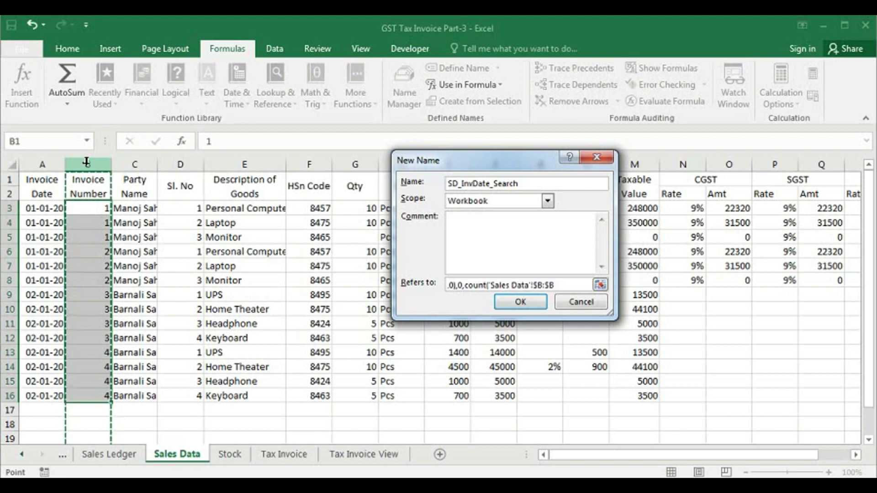
{"action": "key", "text": "BackSpace"}
{"action": "key", "text": "BackSpace"}
{"action": "key", "text": "BackSpace"}
{"action": "key", "text": "BackSpace"}
{"action": "key", "text": "BackSpace"}
{"action": "key", "text": "BackSpace"}
{"action": "key", "text": "BackSpace"}
{"action": "key", "text": "BackSpace"}
{"action": "key", "text": "BackSpace"}
{"action": "key", "text": "BackSpace"}
{"action": "key", "text": "BackSpace"}
{"action": "key", "text": "BackSpace"}
{"action": "key", "text": "BackSpace"}
{"action": "key", "text": "BackSpace"}
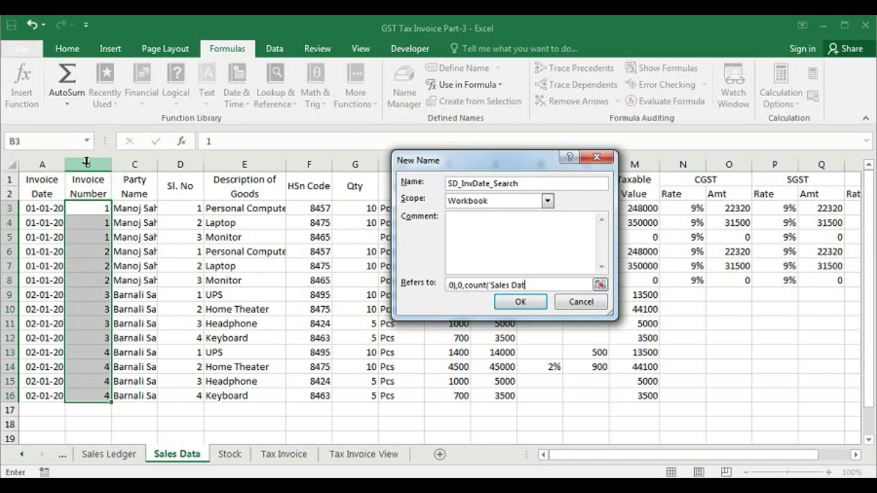
{"action": "key", "text": "BackSpace"}
{"action": "key", "text": "BackSpace"}
{"action": "key", "text": "BackSpace"}
{"action": "key", "text": "BackSpace"}
{"action": "key", "text": "BackSpace"}
{"action": "type", "text": "SD_InvNum),1)"}
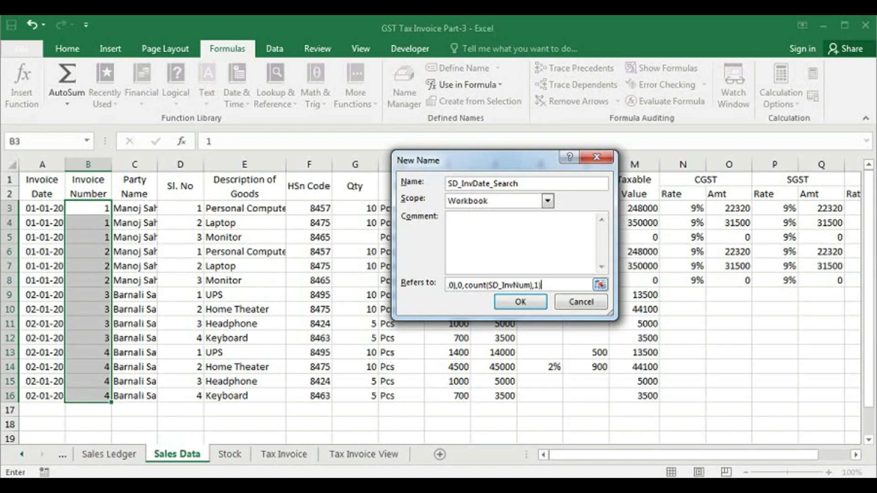
{"action": "left_click", "coordinate": [520, 303]}
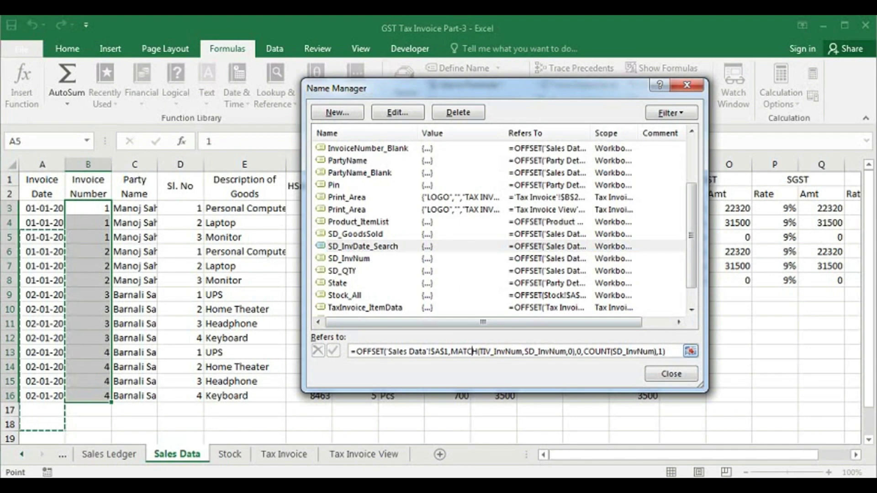
Step: Change the height in SD_InvDate_Search to COUNTIF(SD_InvNum,TIV_InvNum) and save the reference
{"action": "left_click", "coordinate": [507, 352]}
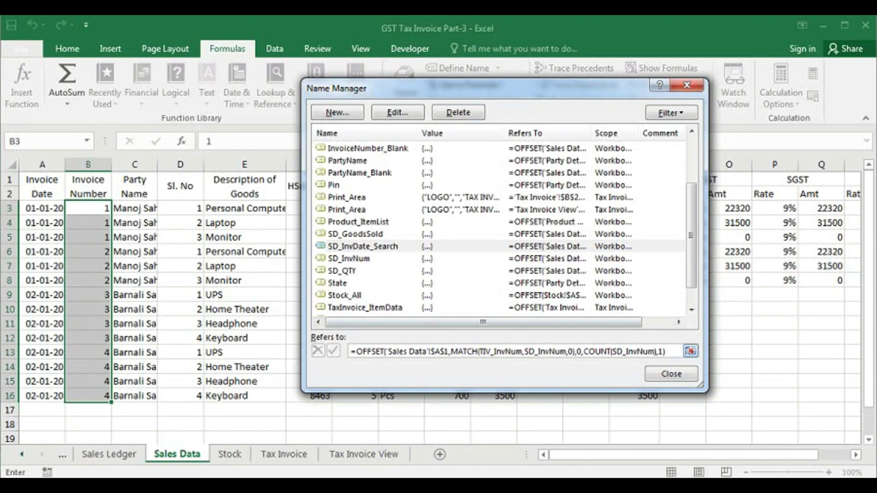
{"action": "type", "text": "if"}
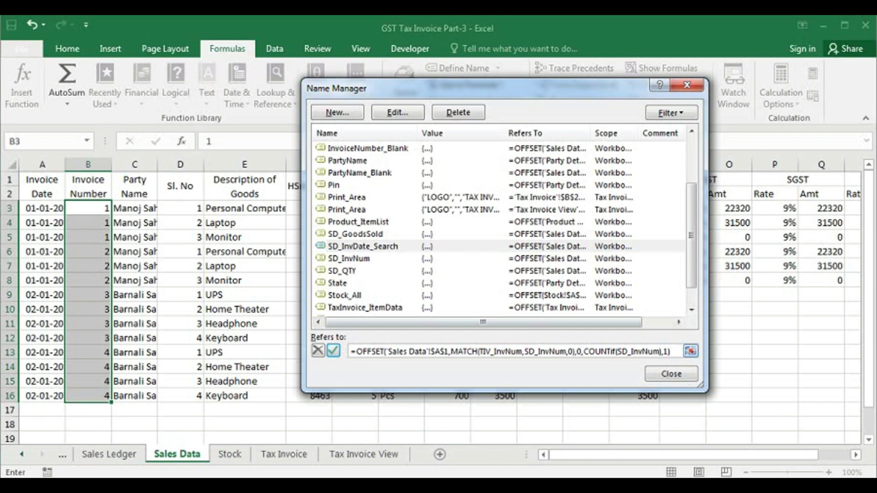
{"action": "left_click", "coordinate": [661, 351]}
{"action": "type", "text": ",TIV_Inv"}
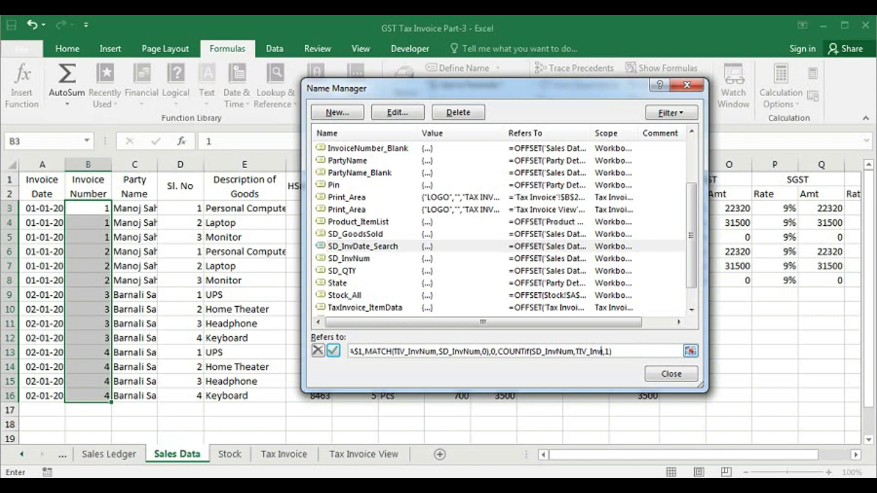
{"action": "type", "text": "Num)"}
{"action": "left_click", "coordinate": [334, 351]}
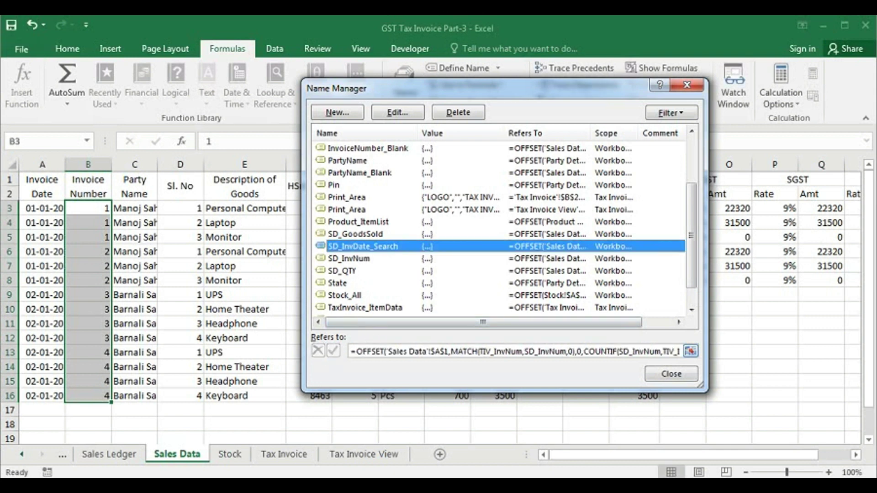
Step: Check the range covered by SD_InvDate_Search, then add +1 after its MATCH row offset and save the reference
{"action": "left_click", "coordinate": [368, 352]}
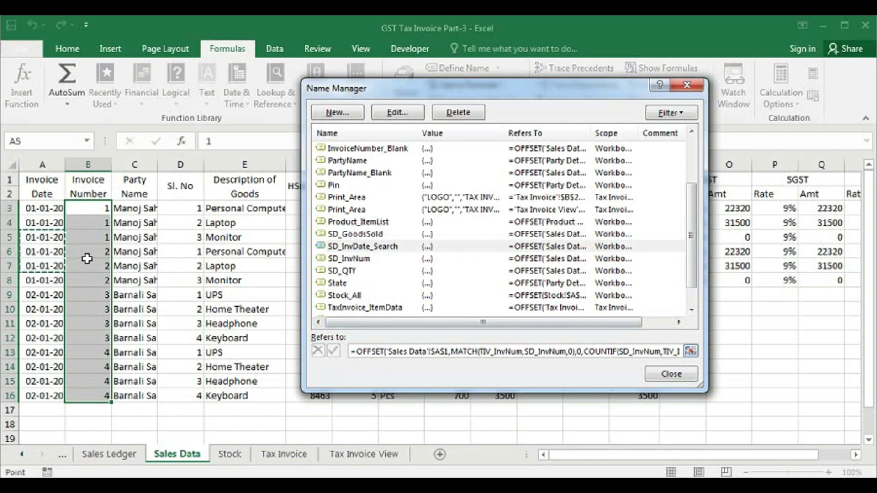
{"action": "left_click", "coordinate": [576, 351]}
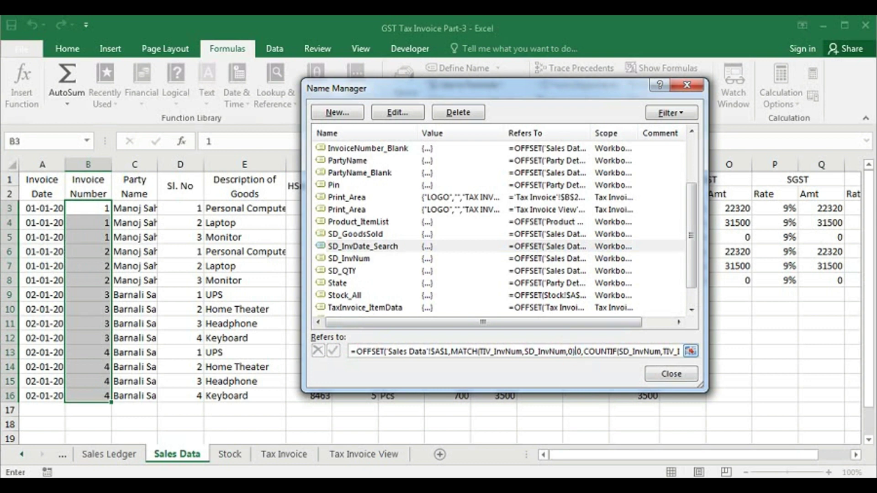
{"action": "type", "text": "+1"}
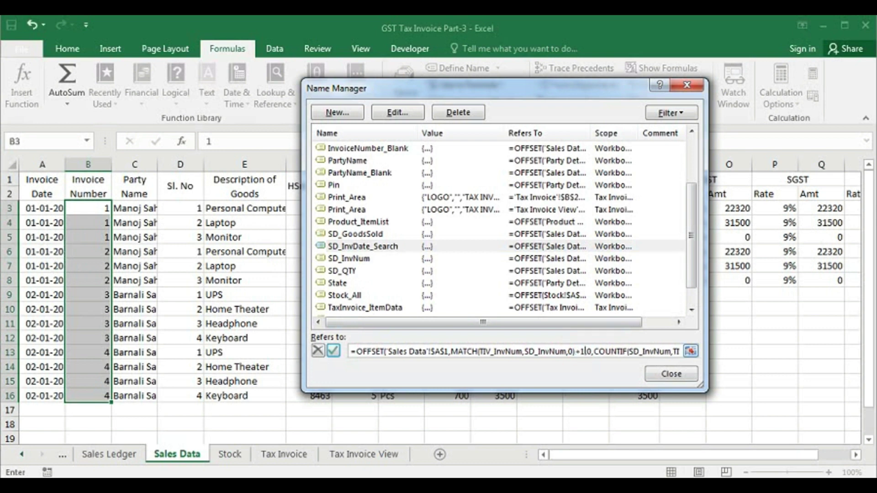
{"action": "left_click", "coordinate": [334, 351]}
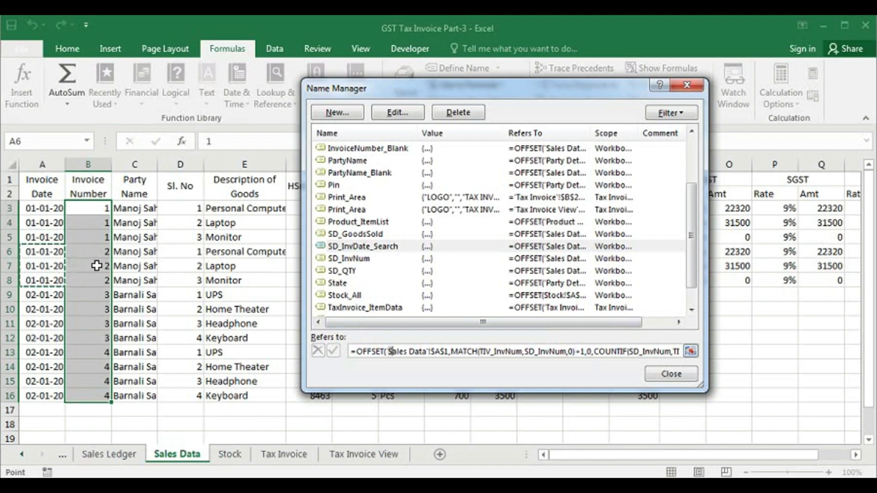
Step: Close the name list and set the invoice number on the Tax Invoice View sheet to 3
{"action": "left_click", "coordinate": [668, 374]}
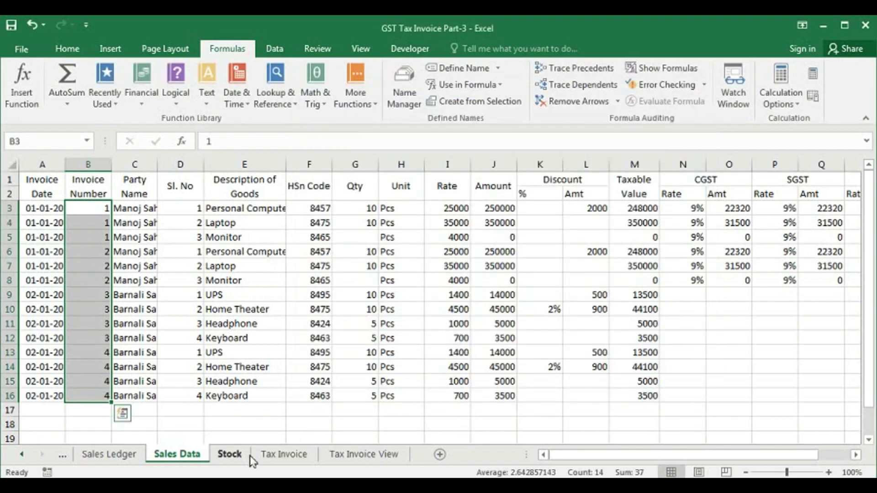
{"action": "left_click", "coordinate": [356, 462]}
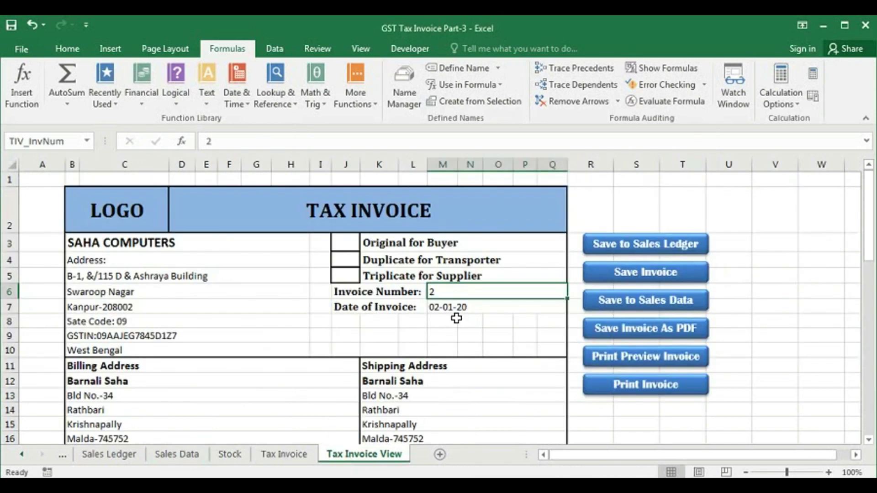
{"action": "type", "text": "3"}
{"action": "key", "text": "Return"}
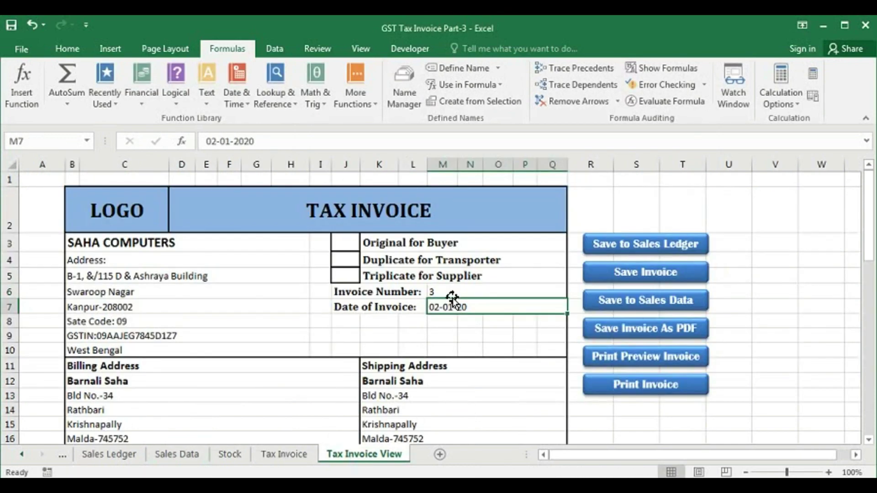
Step: Check which range on the Sales Data sheet the SD_InvDate_Search name covers
{"action": "left_click", "coordinate": [176, 454]}
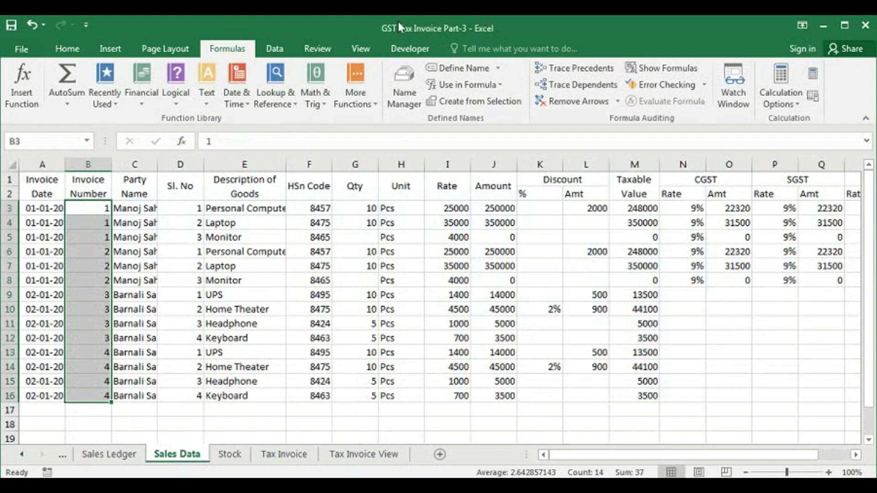
{"action": "left_click", "coordinate": [405, 85]}
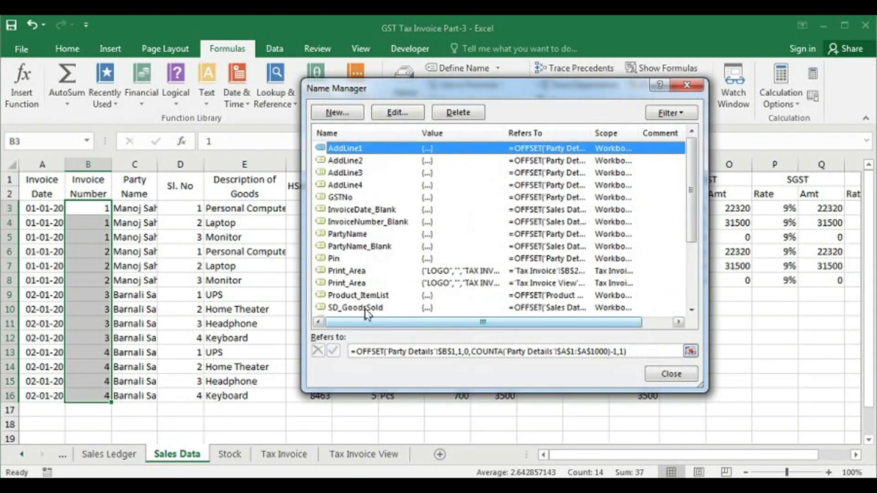
{"action": "left_click", "coordinate": [692, 311]}
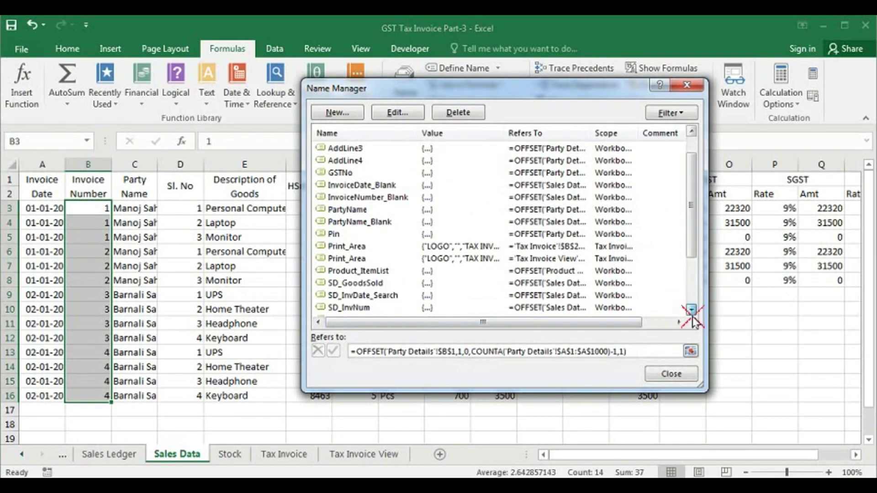
{"action": "left_click", "coordinate": [691, 311]}
{"action": "left_click", "coordinate": [692, 310]}
{"action": "left_click", "coordinate": [377, 283]}
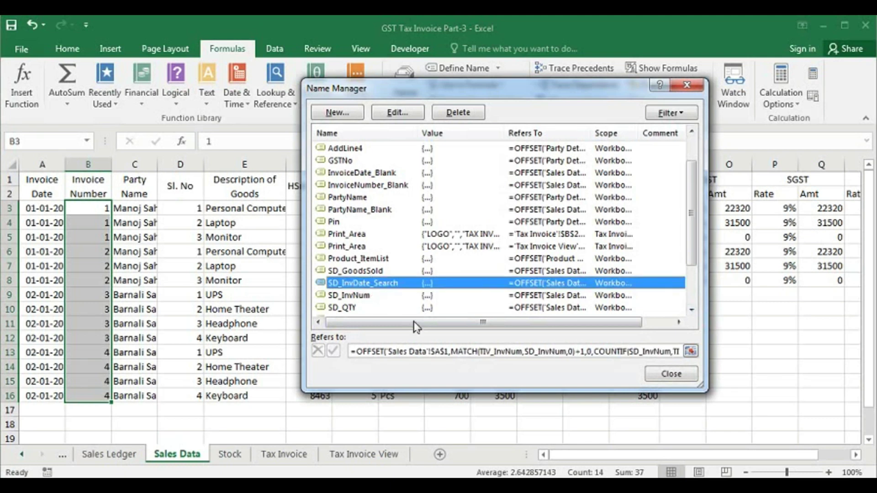
{"action": "left_click", "coordinate": [416, 351]}
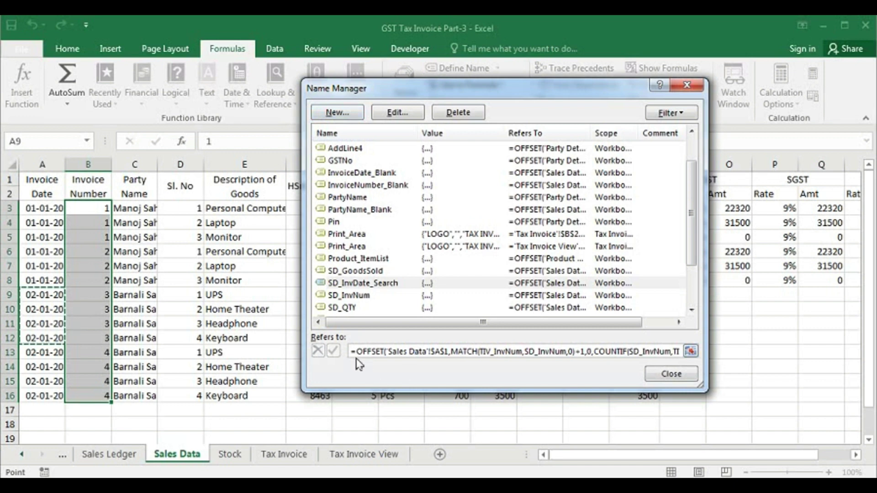
Step: Copy the SD_InvDate_Search formula into a new workbook-scoped name called SD_PartyName_Search
{"action": "left_click_drag", "start_coordinate": [351, 353], "coordinate": [725, 350]}
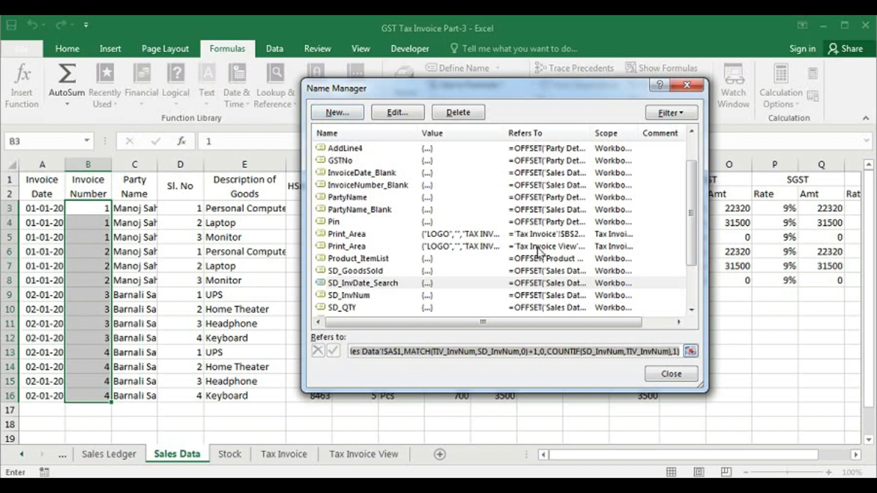
{"action": "left_click", "coordinate": [344, 113]}
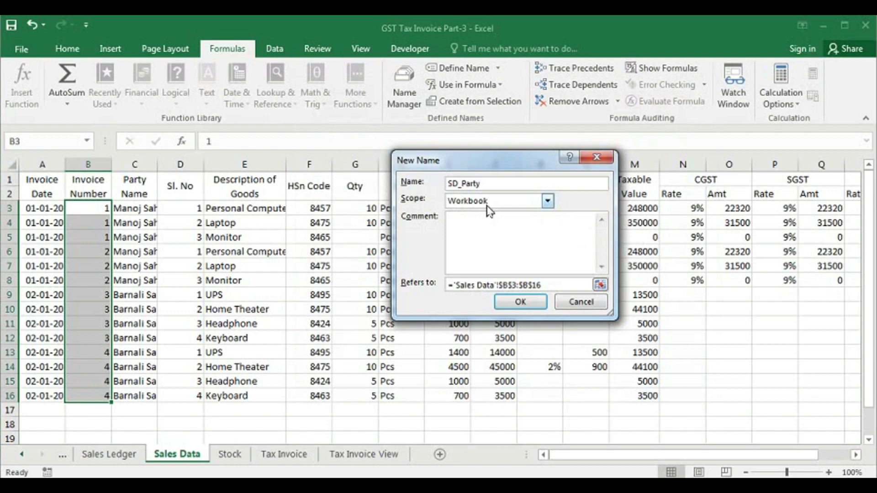
{"action": "type", "text": "SD_PartyN"}
{"action": "type", "text": "ame"}
{"action": "type", "text": "_Search"}
{"action": "left_click", "coordinate": [407, 283]}
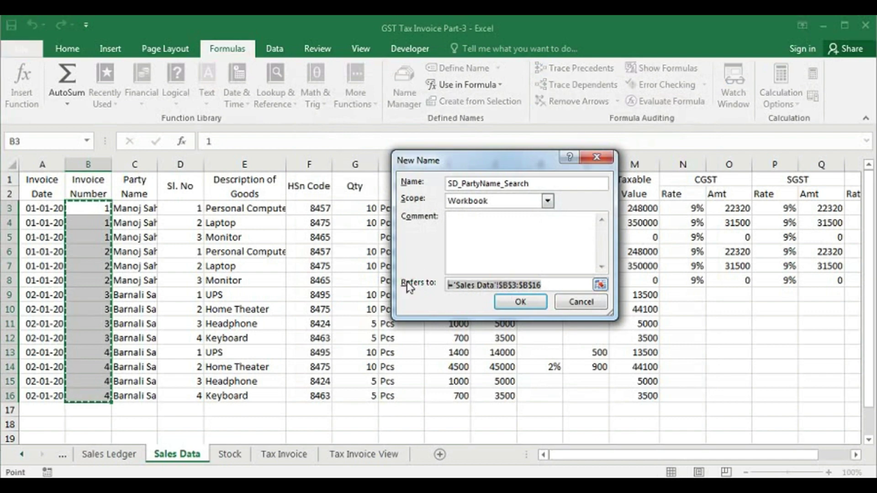
{"action": "key", "text": "ctrl+v"}
{"action": "left_click", "coordinate": [505, 302]}
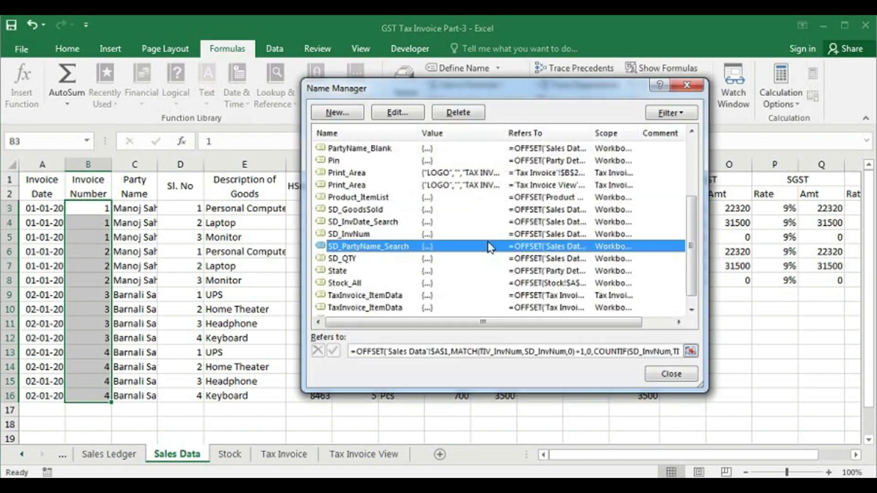
Step: Change the OFFSET starting cell in SD_PartyName_Search to 'Sales Data'!$C$1, save the reference and check the range it covers
{"action": "left_click_drag", "start_coordinate": [464, 91], "coordinate": [483, 113]}
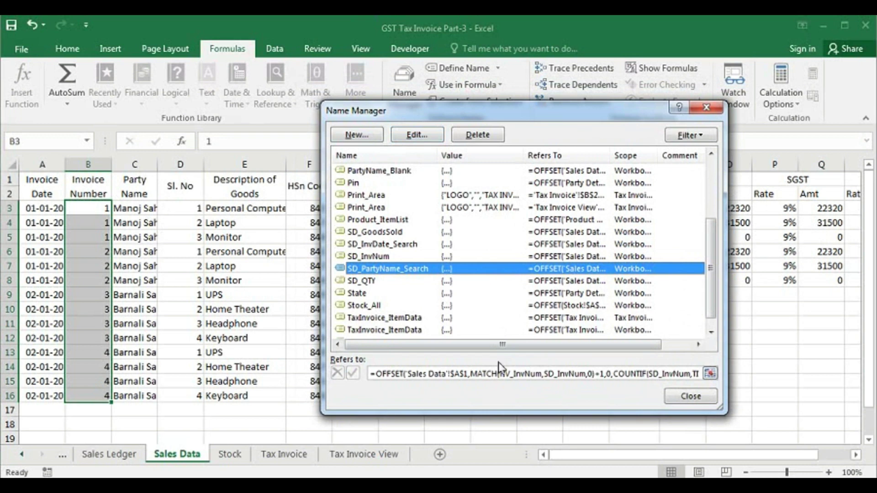
{"action": "left_click", "coordinate": [455, 374]}
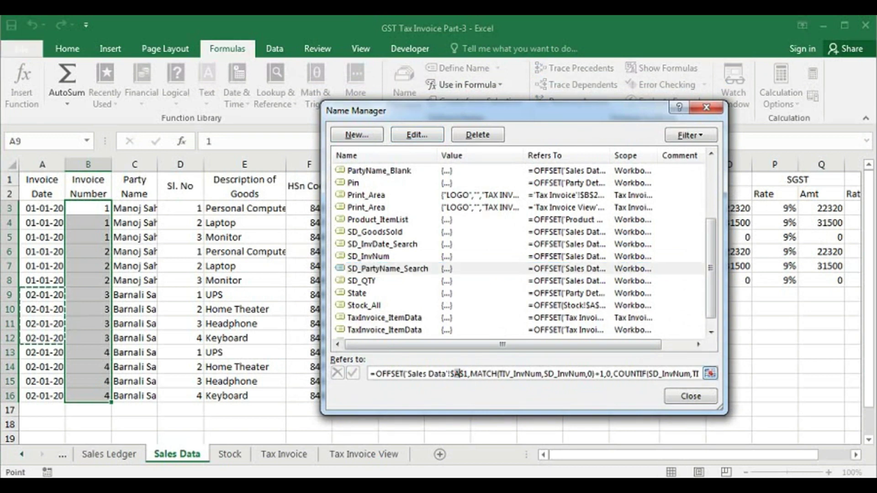
{"action": "key", "text": "Delete"}
{"action": "type", "text": "C"}
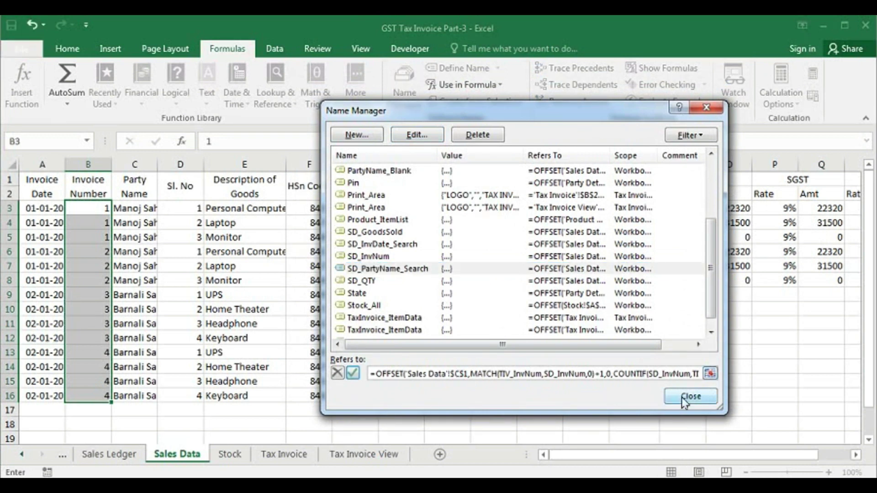
{"action": "left_click", "coordinate": [353, 373]}
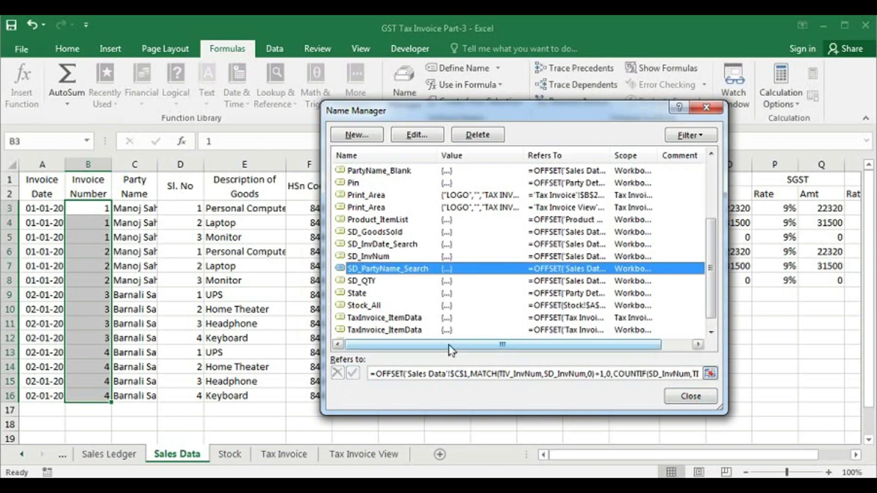
{"action": "left_click", "coordinate": [451, 374]}
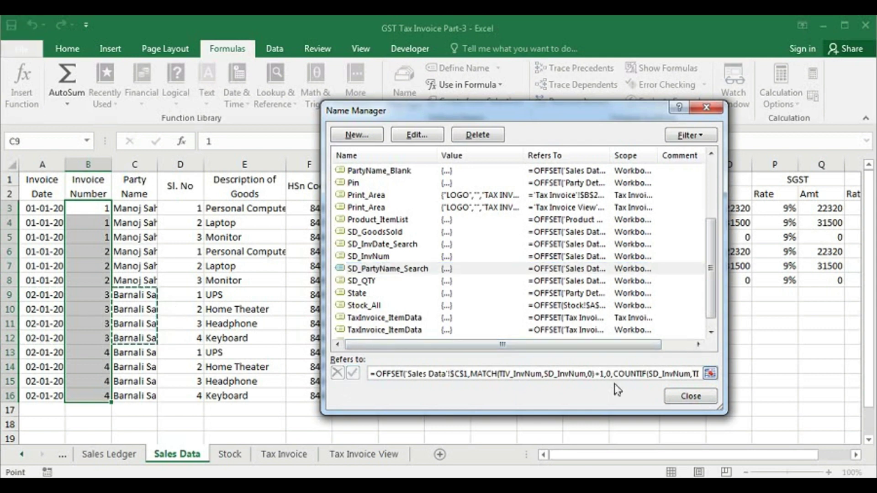
{"action": "left_click", "coordinate": [692, 396]}
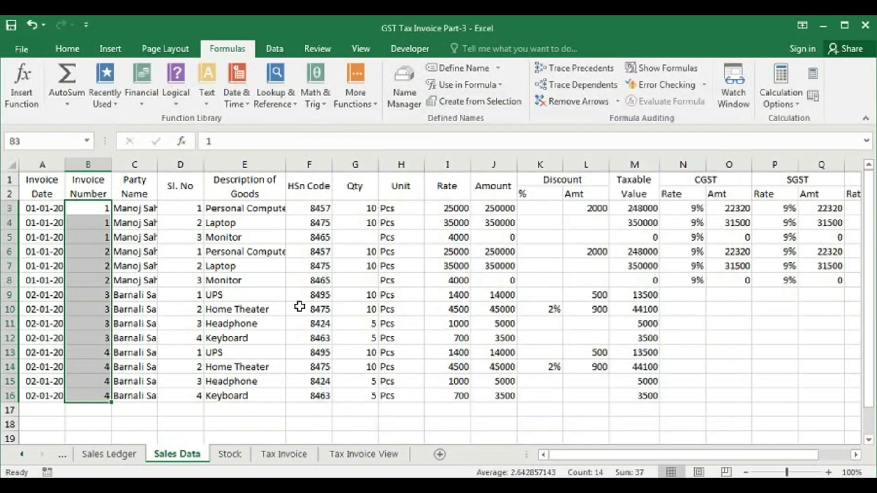
Step: Replace the Date of Invoice on the Tax Invoice View sheet with an INDEX formula using SD_InvDate_Search as its array
{"action": "left_click", "coordinate": [372, 456]}
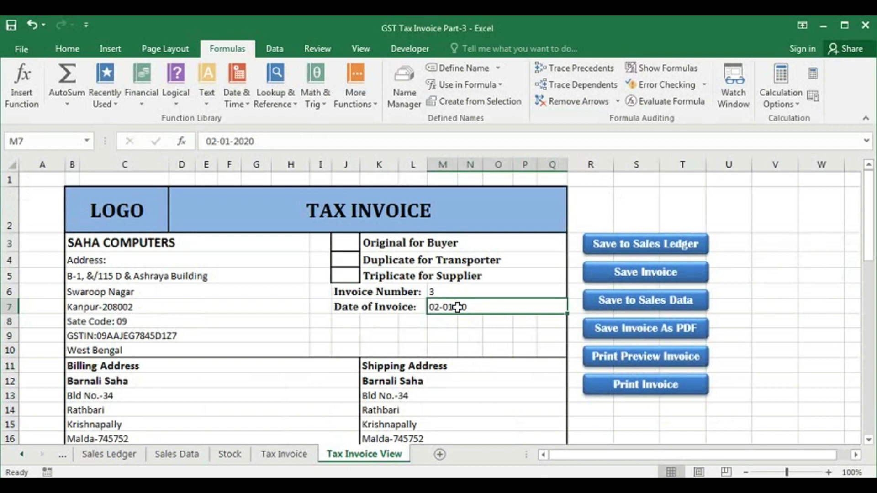
{"action": "key", "text": "Delete"}
{"action": "type", "text": "="}
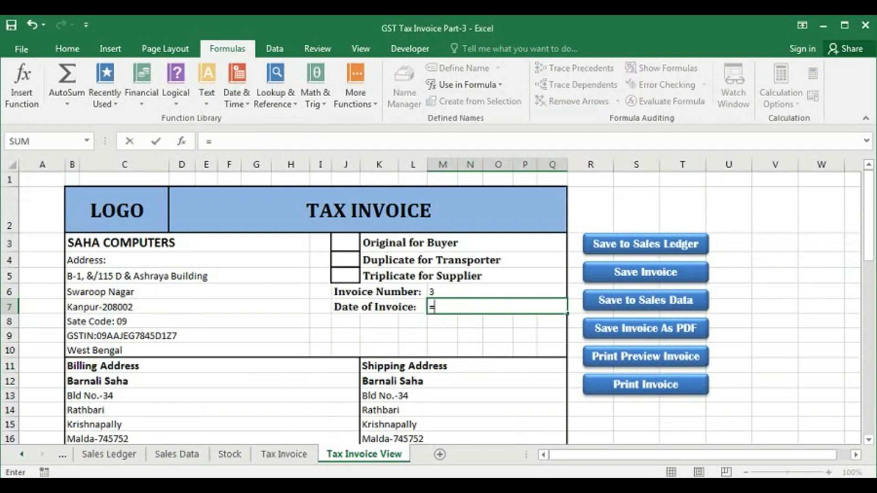
{"action": "type", "text": "index"}
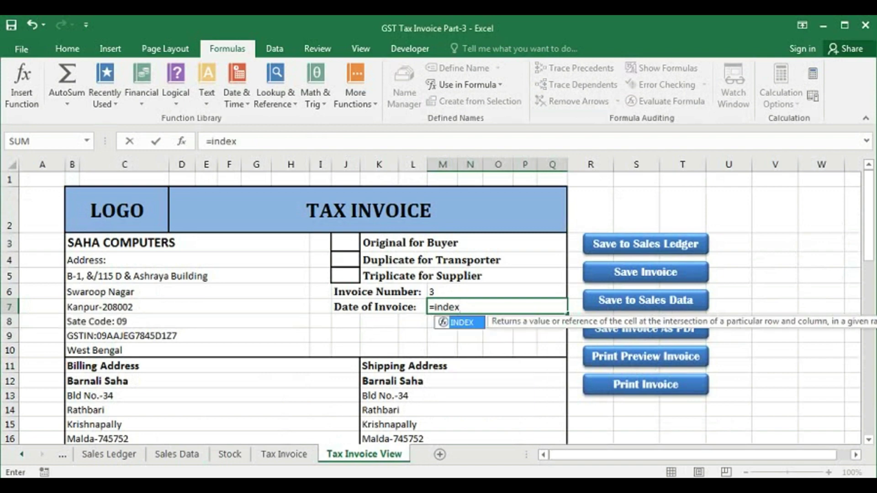
{"action": "key", "text": "Tab"}
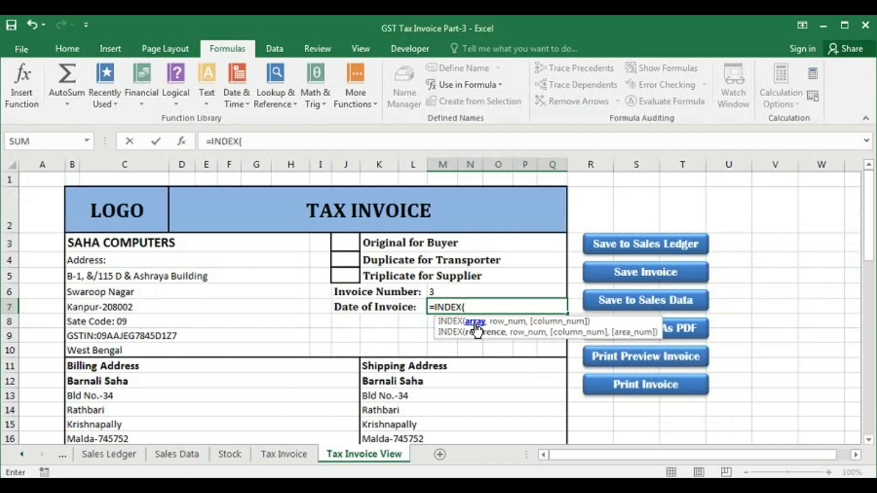
{"action": "type", "text": "sd"}
{"action": "key", "text": "Down"}
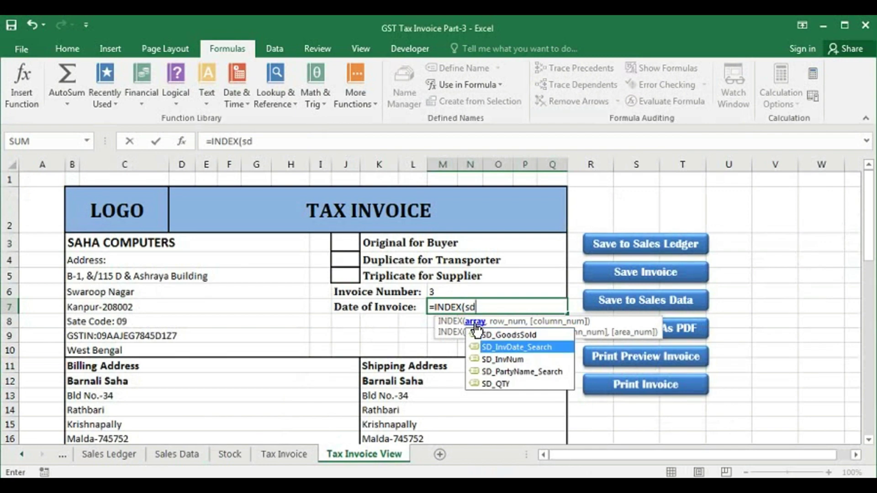
{"action": "key", "text": "Tab"}
{"action": "type", "text": ","}
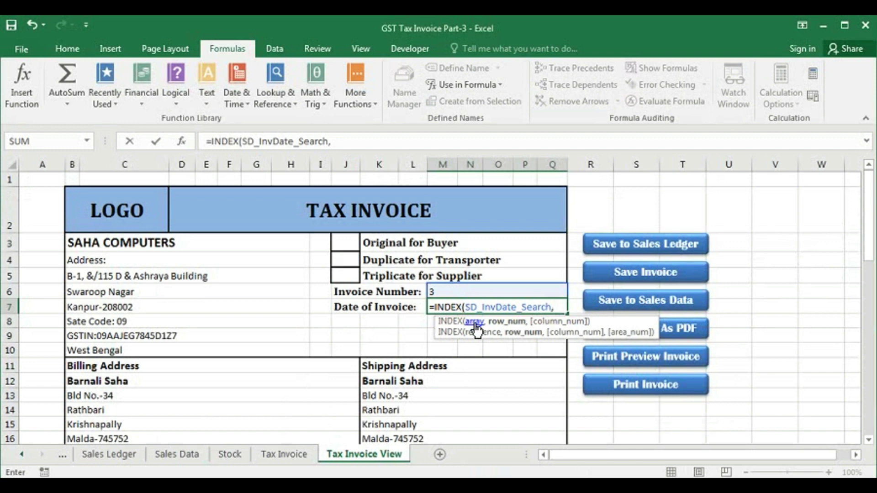
Step: Add a MATCH as the INDEX row number, with TIV_InvNum as lookup value and SD_InvNum_Search as lookup array
{"action": "type", "text": "match"}
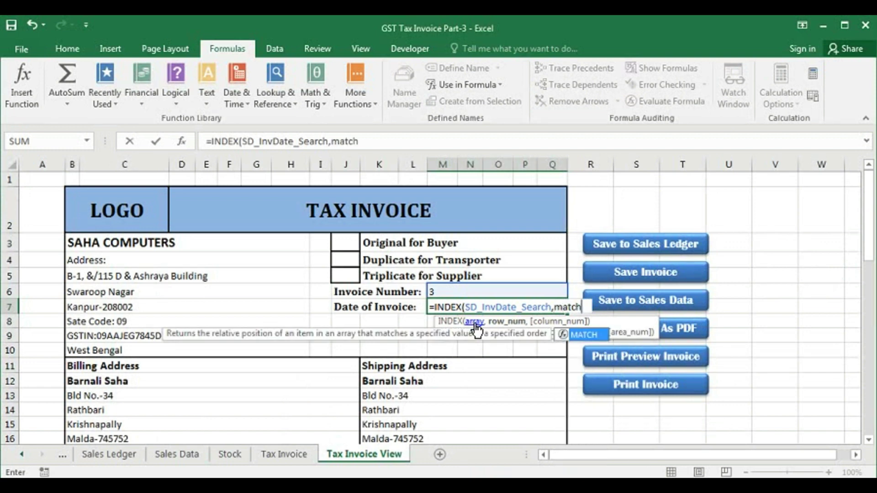
{"action": "key", "text": "Tab"}
{"action": "left_click", "coordinate": [458, 288]}
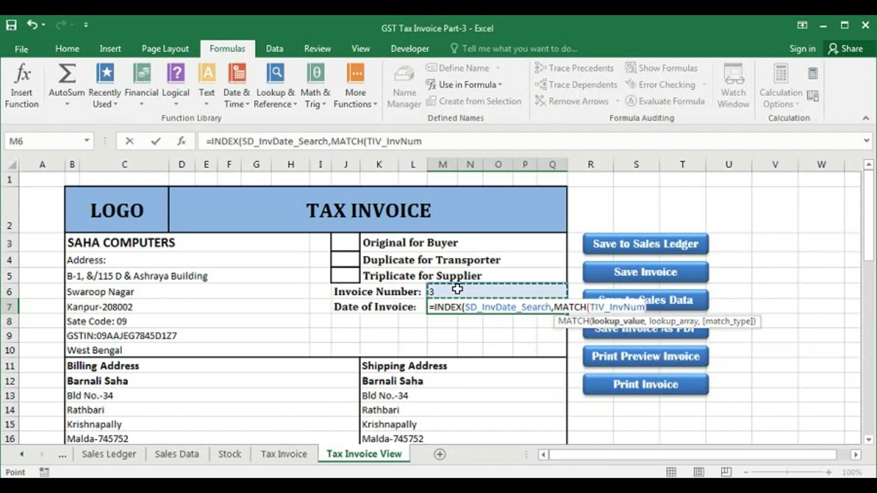
{"action": "type", "text": ","}
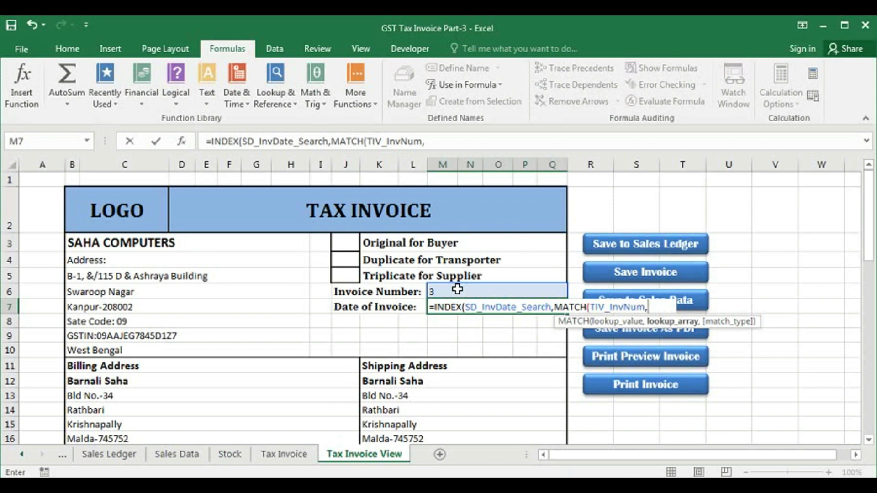
{"action": "type", "text": "SD"}
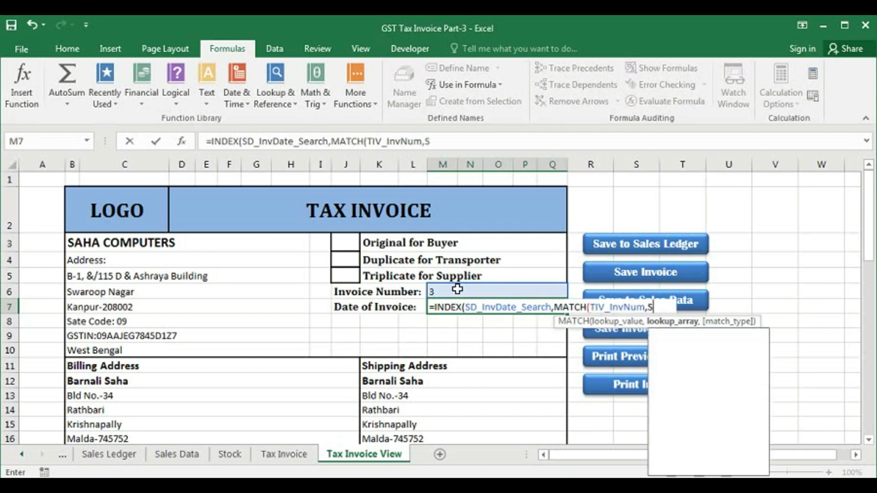
{"action": "type", "text": "_In"}
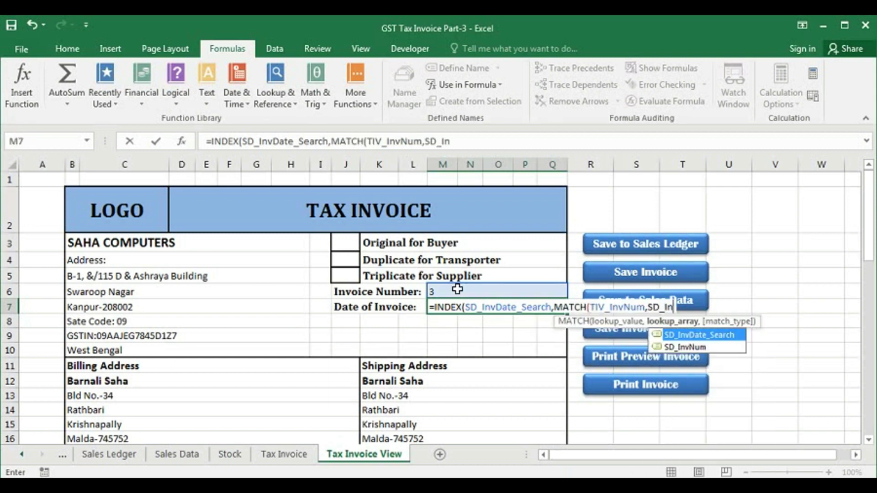
{"action": "type", "text": "vNum_Search"}
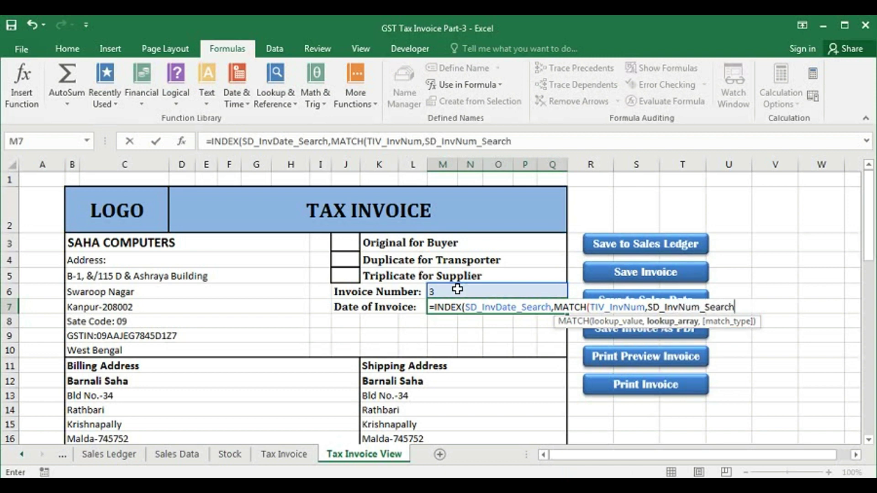
Step: Complete the Date of Invoice formula in M7 as =INDEX(SD_InvDate_Search,MATCH(TIV_InvNum,SD_InvNum_Search,0)) and review it
{"action": "type", "text": ","}
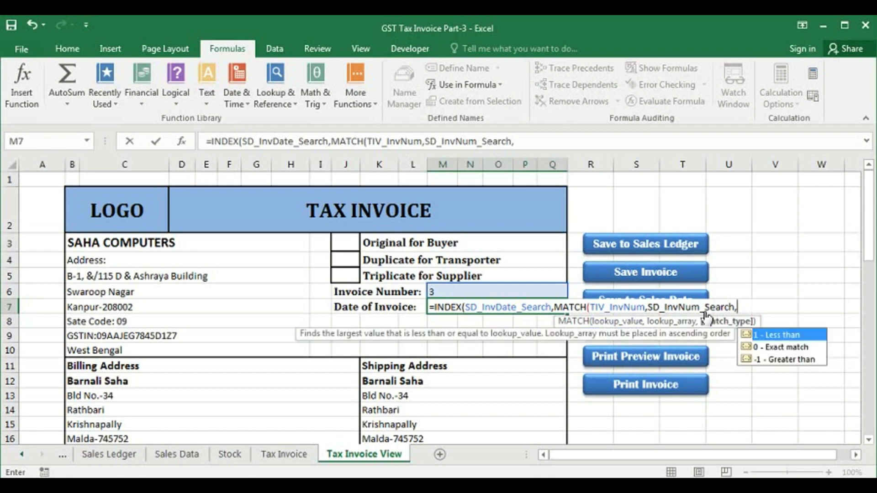
{"action": "type", "text": "0))"}
{"action": "key", "text": "Return"}
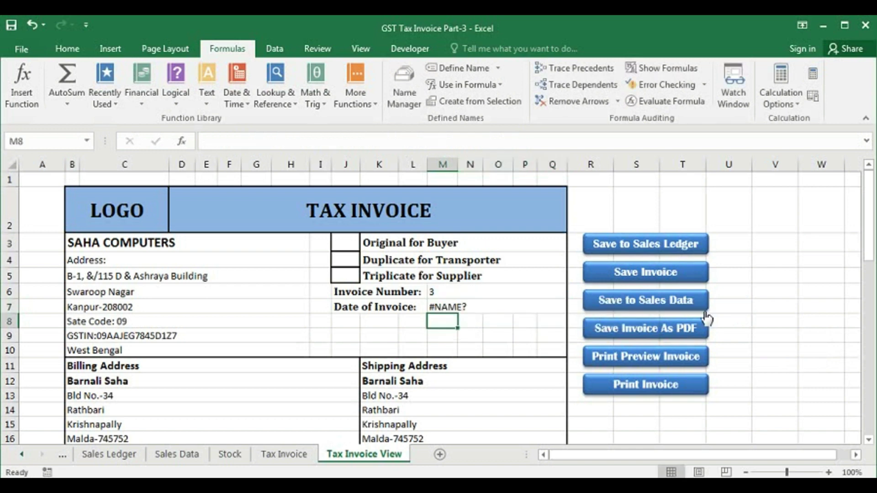
{"action": "double_click", "coordinate": [462, 309]}
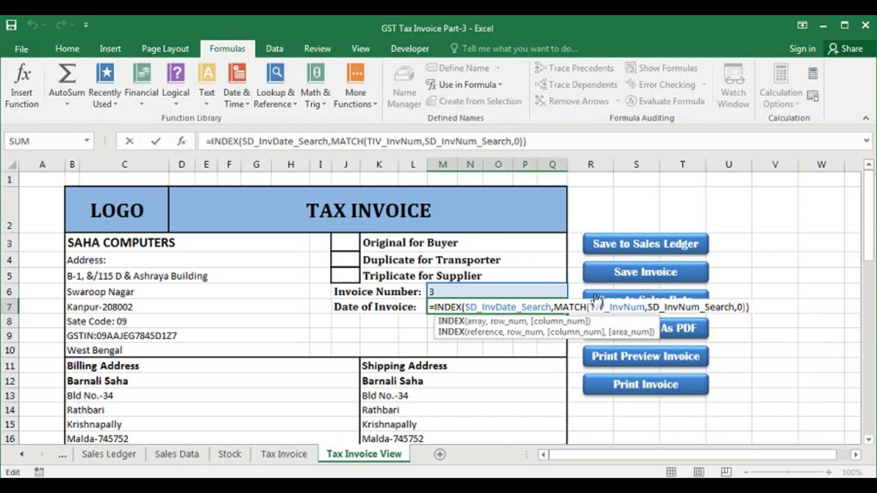
{"action": "key", "text": "Return"}
Step: Define the workbook name SD_InvNum_Search from the Sales Data sheet using the copied formula =OFFSET('Sales Data'!$A$1,MATCH(TIV_InvNum,SD_InvNum,0)+1,0,COUNTIF(SD_InvNum,TIV_InvNum),1)
{"action": "left_click", "coordinate": [177, 454]}
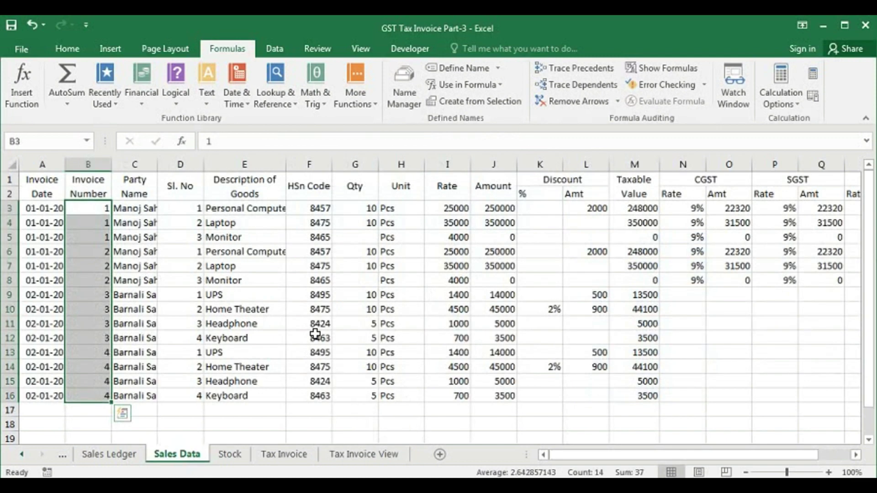
{"action": "left_click", "coordinate": [84, 240]}
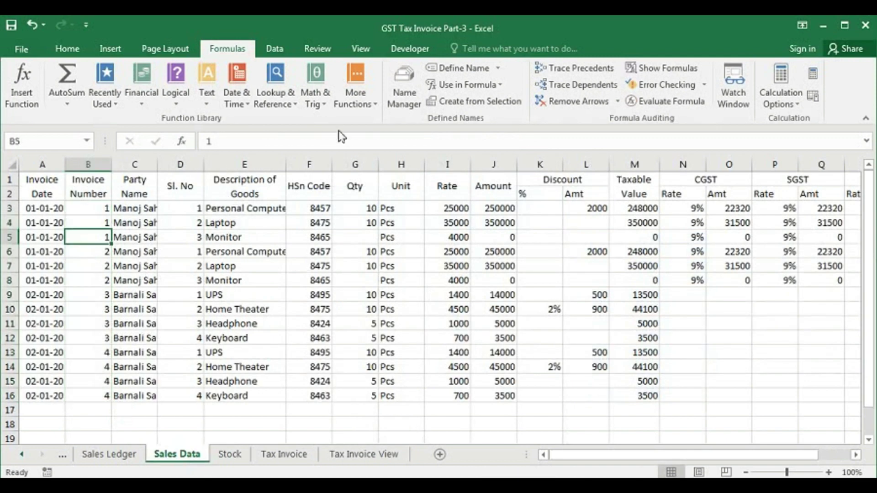
{"action": "left_click", "coordinate": [403, 86]}
{"action": "left_click", "coordinate": [357, 135]}
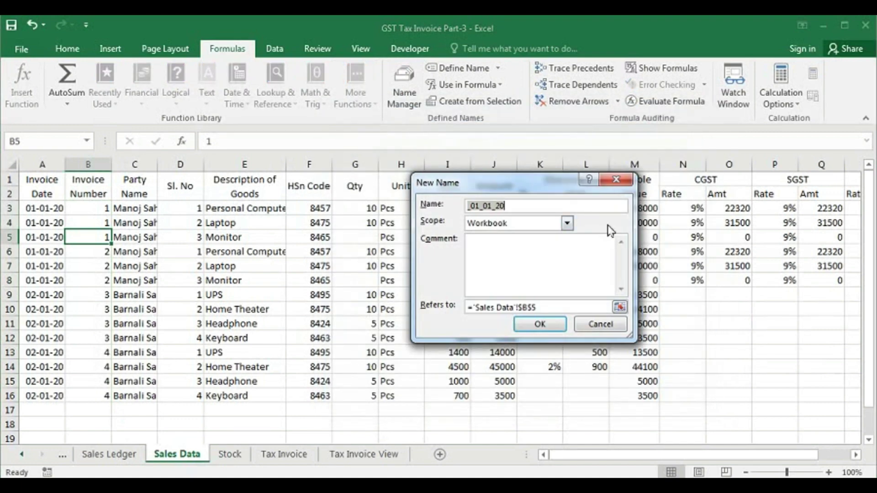
{"action": "type", "text": "SD_InvNum_Search"}
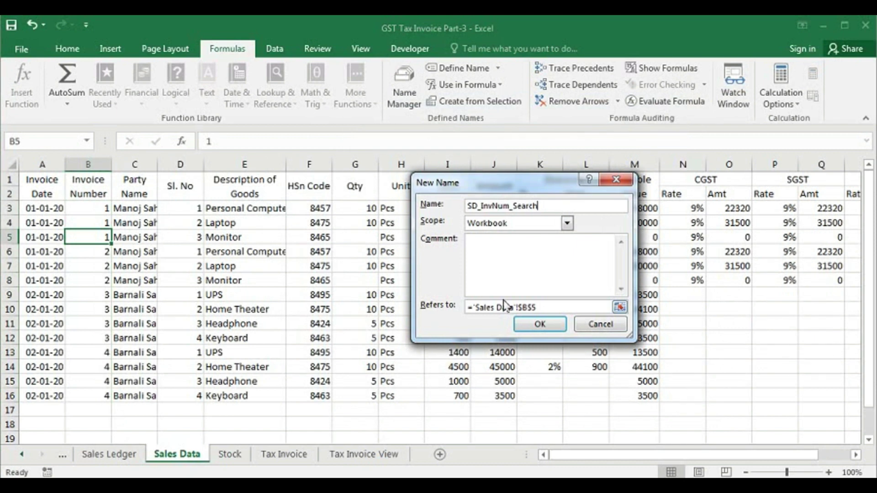
{"action": "left_click", "coordinate": [548, 307]}
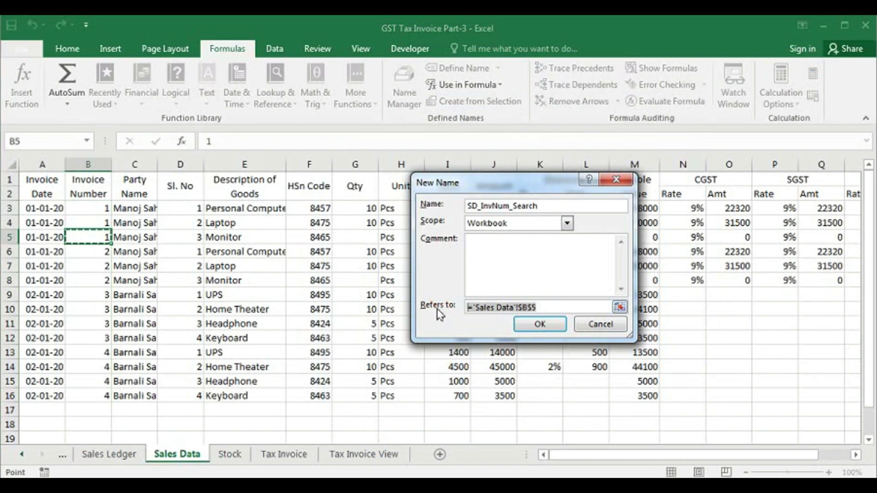
{"action": "key", "text": "ctrl+v"}
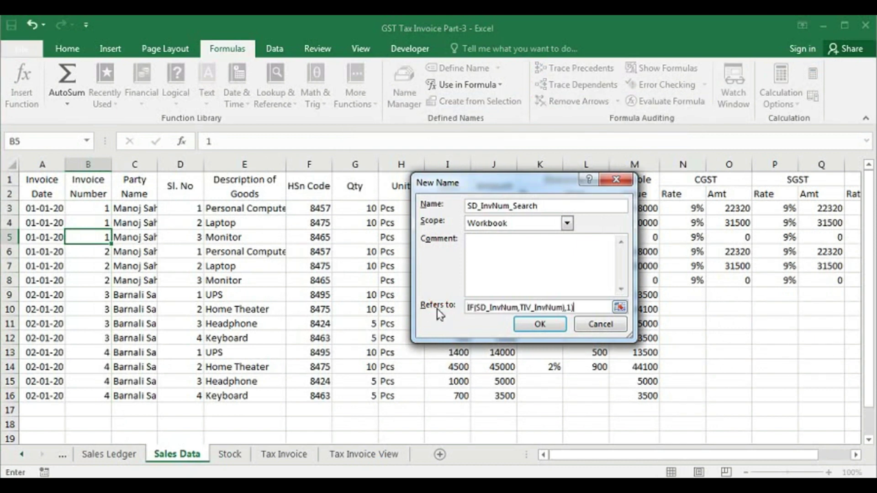
{"action": "left_click", "coordinate": [540, 325]}
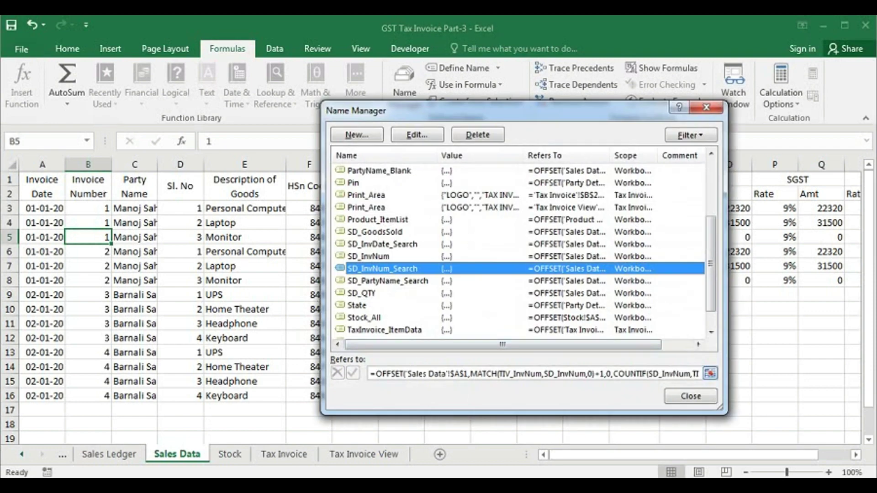
Step: Change the OFFSET start reference of SD_InvNum_Search to 'Sales Data'!$B$1 and check the range it covers
{"action": "left_click", "coordinate": [457, 373]}
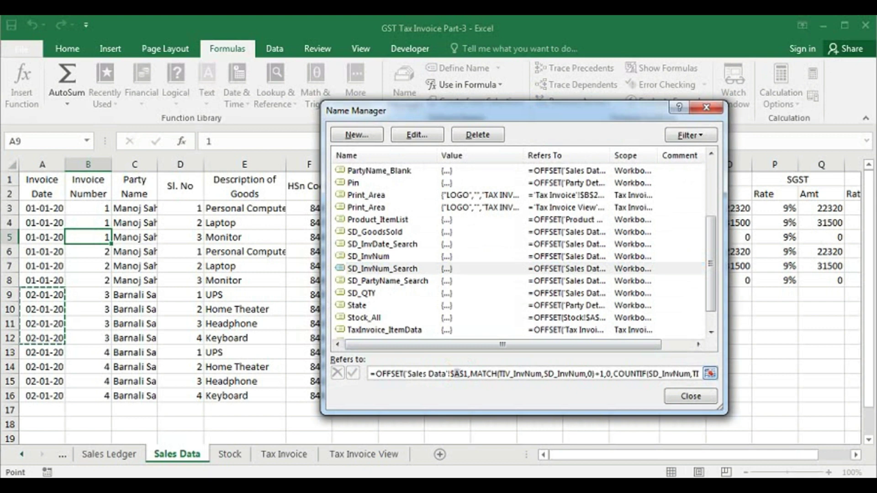
{"action": "key", "text": "BackSpace"}
{"action": "type", "text": "B"}
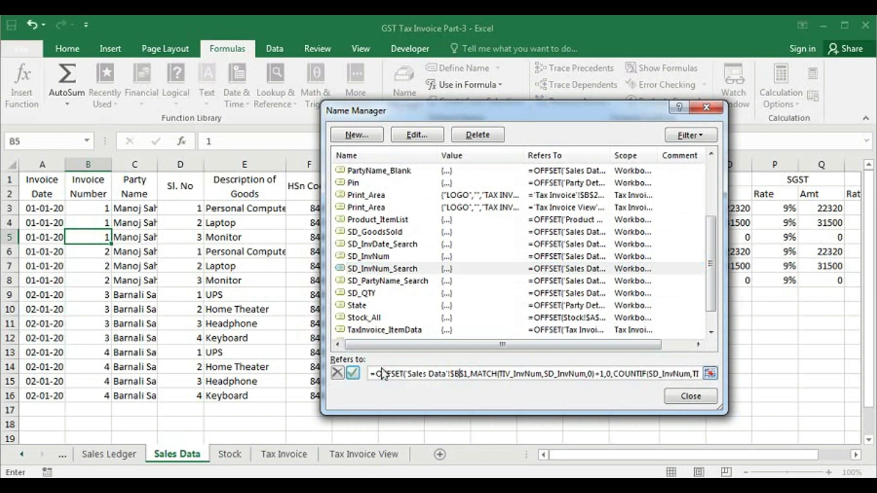
{"action": "left_click", "coordinate": [354, 375]}
{"action": "left_click", "coordinate": [412, 373]}
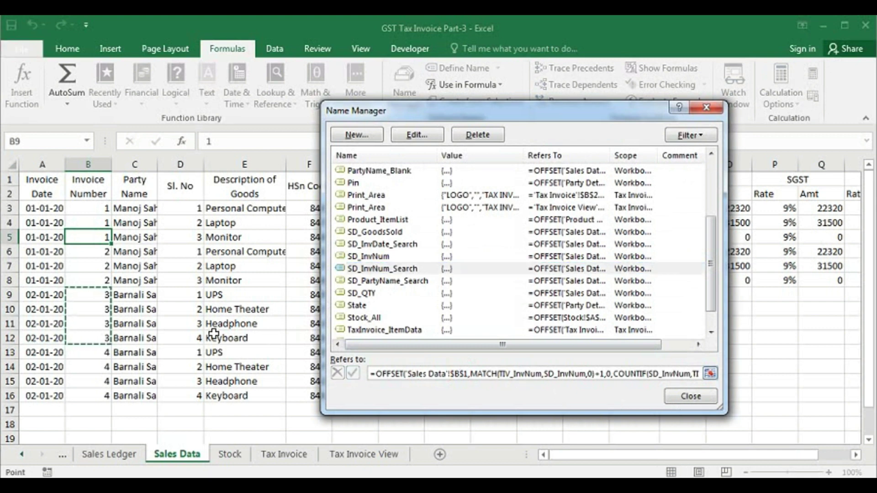
{"action": "left_click", "coordinate": [676, 399]}
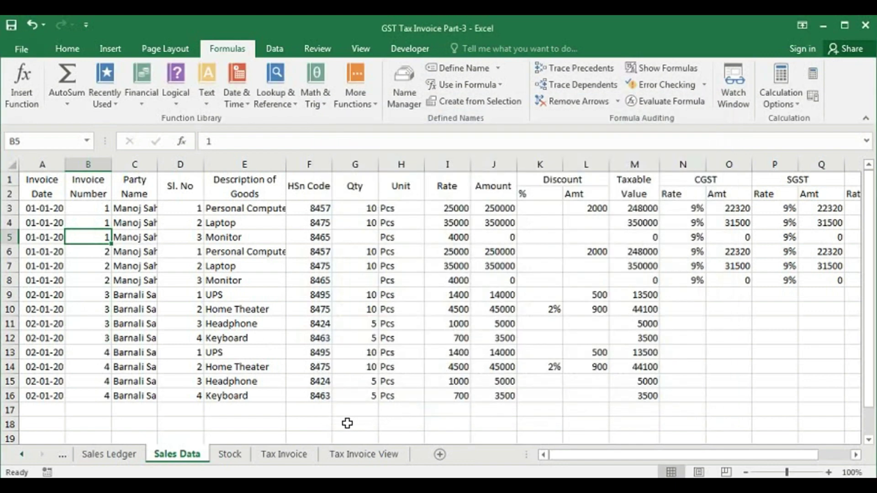
Step: Test the date lookup on the Tax Invoice View sheet by setting the Invoice Number to 1
{"action": "left_click", "coordinate": [359, 454]}
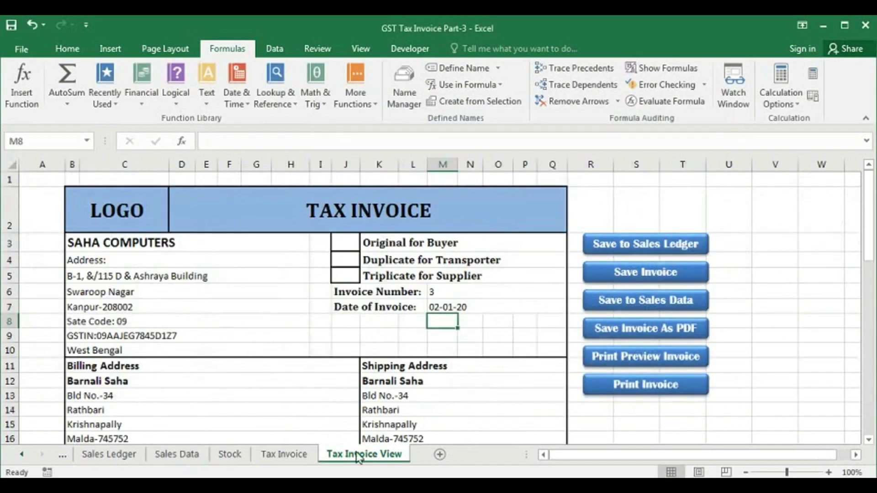
{"action": "left_click", "coordinate": [447, 306]}
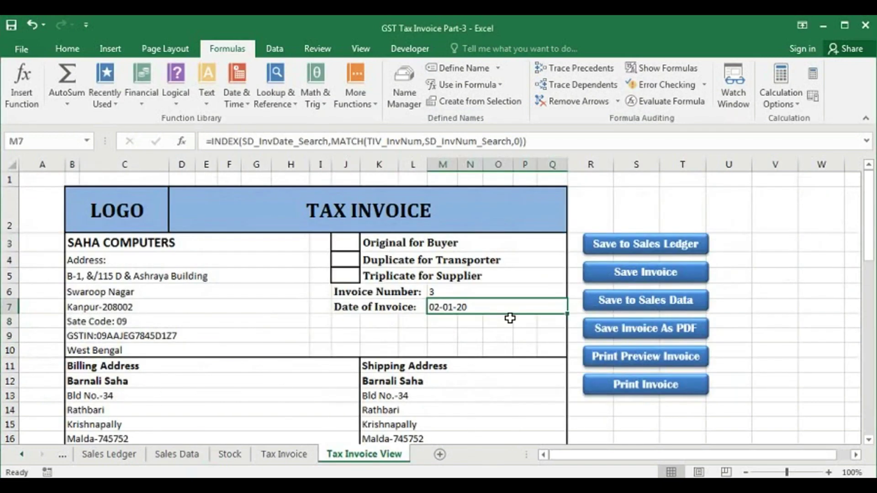
{"action": "left_click", "coordinate": [172, 455]}
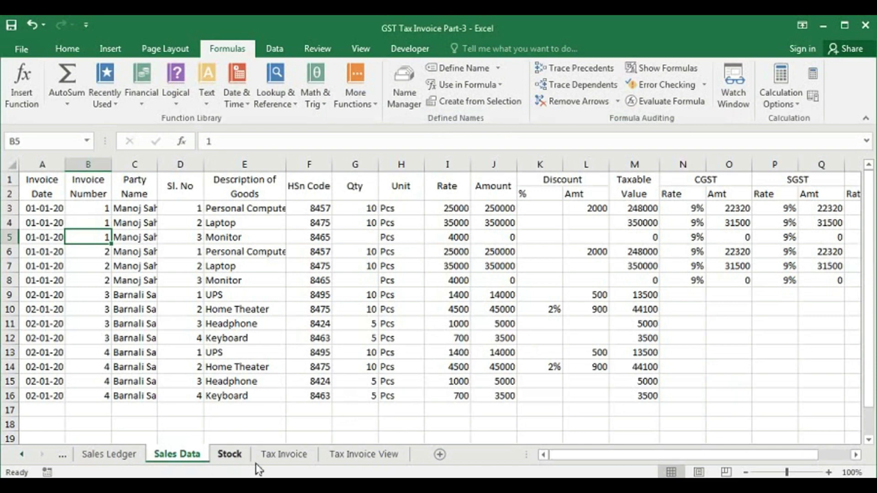
{"action": "left_click", "coordinate": [365, 454]}
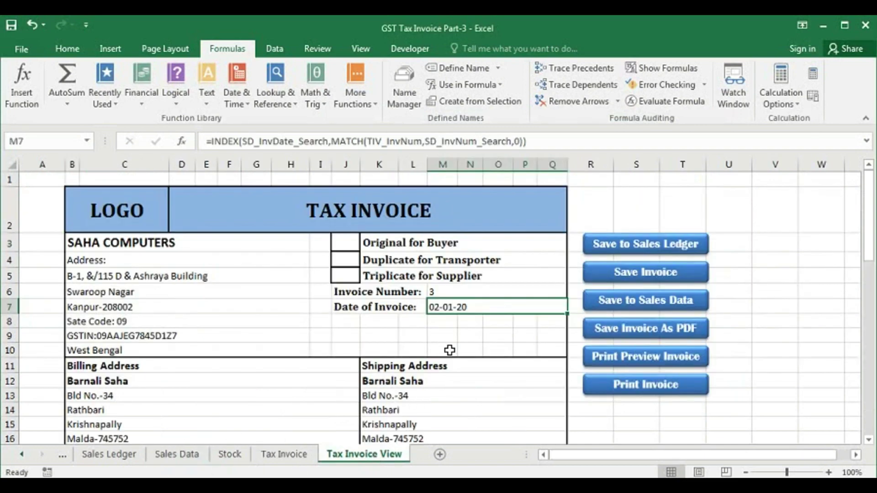
{"action": "left_click", "coordinate": [453, 288]}
{"action": "type", "text": "1"}
{"action": "key", "text": "Return"}
{"action": "scroll", "coordinate": [485, 315], "scroll_direction": "down", "scroll_amount": 1}
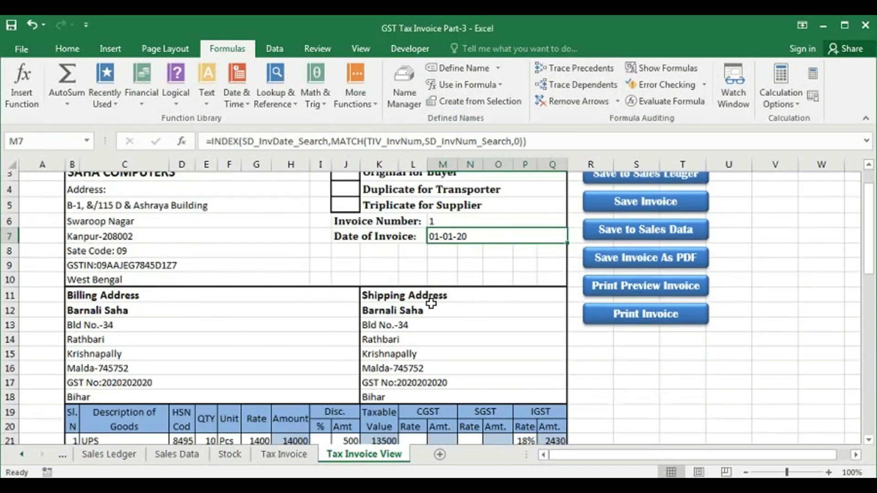
Step: Set the data validation of the billing party name cell B12 to Any value and clear its content
{"action": "left_click", "coordinate": [135, 301]}
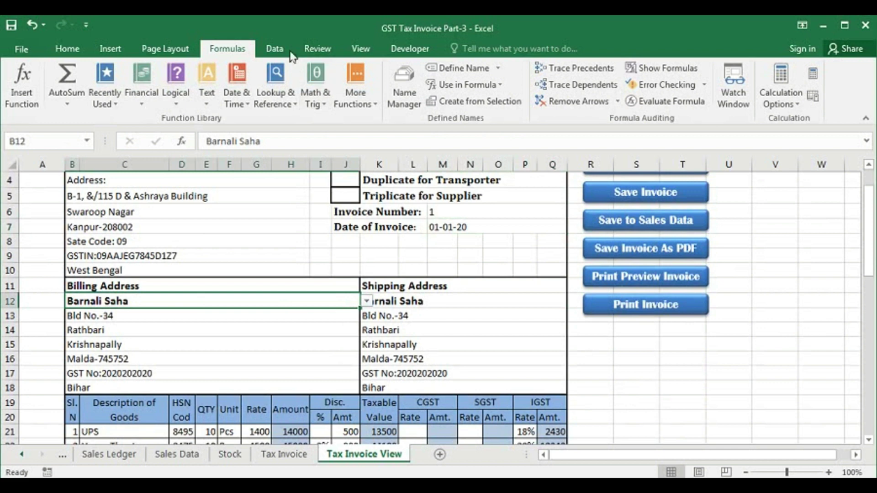
{"action": "left_click", "coordinate": [274, 48]}
{"action": "left_click", "coordinate": [496, 103]}
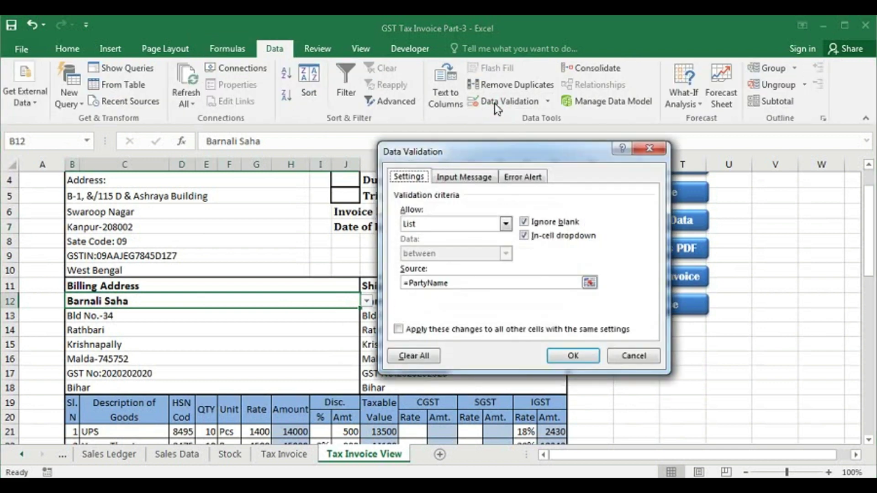
{"action": "left_click", "coordinate": [506, 224]}
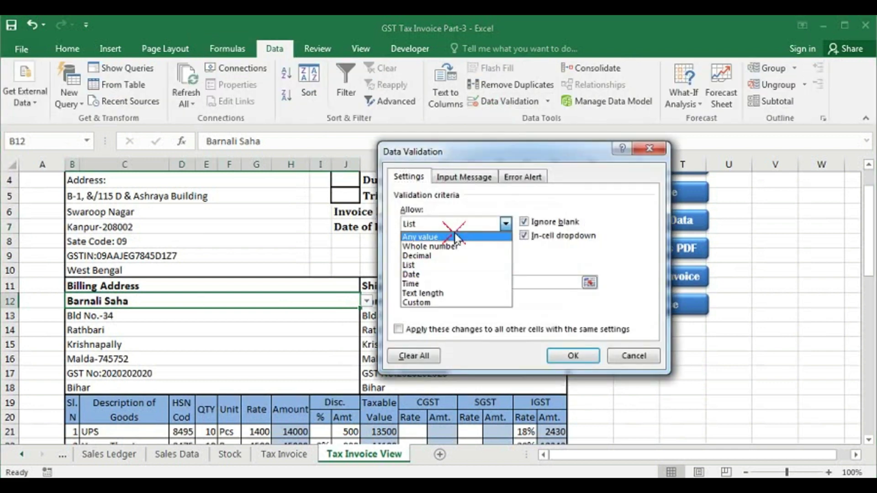
{"action": "left_click", "coordinate": [444, 237]}
{"action": "left_click", "coordinate": [557, 352]}
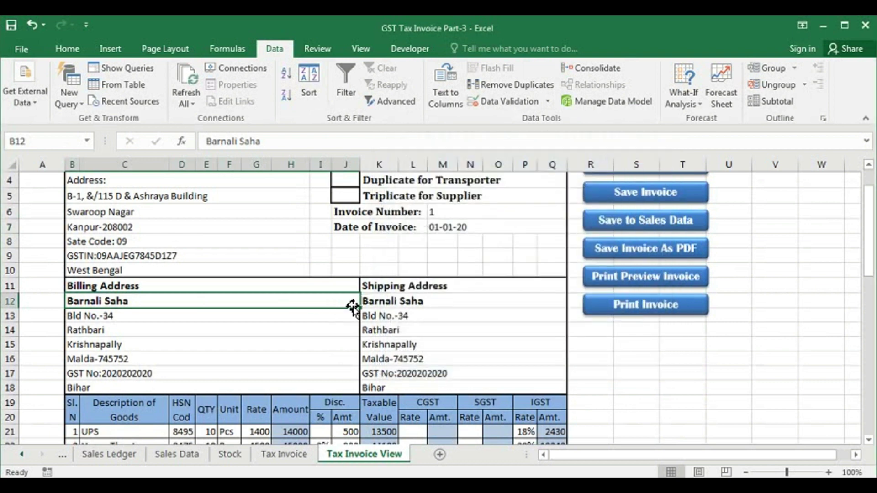
{"action": "key", "text": "Delete"}
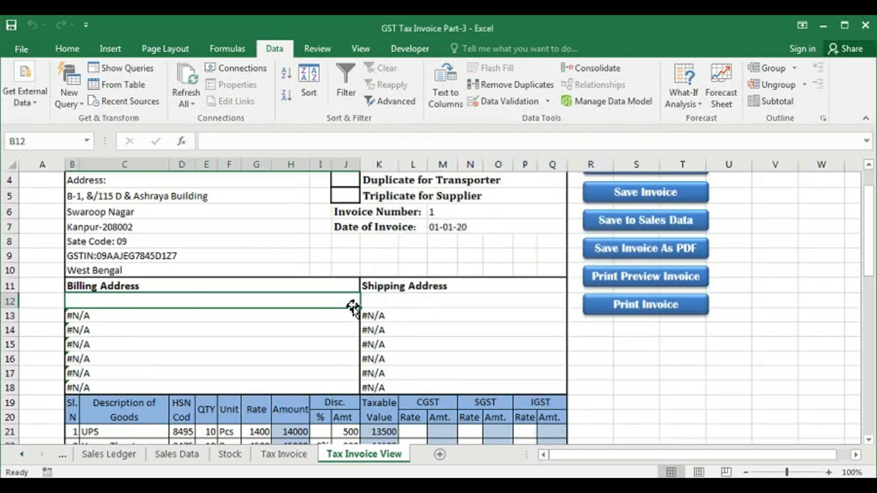
Step: Wrap the billing address formulas in B13 and B14 in IFERROR with "" as the fallback value
{"action": "double_click", "coordinate": [78, 316]}
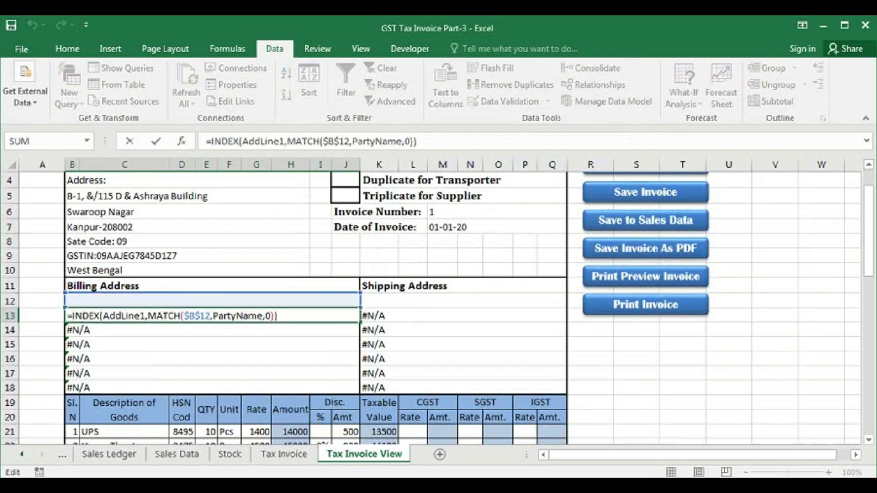
{"action": "type", "text": "IFERROR("}
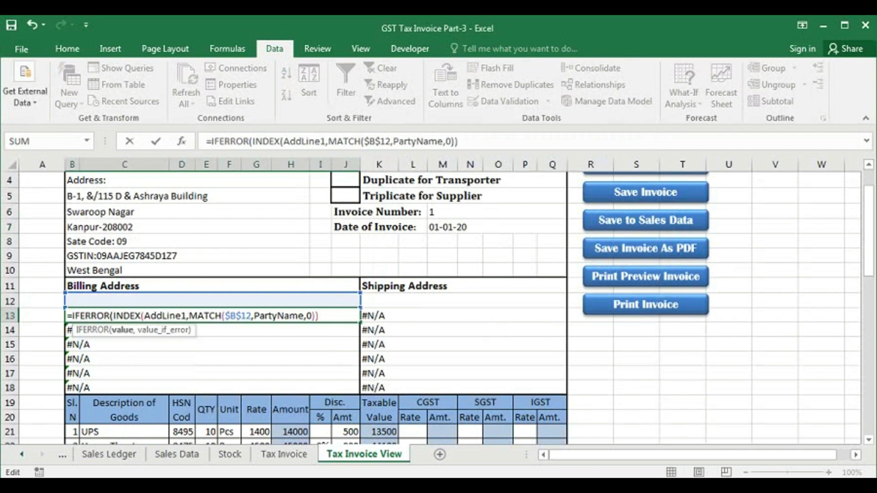
{"action": "type", "text": ",\"\")"}
{"action": "key", "text": "Return"}
{"action": "double_click", "coordinate": [73, 330]}
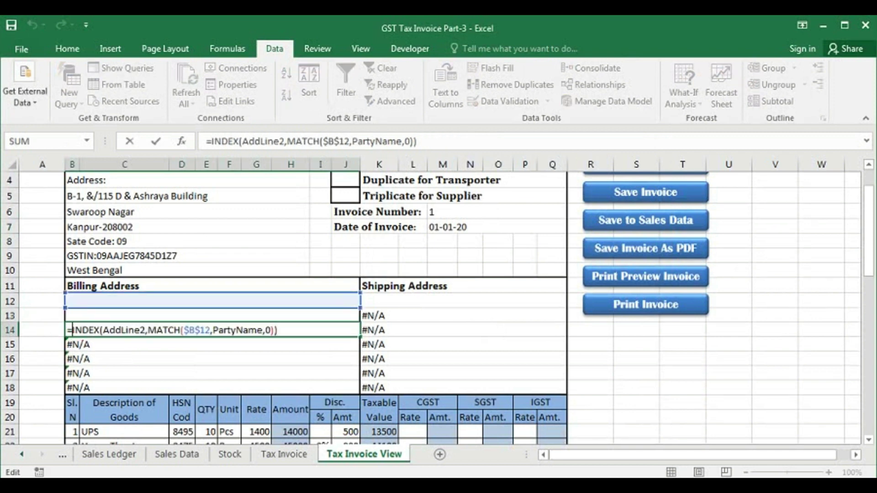
{"action": "type", "text": "IFERROR(,\"\")"}
{"action": "key", "text": "Return"}
Step: Wrap the billing address and pin formulas in B15 and B16 in IFERROR with a "" fallback
{"action": "double_click", "coordinate": [72, 344]}
{"action": "type", "text": "IFERROR("}
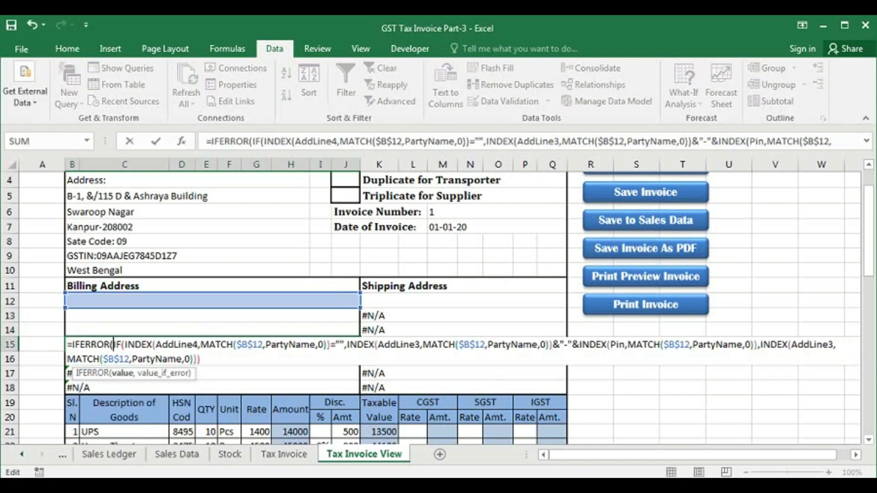
{"action": "type", "text": ",\"\")"}
{"action": "key", "text": "Return"}
{"action": "double_click", "coordinate": [98, 359]}
{"action": "type", "text": "IFERROR("}
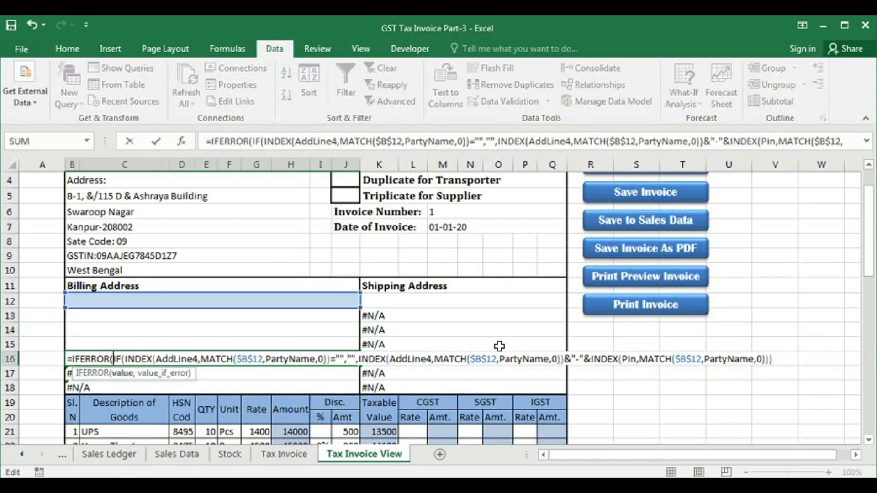
{"action": "type", "text": ",\"\")"}
{"action": "key", "text": "Return"}
Step: Wrap the billing GST No formula in B17 and the State formula in B18 in IFERROR returning "" on error
{"action": "double_click", "coordinate": [72, 373]}
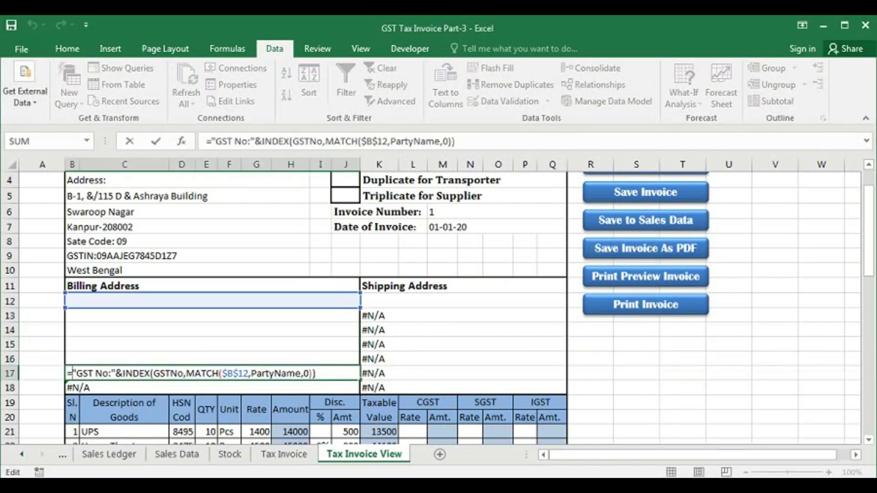
{"action": "type", "text": "IFERROR("}
{"action": "type", "text": ",\"\")"}
{"action": "key", "text": "Return"}
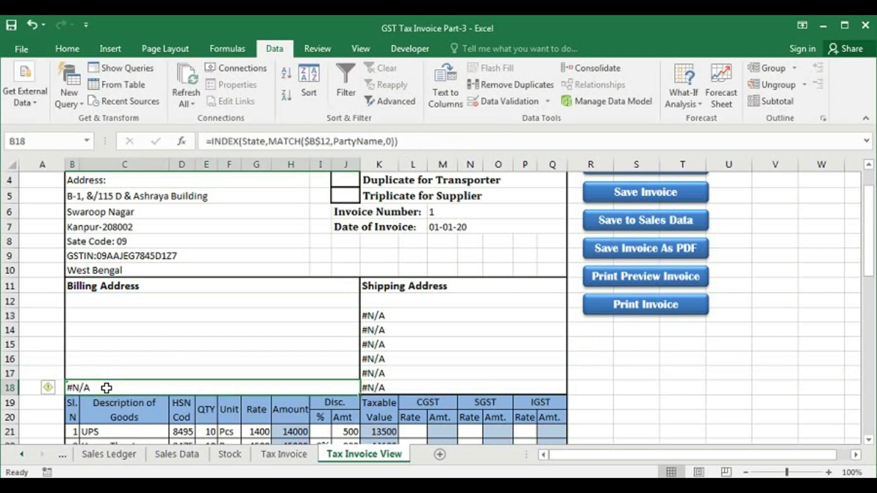
{"action": "double_click", "coordinate": [106, 388]}
{"action": "left_click", "coordinate": [72, 388]}
{"action": "type", "text": "IFERROR("}
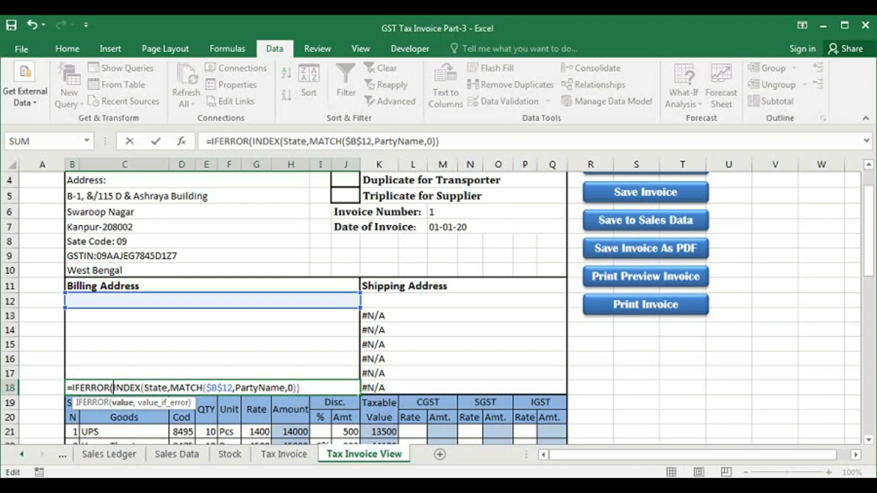
{"action": "type", "text": ",\"\")"}
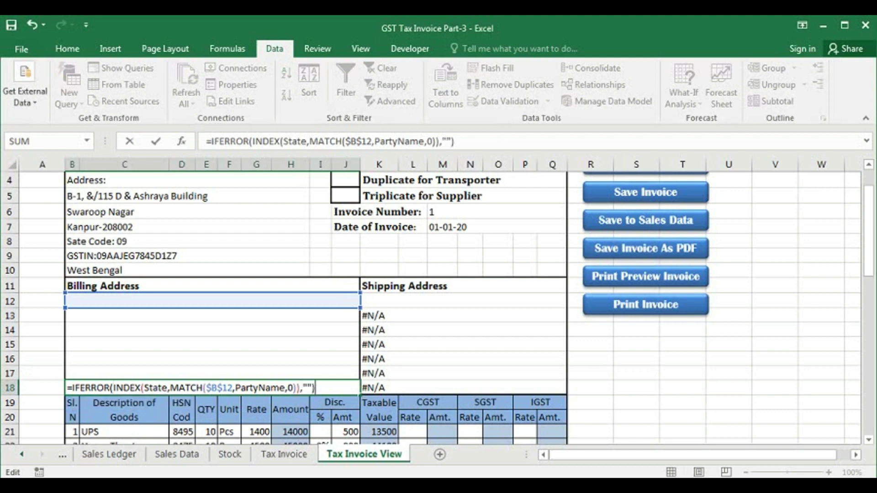
{"action": "key", "text": "Return"}
Step: Start an INDEX formula in the billing party name cell B12 with SD_PartyName_Search as the array
{"action": "left_click", "coordinate": [178, 302]}
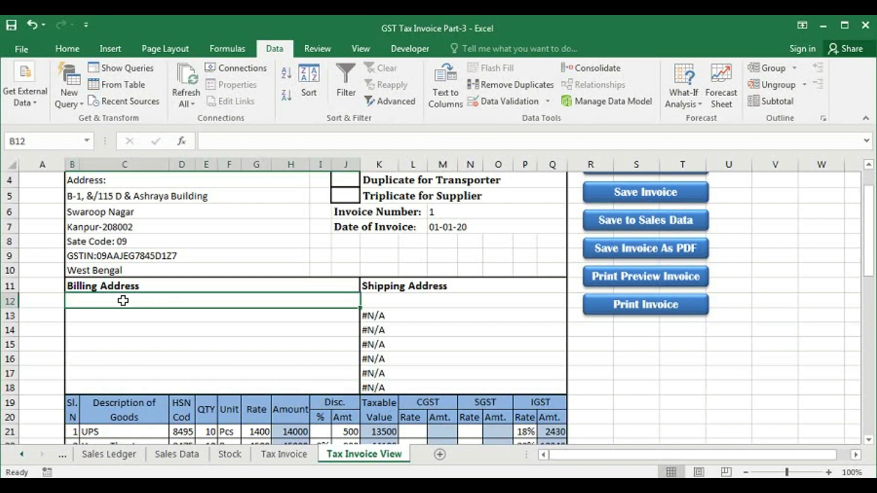
{"action": "type", "text": "="}
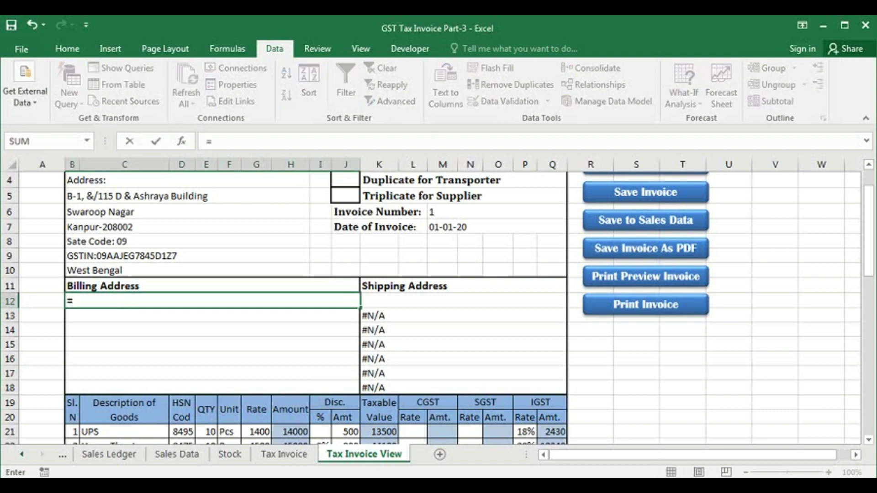
{"action": "type", "text": "inde"}
{"action": "key", "text": "Tab"}
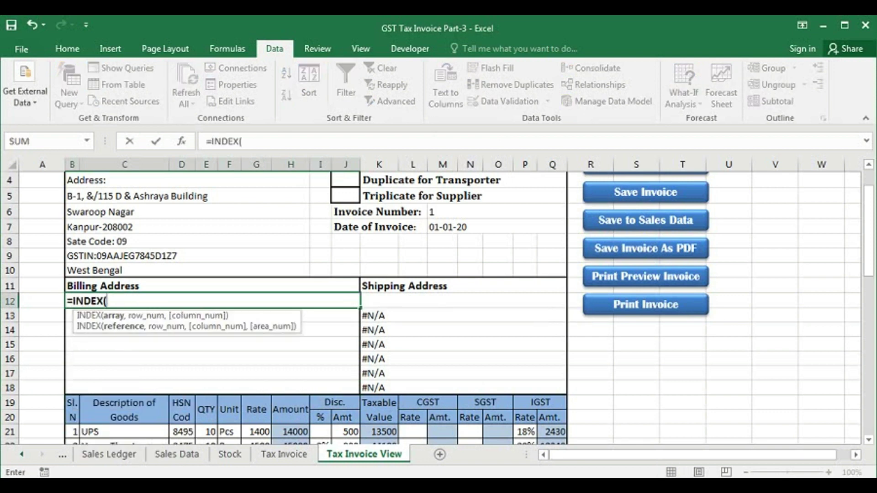
{"action": "type", "text": "sd"}
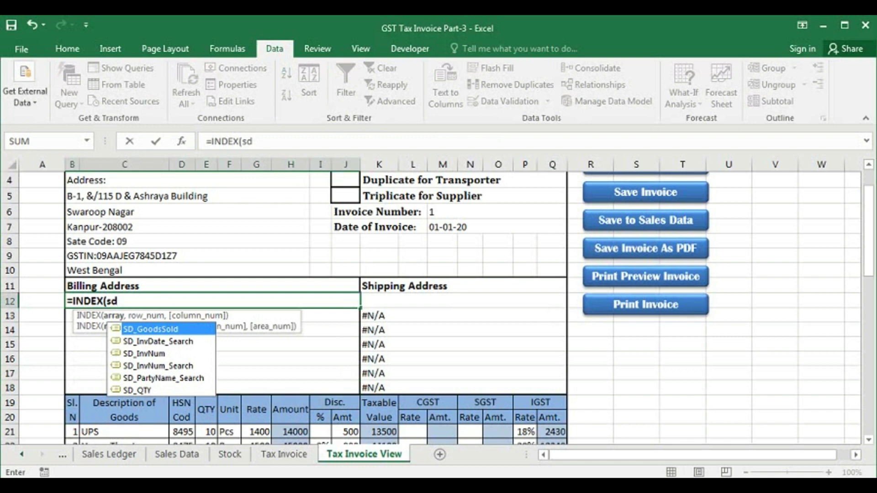
{"action": "key", "text": "Down"}
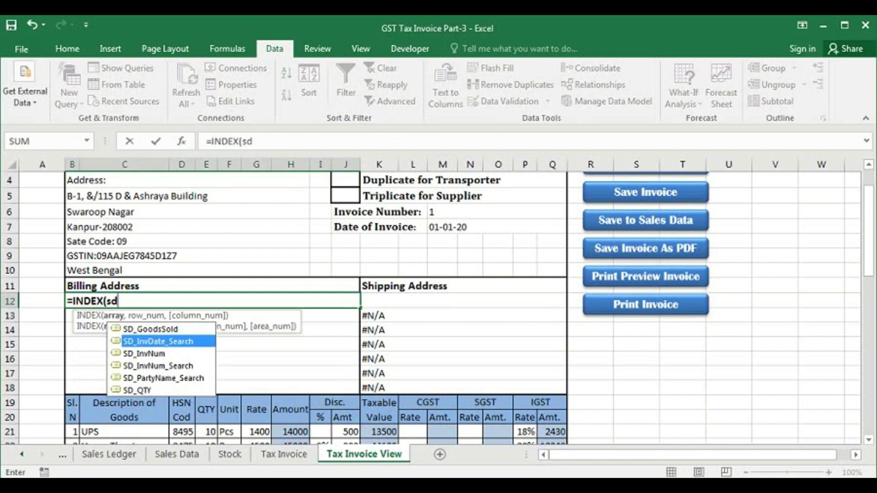
{"action": "key", "text": "Down"}
{"action": "key", "text": "Down"}
{"action": "key", "text": "Down"}
{"action": "key", "text": "Tab"}
{"action": "type", "text": ","}
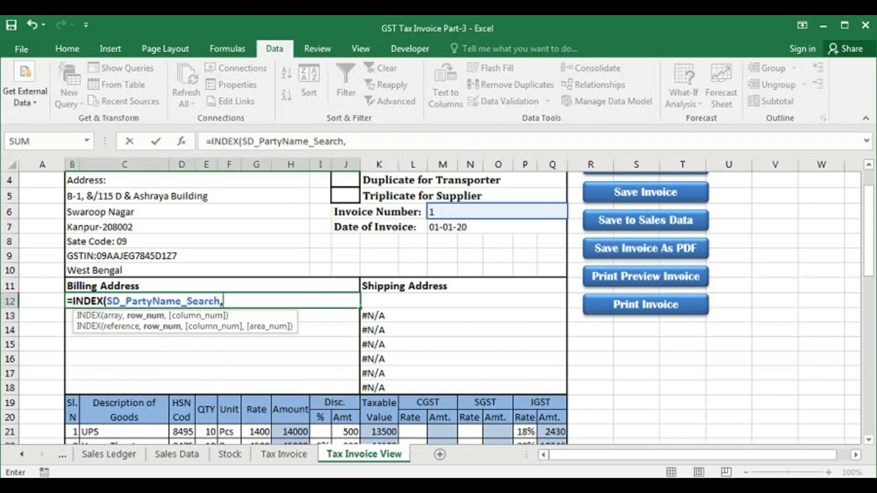
Step: Nest MATCH as the row number in the B12 formula, with the invoice number cell TIV_InvNum as its lookup value
{"action": "type", "text": "matc"}
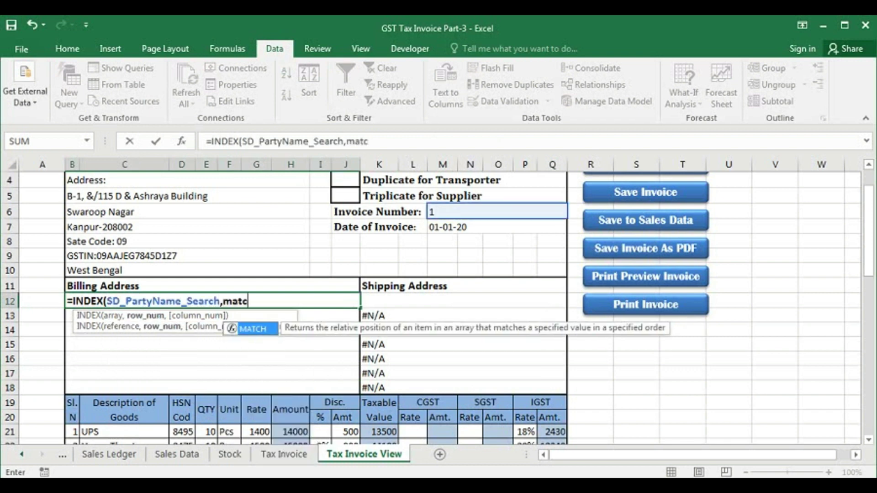
{"action": "key", "text": "Tab"}
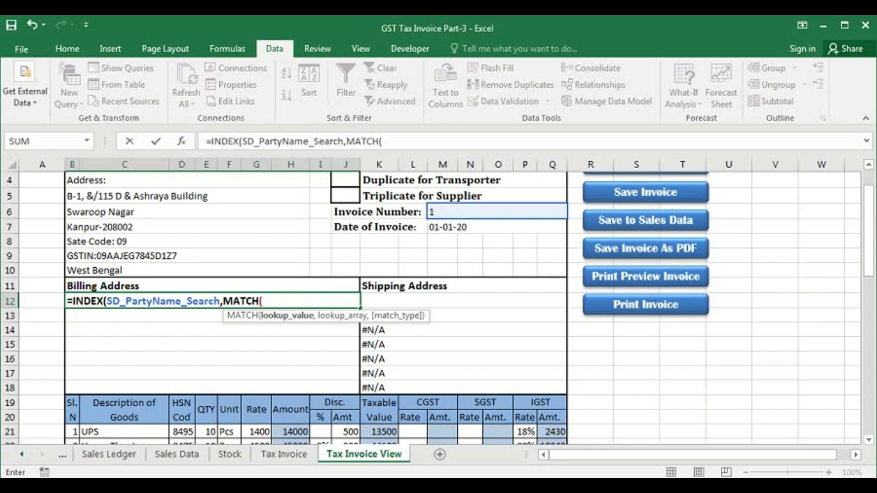
{"action": "left_click", "coordinate": [454, 210]}
{"action": "type", "text": ","}
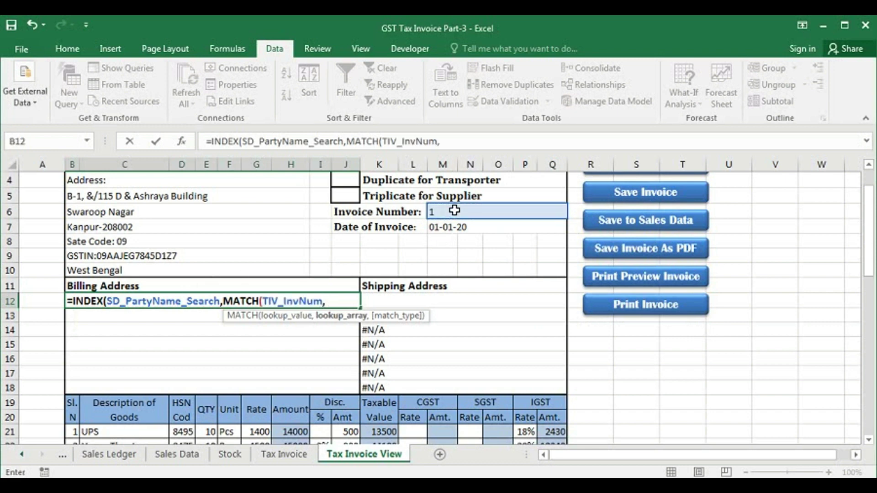
{"action": "type", "text": "inv"}
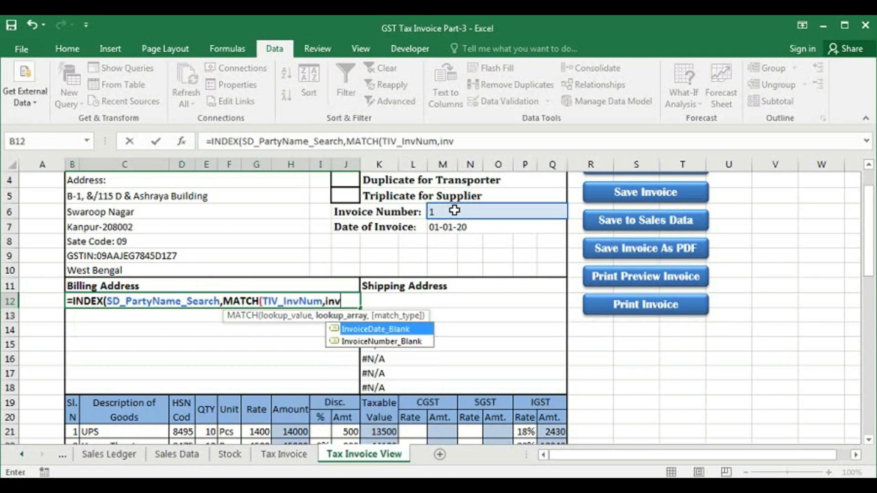
{"action": "key", "text": "BackSpace"}
{"action": "key", "text": "BackSpace"}
{"action": "key", "text": "BackSpace"}
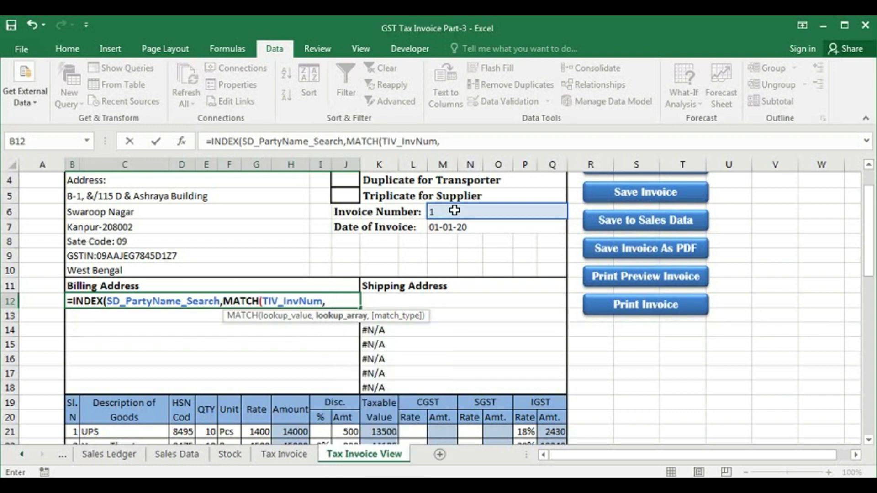
Step: Complete the B12 formula with SD_InvNum_Search as the lookup array and 0 as the match type
{"action": "type", "text": "sd"}
{"action": "key", "text": "Down"}
{"action": "key", "text": "Down"}
{"action": "key", "text": "Down"}
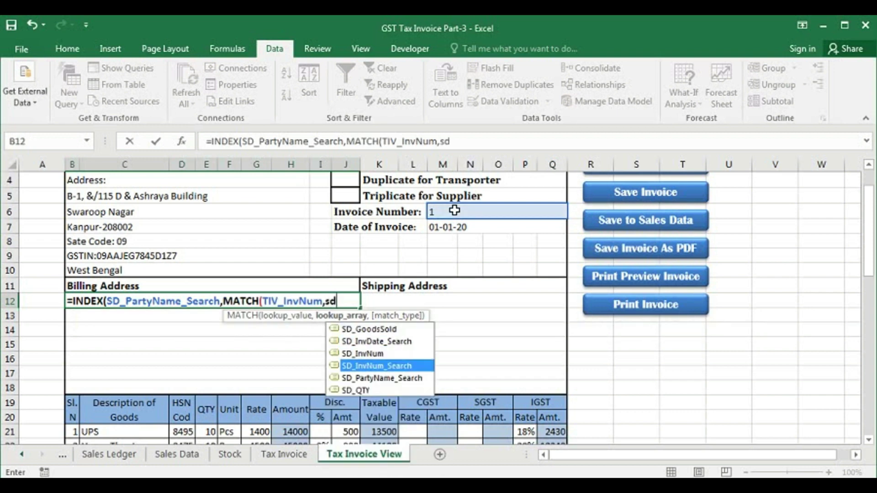
{"action": "key", "text": "Tab"}
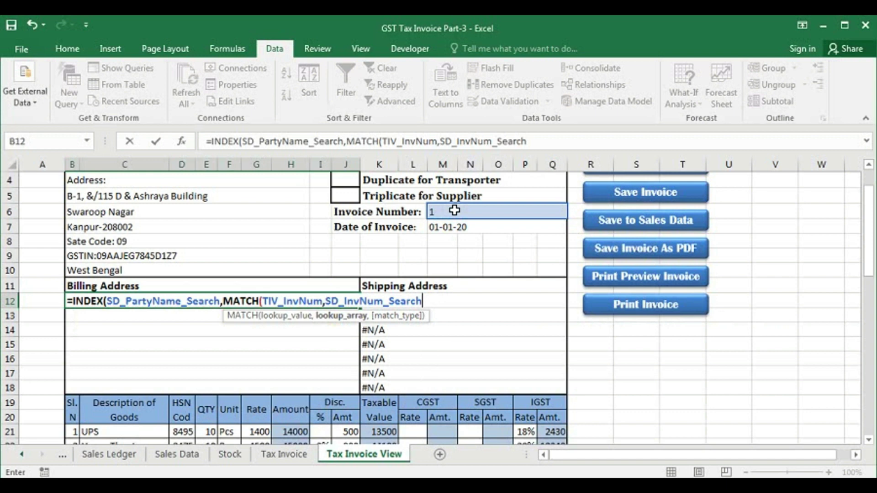
{"action": "type", "text": ",0))"}
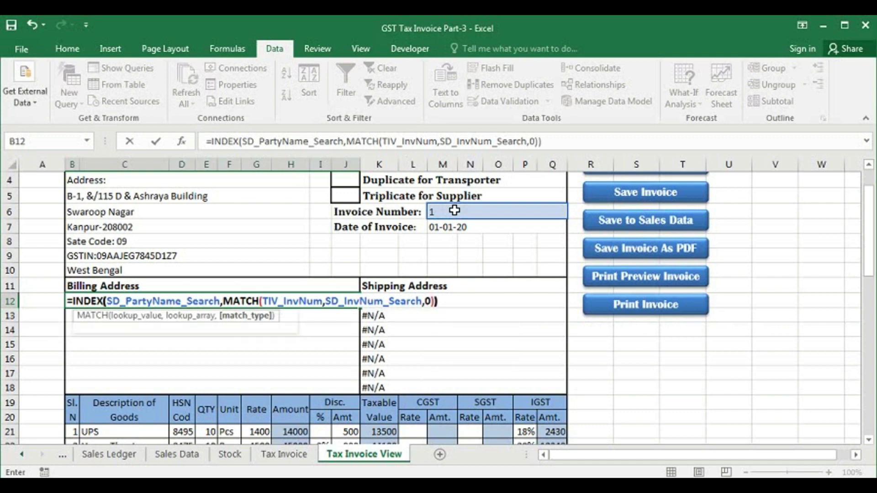
{"action": "key", "text": "Return"}
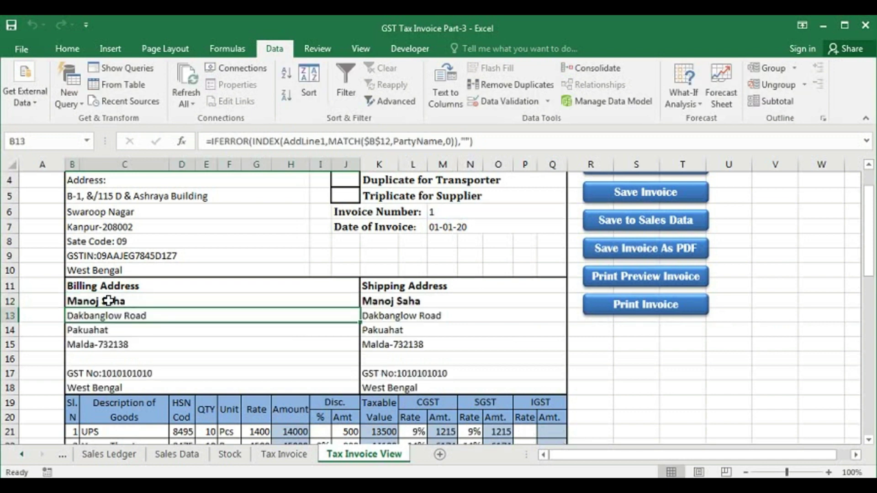
Step: Set the invoice number in M6 to 3 to test the billing party lookup
{"action": "left_click", "coordinate": [93, 300]}
{"action": "left_click", "coordinate": [457, 212]}
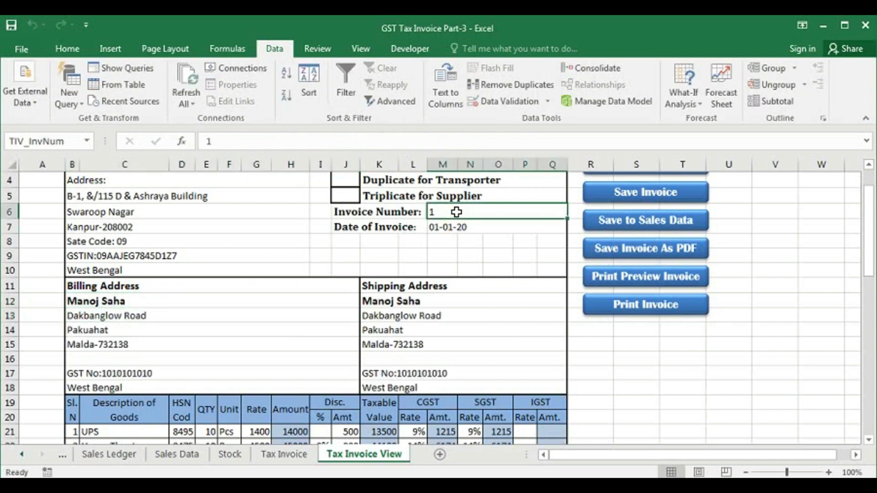
{"action": "type", "text": "3"}
{"action": "key", "text": "Return"}
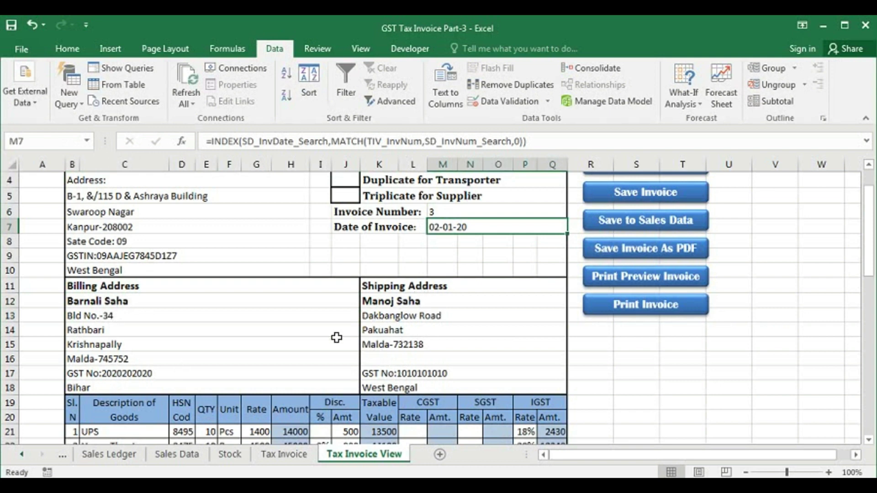
Step: Compare the billing party and invoice number on the Tax Invoice sheet with those on Tax Invoice View
{"action": "left_click", "coordinate": [269, 453]}
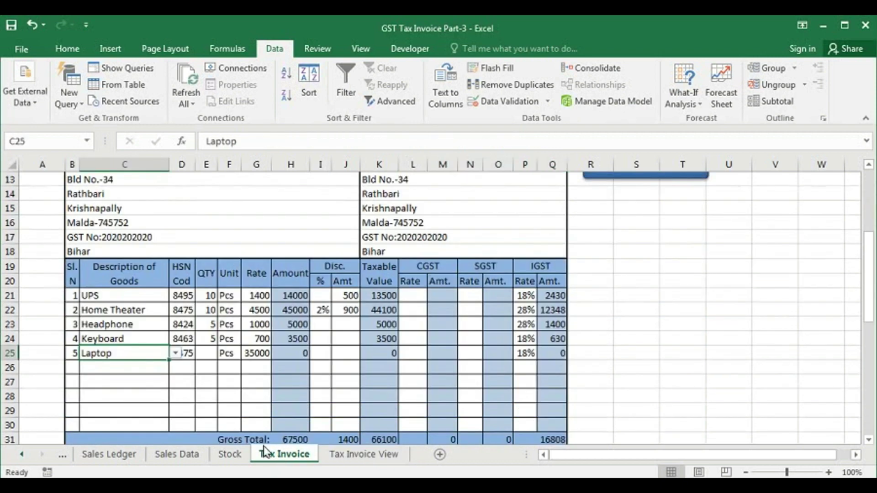
{"action": "scroll", "coordinate": [225, 317], "scroll_direction": "up", "scroll_amount": 4}
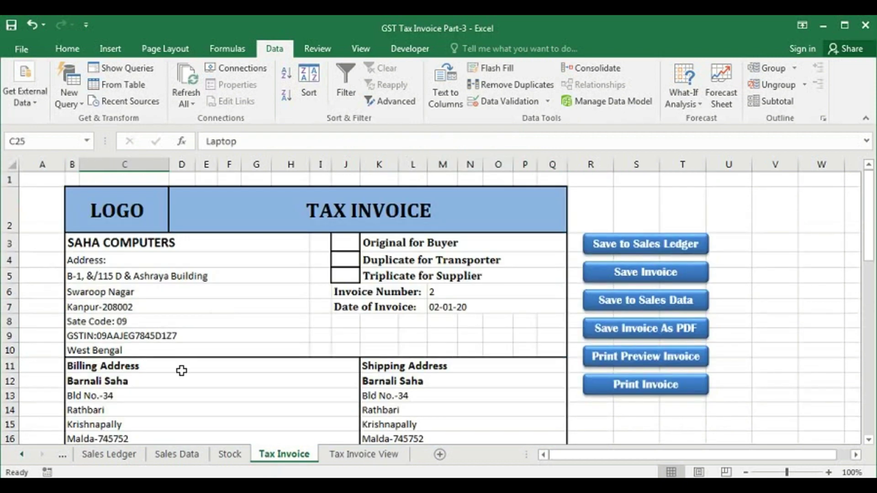
{"action": "left_click", "coordinate": [165, 381]}
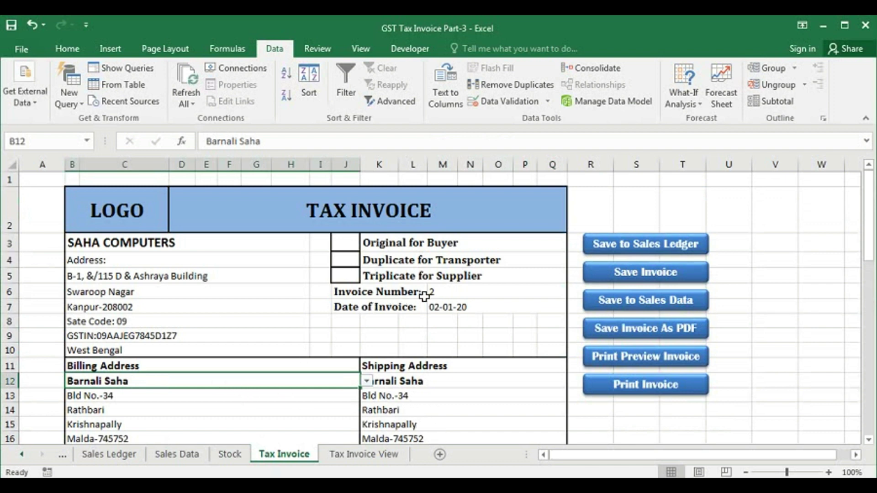
{"action": "left_click", "coordinate": [445, 291]}
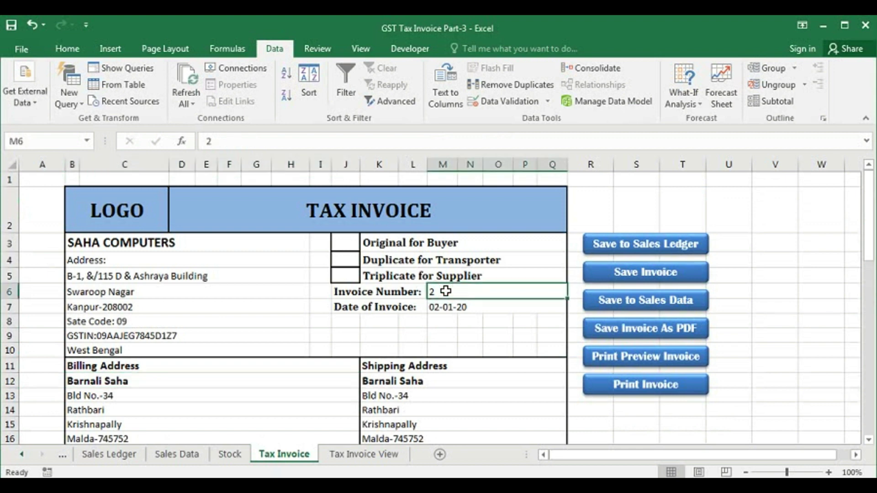
{"action": "left_click", "coordinate": [360, 455]}
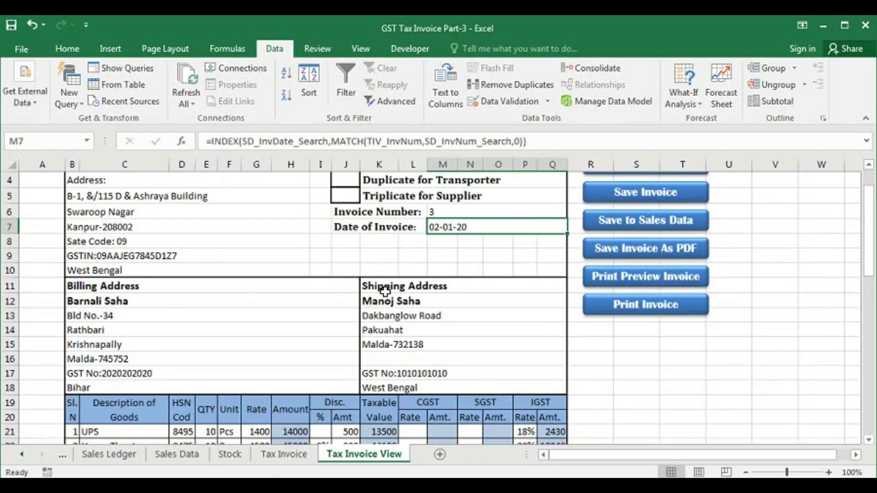
{"action": "left_click", "coordinate": [439, 209]}
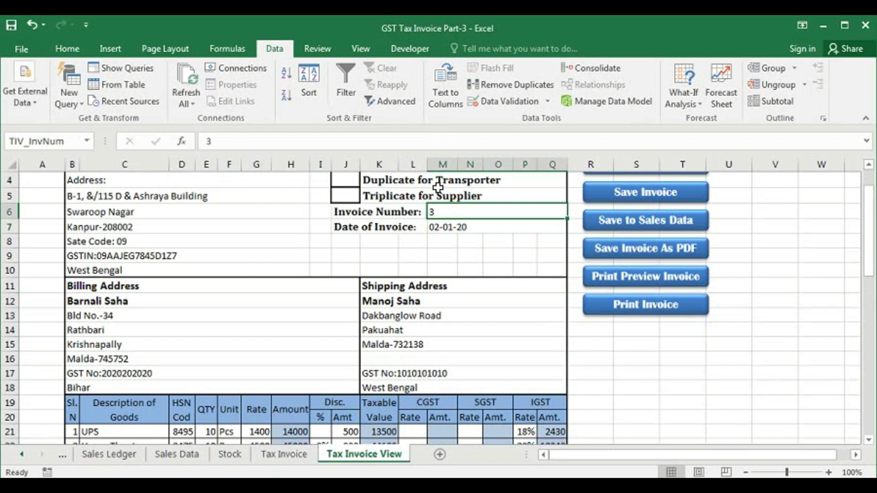
Step: In the Tax Invoice View sheet's Worksheet_Change code, change the shipping address trigger range to M6
{"action": "right_click", "coordinate": [343, 455]}
{"action": "left_click", "coordinate": [371, 353]}
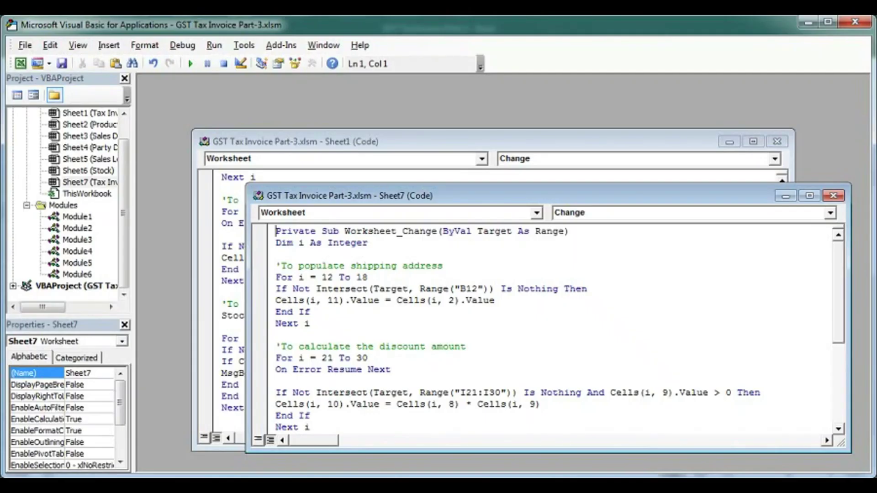
{"action": "left_click_drag", "start_coordinate": [428, 201], "coordinate": [420, 158]}
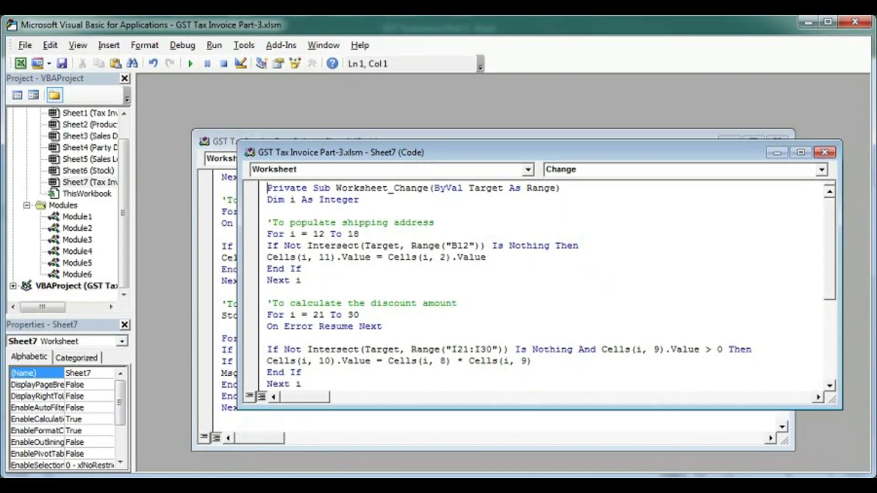
{"action": "left_click_drag", "start_coordinate": [451, 246], "coordinate": [468, 247]}
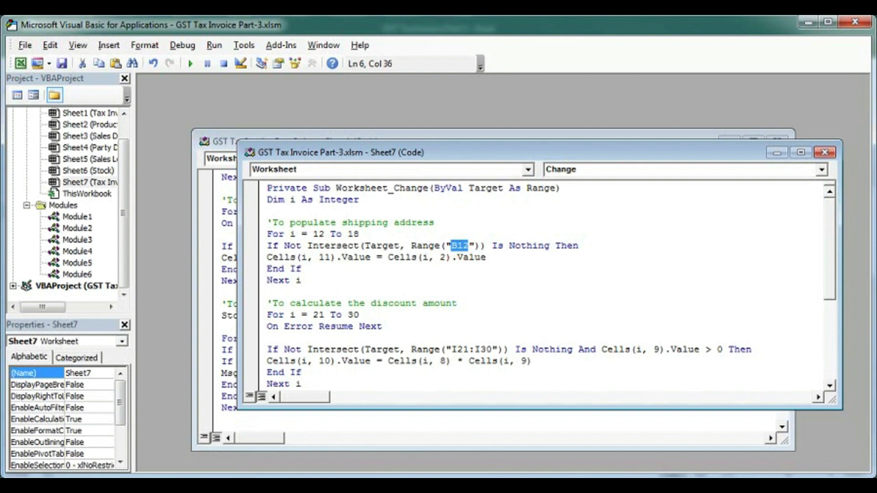
{"action": "type", "text": "M6"}
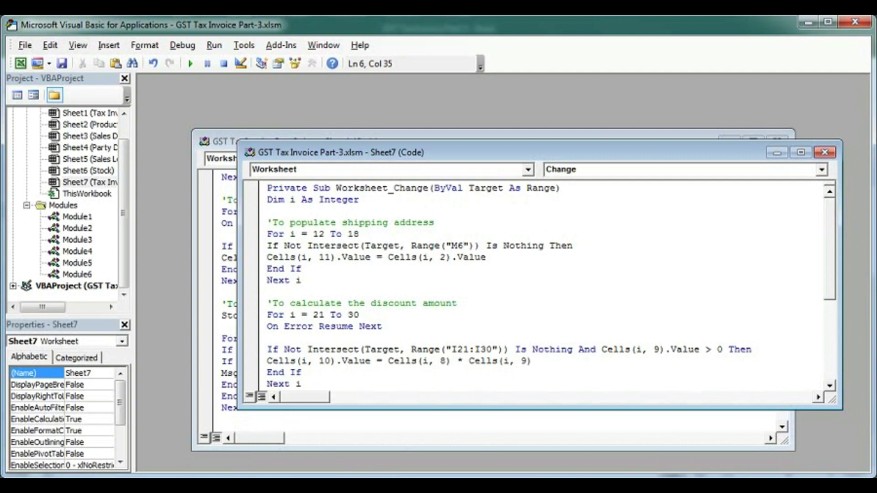
Step: Back on Tax Invoice View, test the shipping address update by entering invoice number 1 and then 3
{"action": "left_click", "coordinate": [318, 440]}
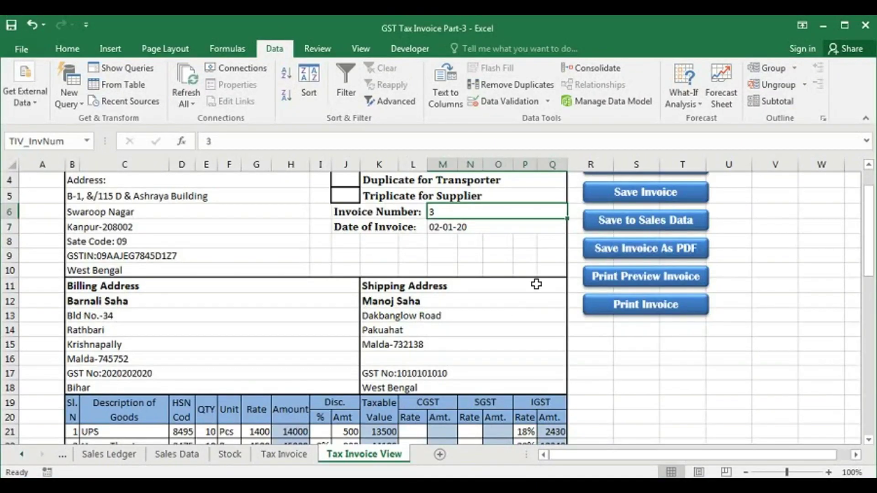
{"action": "type", "text": "1"}
{"action": "key", "text": "Return"}
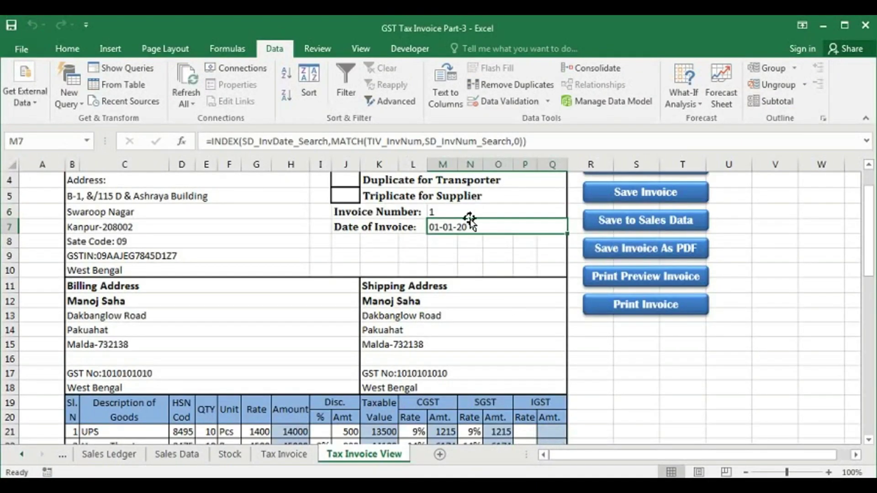
{"action": "left_click", "coordinate": [439, 211]}
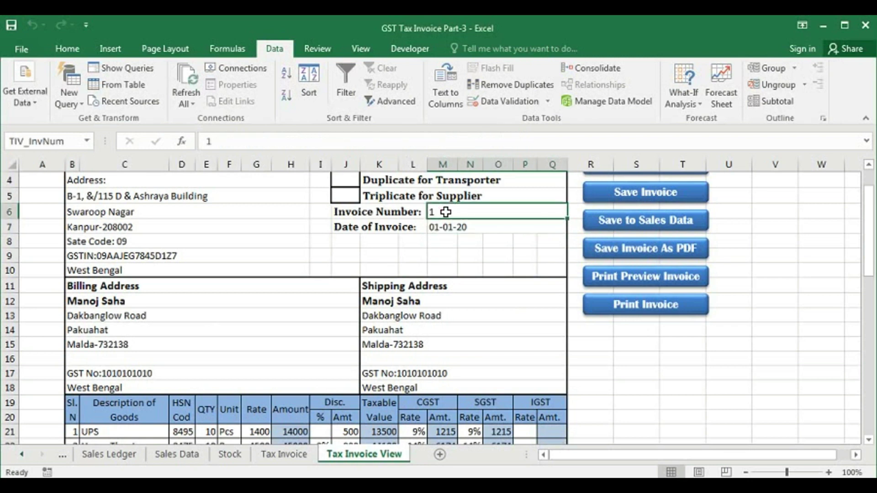
{"action": "type", "text": "3"}
{"action": "key", "text": "Return"}
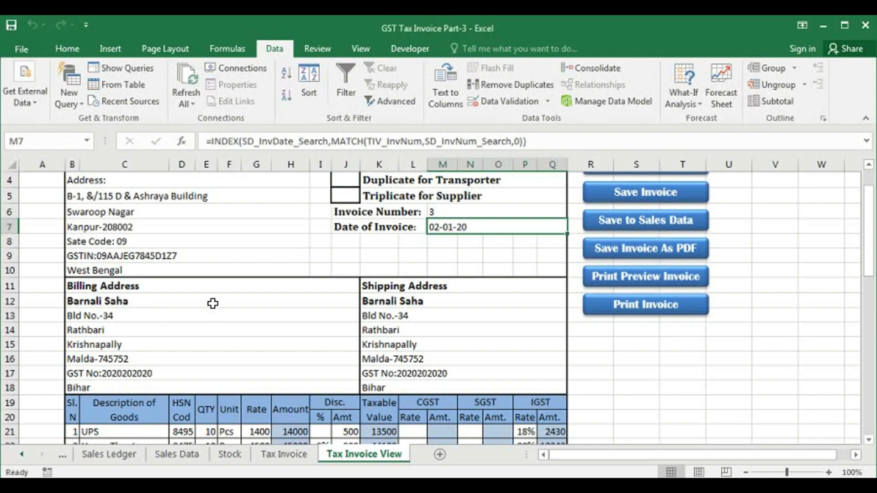
Step: Clear the serial numbers in B21:B30 of the goods table and select B21
{"action": "scroll", "coordinate": [223, 304], "scroll_direction": "down", "scroll_amount": 2}
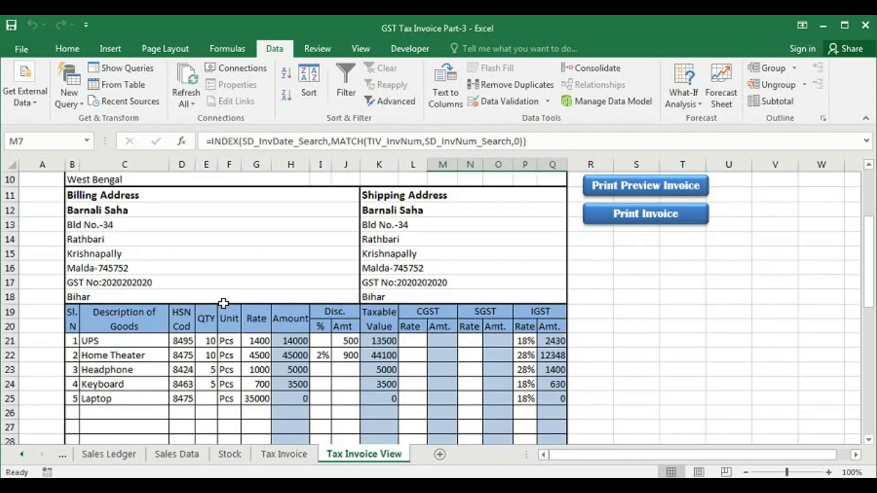
{"action": "scroll", "coordinate": [223, 304], "scroll_direction": "down", "scroll_amount": 1}
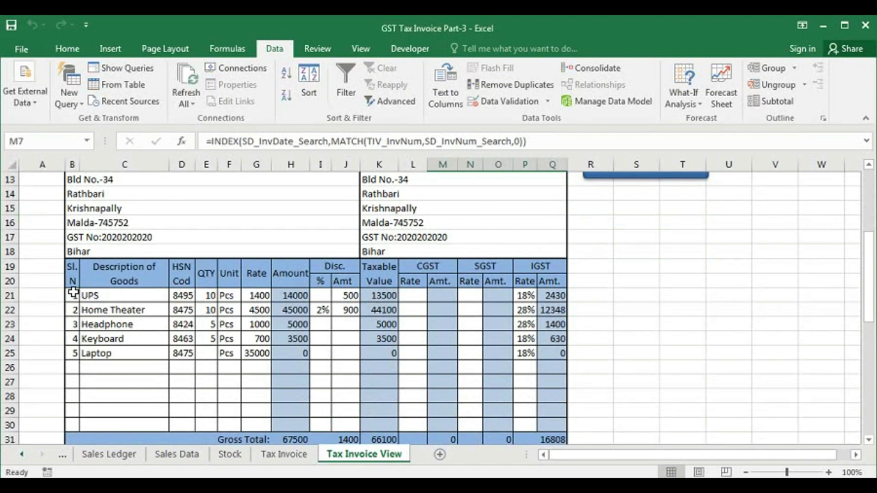
{"action": "left_click_drag", "start_coordinate": [73, 293], "coordinate": [72, 419]}
{"action": "key", "text": "Delete"}
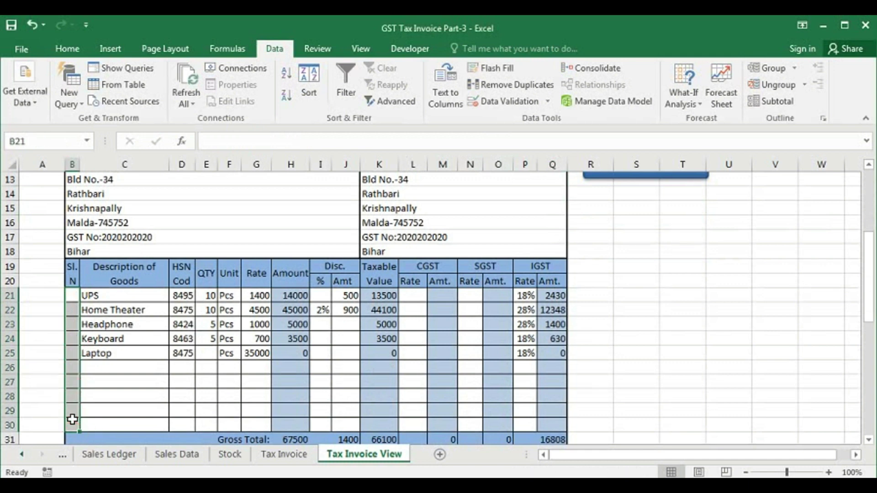
{"action": "left_click", "coordinate": [73, 300]}
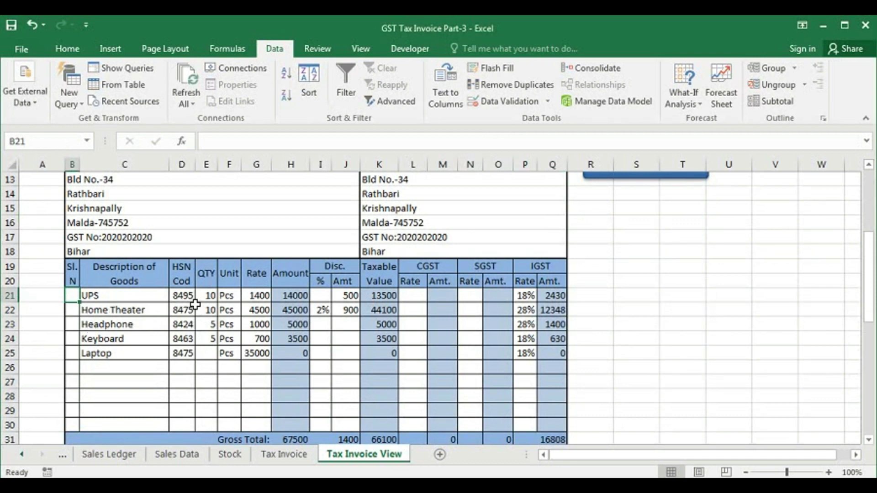
Step: From the Sales Data sheet, define a workbook name SD_SlNo_Search with the copied OFFSET/MATCH formula as its reference
{"action": "left_click", "coordinate": [177, 457]}
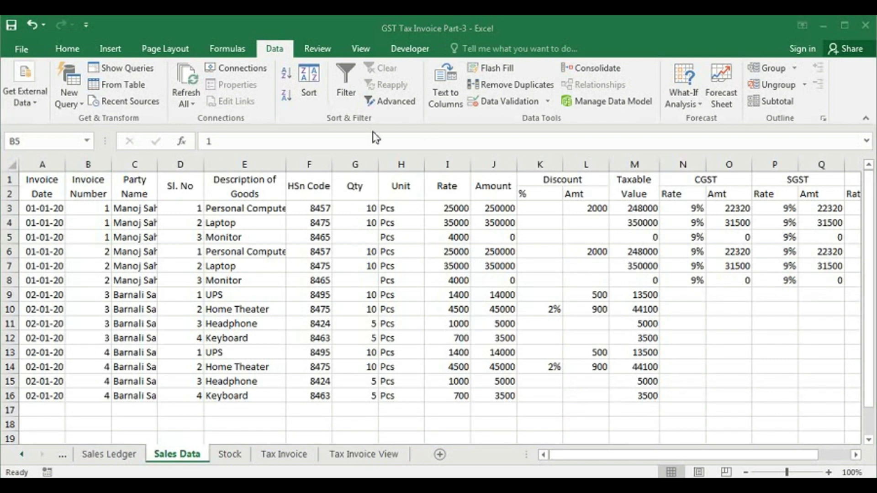
{"action": "left_click", "coordinate": [227, 48]}
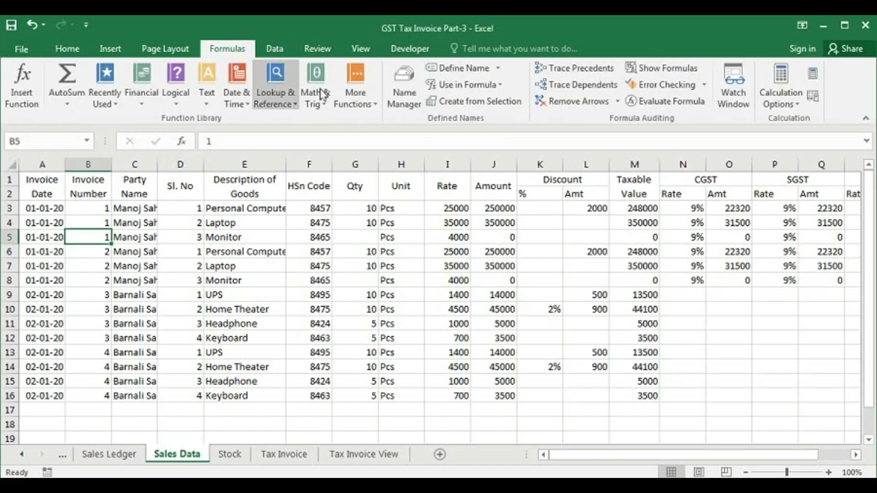
{"action": "left_click", "coordinate": [402, 93]}
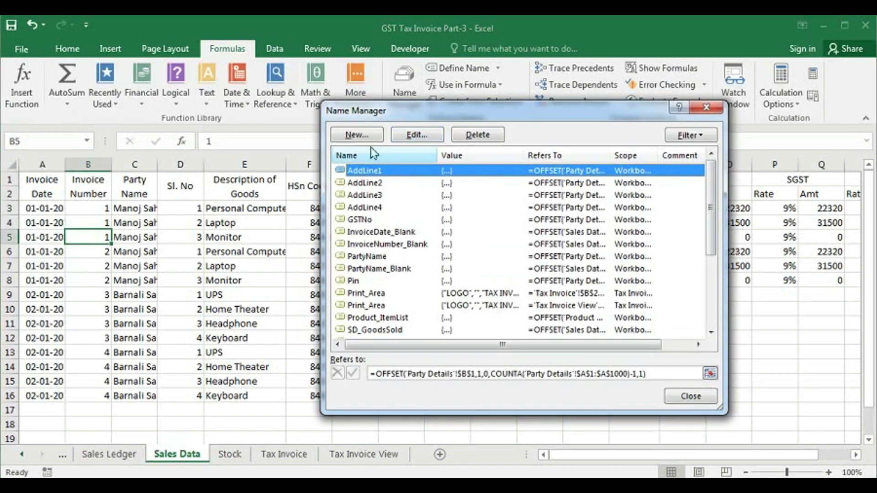
{"action": "left_click", "coordinate": [360, 137]}
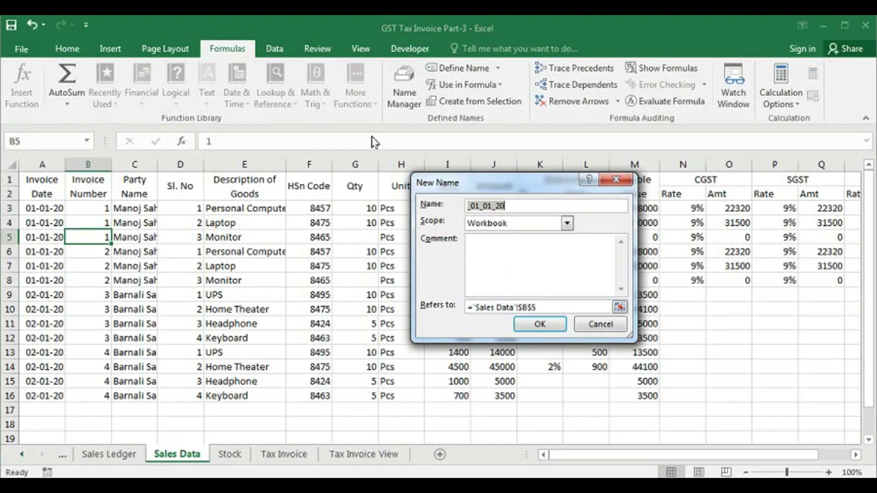
{"action": "type", "text": "SD_SlNo_Search"}
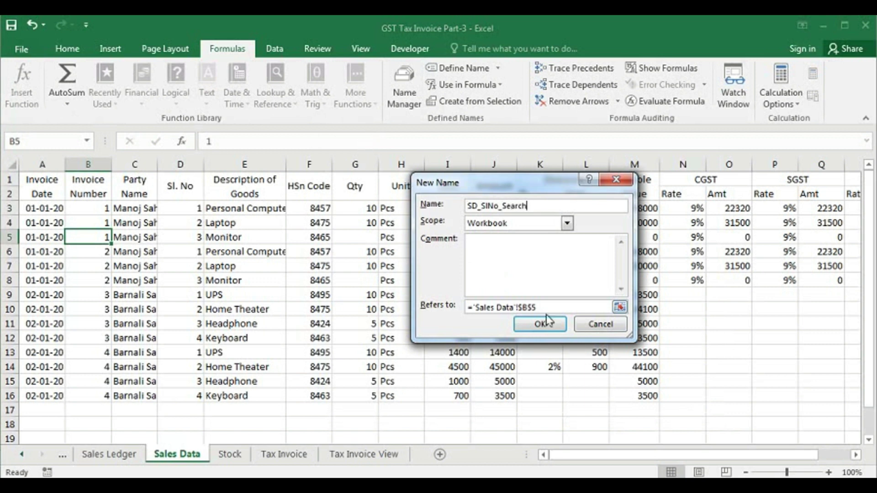
{"action": "left_click_drag", "start_coordinate": [537, 307], "coordinate": [467, 307]}
{"action": "key", "text": "ctrl+v"}
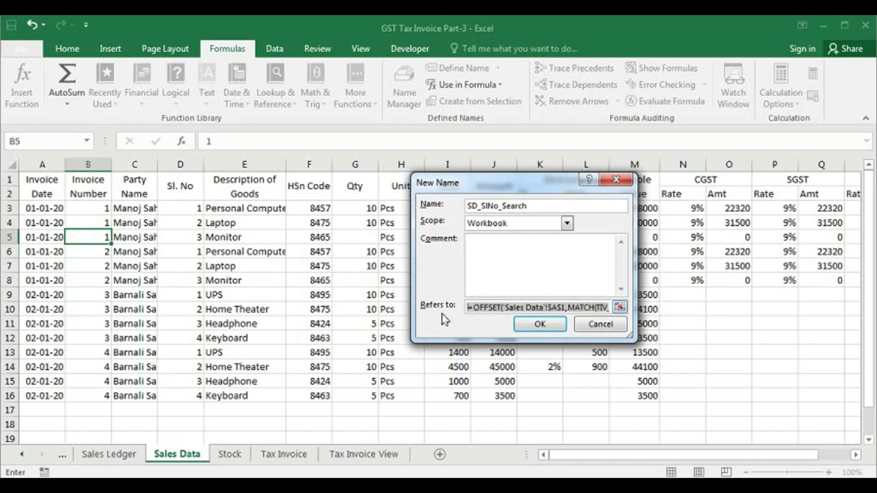
{"action": "left_click", "coordinate": [526, 325]}
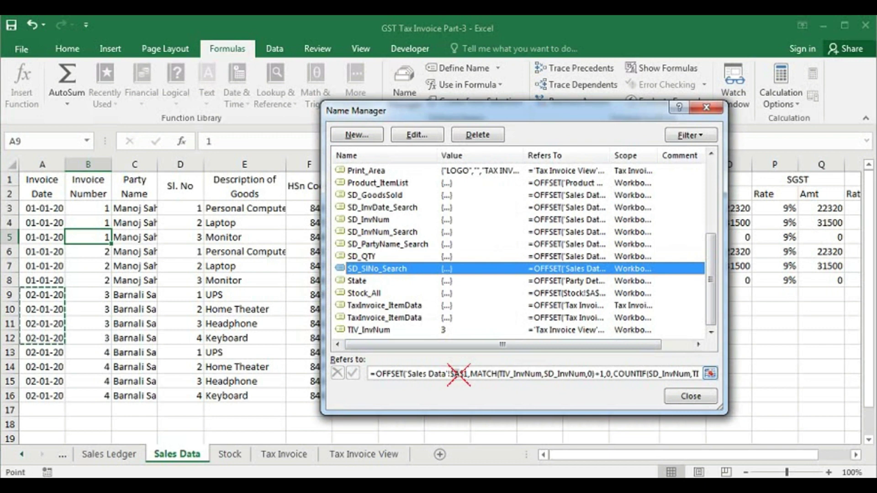
Step: Change the OFFSET starting cell of SD_SlNo_Search to 'Sales Data'!$D$1, save the reference and leave the name list
{"action": "left_click", "coordinate": [462, 374]}
{"action": "key", "text": "BackSpace"}
{"action": "type", "text": "D"}
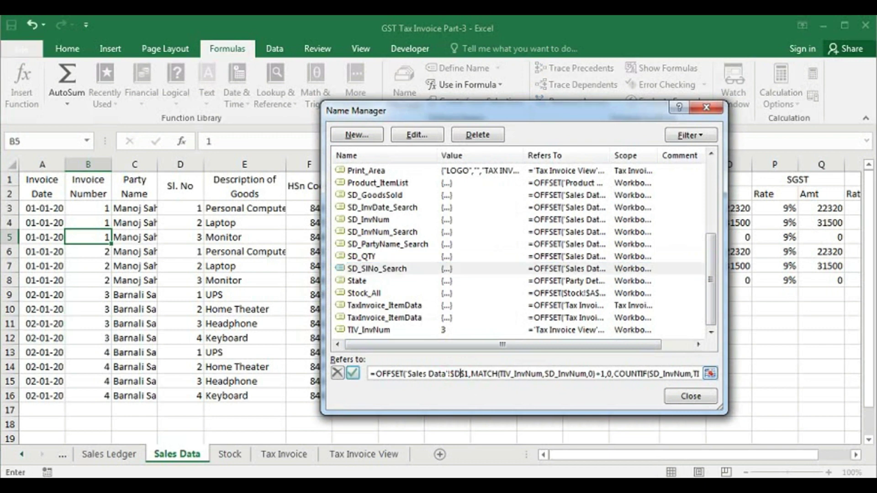
{"action": "left_click", "coordinate": [353, 373]}
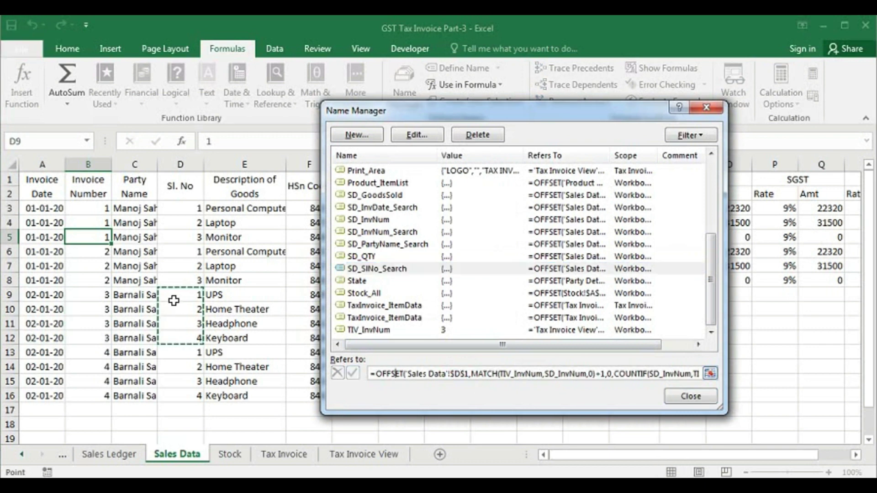
{"action": "left_click", "coordinate": [677, 395]}
Step: In B21 of Tax Invoice View, start an INDEX formula with SD_SlNo_Search as its array
{"action": "left_click", "coordinate": [347, 457]}
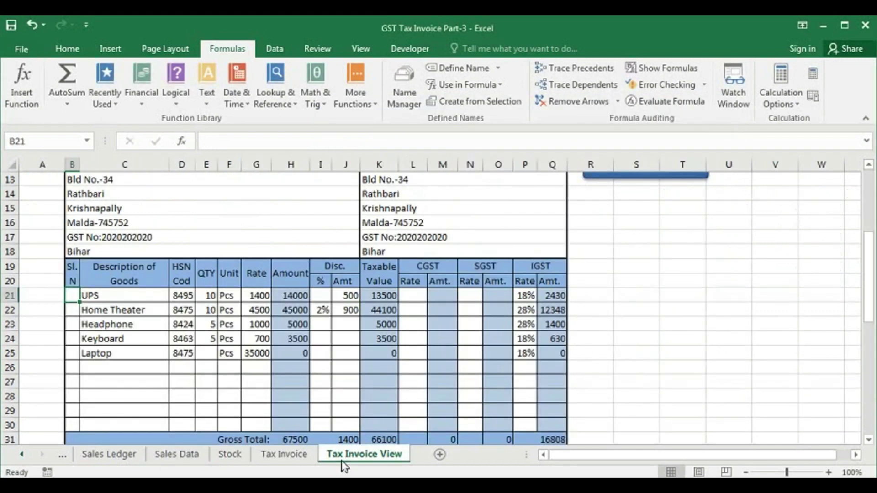
{"action": "type", "text": "="}
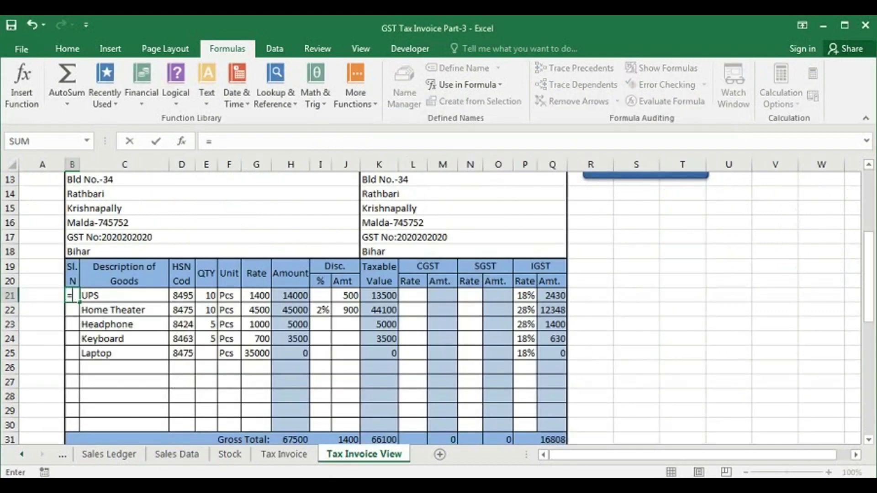
{"action": "type", "text": "inde"}
{"action": "key", "text": "Tab"}
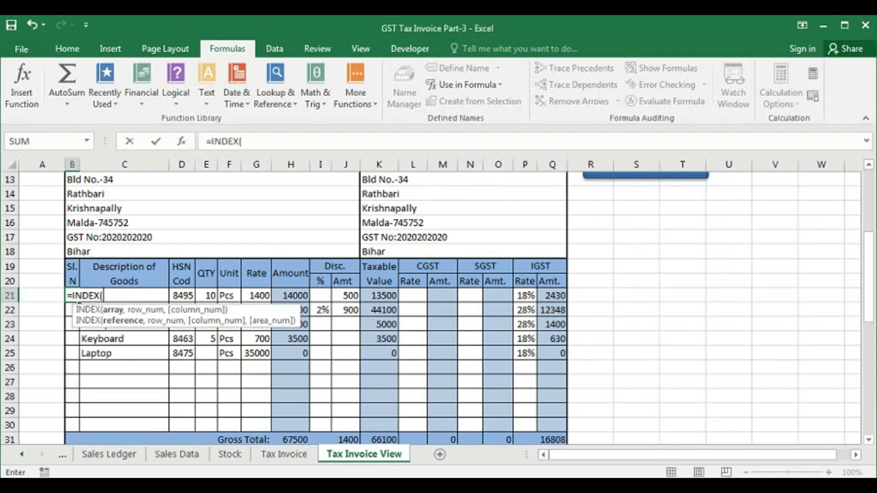
{"action": "type", "text": "sd"}
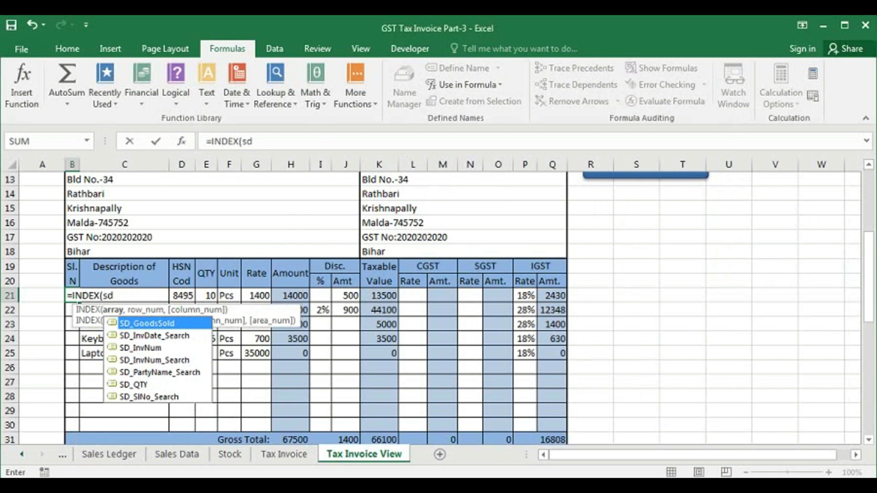
{"action": "key", "text": "Down"}
{"action": "key", "text": "Down"}
{"action": "key", "text": "Down"}
{"action": "key", "text": "Down"}
{"action": "key", "text": "Down"}
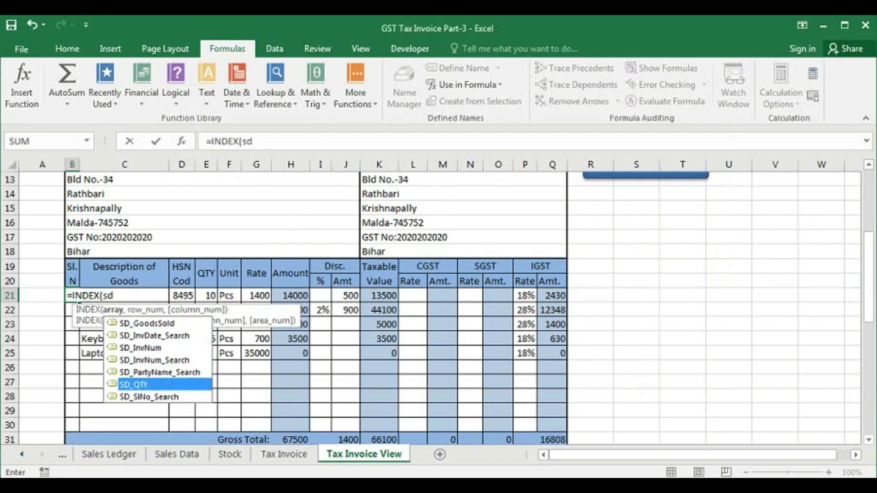
{"action": "key", "text": "Down"}
{"action": "key", "text": "Tab"}
Step: Complete the B21 formula with MATCH(TIV_InvNum,SD_InvNum_Search,0) as the INDEX row number
{"action": "type", "text": ",match"}
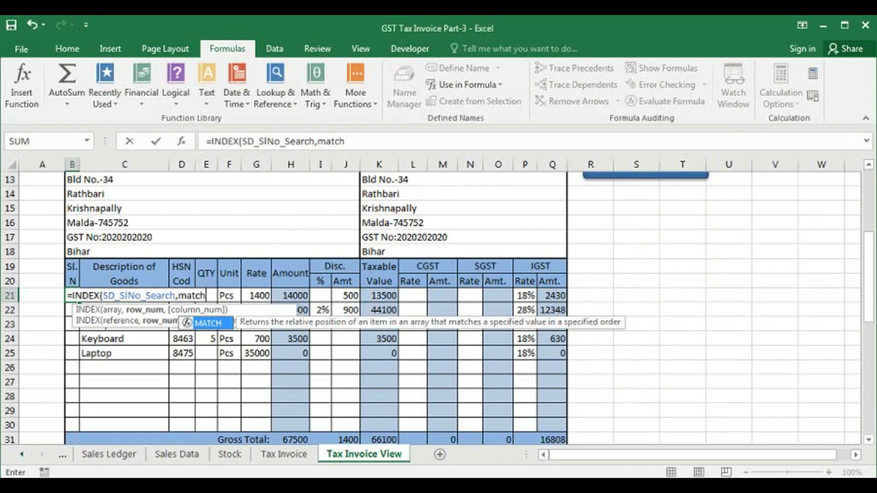
{"action": "key", "text": "Tab"}
{"action": "scroll", "coordinate": [415, 230], "scroll_direction": "up", "scroll_amount": 3}
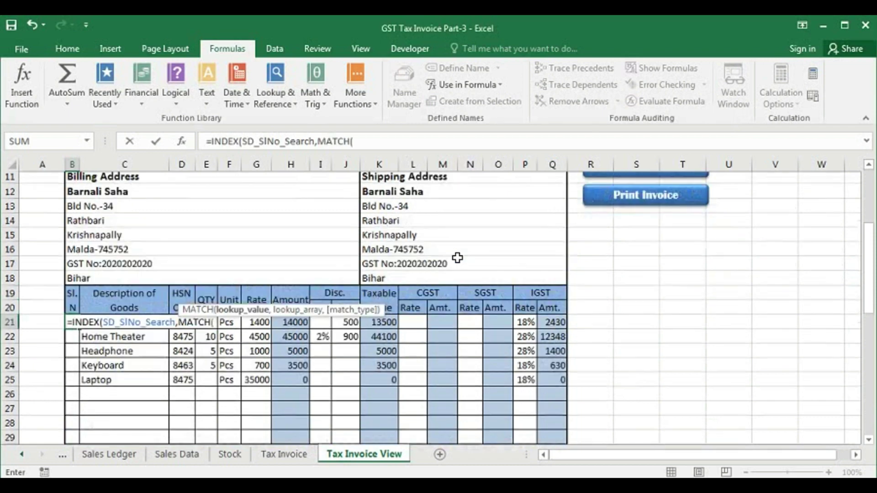
{"action": "left_click", "coordinate": [457, 215]}
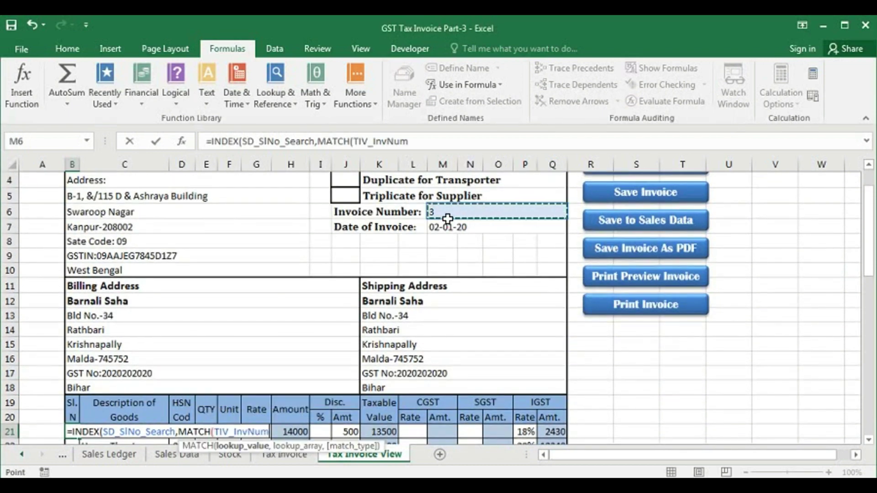
{"action": "scroll", "coordinate": [327, 297], "scroll_direction": "down", "scroll_amount": 1}
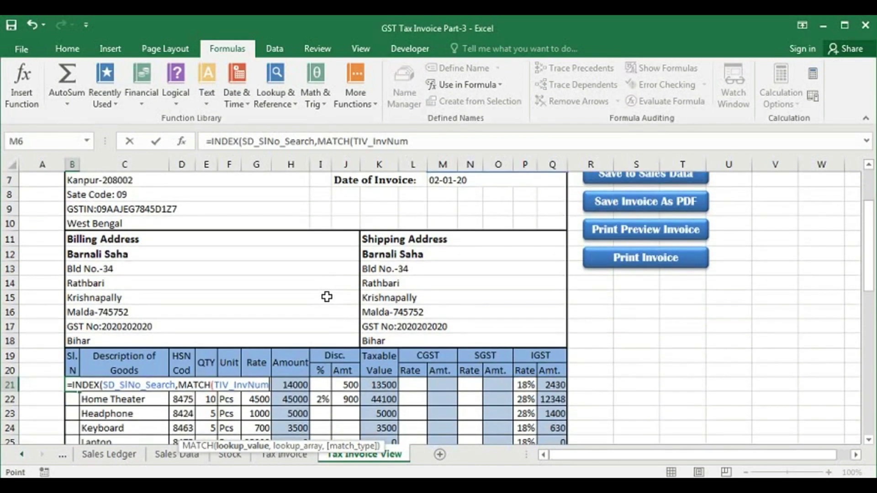
{"action": "type", "text": ",sd"}
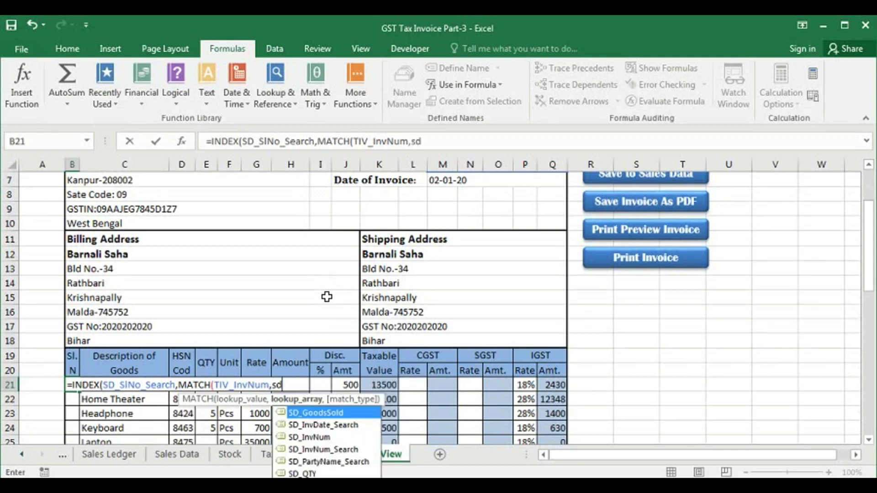
{"action": "key", "text": "Down"}
{"action": "key", "text": "Down"}
{"action": "key", "text": "Down"}
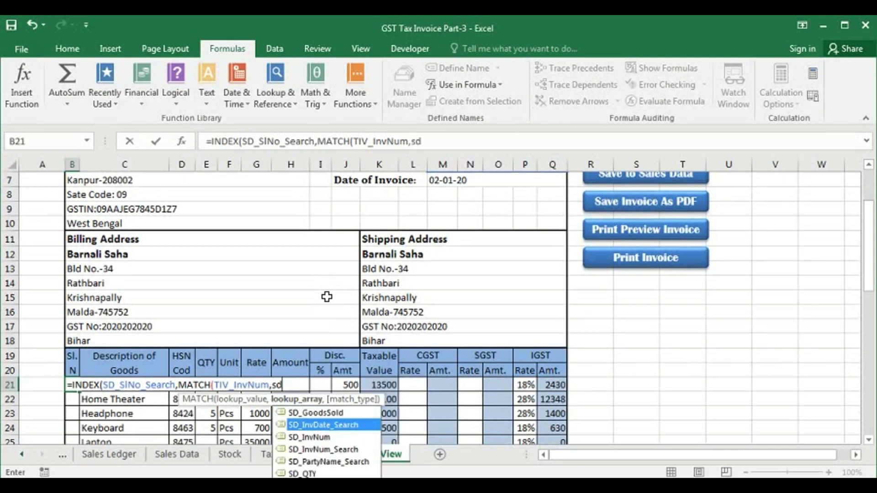
{"action": "key", "text": "Tab"}
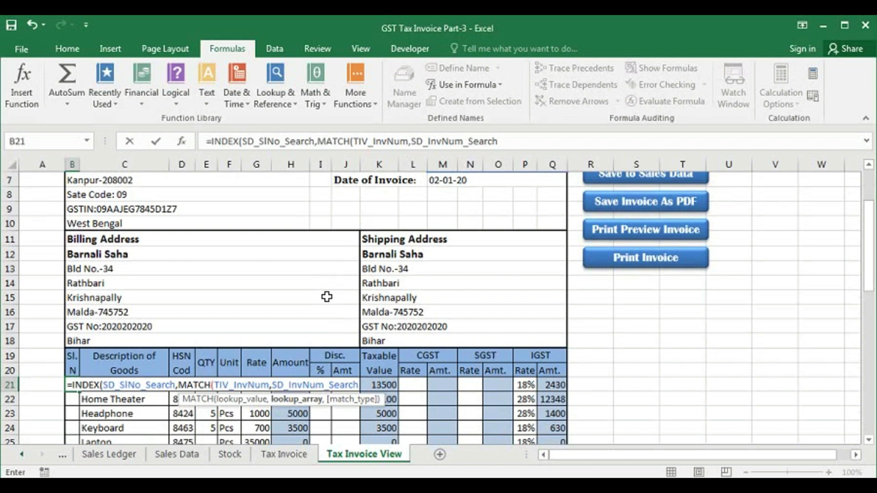
{"action": "type", "text": ",0"}
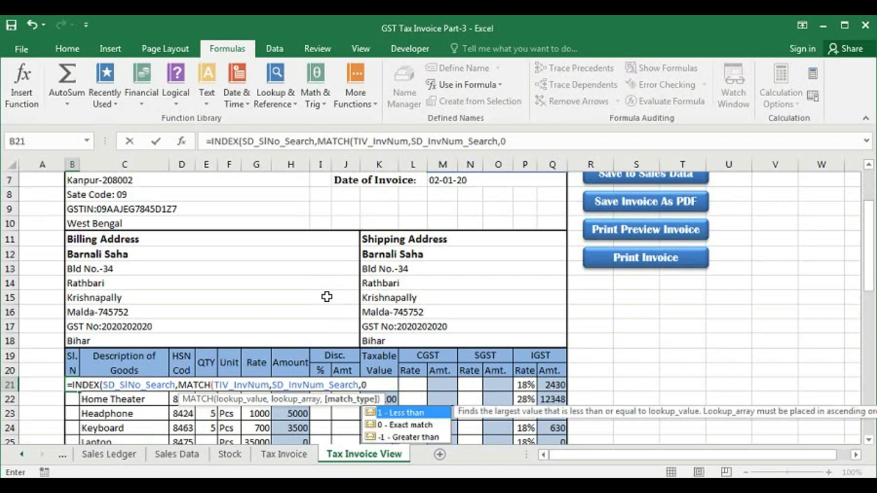
{"action": "type", "text": "))"}
{"action": "key", "text": "Return"}
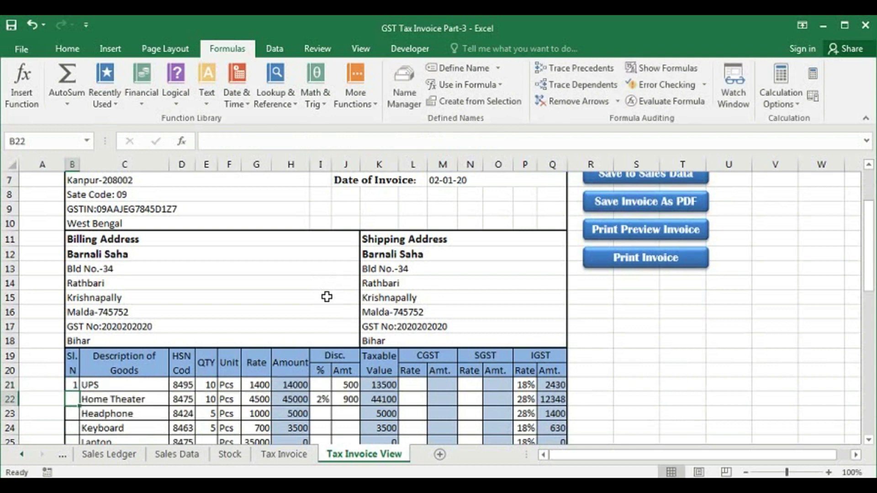
Step: Examine the serial numbers of invoice 3's goods lines in B9:D12 of Sales Data
{"action": "scroll", "coordinate": [338, 297], "scroll_direction": "down", "scroll_amount": 1}
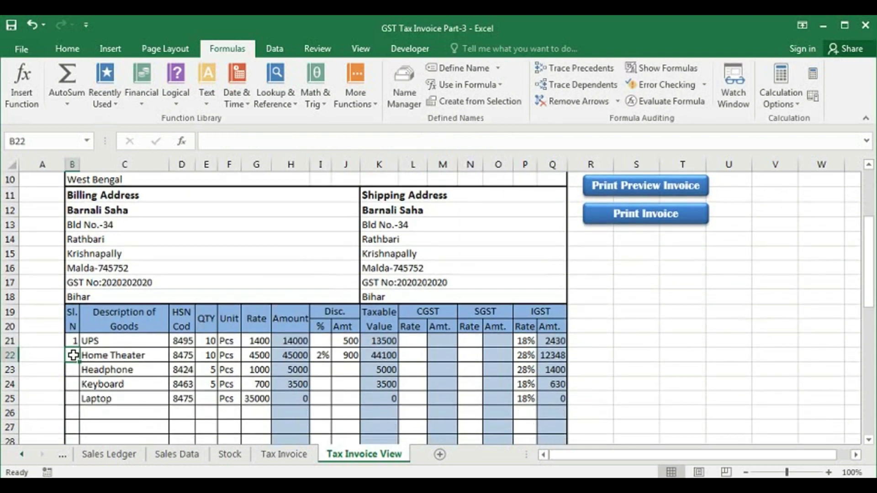
{"action": "left_click", "coordinate": [176, 454]}
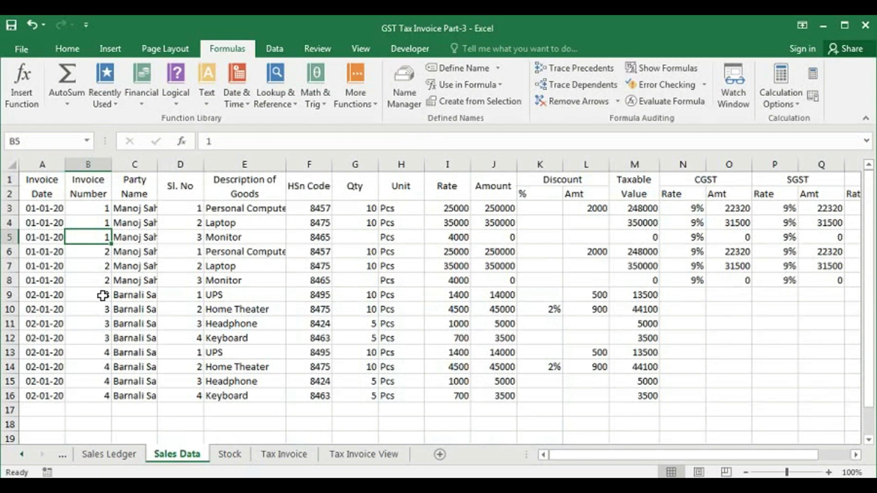
{"action": "left_click_drag", "start_coordinate": [103, 293], "coordinate": [187, 336]}
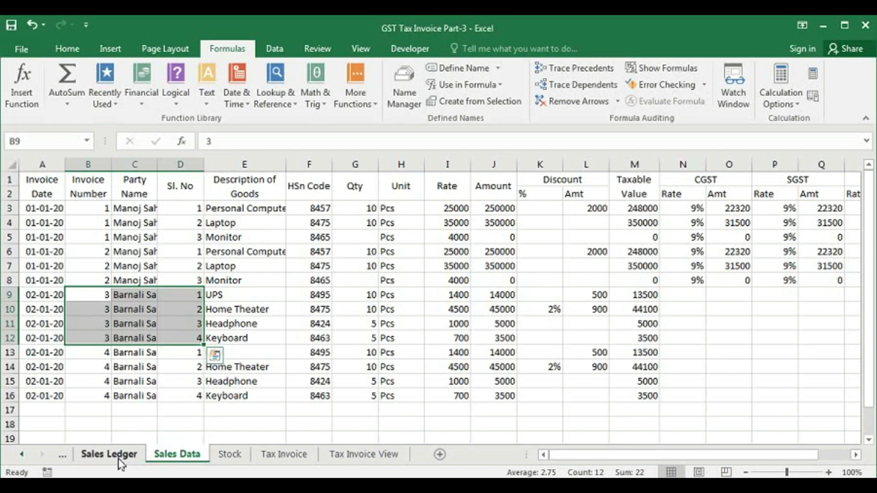
Step: Back on Tax Invoice View, enter the fixed serial number 1 in B21 instead of the formula
{"action": "left_click", "coordinate": [351, 455]}
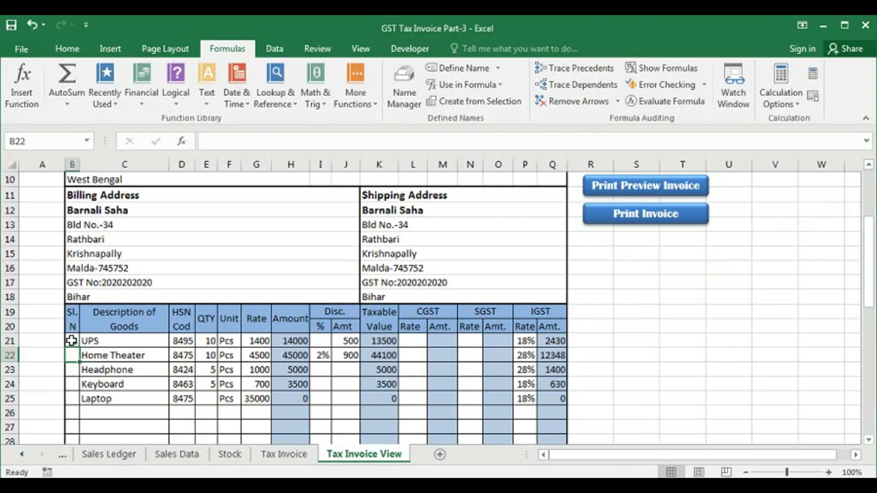
{"action": "left_click", "coordinate": [71, 340]}
{"action": "type", "text": "1"}
{"action": "key", "text": "Return"}
Step: In B22, start an IF formula that tests B21 for blank, returns "" if true, and nests a second IF on B21
{"action": "type", "text": "=IF("}
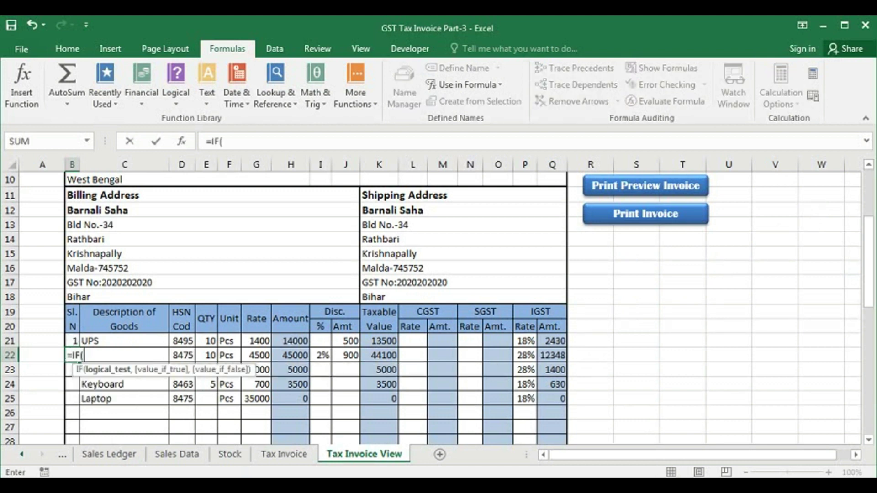
{"action": "left_click", "coordinate": [72, 341]}
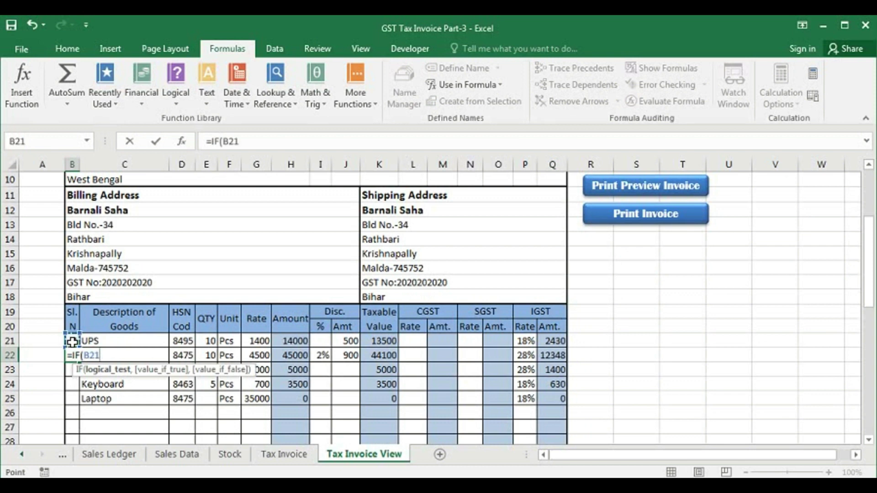
{"action": "type", "text": "'\"\",\""}
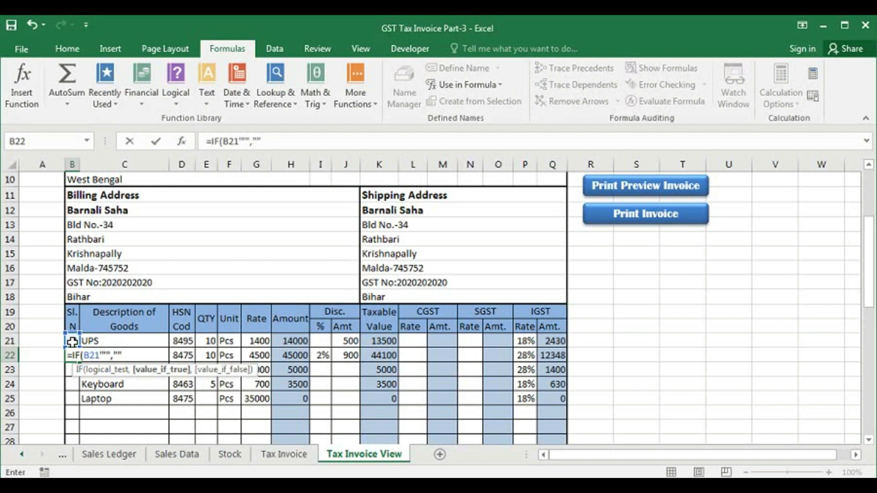
{"action": "type", "text": "\","}
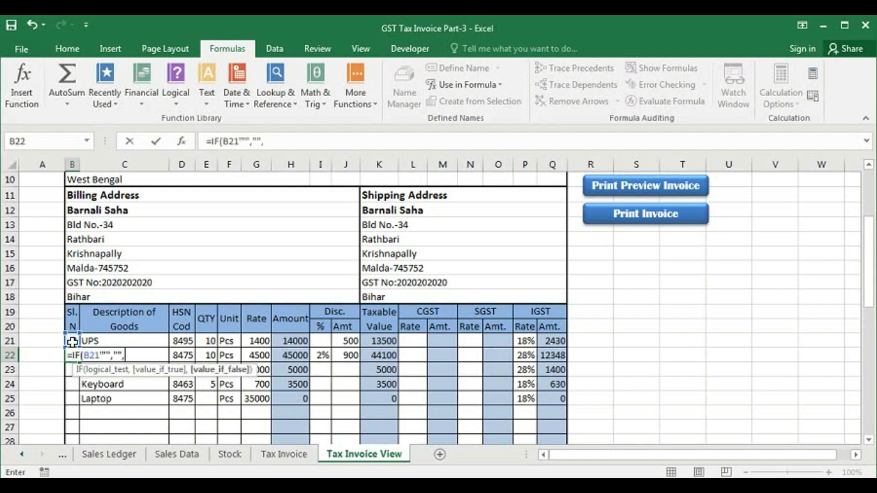
{"action": "type", "text": "if"}
{"action": "key", "text": "Tab"}
{"action": "left_click", "coordinate": [73, 342]}
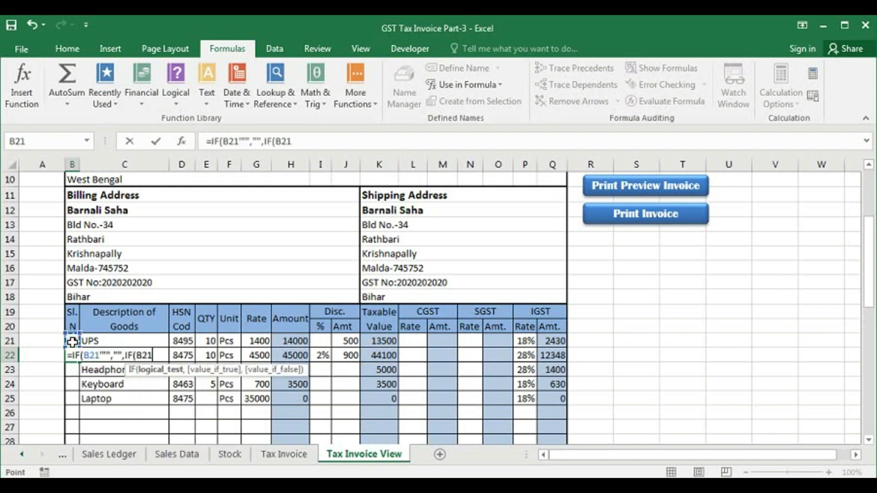
Step: Complete the nested IF's logical test in B22 as B21<MAX(SD_InvNum_Search)+1
{"action": "type", "text": "<max"}
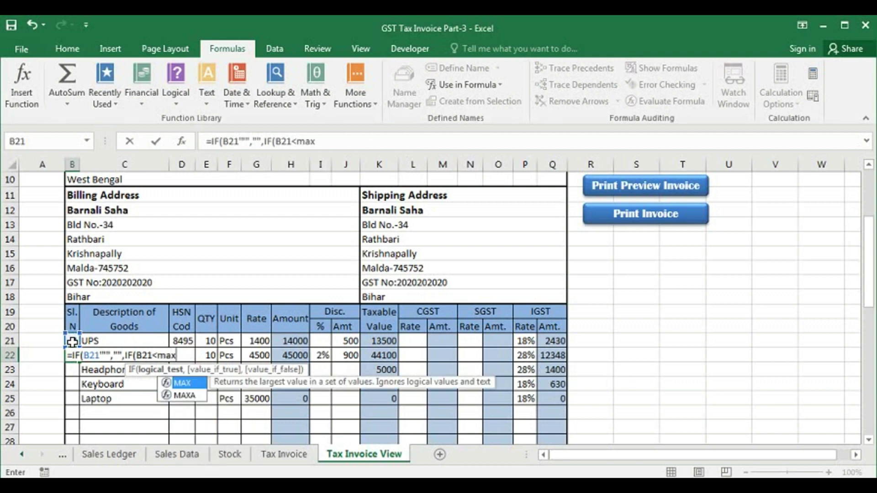
{"action": "key", "text": "Tab"}
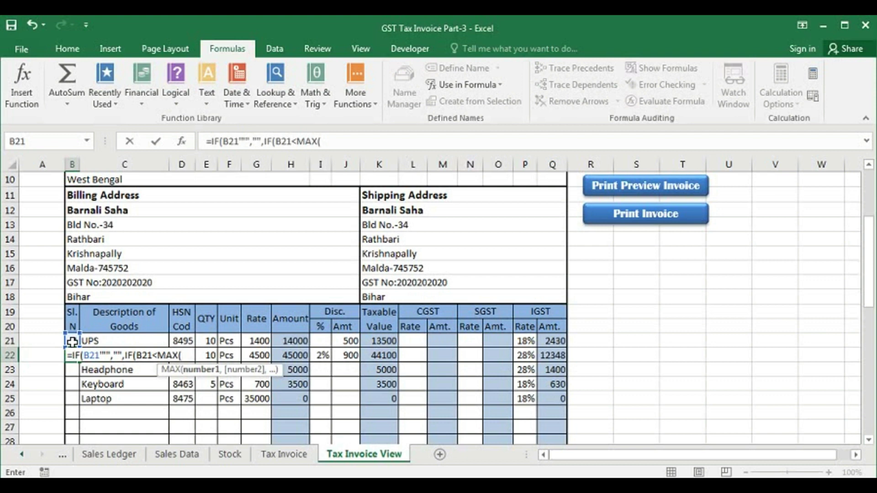
{"action": "type", "text": "sd"}
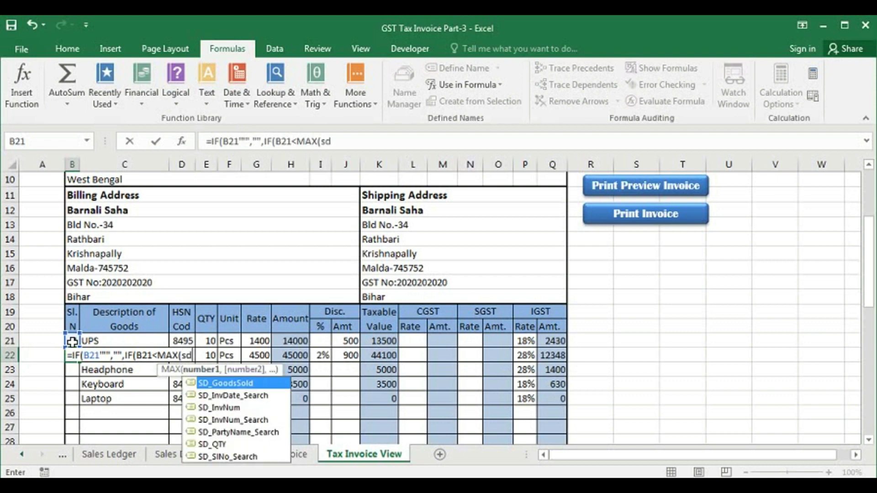
{"action": "key", "text": "Down"}
{"action": "key", "text": "Down"}
{"action": "key", "text": "Down"}
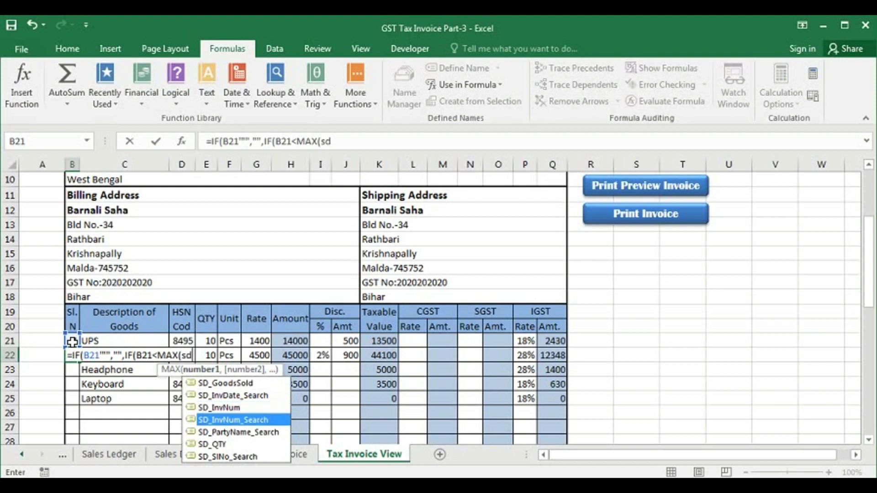
{"action": "key", "text": "Tab"}
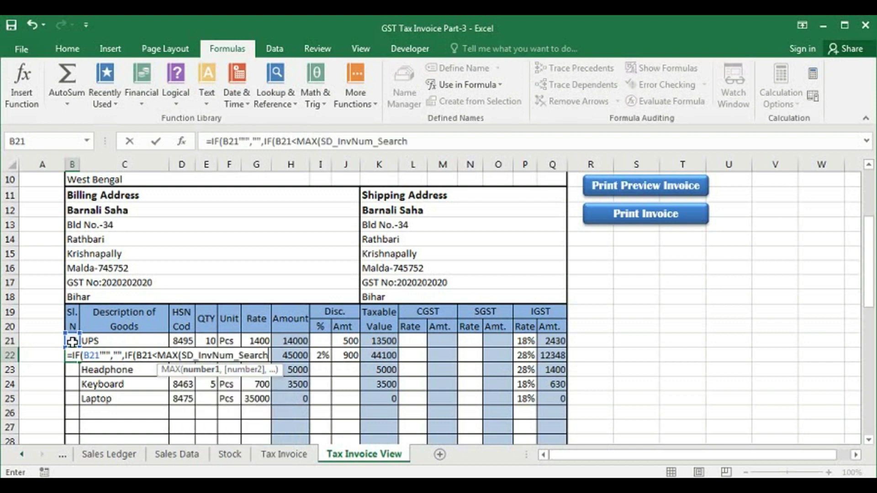
{"action": "type", "text": ")"}
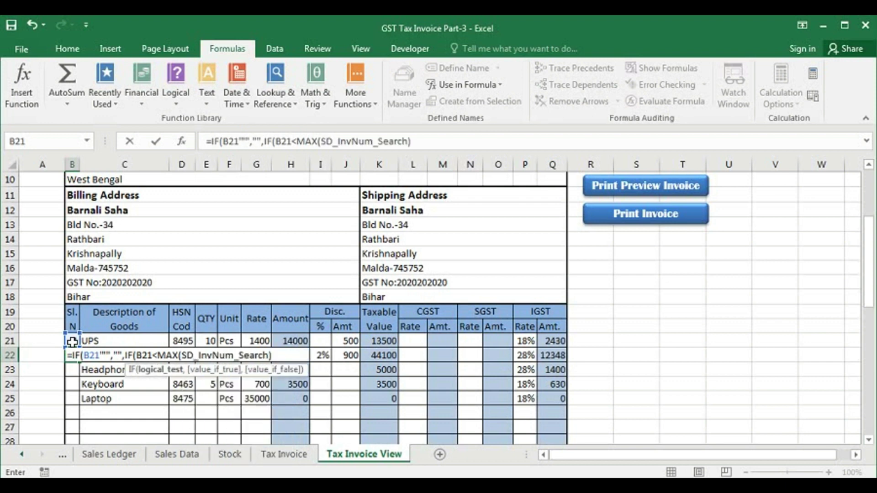
{"action": "type", "text": "+1"}
{"action": "type", "text": ","}
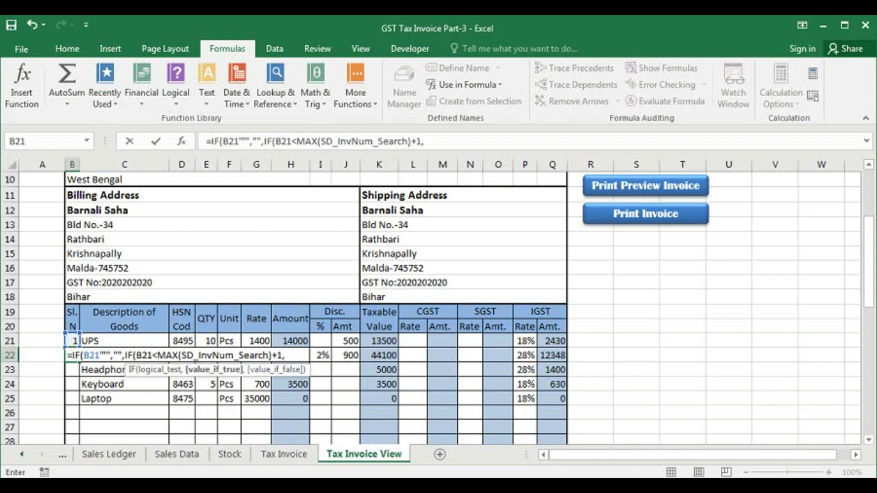
Step: Give the nested IF B21+1 as its true value and "" as its false value, and try to enter the formula
{"action": "left_click", "coordinate": [70, 341]}
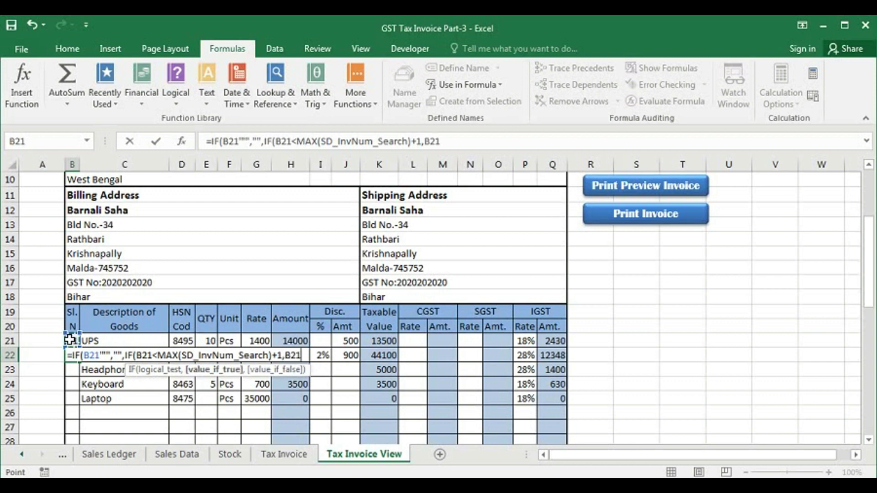
{"action": "type", "text": "+1,\"\""}
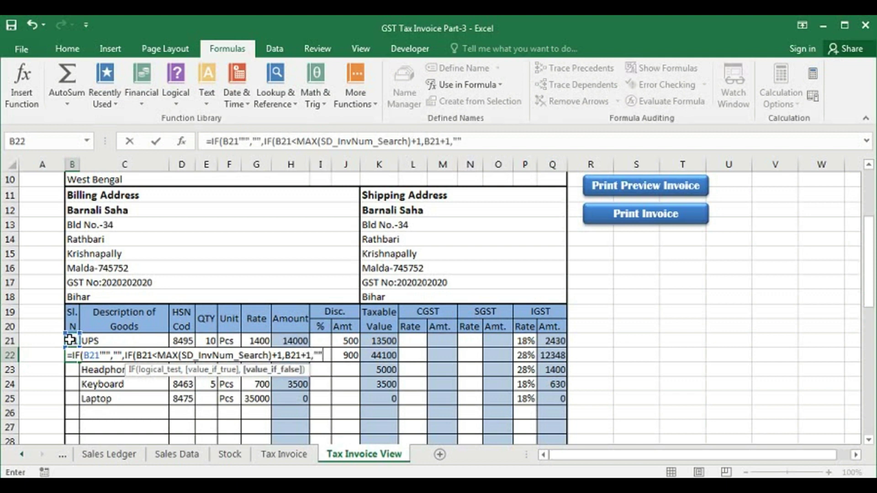
{"action": "type", "text": ")"}
{"action": "key", "text": "Return"}
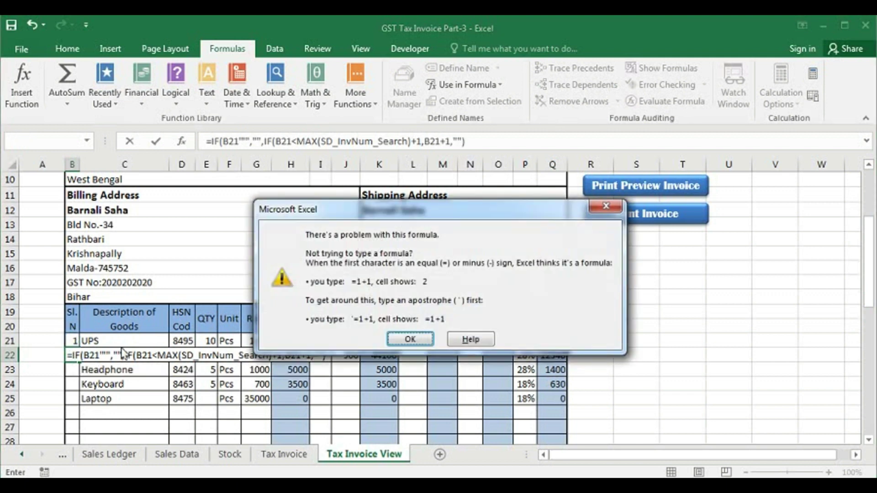
{"action": "left_click", "coordinate": [414, 339]}
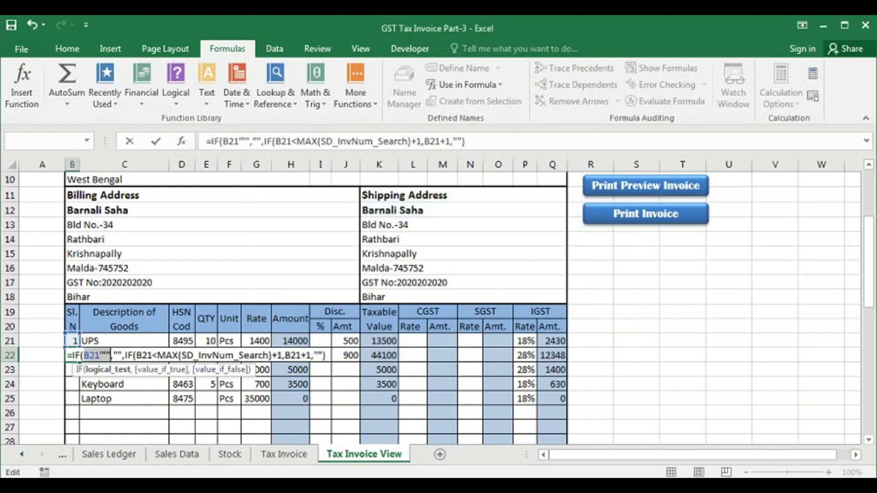
Step: Check the B22 formula's arguments, correct it to =IF(B21="","",IF(B21<MAX(SD_InvNum_Search)+1,B21+1,"")) and enter it
{"action": "left_click", "coordinate": [170, 371]}
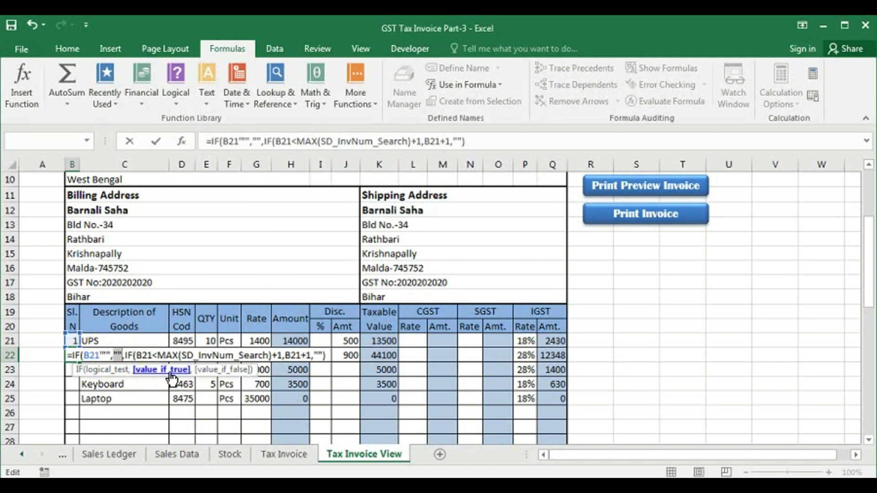
{"action": "left_click", "coordinate": [224, 370]}
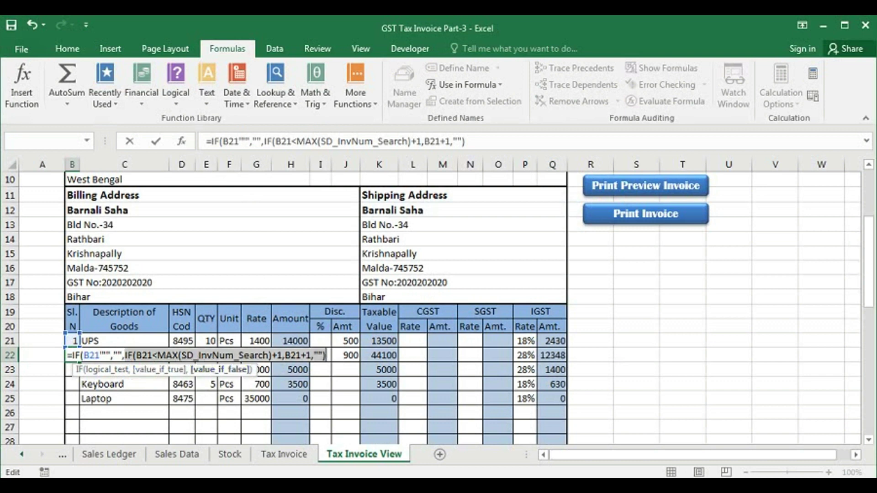
{"action": "left_click", "coordinate": [141, 355]}
{"action": "left_click", "coordinate": [151, 371]}
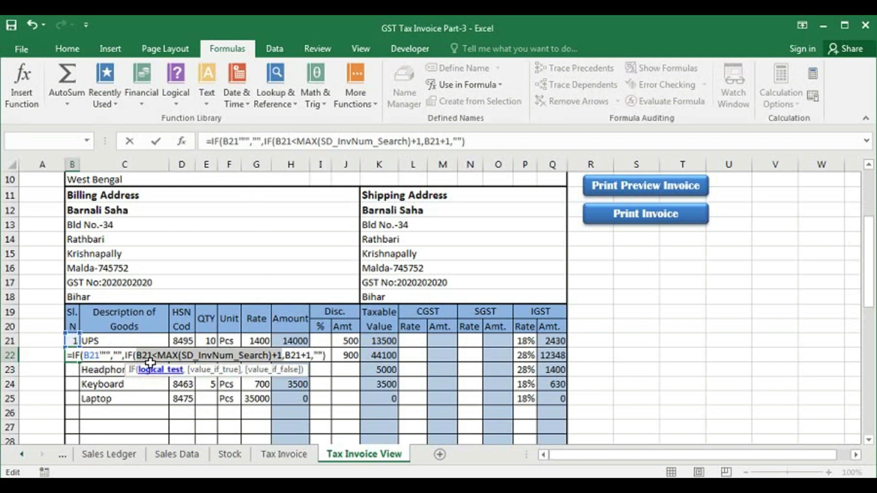
{"action": "left_click", "coordinate": [233, 372]}
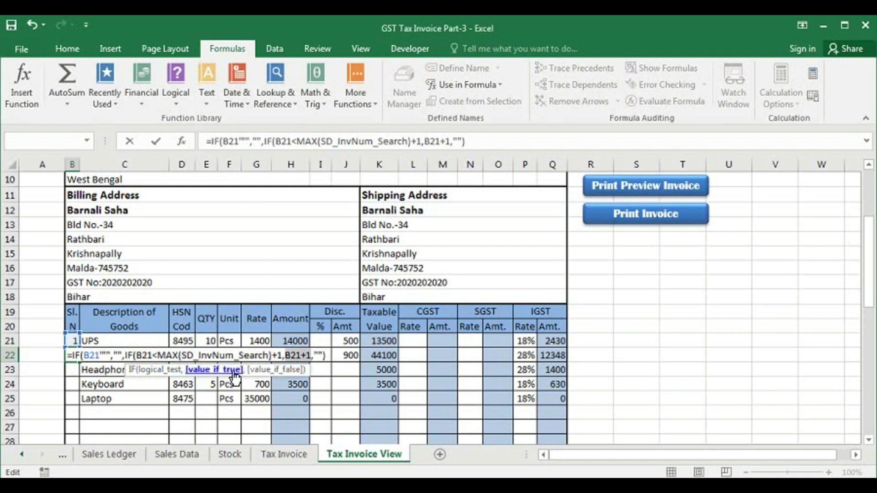
{"action": "left_click", "coordinate": [268, 371]}
{"action": "key", "text": "Return"}
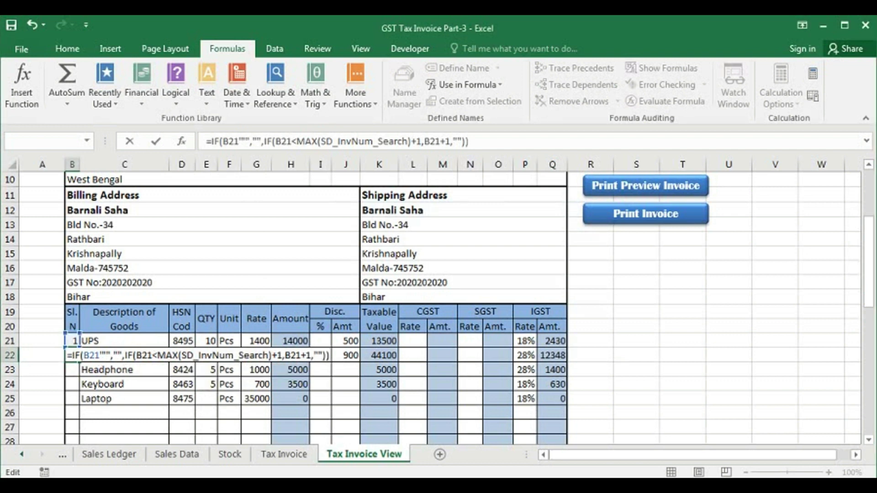
{"action": "left_click", "coordinate": [100, 356]}
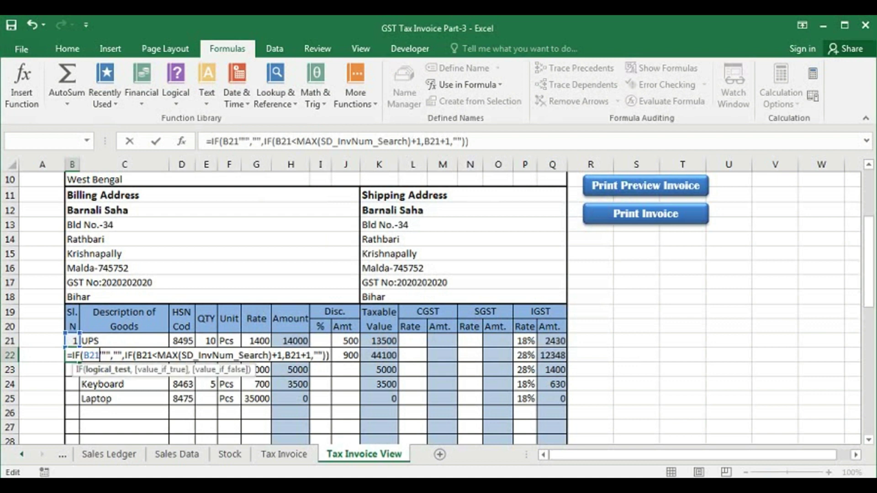
{"action": "type", "text": "="}
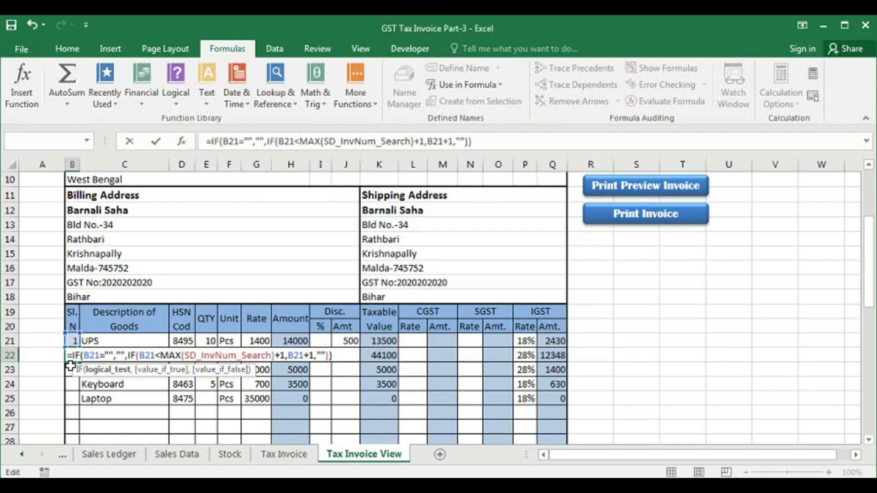
{"action": "left_click", "coordinate": [71, 365]}
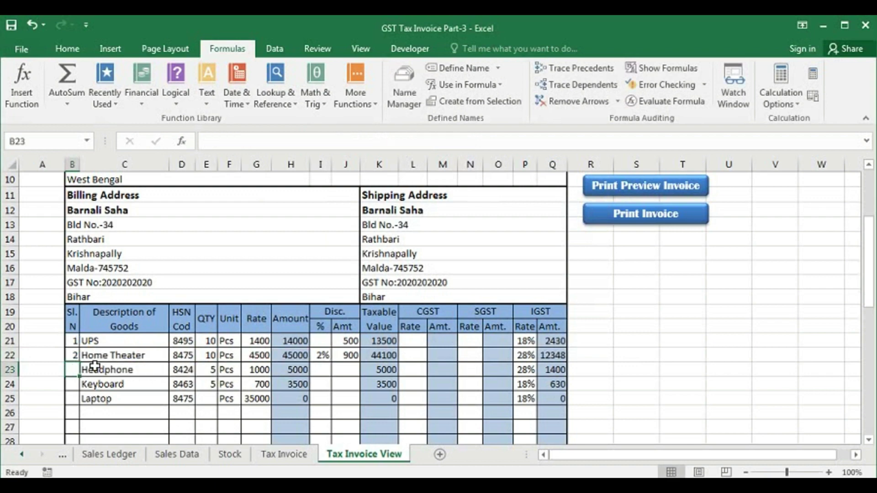
Step: Fill the serial-number formula from B22 down through B30
{"action": "left_click", "coordinate": [73, 356]}
{"action": "scroll", "coordinate": [106, 328], "scroll_direction": "down", "scroll_amount": 2}
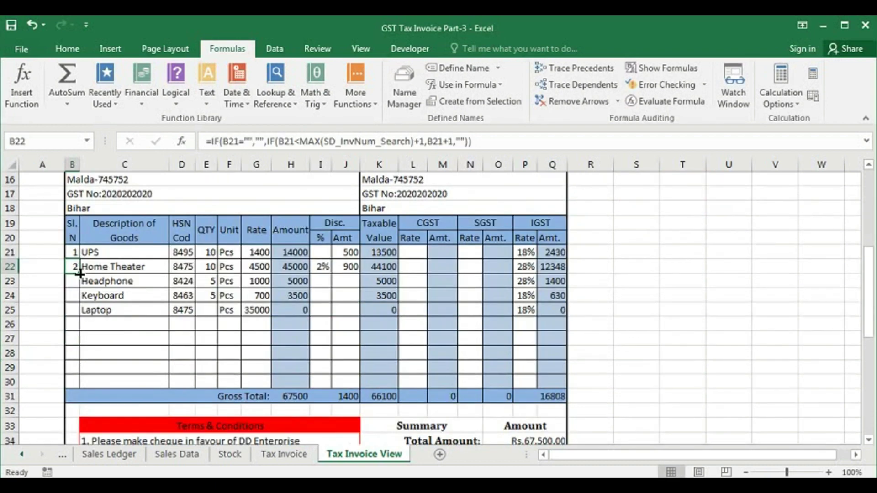
{"action": "left_click_drag", "start_coordinate": [79, 273], "coordinate": [79, 383]}
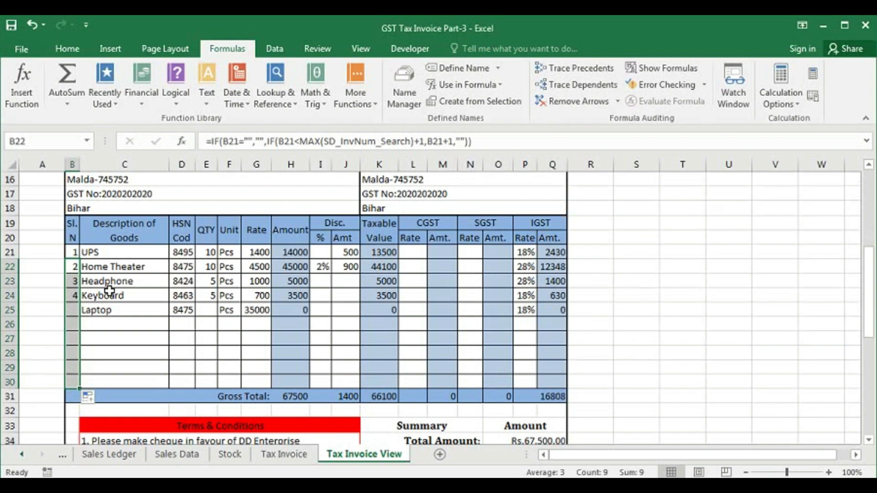
Step: Clear the goods descriptions in C21:C30 and try to change the cells' data validation from a list to Any value
{"action": "left_click_drag", "start_coordinate": [105, 253], "coordinate": [113, 377]}
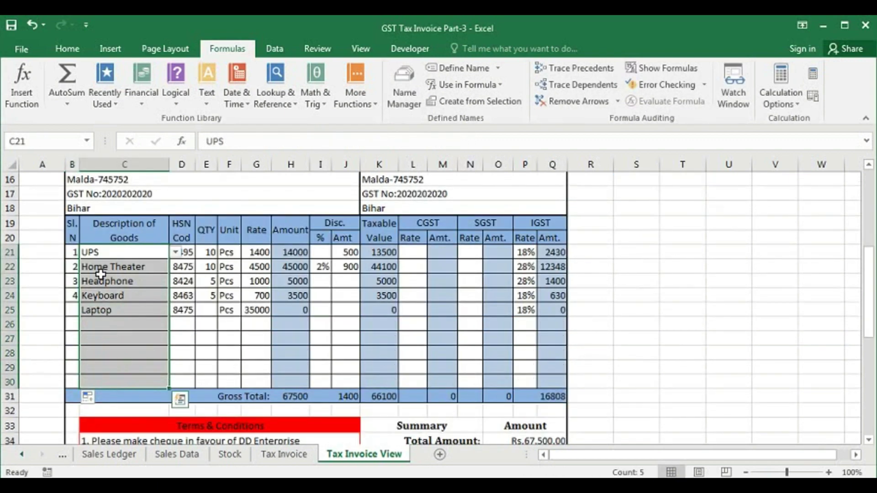
{"action": "key", "text": "Delete"}
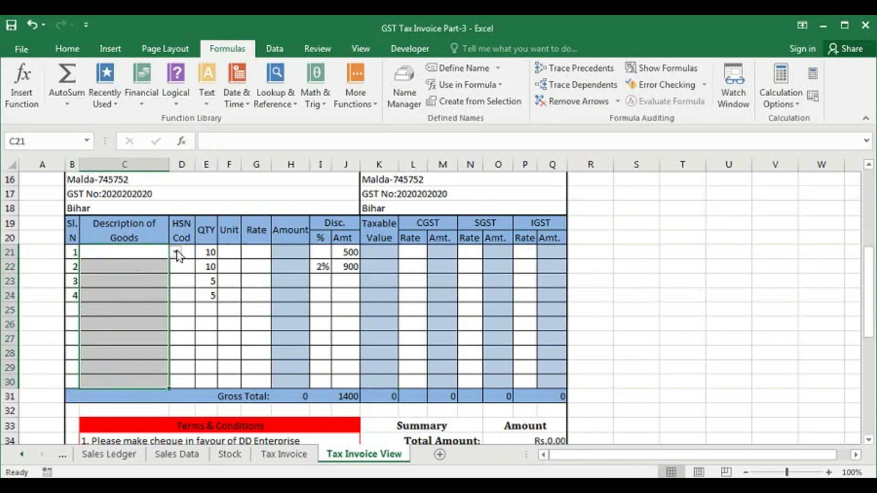
{"action": "left_click", "coordinate": [274, 49]}
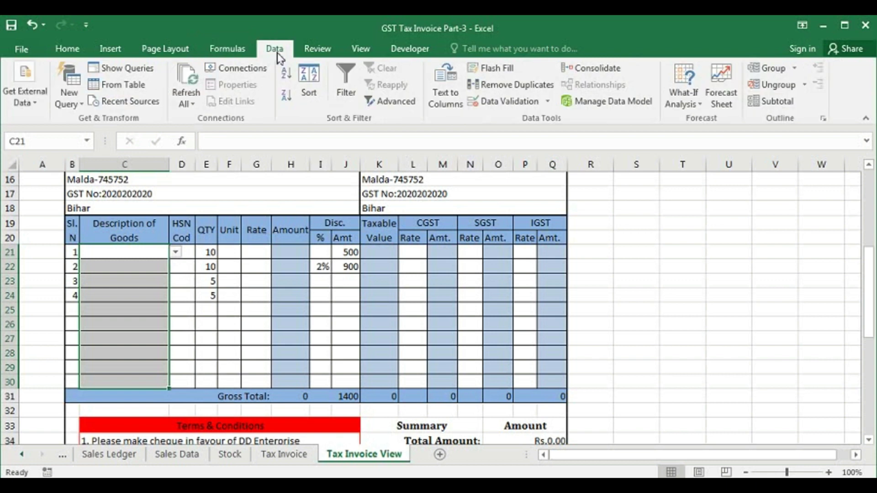
{"action": "left_click", "coordinate": [510, 101]}
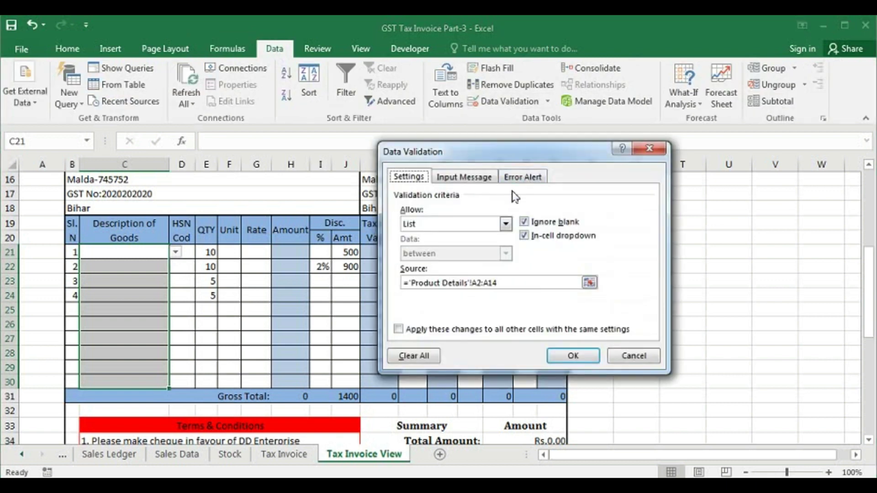
{"action": "left_click", "coordinate": [506, 224]}
{"action": "left_click", "coordinate": [475, 236]}
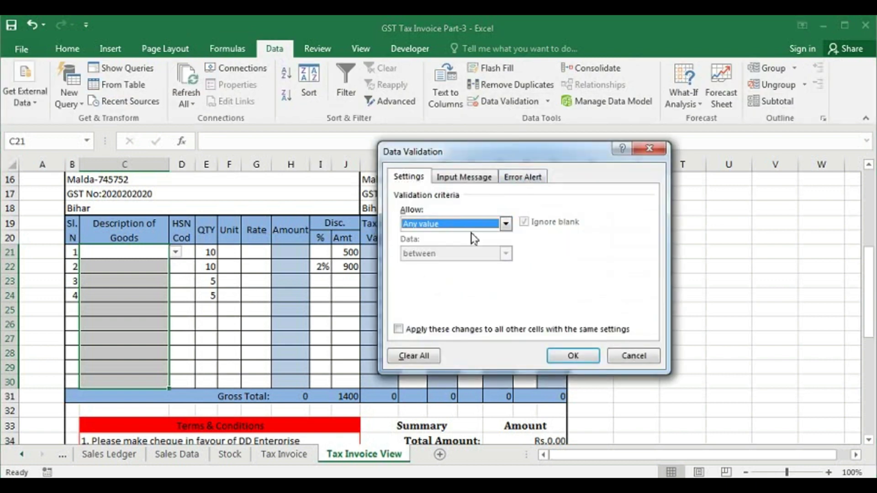
{"action": "left_click", "coordinate": [571, 356]}
Step: Set the data validation of C21:C30 to allow Any value, and select C21
{"action": "left_click_drag", "start_coordinate": [156, 254], "coordinate": [153, 382]}
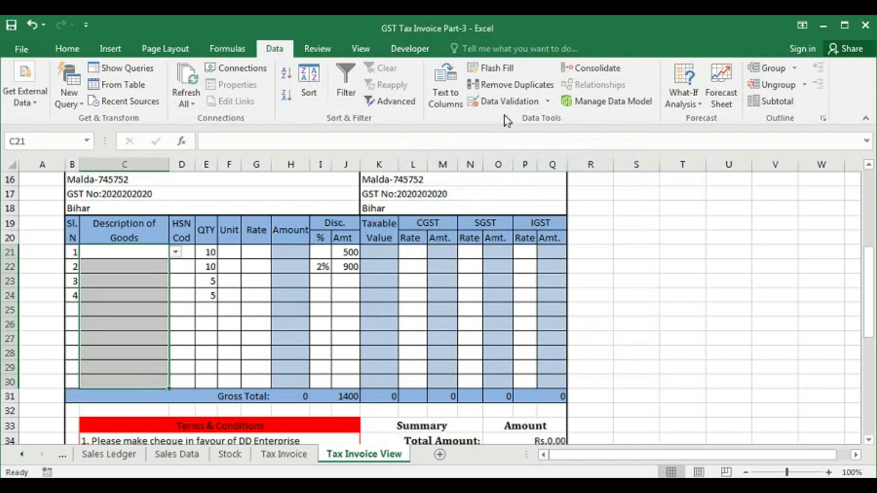
{"action": "left_click", "coordinate": [507, 101]}
{"action": "left_click", "coordinate": [506, 224]}
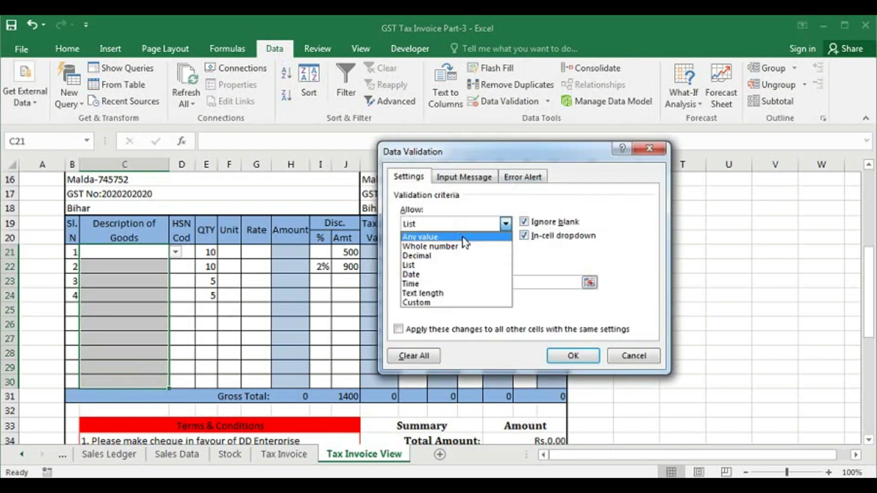
{"action": "left_click", "coordinate": [457, 233]}
{"action": "left_click", "coordinate": [573, 356]}
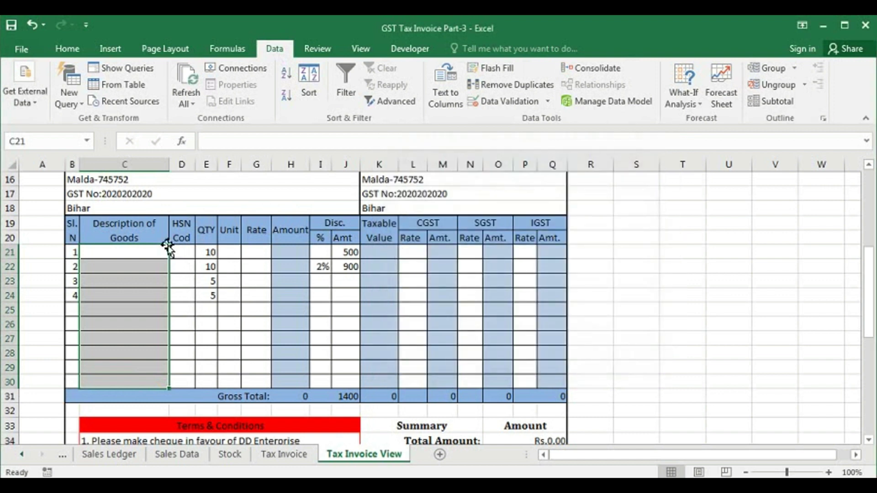
{"action": "left_click_drag", "start_coordinate": [134, 253], "coordinate": [137, 358]}
{"action": "left_click", "coordinate": [114, 252]}
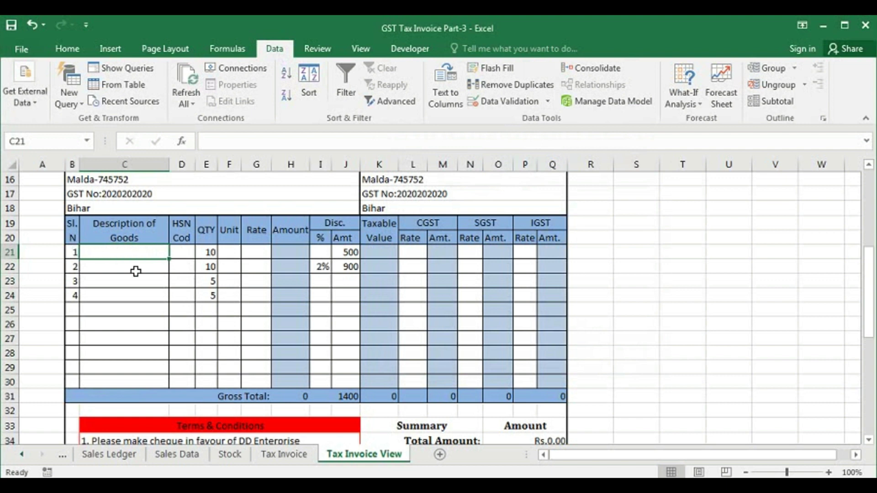
Step: Define a workbook-scoped name SD_Goods_Search for the Sales Data goods descriptions, pasting the copied OFFSET formula as its reference
{"action": "left_click", "coordinate": [185, 455]}
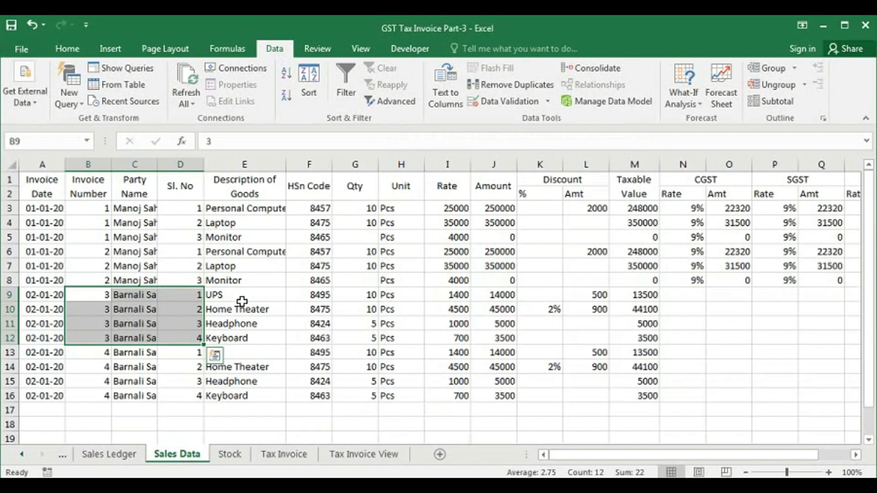
{"action": "left_click_drag", "start_coordinate": [249, 223], "coordinate": [249, 396]}
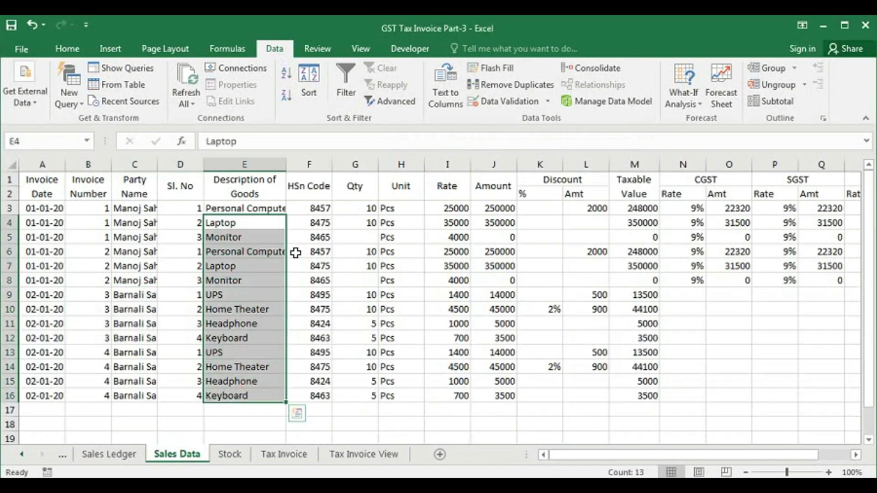
{"action": "left_click", "coordinate": [228, 49]}
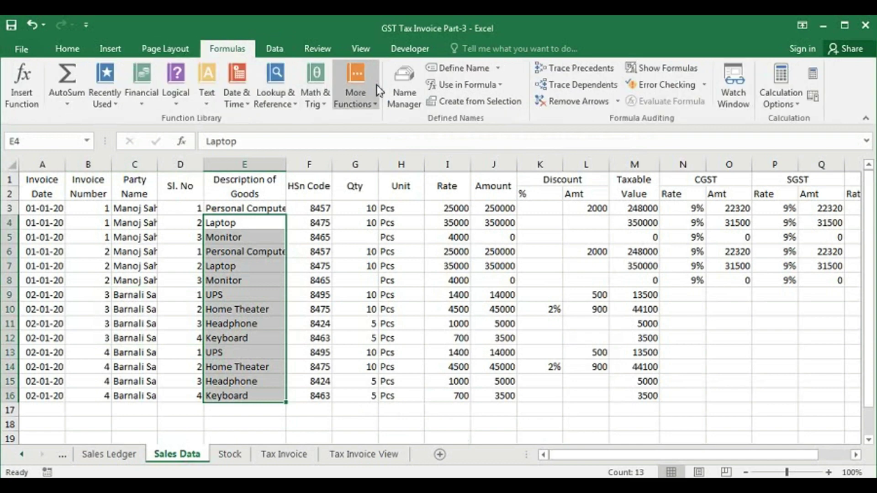
{"action": "left_click", "coordinate": [404, 87]}
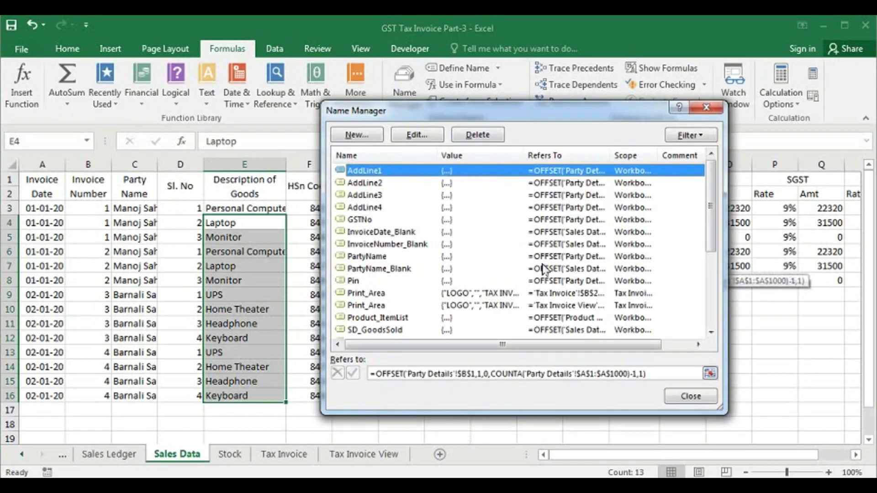
{"action": "left_click", "coordinate": [370, 137]}
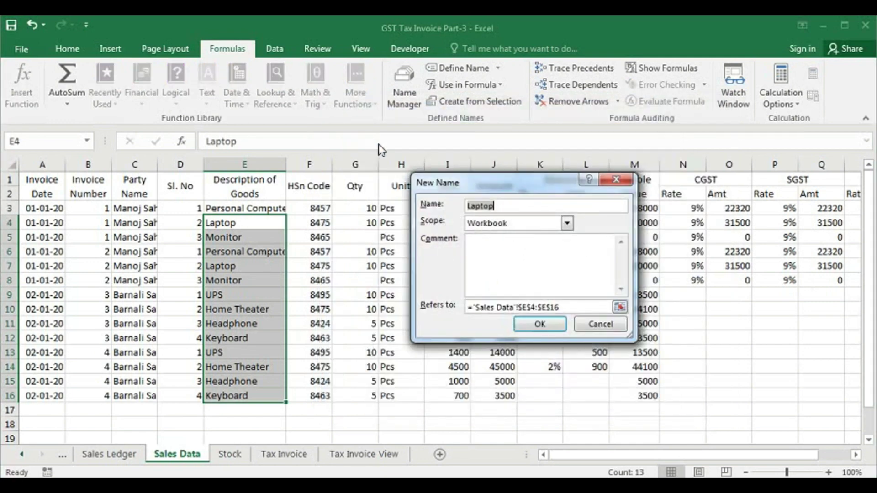
{"action": "type", "text": "SD_Go"}
{"action": "type", "text": "ods_Search"}
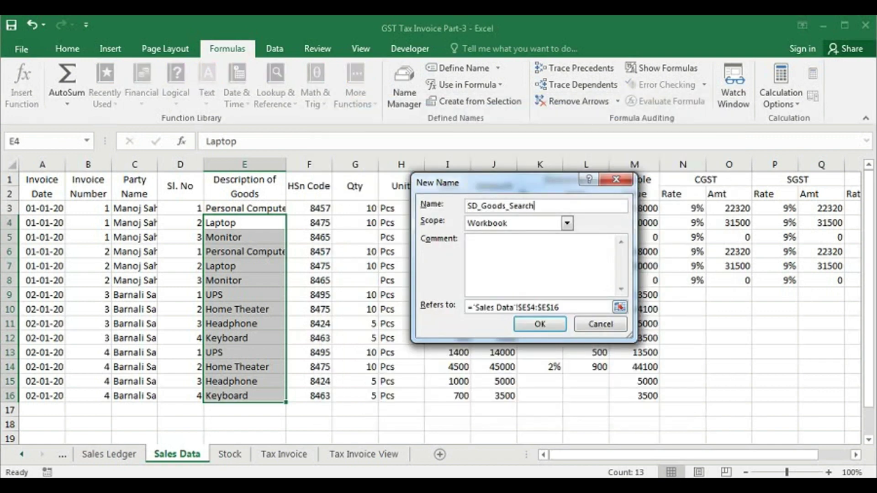
{"action": "left_click_drag", "start_coordinate": [563, 308], "coordinate": [411, 305]}
{"action": "key", "text": "ctrl+v"}
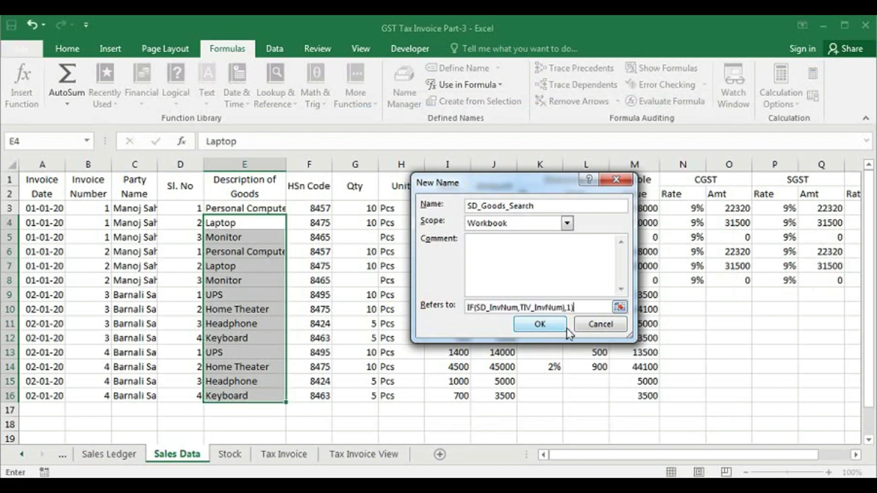
{"action": "left_click", "coordinate": [549, 328]}
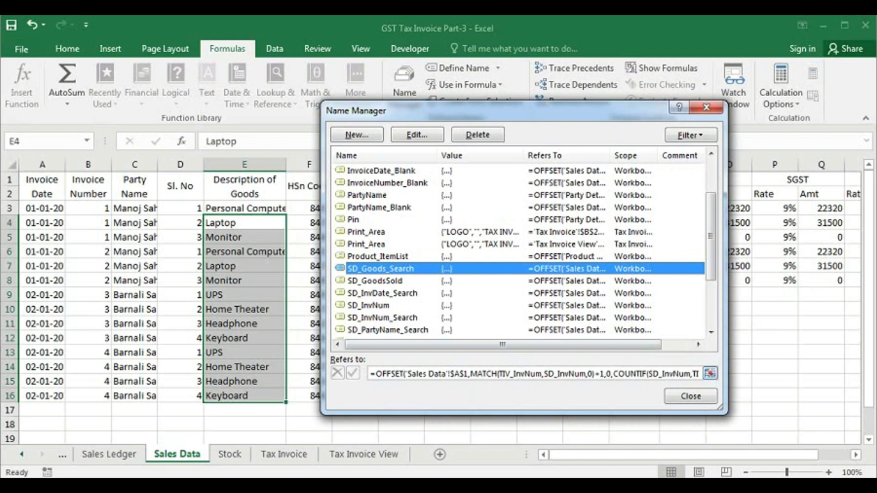
Step: Change the OFFSET starting cell of SD_Goods_Search to 'Sales Data'!$E$1 and save the name's definition
{"action": "left_click", "coordinate": [458, 375]}
{"action": "type", "text": "E"}
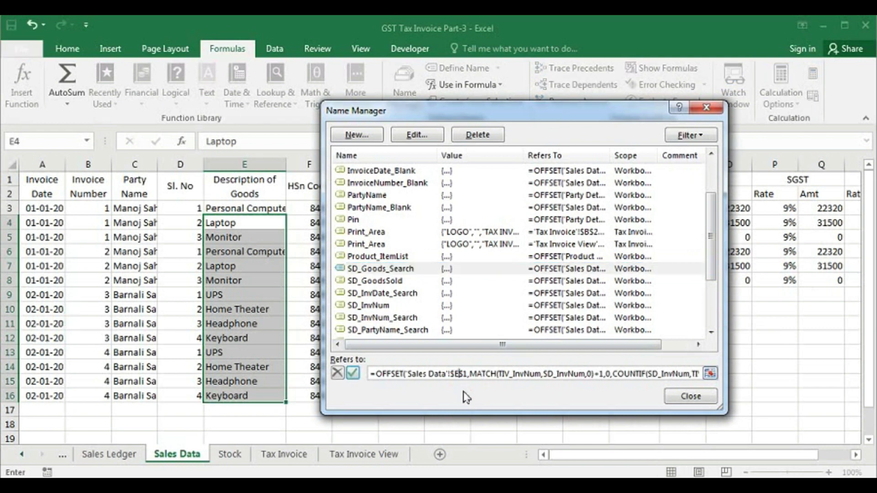
{"action": "left_click", "coordinate": [353, 373]}
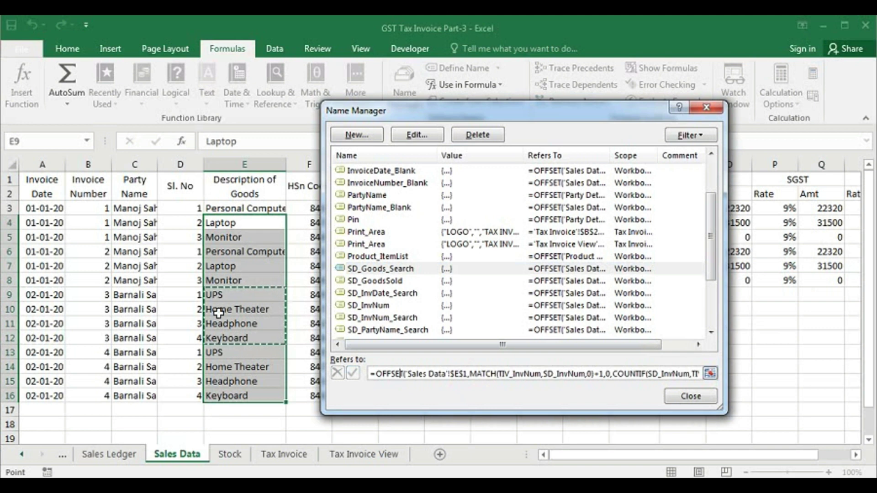
{"action": "left_click", "coordinate": [691, 396]}
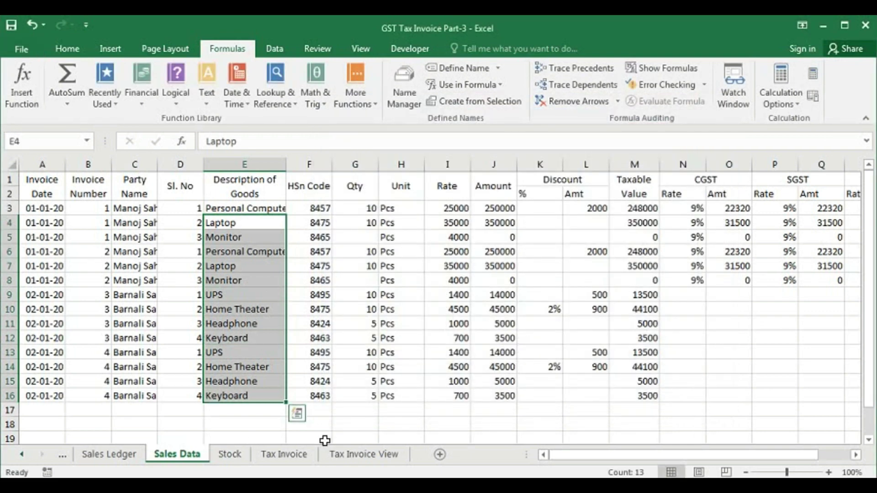
Step: Enter =INDEX(SD_Goods_Search,B21,0) in cell C21 of the Tax Invoice View sheet
{"action": "left_click", "coordinate": [360, 455]}
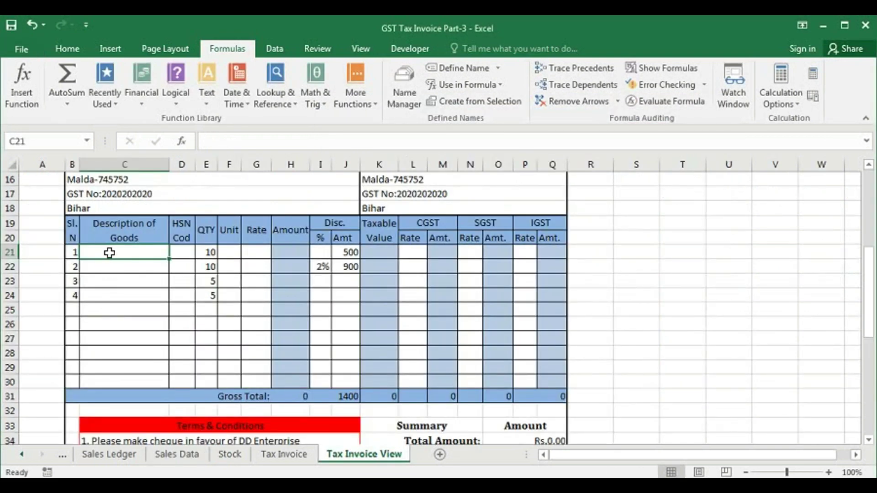
{"action": "type", "text": "=i"}
{"action": "type", "text": "nde"}
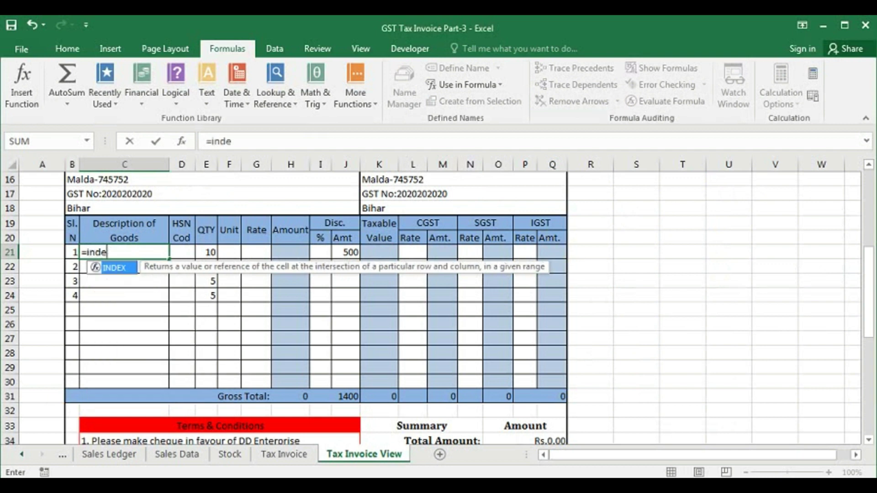
{"action": "type", "text": "x"}
{"action": "key", "text": "Tab"}
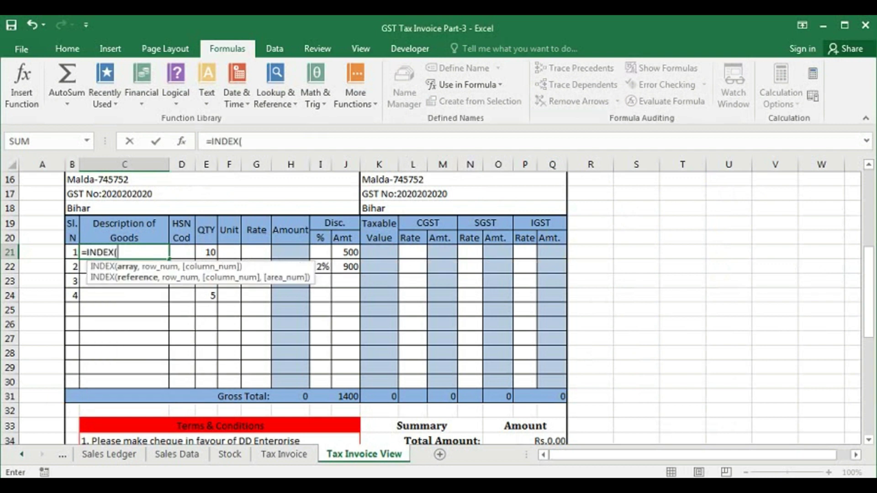
{"action": "type", "text": "sd"}
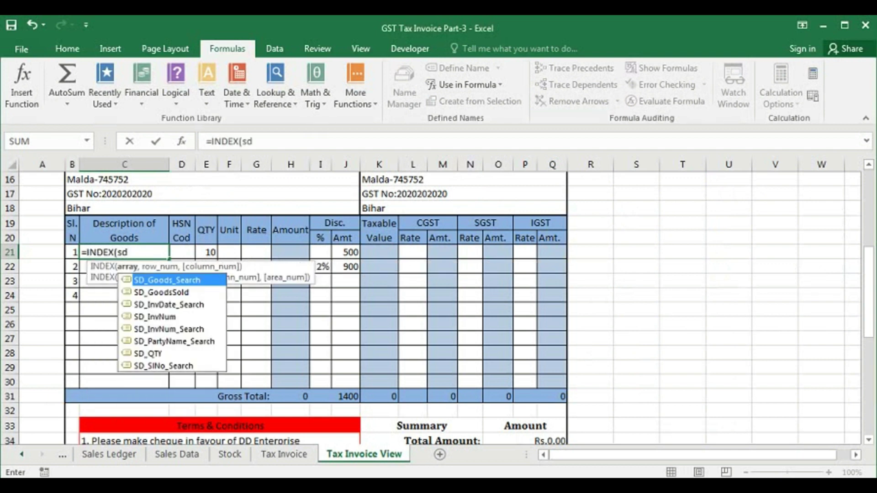
{"action": "key", "text": "Down"}
{"action": "key", "text": "Up"}
{"action": "key", "text": "Tab"}
{"action": "type", "text": ","}
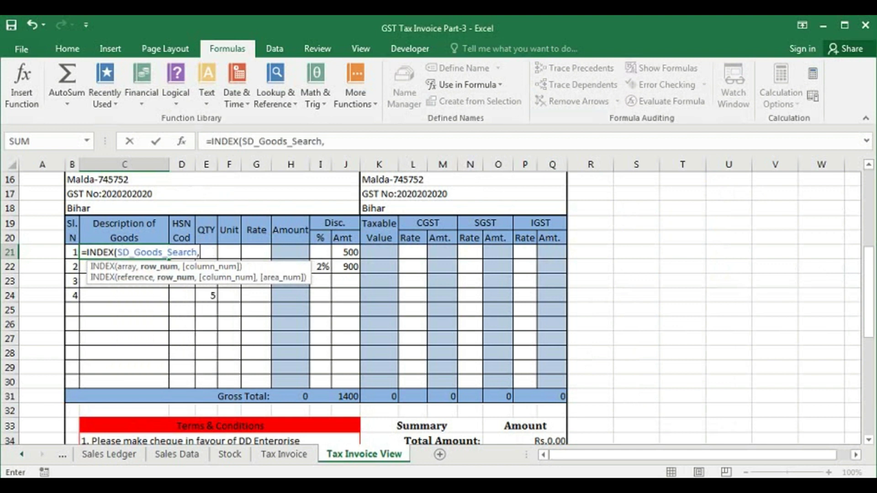
{"action": "left_click", "coordinate": [71, 254]}
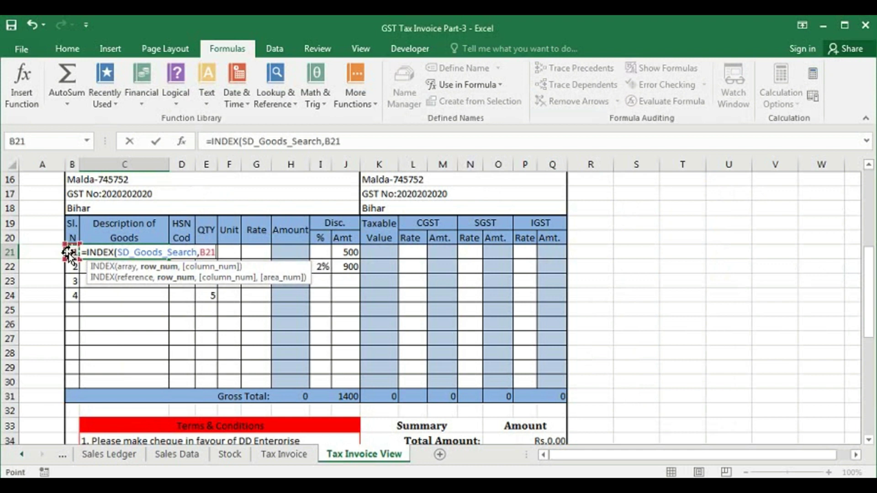
{"action": "type", "text": ",0)"}
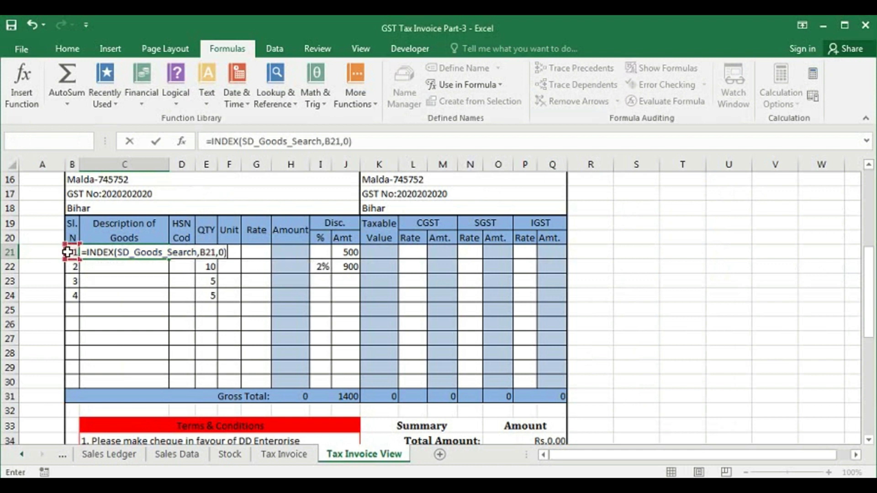
{"action": "key", "text": "Return"}
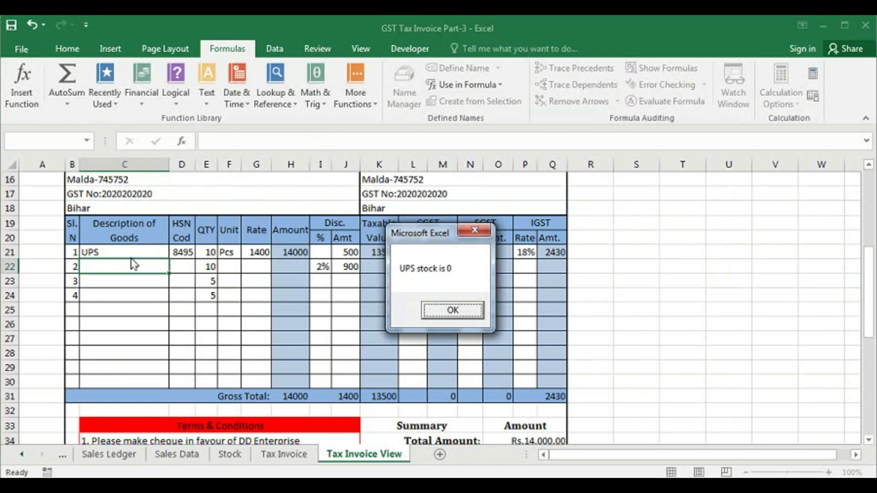
Step: Dismiss the stock message, check the closing balance of UPS on the Stock sheet and return to Tax Invoice View
{"action": "left_click", "coordinate": [430, 313]}
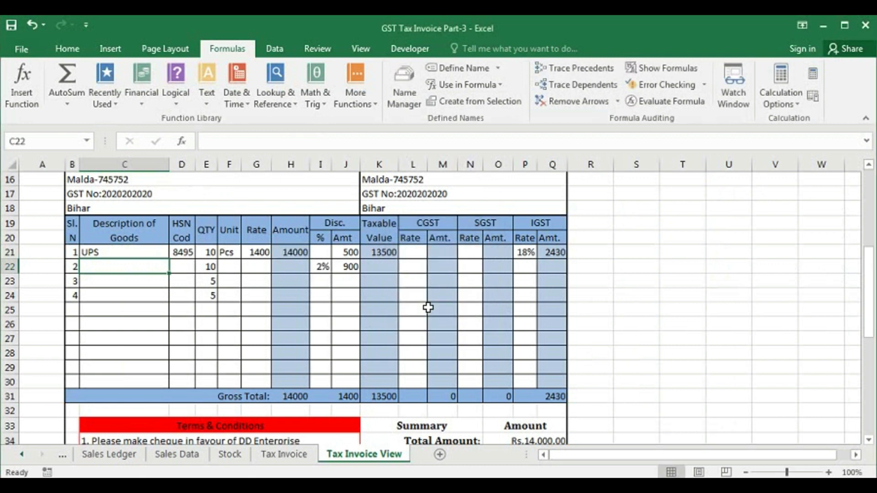
{"action": "left_click", "coordinate": [229, 454]}
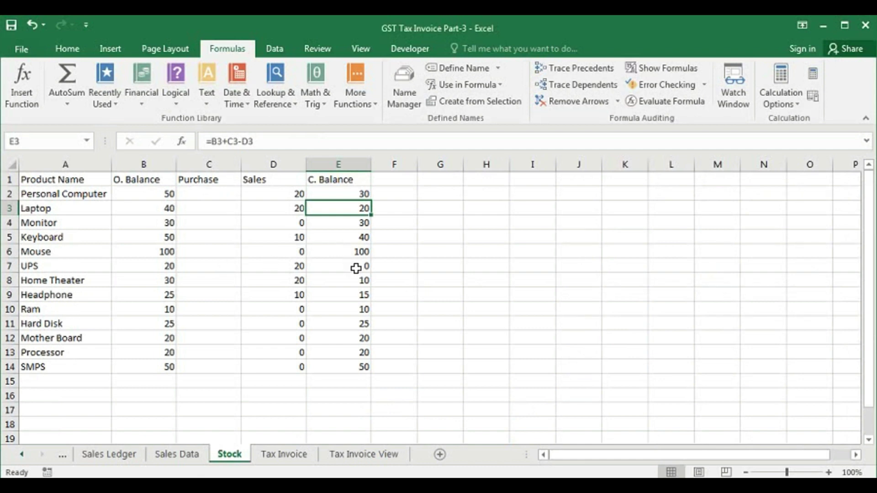
{"action": "left_click", "coordinate": [333, 454]}
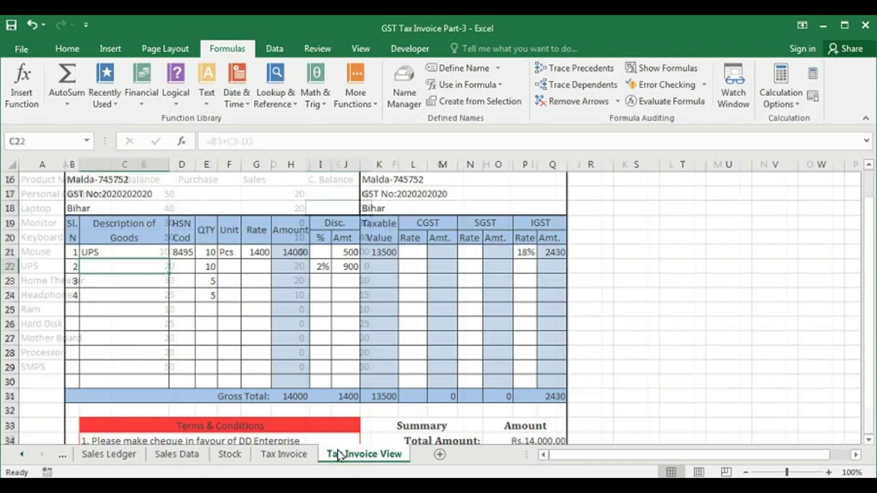
Step: Fill the goods description formula from C21 down through C30
{"action": "left_click", "coordinate": [146, 253]}
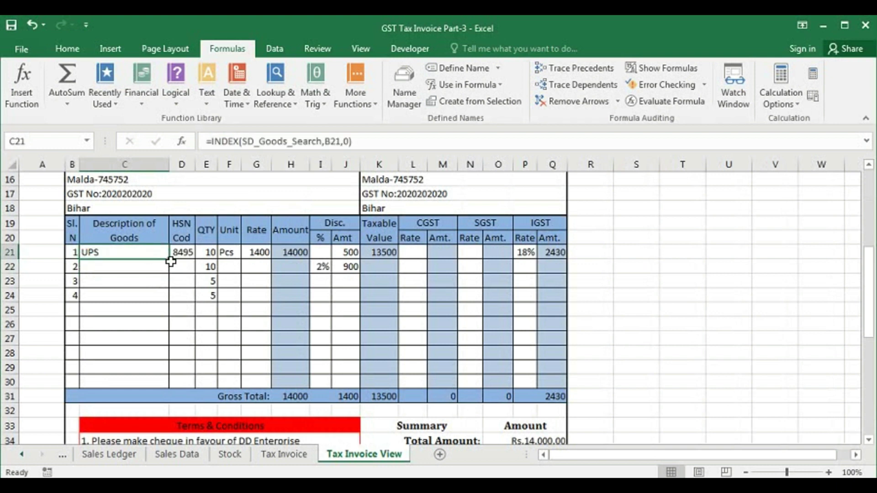
{"action": "left_click_drag", "start_coordinate": [170, 260], "coordinate": [157, 387]}
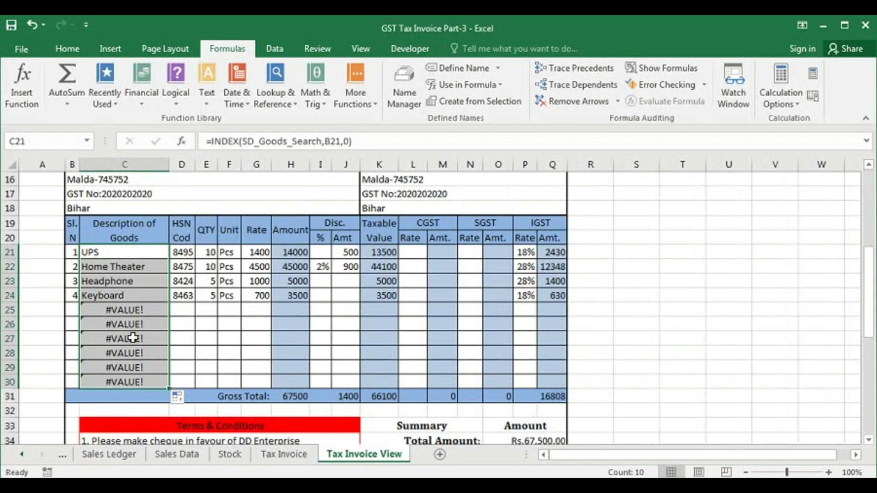
Step: Wrap the C21 formula as =IFERROR(INDEX(SD_Goods_Search,B21,0),""), enter it and dismiss the stock message
{"action": "left_click", "coordinate": [82, 253]}
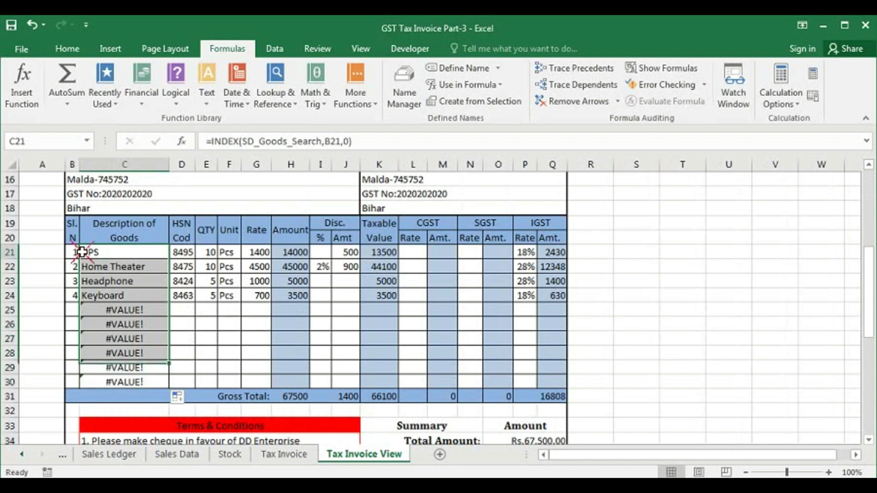
{"action": "double_click", "coordinate": [82, 252]}
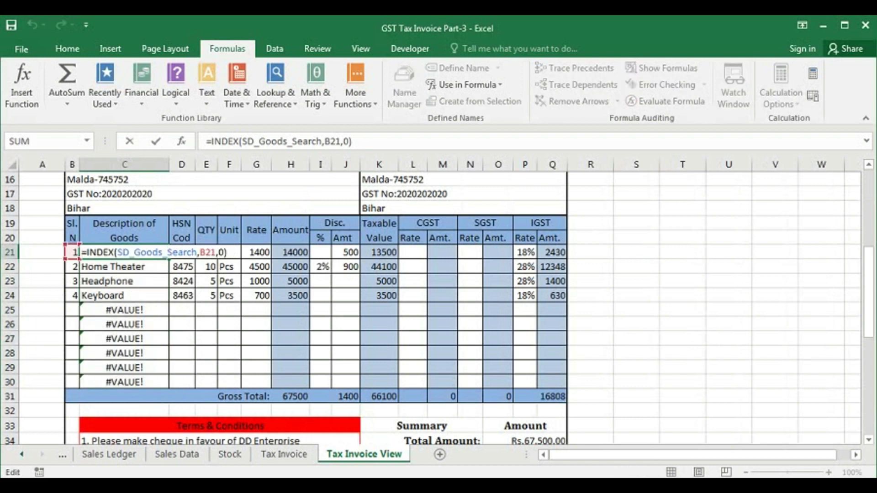
{"action": "type", "text": "IFERR"}
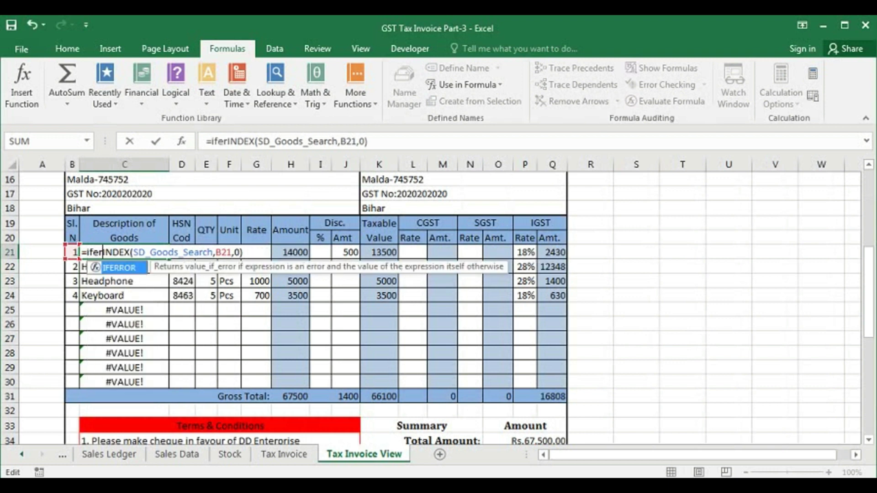
{"action": "key", "text": "Tab"}
{"action": "type", "text": ",\"\")"}
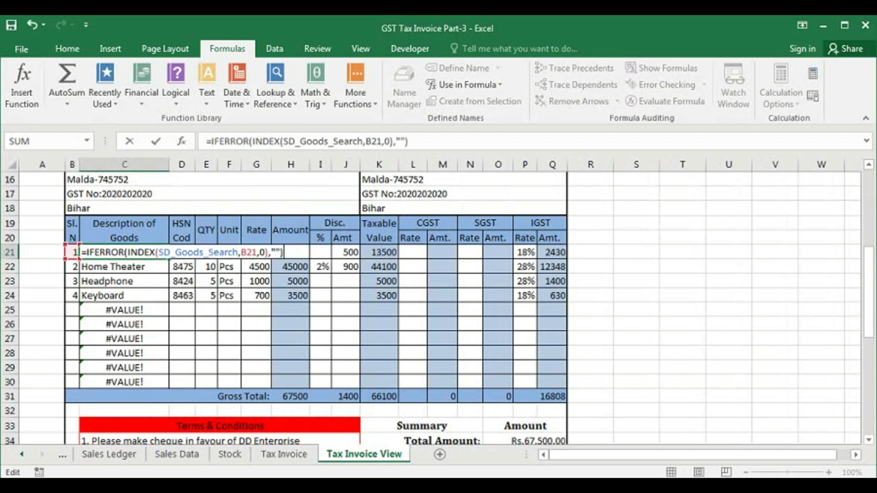
{"action": "key", "text": "Return"}
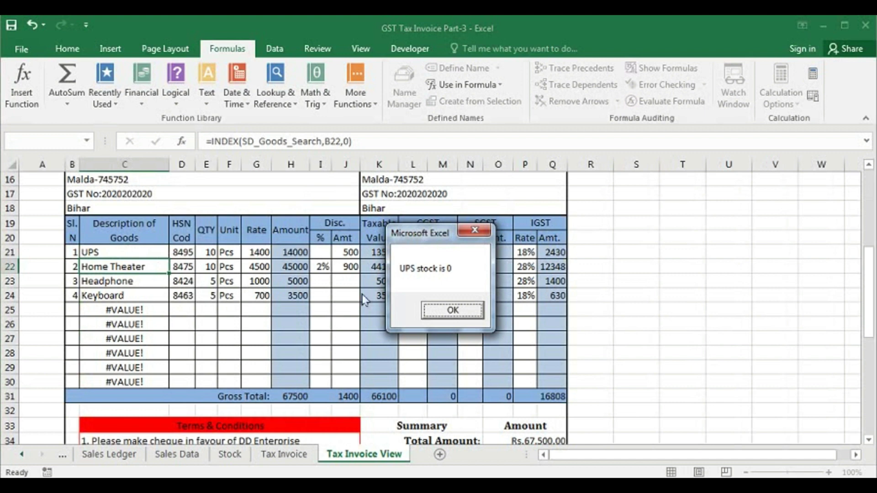
{"action": "left_click", "coordinate": [446, 310]}
{"action": "left_click", "coordinate": [454, 310]}
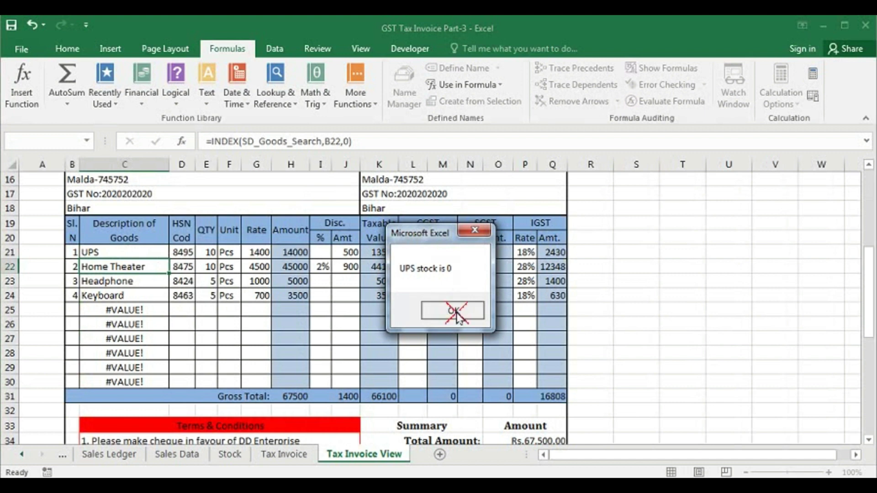
{"action": "left_click", "coordinate": [454, 309]}
{"action": "left_click", "coordinate": [455, 311]}
{"action": "left_click", "coordinate": [455, 312]}
{"action": "left_click", "coordinate": [456, 312]}
{"action": "left_click", "coordinate": [456, 313]}
{"action": "left_click", "coordinate": [456, 313]}
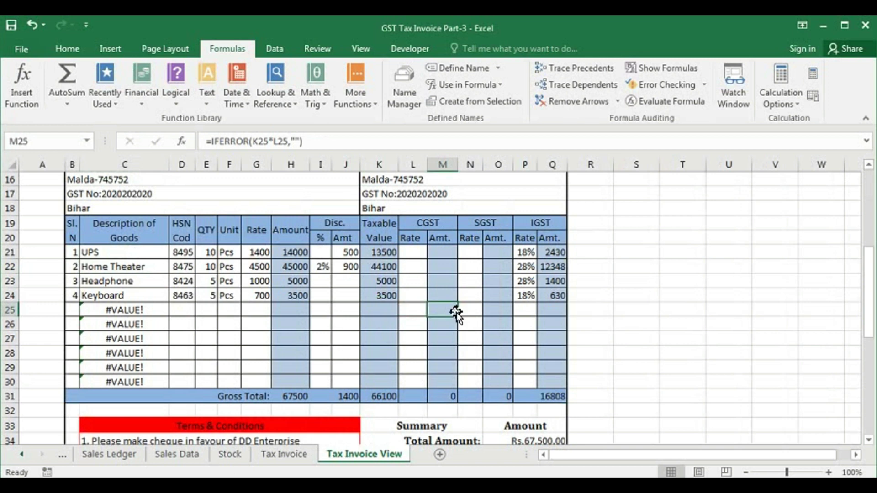
Step: Fill the IFERROR goods description formula from C21 down through C30
{"action": "left_click", "coordinate": [170, 257]}
{"action": "left_click_drag", "start_coordinate": [171, 259], "coordinate": [139, 382]}
{"action": "left_click", "coordinate": [143, 341]}
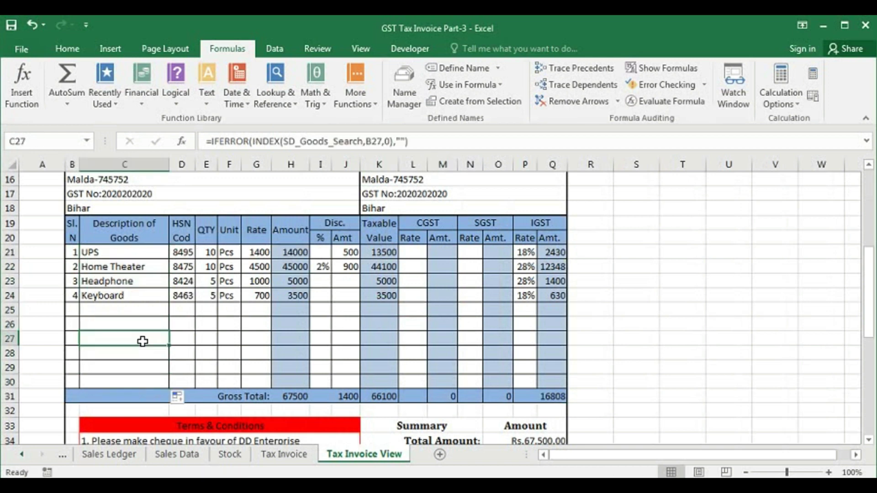
Step: Check the HSN code formula in D21, clear the quantities in E21:E24 and open the Sales Data sheet
{"action": "left_click", "coordinate": [184, 259]}
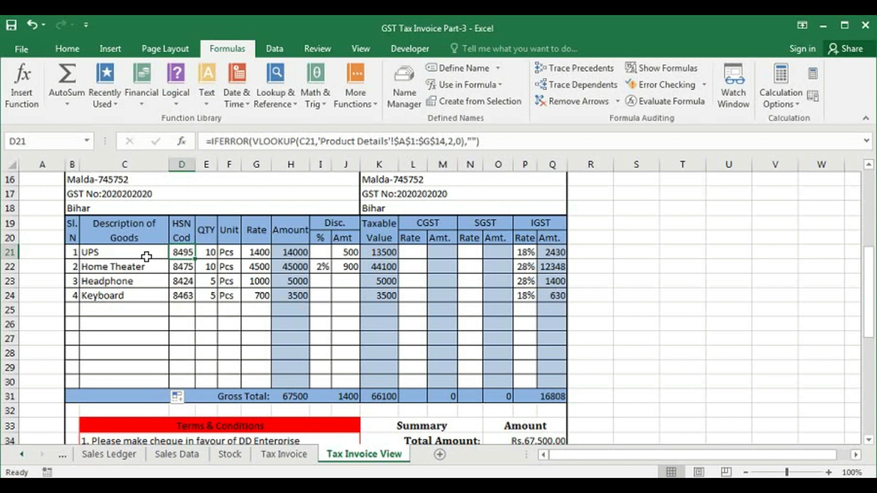
{"action": "left_click_drag", "start_coordinate": [206, 250], "coordinate": [209, 298]}
{"action": "key", "text": "Delete"}
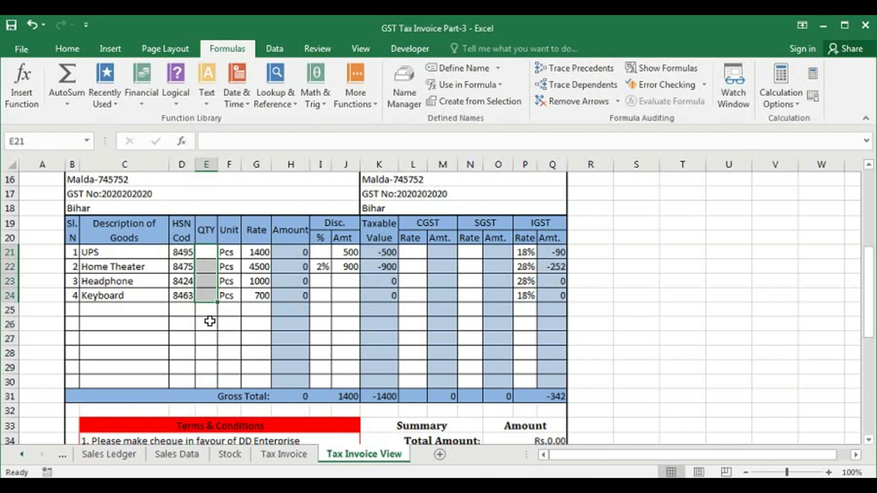
{"action": "left_click", "coordinate": [176, 455]}
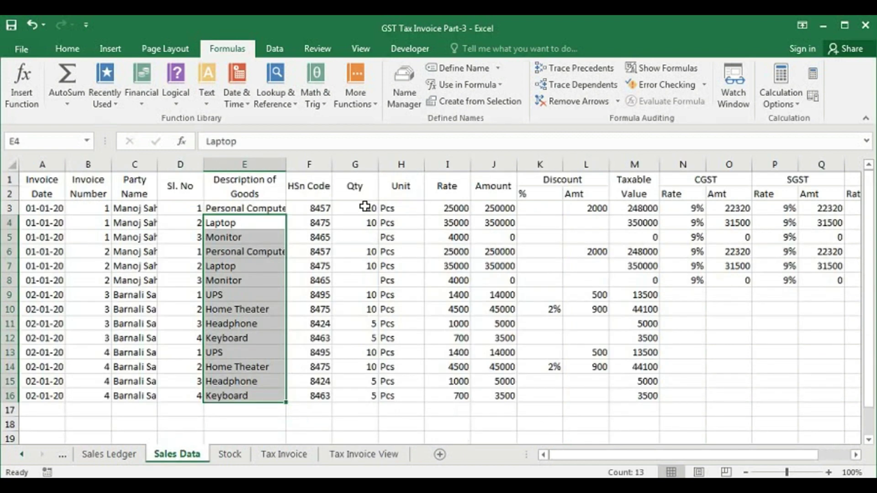
Step: Define a workbook name SD_Qty_Search as =OFFSET('Sales Data'!$A$1,MATCH(TIV_InvNum,SD_InvNum,0)+1,0,COUNTIF(SD_InvNum,TIV_InvNum),1)
{"action": "left_click", "coordinate": [408, 94]}
{"action": "left_click", "coordinate": [357, 135]}
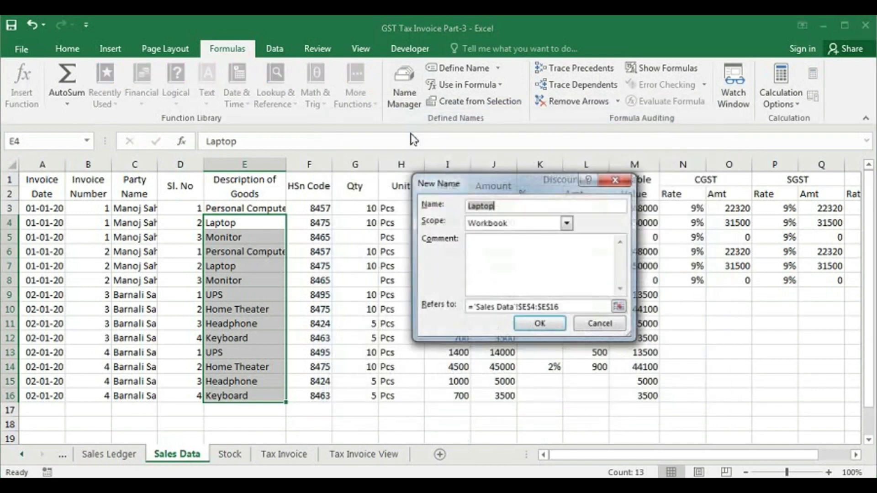
{"action": "type", "text": "SD_Qty_Sea"}
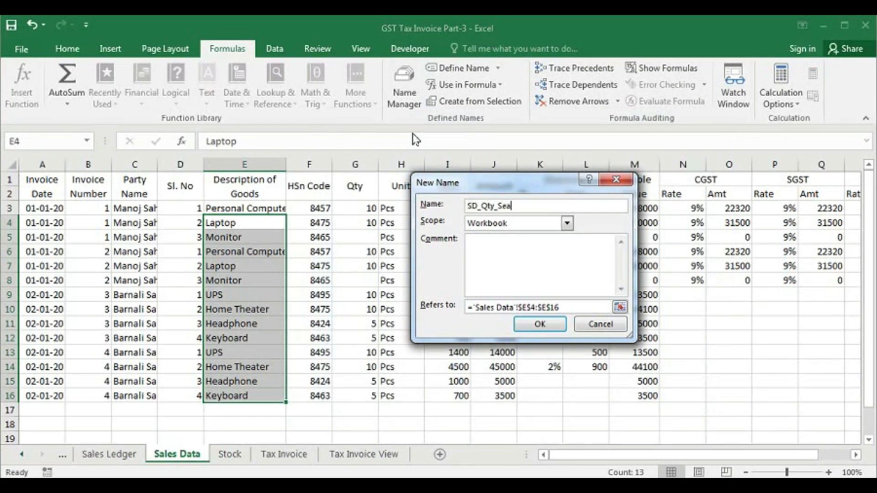
{"action": "type", "text": "rch"}
{"action": "left_click", "coordinate": [554, 307]}
{"action": "type", "text": "IF(SD_InvNum,TIV_InvNum,1)"}
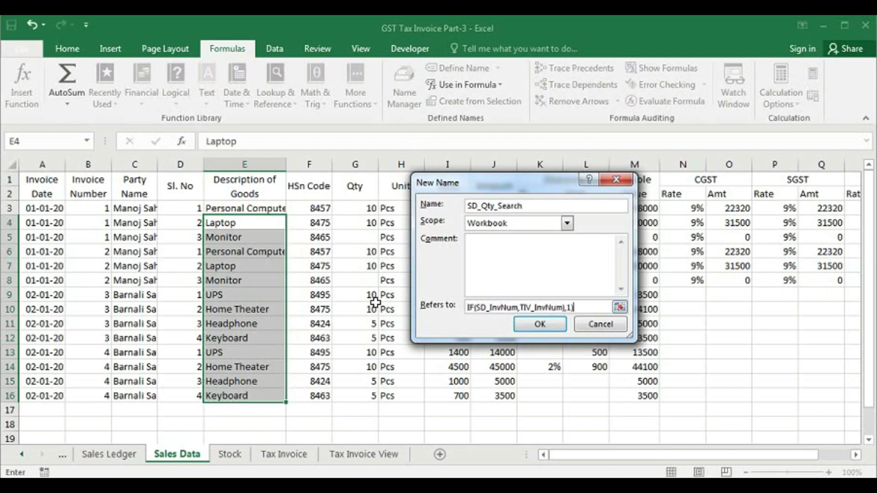
{"action": "left_click", "coordinate": [539, 325]}
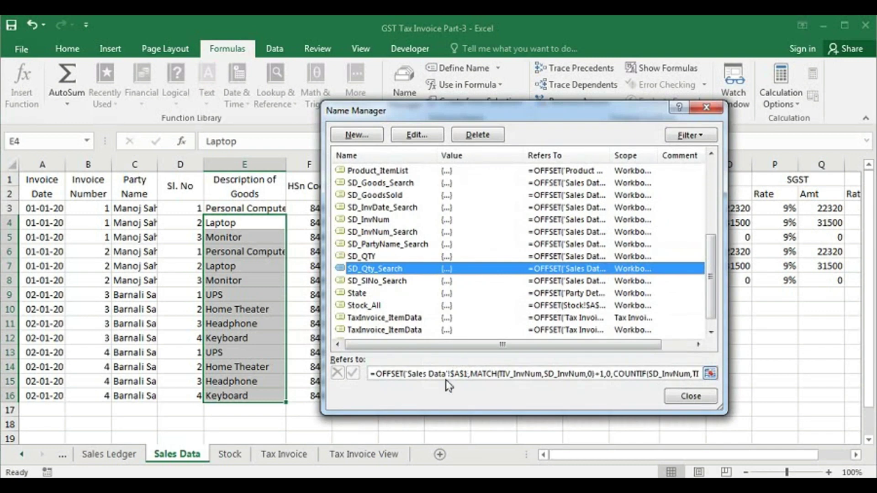
Step: Change the OFFSET starting cell of SD_Qty_Search to $G$1, save it and check the range it refers to
{"action": "left_click_drag", "start_coordinate": [445, 118], "coordinate": [524, 134]}
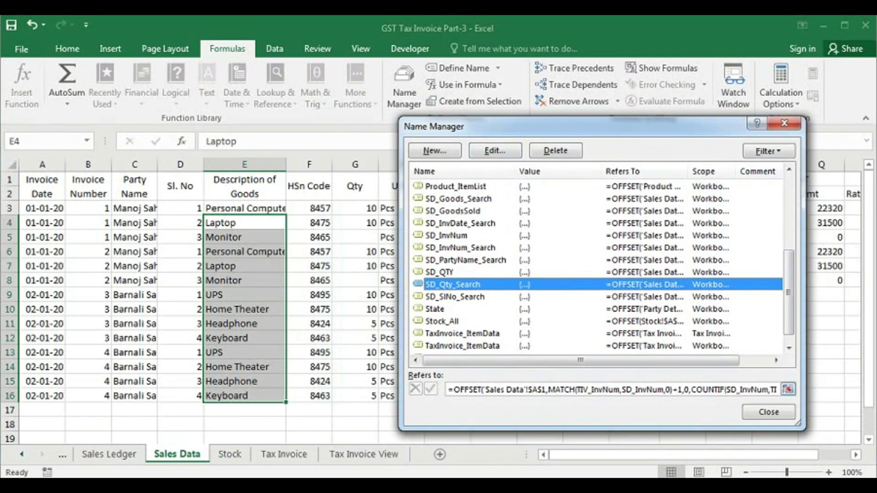
{"action": "left_click", "coordinate": [540, 389]}
{"action": "key", "text": "BackSpace"}
{"action": "type", "text": "G"}
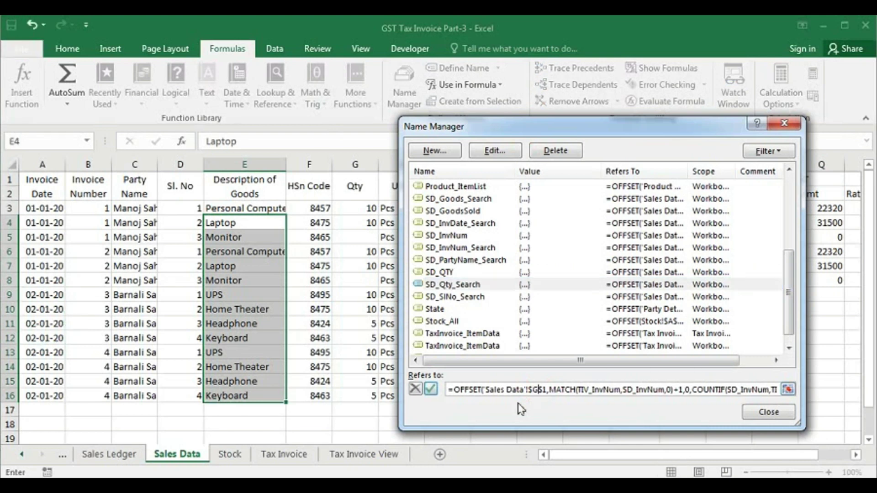
{"action": "left_click", "coordinate": [431, 389]}
{"action": "left_click", "coordinate": [483, 390]}
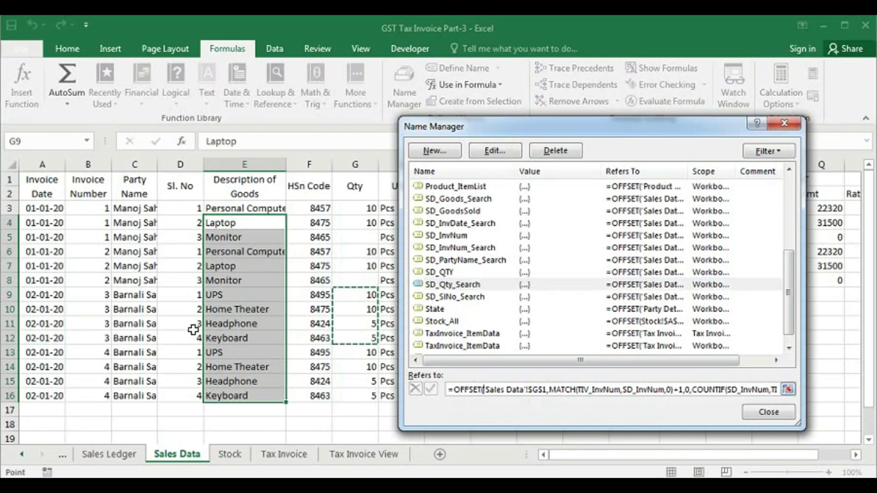
{"action": "left_click", "coordinate": [764, 412]}
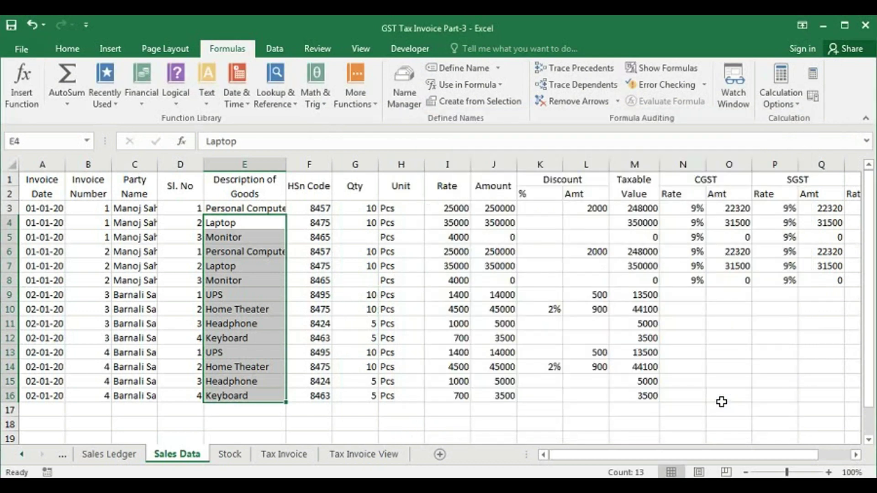
Step: Enter =INDEX(SD_Qty_Search,B21) in QTY cell E21 of the Tax Invoice View sheet
{"action": "left_click", "coordinate": [364, 453]}
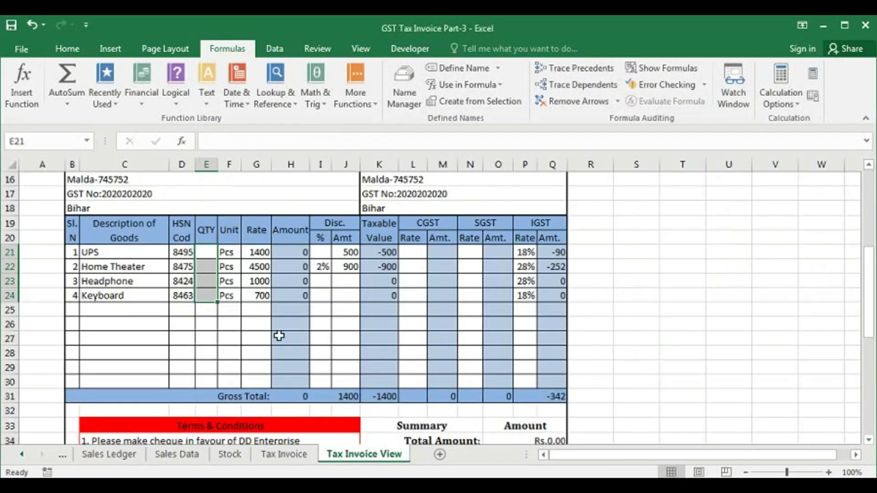
{"action": "left_click", "coordinate": [205, 252]}
{"action": "type", "text": "="}
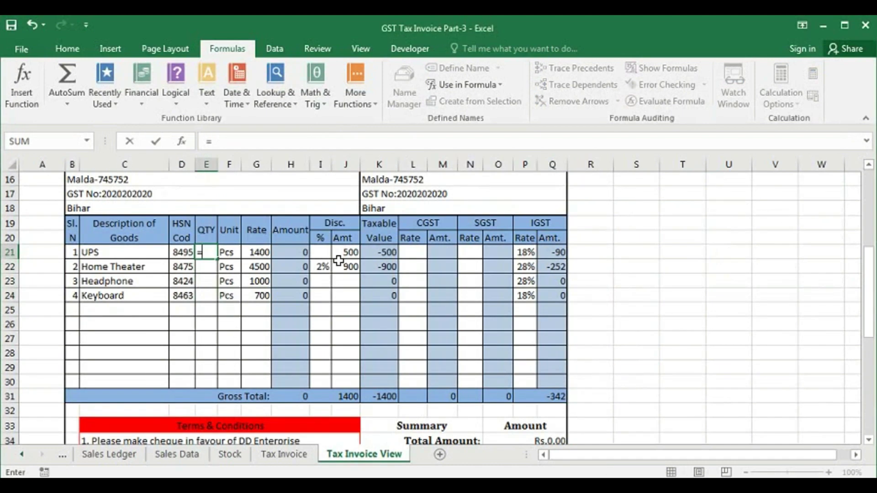
{"action": "type", "text": "index"}
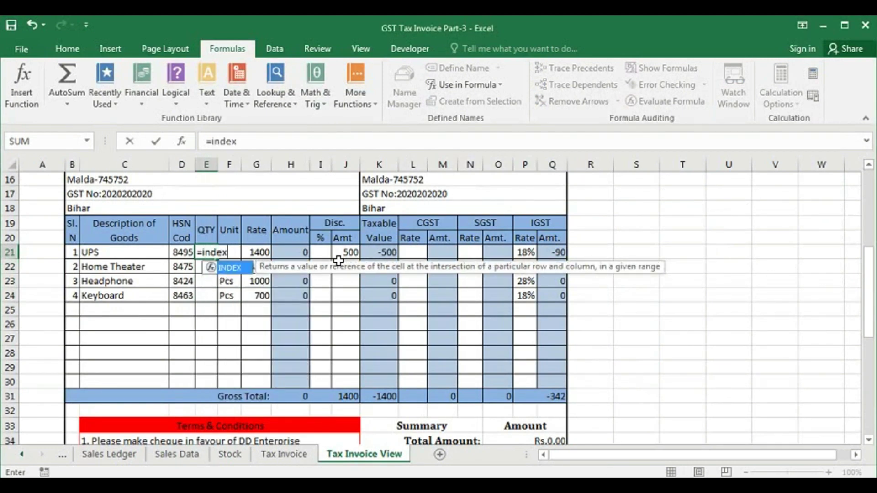
{"action": "key", "text": "Tab"}
{"action": "type", "text": "sd"}
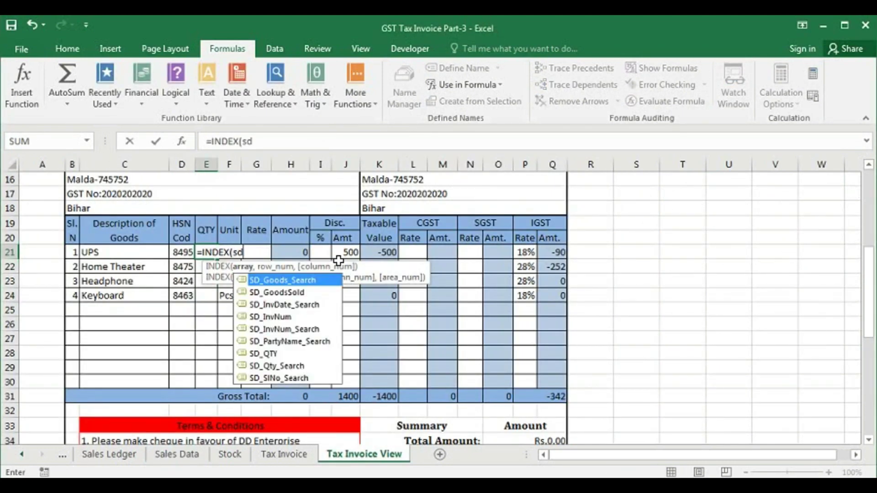
{"action": "key", "text": "Down"}
{"action": "key", "text": "Down"}
{"action": "key", "text": "Down"}
{"action": "key", "text": "Down"}
{"action": "key", "text": "Down"}
{"action": "key", "text": "Down"}
{"action": "key", "text": "Down"}
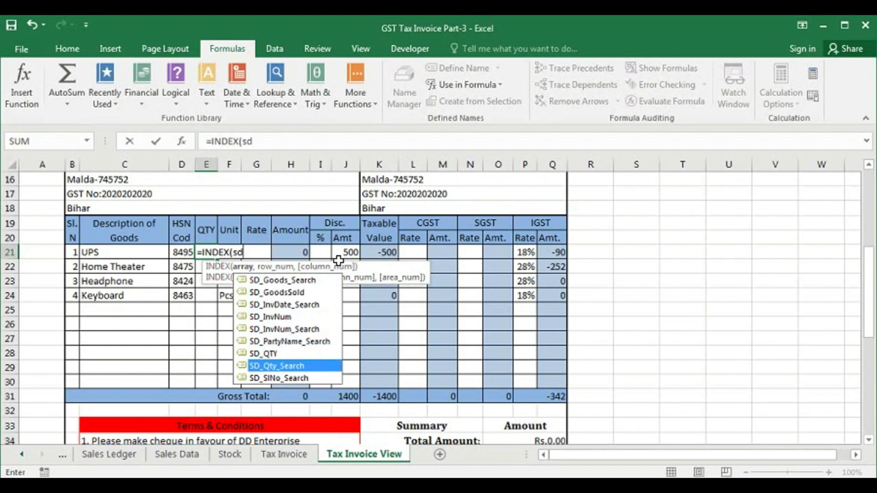
{"action": "key", "text": "Tab"}
{"action": "type", "text": ","}
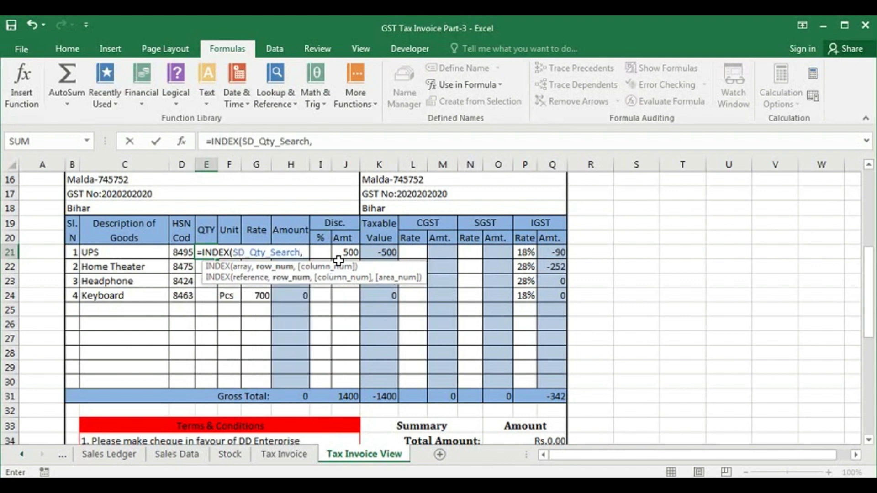
{"action": "left_click", "coordinate": [74, 251]}
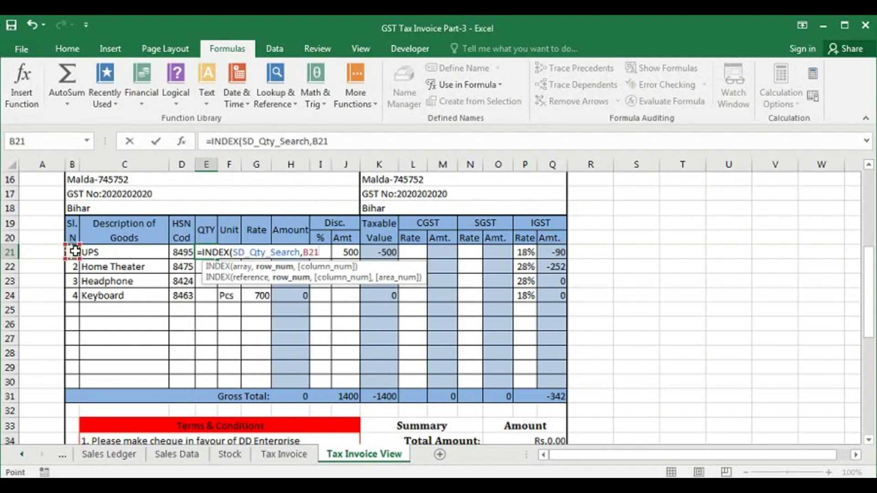
{"action": "type", "text": ","}
{"action": "key", "text": "BackSpace"}
{"action": "key", "text": "BackSpace"}
{"action": "key", "text": "BackSpace"}
{"action": "key", "text": "BackSpace"}
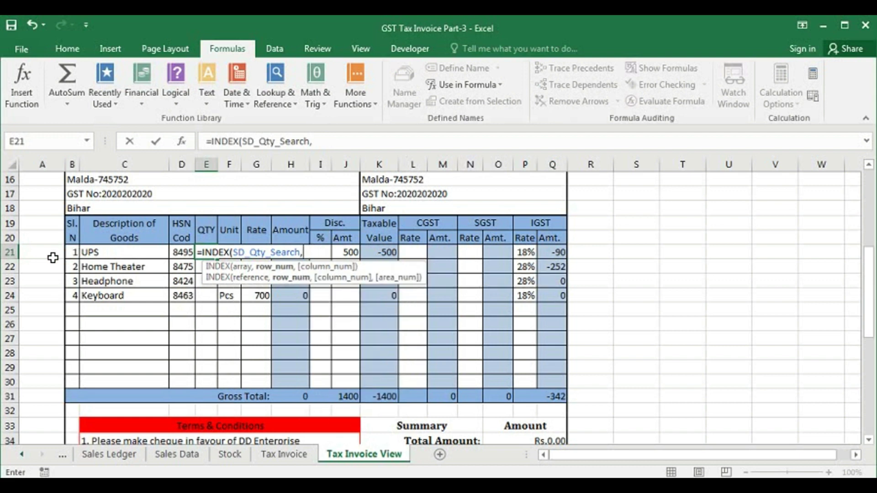
{"action": "left_click", "coordinate": [75, 252]}
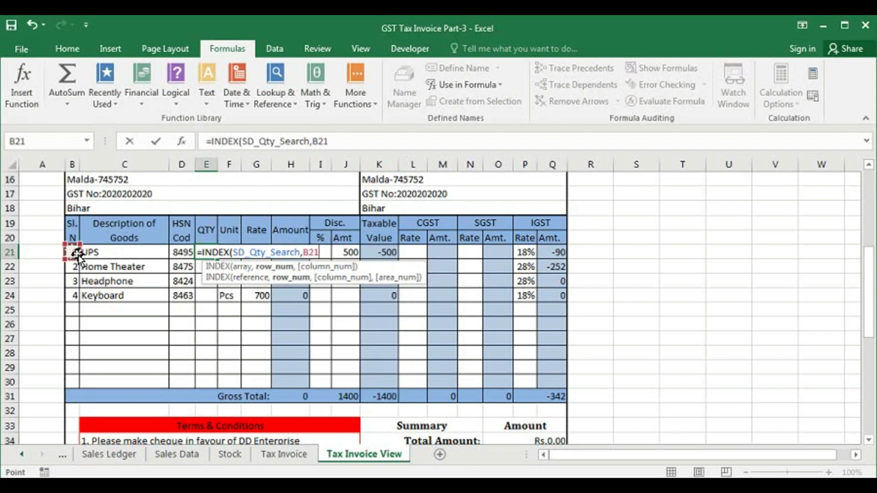
{"action": "type", "text": ")"}
{"action": "key", "text": "Return"}
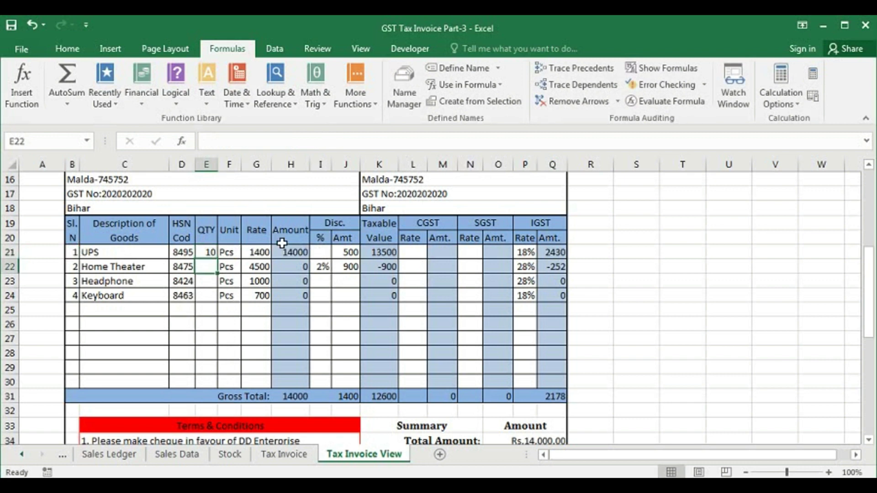
Step: Wrap the quantity formula in E21 as =IFERROR(INDEX(SD_Qty_Search,B21),"")
{"action": "left_click", "coordinate": [206, 255]}
{"action": "double_click", "coordinate": [206, 254]}
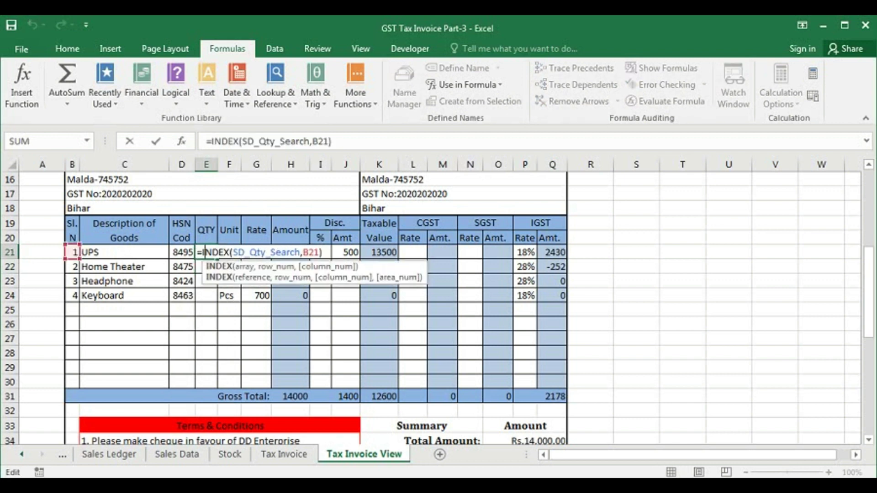
{"action": "left_click", "coordinate": [202, 252]}
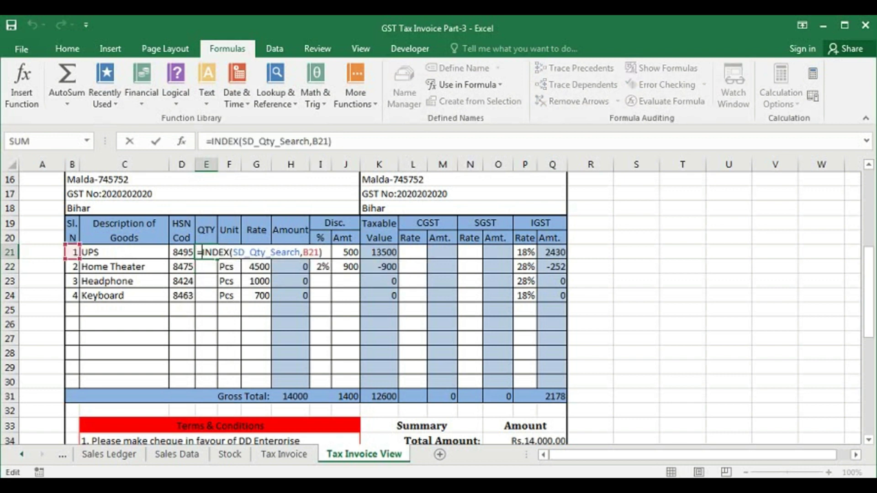
{"action": "type", "text": "e"}
{"action": "key", "text": "BackSpace"}
{"action": "type", "text": "if"}
{"action": "key", "text": "Down"}
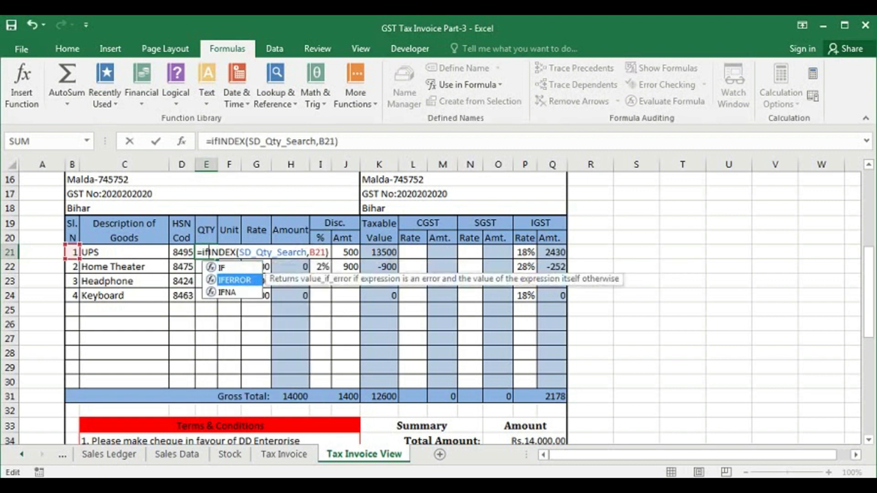
{"action": "key", "text": "Tab"}
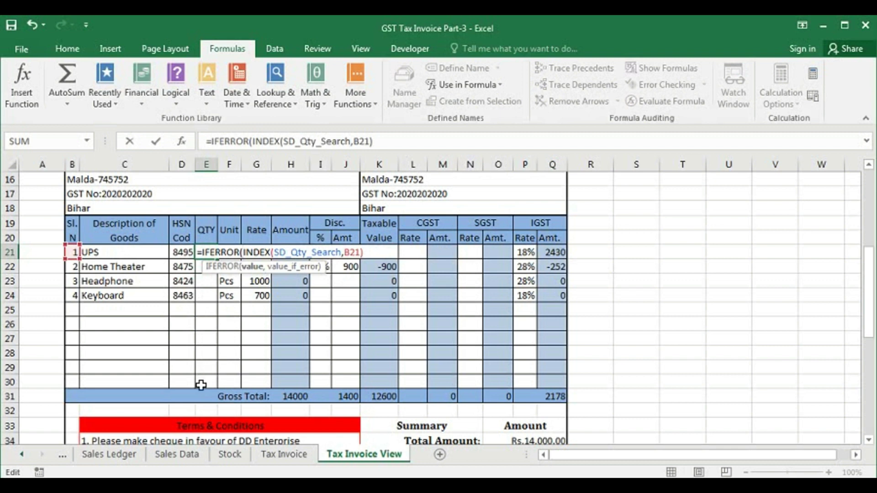
{"action": "key", "text": "End"}
{"action": "type", "text": ",\"\""}
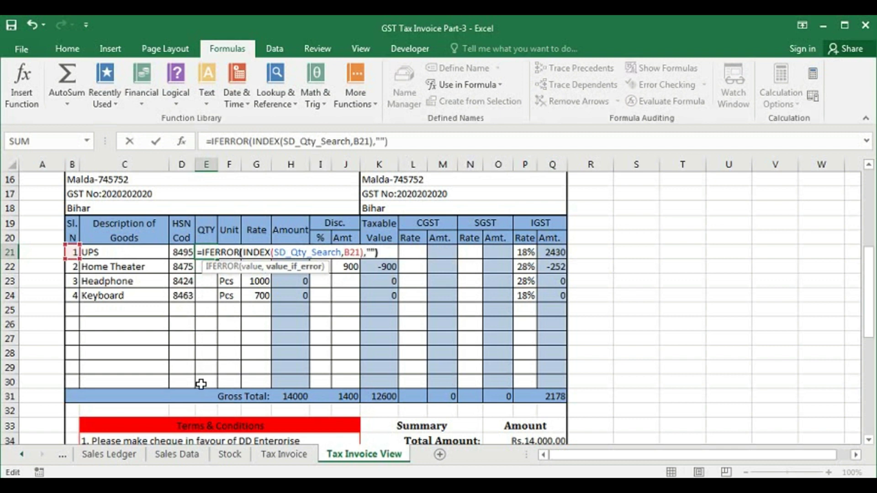
{"action": "key", "text": "Return"}
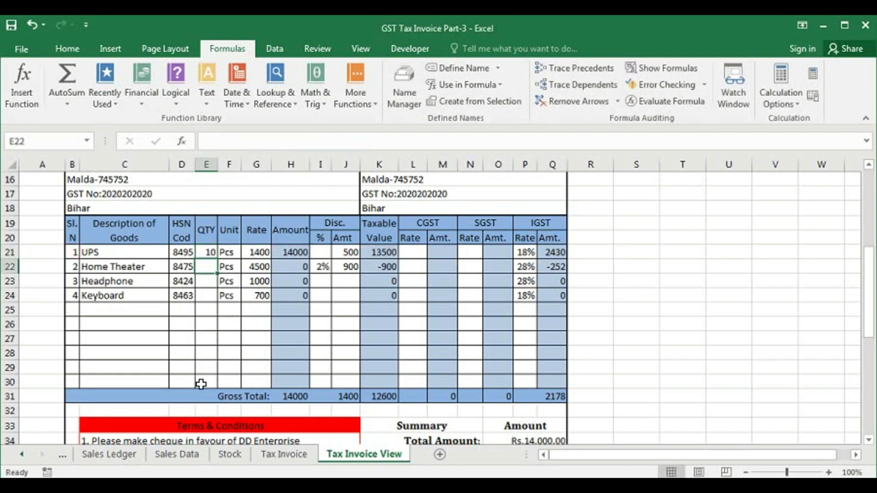
Step: Fill the IFERROR quantity formula from E21 down through E30 and check the unit and rate formulas in F21:G24
{"action": "key", "text": "Up"}
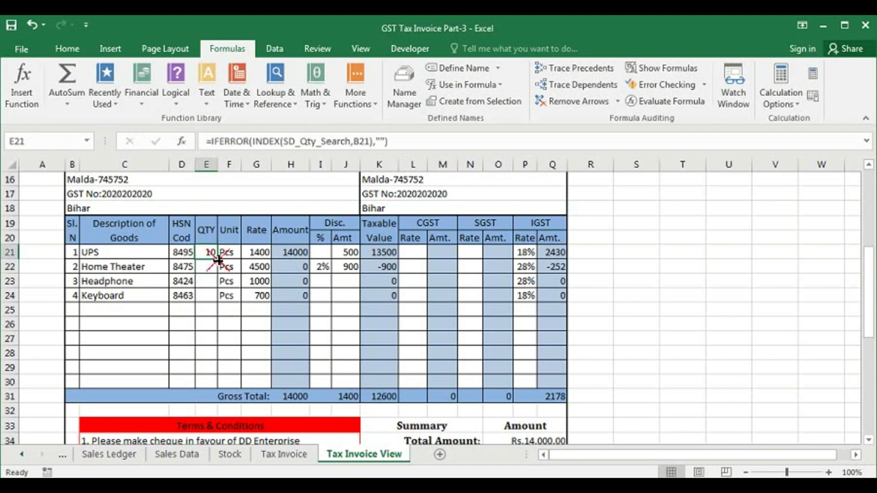
{"action": "left_click_drag", "start_coordinate": [217, 259], "coordinate": [216, 392]}
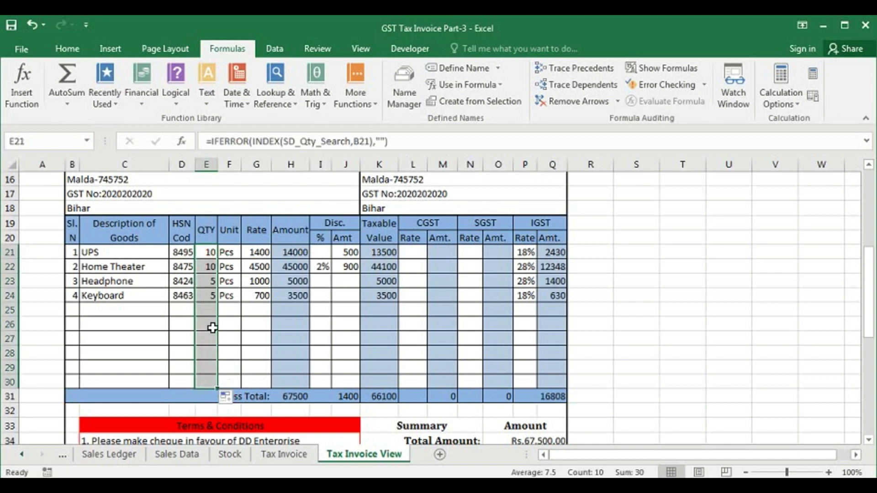
{"action": "left_click", "coordinate": [232, 254]}
{"action": "left_click_drag", "start_coordinate": [241, 259], "coordinate": [226, 291]}
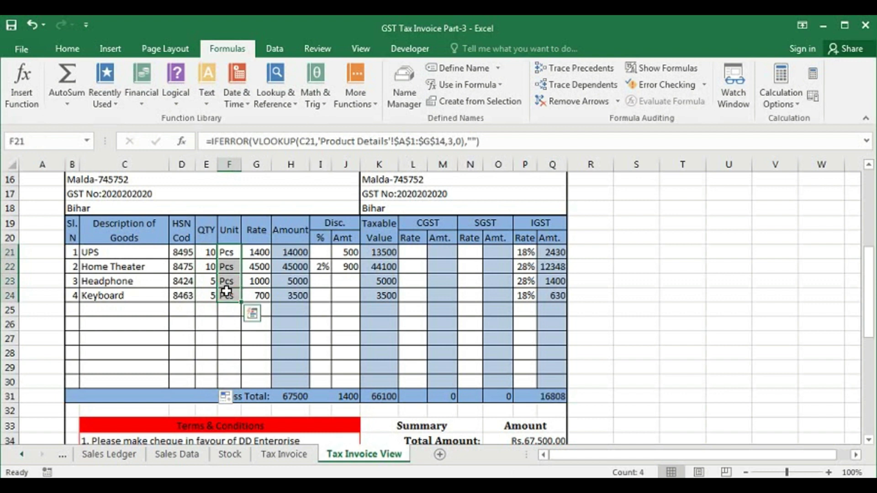
{"action": "left_click_drag", "start_coordinate": [257, 253], "coordinate": [254, 296]}
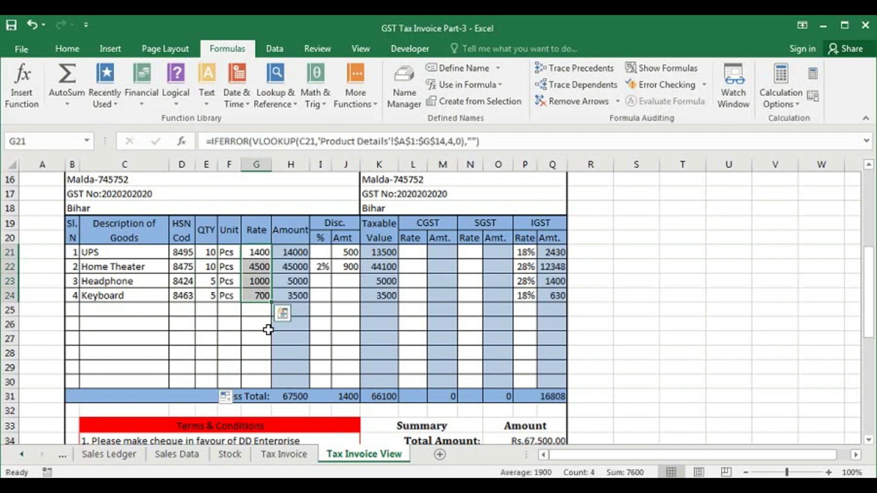
Step: From the Sales Data sheet, define a workbook name SD_Rate_Search using the same OFFSET formula as SD_Qty_Search, starting at $A$1
{"action": "left_click", "coordinate": [191, 457]}
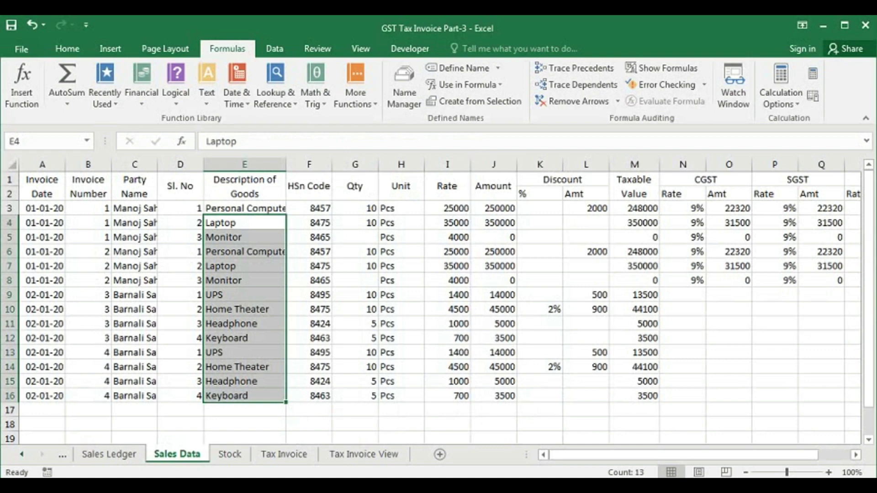
{"action": "left_click", "coordinate": [404, 89]}
{"action": "left_click", "coordinate": [429, 150]}
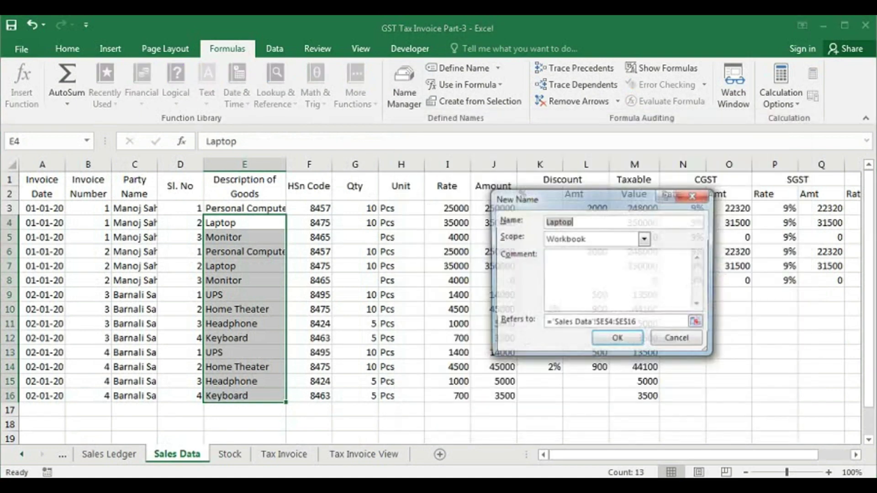
{"action": "type", "text": "SD"}
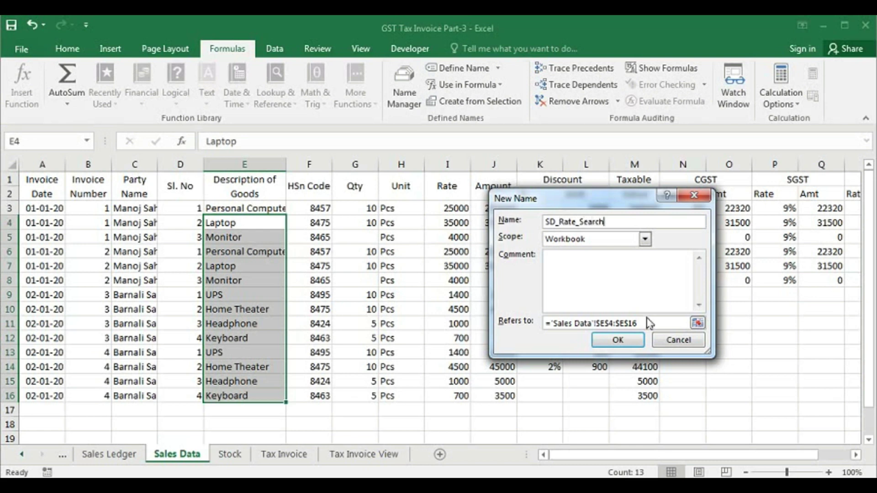
{"action": "type", "text": "_Rate_Search"}
{"action": "left_click_drag", "start_coordinate": [649, 324], "coordinate": [508, 331]}
{"action": "key", "text": "ctrl+v"}
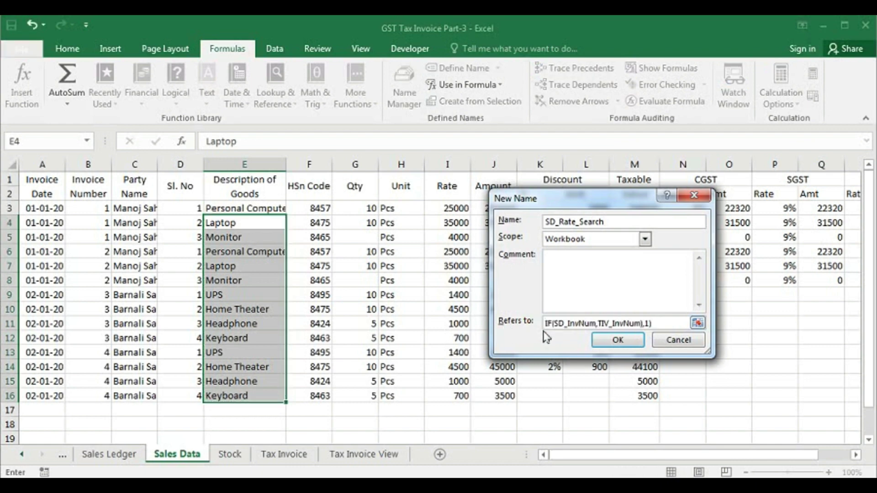
{"action": "left_click", "coordinate": [617, 340]}
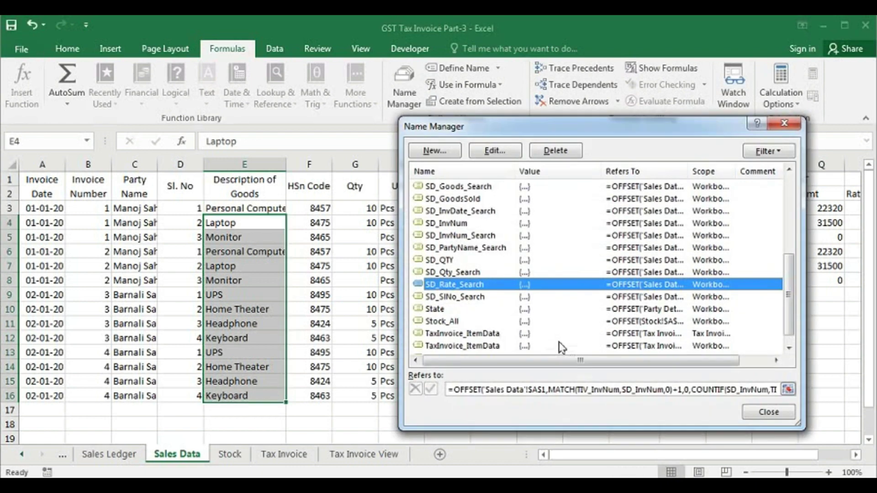
Step: Change the start cell in the SD_Rate_Search reference to $I$1, save the edit and close the name list
{"action": "left_click_drag", "start_coordinate": [498, 135], "coordinate": [426, 118]}
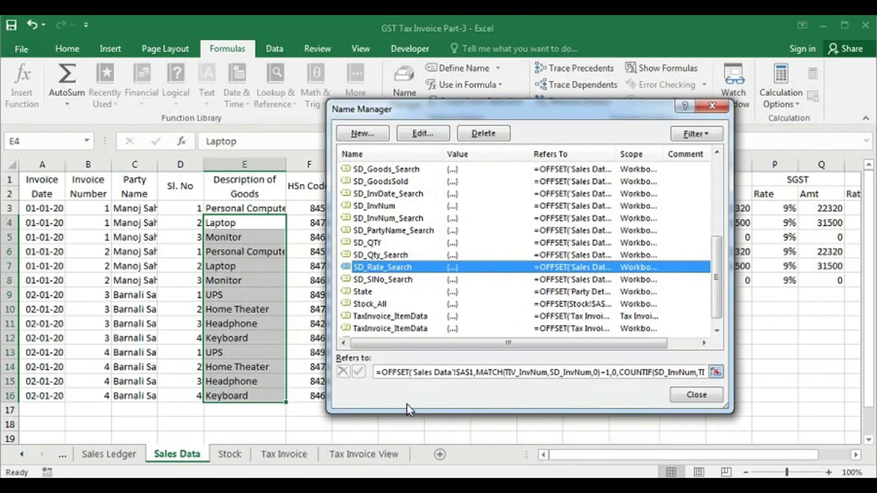
{"action": "left_click", "coordinate": [462, 372]}
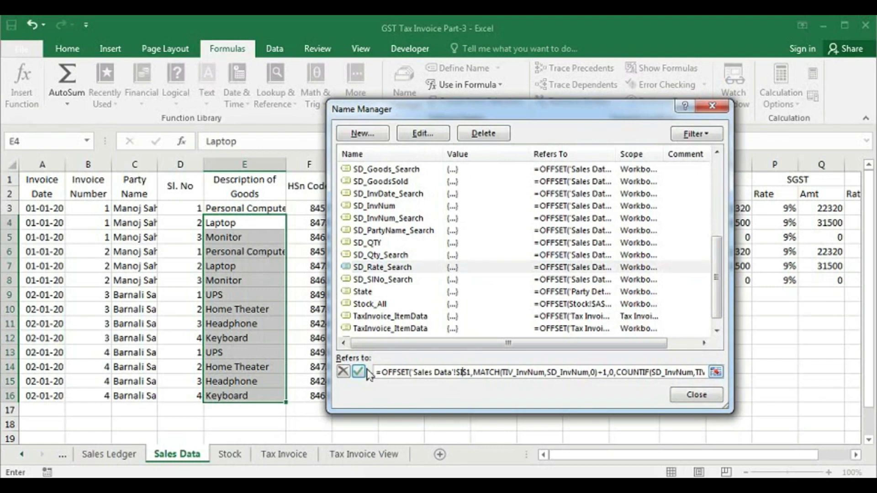
{"action": "left_click", "coordinate": [360, 372]}
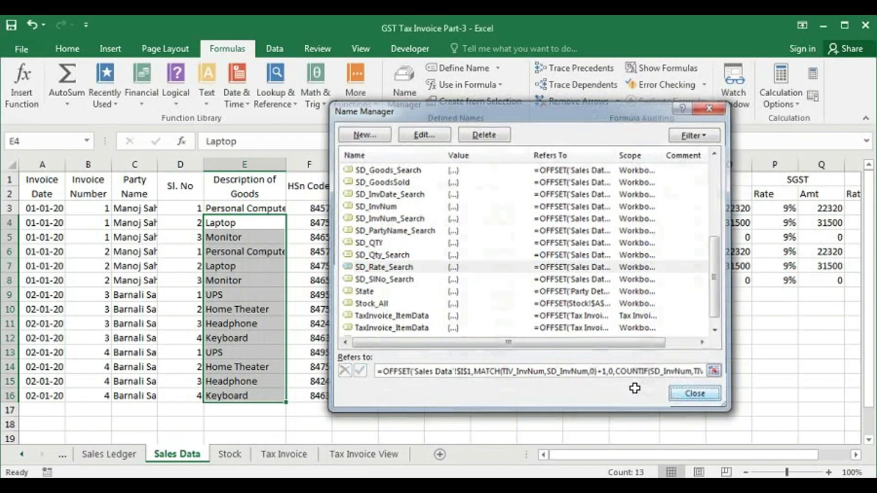
{"action": "left_click", "coordinate": [692, 396]}
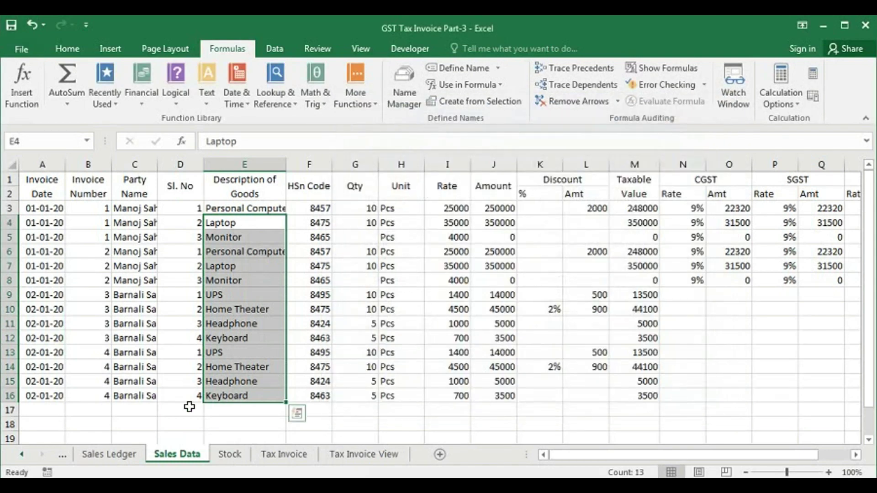
Step: On the Tax Invoice View sheet, replace the old Rate formulas with =INDEX(SD_Rate_Search,B21) in G21, filled down through G30
{"action": "left_click", "coordinate": [342, 456]}
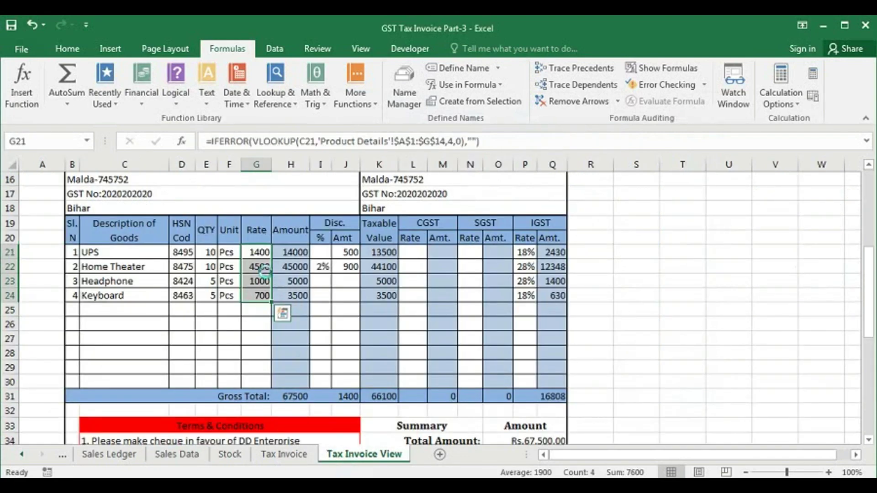
{"action": "key", "text": "Delete"}
{"action": "left_click", "coordinate": [256, 253]}
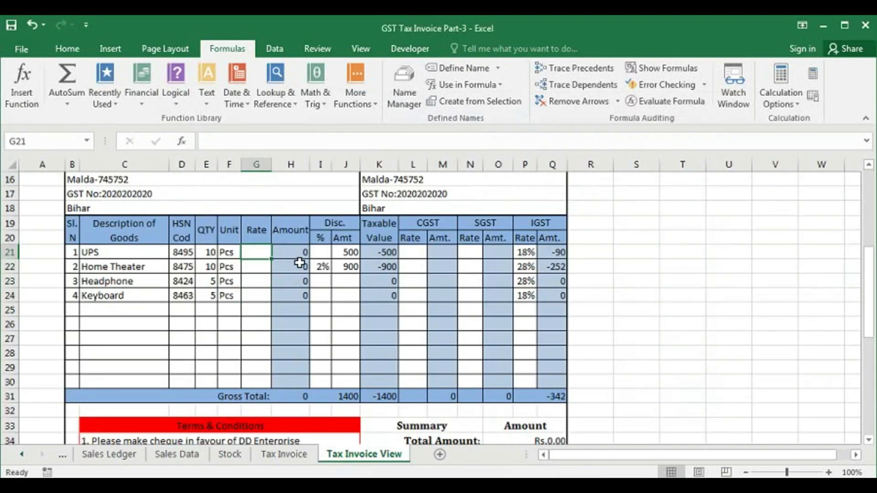
{"action": "type", "text": "=index"}
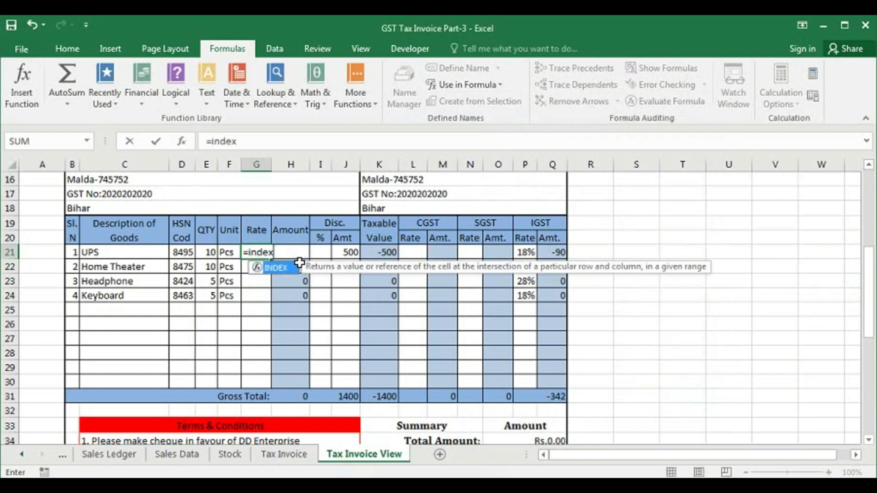
{"action": "key", "text": "Tab"}
{"action": "type", "text": "sd"}
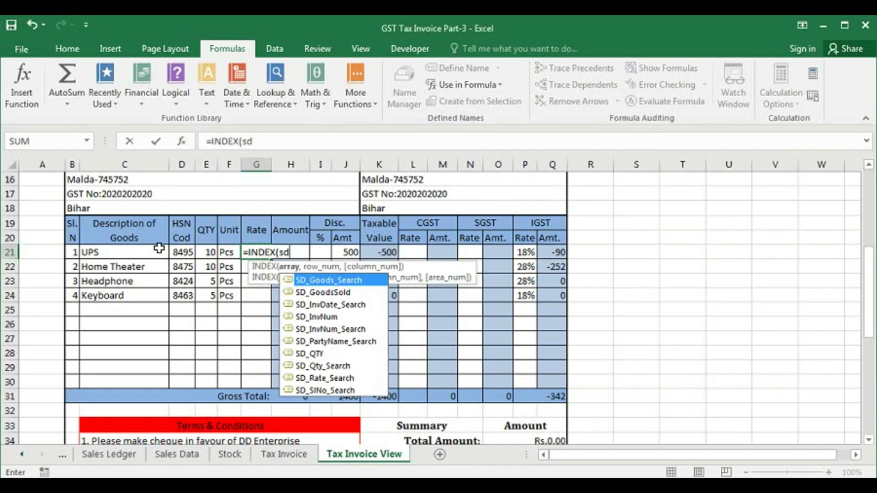
{"action": "type", "text": "_r"}
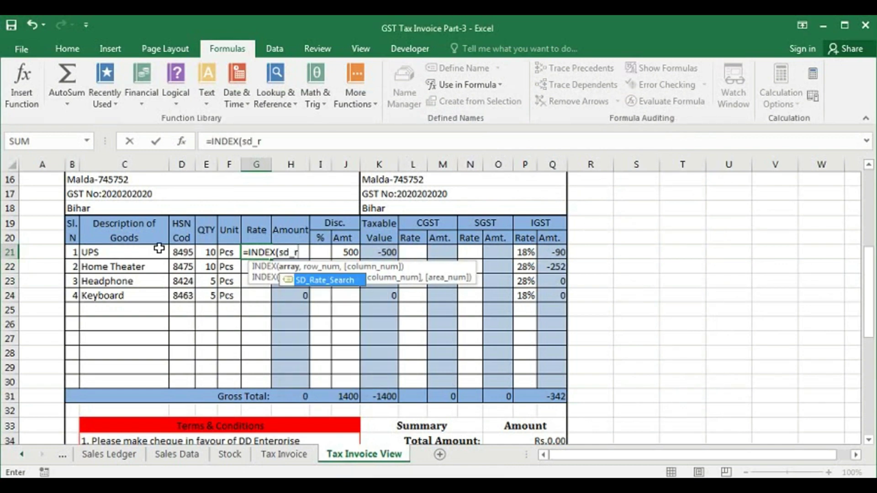
{"action": "key", "text": "Tab"}
{"action": "type", "text": ","}
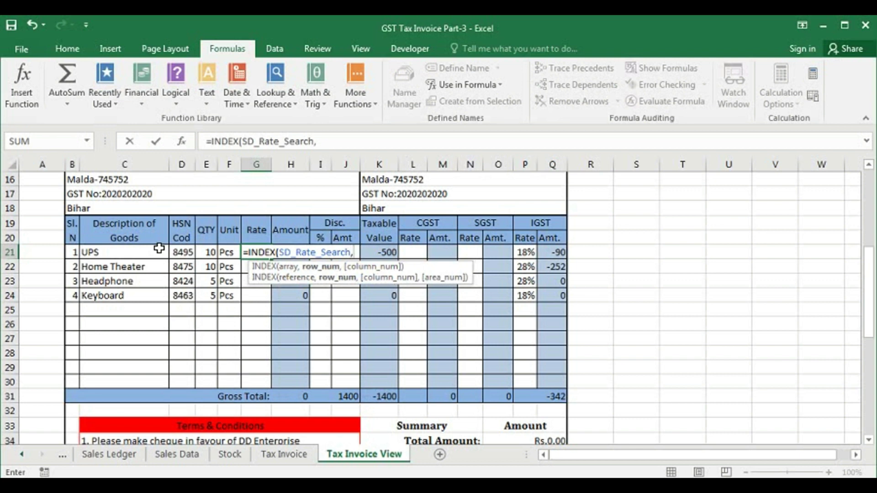
{"action": "left_click", "coordinate": [76, 252]}
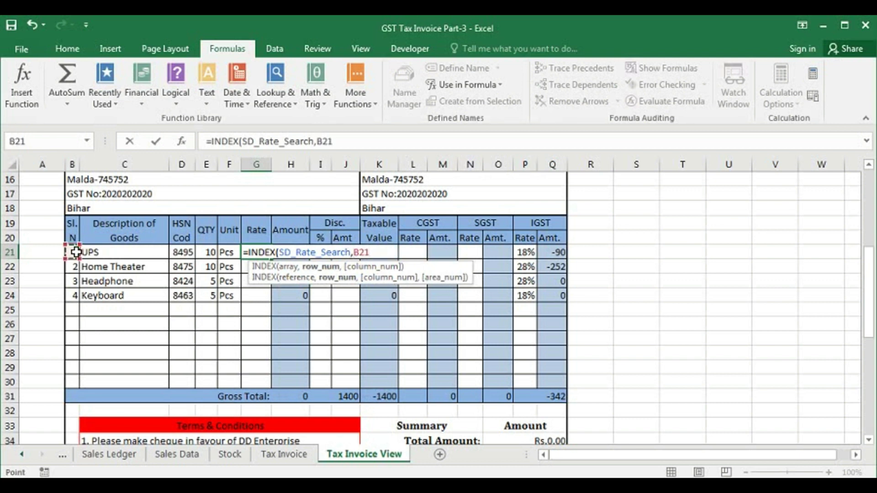
{"action": "type", "text": ")"}
{"action": "key", "text": "Return"}
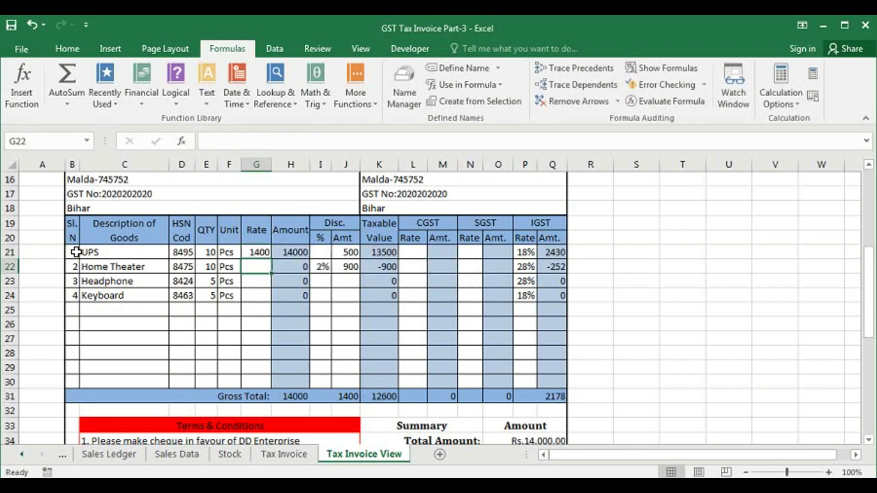
{"action": "left_click", "coordinate": [259, 252]}
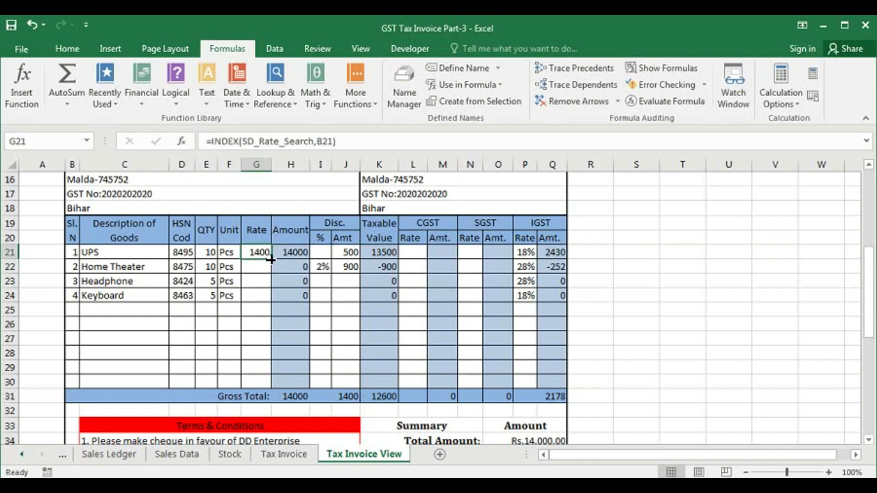
{"action": "left_click_drag", "start_coordinate": [271, 259], "coordinate": [265, 387]}
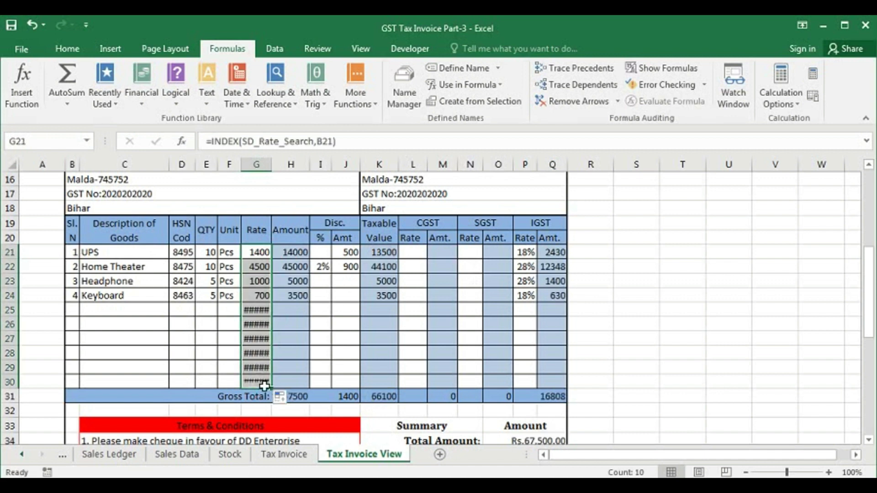
Step: Wrap the rate formula in G21 as =IFERROR(INDEX(SD_Rate_Search,B21),"") and fill it down through G30
{"action": "double_click", "coordinate": [252, 252]}
{"action": "left_click", "coordinate": [248, 253]}
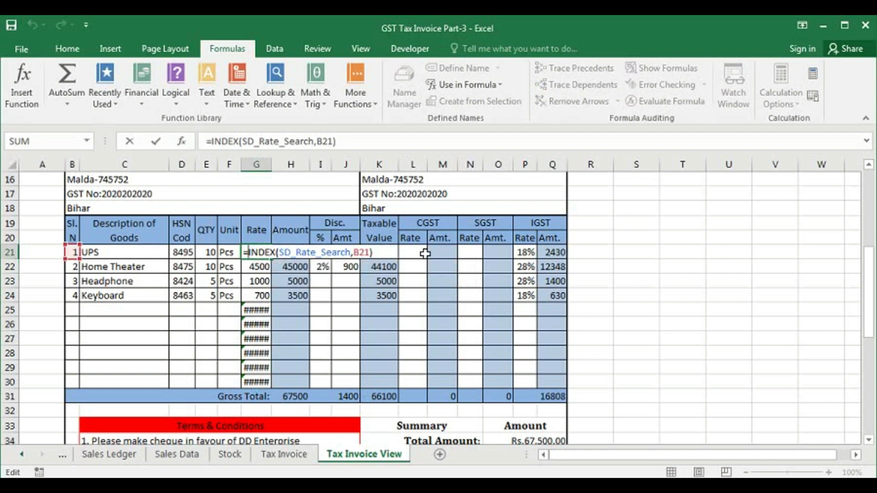
{"action": "type", "text": "If"}
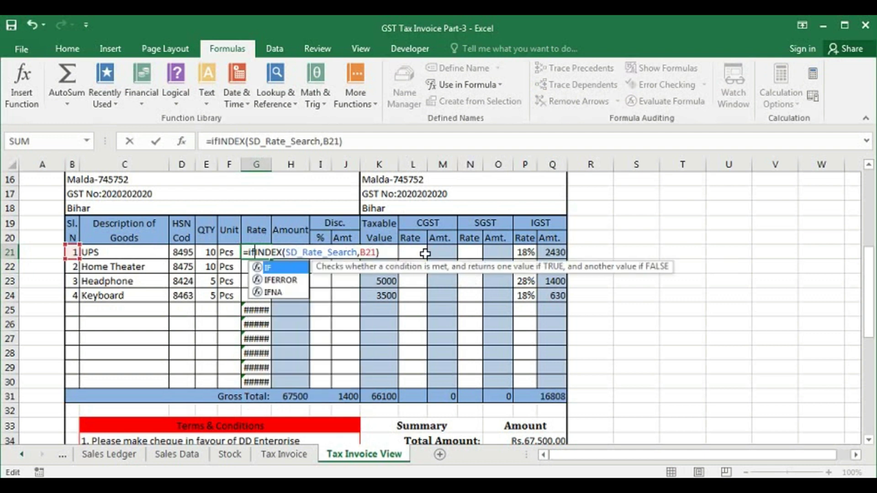
{"action": "type", "text": "e"}
{"action": "key", "text": "Tab"}
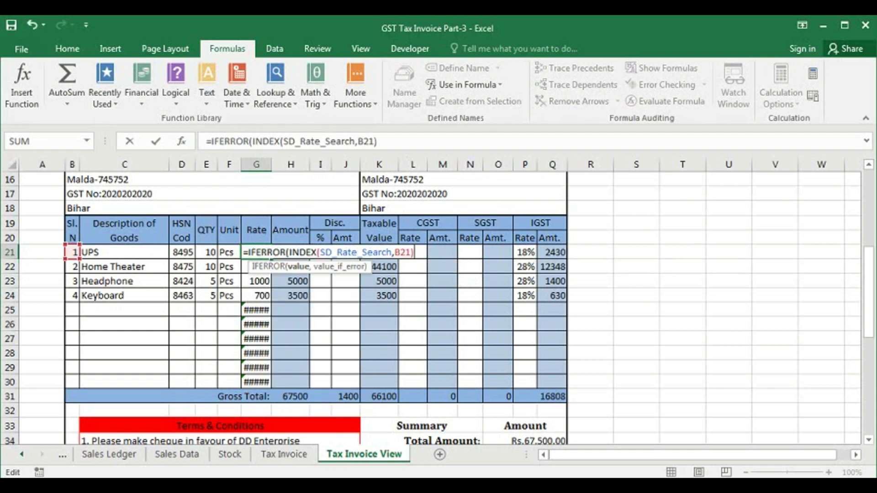
{"action": "type", "text": ",\"\""}
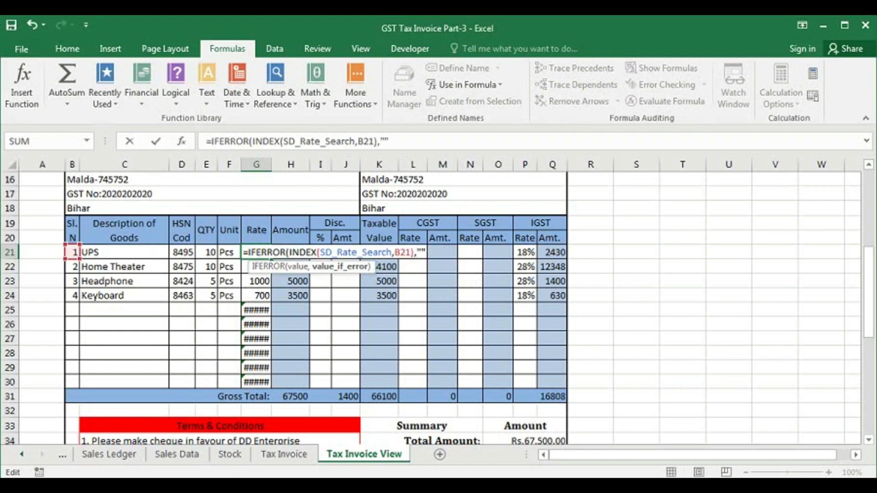
{"action": "type", "text": ")"}
{"action": "key", "text": "Return"}
{"action": "left_click", "coordinate": [259, 254]}
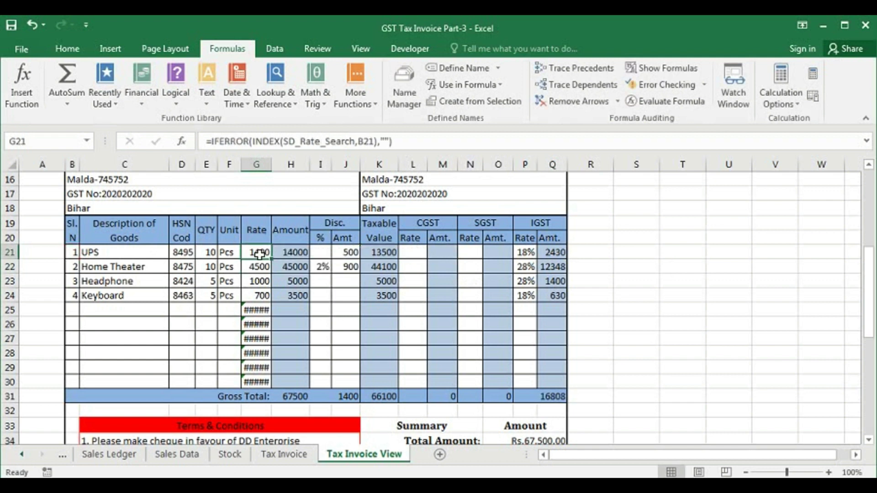
{"action": "double_click", "coordinate": [271, 259]}
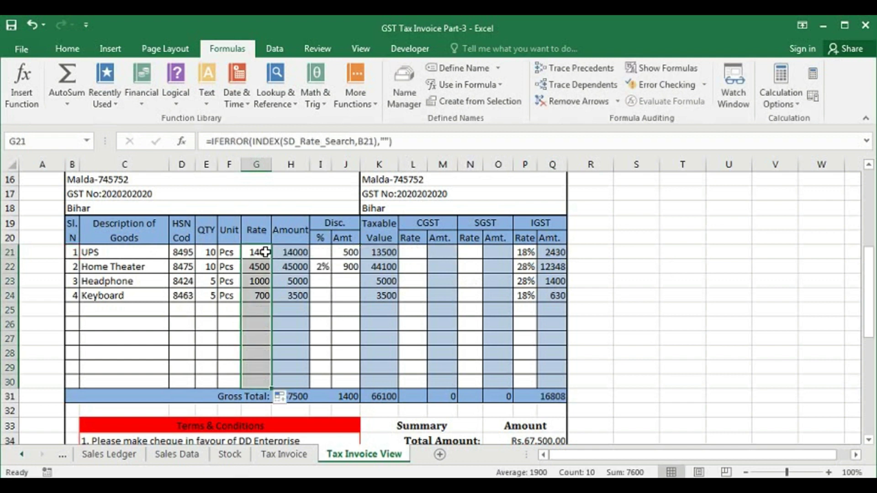
Step: Check which cells the Amount formula in H21 multiplies, leaving the formula as it is
{"action": "left_click", "coordinate": [289, 254]}
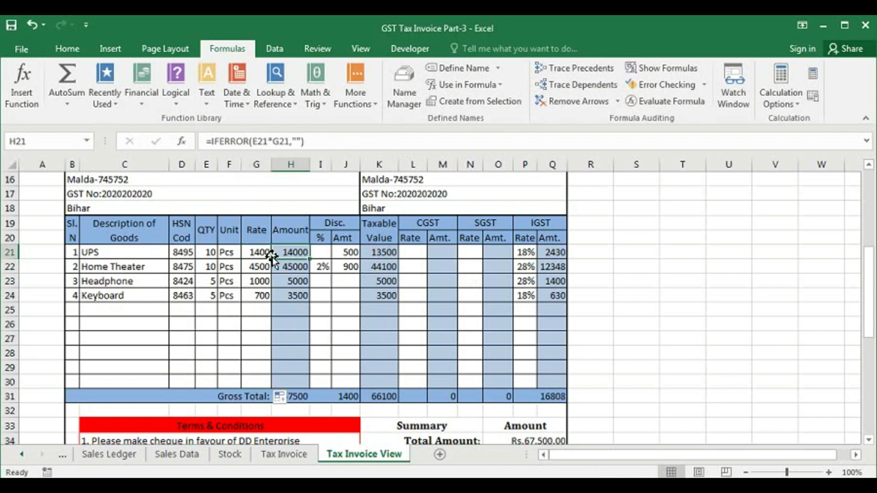
{"action": "double_click", "coordinate": [291, 253]}
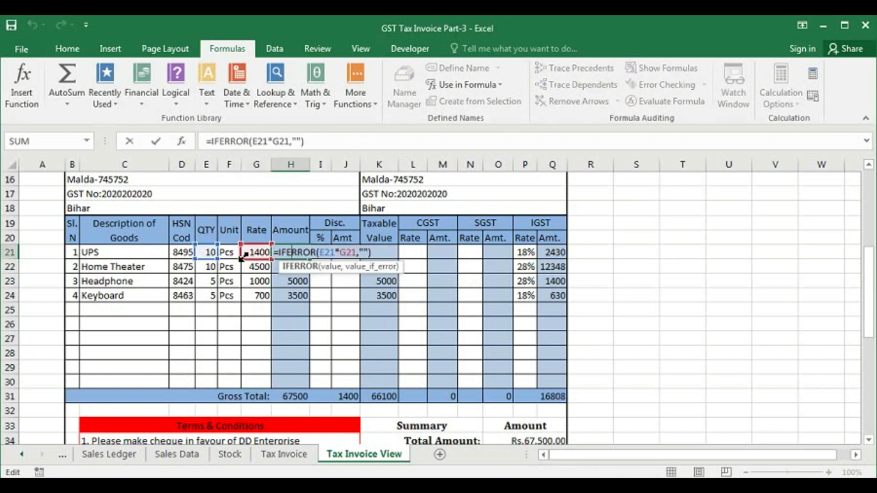
{"action": "key", "text": "Tab"}
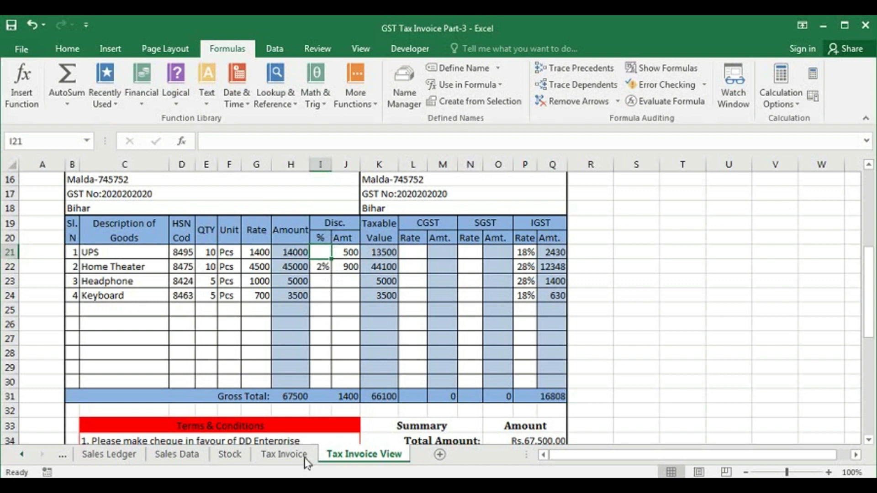
Step: From the Sales Data sheet, start a new workbook-scoped name called SD_Disc_Percent_Search
{"action": "left_click", "coordinate": [179, 455]}
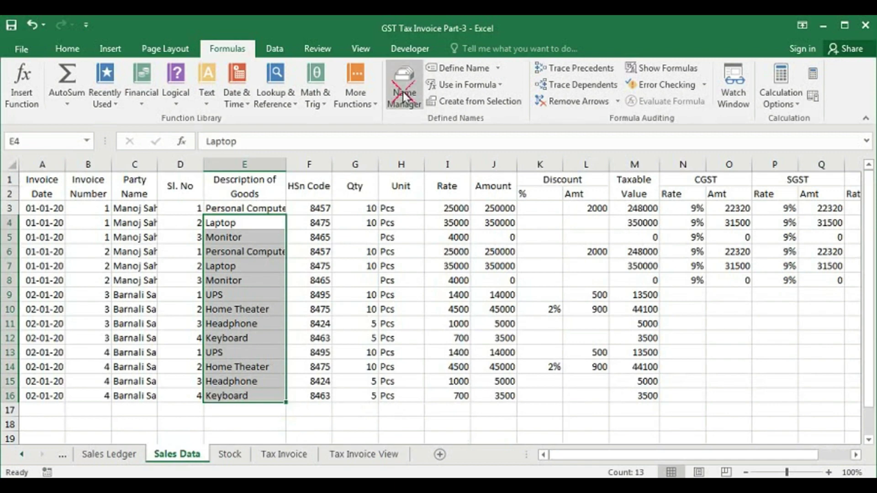
{"action": "left_click", "coordinate": [403, 96]}
{"action": "left_click", "coordinate": [364, 133]}
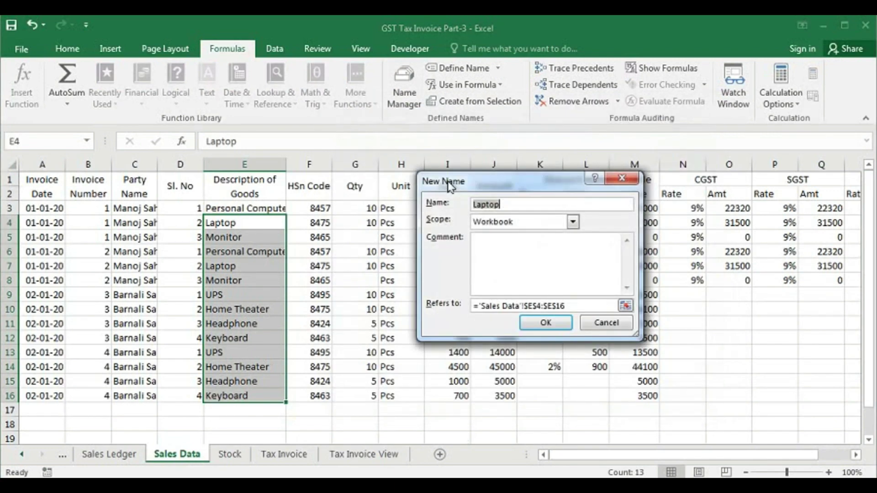
{"action": "type", "text": "SD_Disc_Percent_Search"}
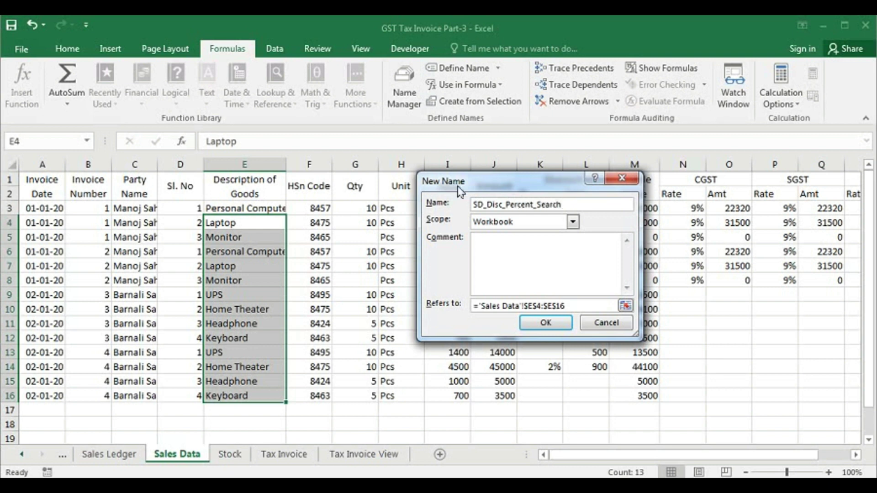
Step: Give SD_Disc_Percent_Search the reused OFFSET formula with $K$1 as start cell, save it and check its range on the sheet
{"action": "left_click_drag", "start_coordinate": [570, 305], "coordinate": [411, 305]}
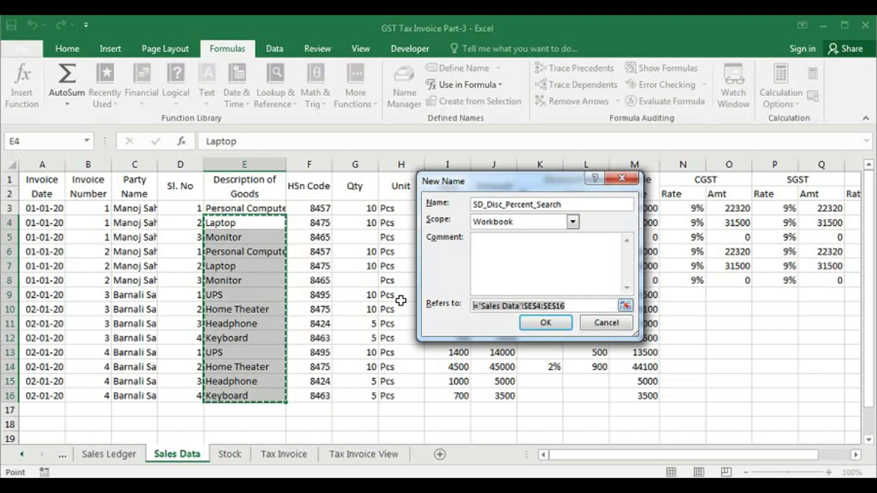
{"action": "key", "text": "ctrl+v"}
{"action": "left_click_drag", "start_coordinate": [482, 186], "coordinate": [301, 205]}
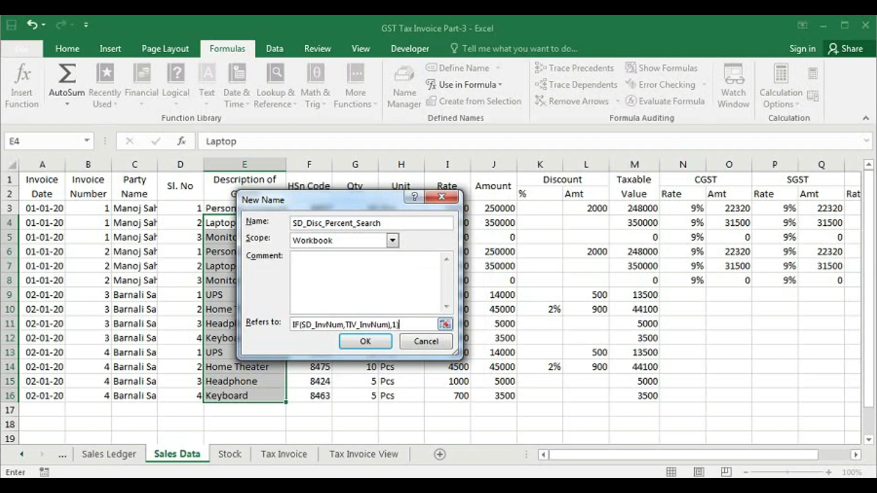
{"action": "left_click_drag", "start_coordinate": [400, 325], "coordinate": [215, 328]}
{"action": "key", "text": "ctrl+c"}
{"action": "left_click", "coordinate": [383, 324]}
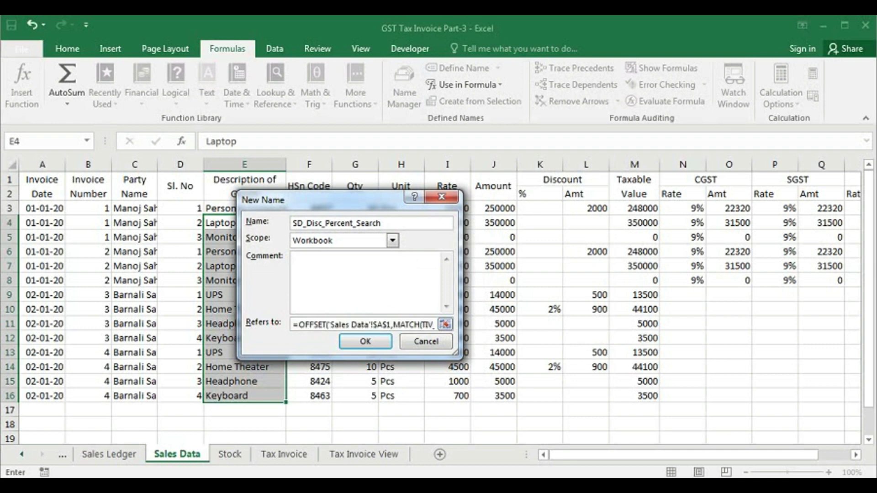
{"action": "key", "text": "BackSpace"}
{"action": "type", "text": "K"}
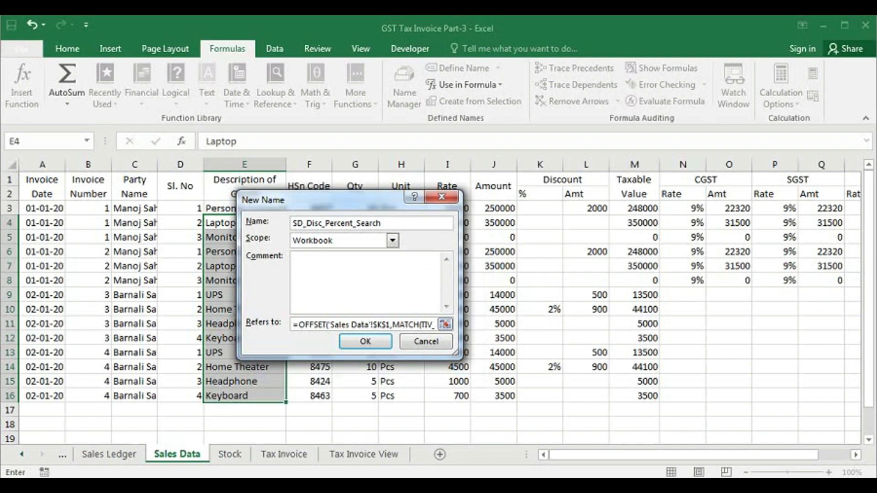
{"action": "left_click", "coordinate": [364, 341]}
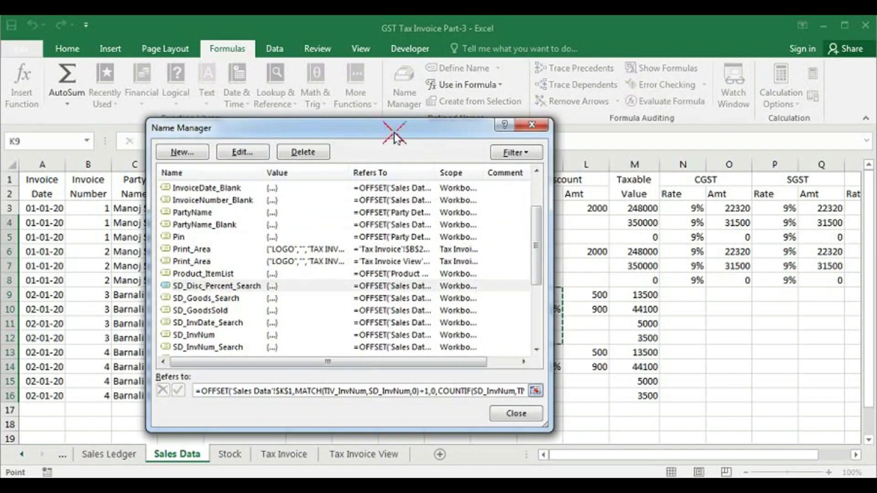
{"action": "left_click_drag", "start_coordinate": [390, 129], "coordinate": [339, 131]}
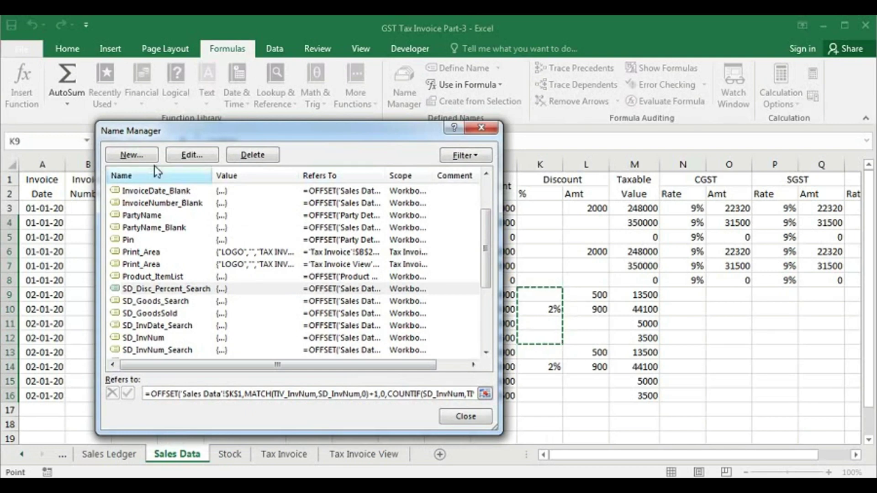
Step: Create the workbook-scoped name SD_Disc_Amt_Search using the reused OFFSET formula with 'Sales Data'!$L$1 as start cell, and close the Name Manager
{"action": "left_click", "coordinate": [132, 155]}
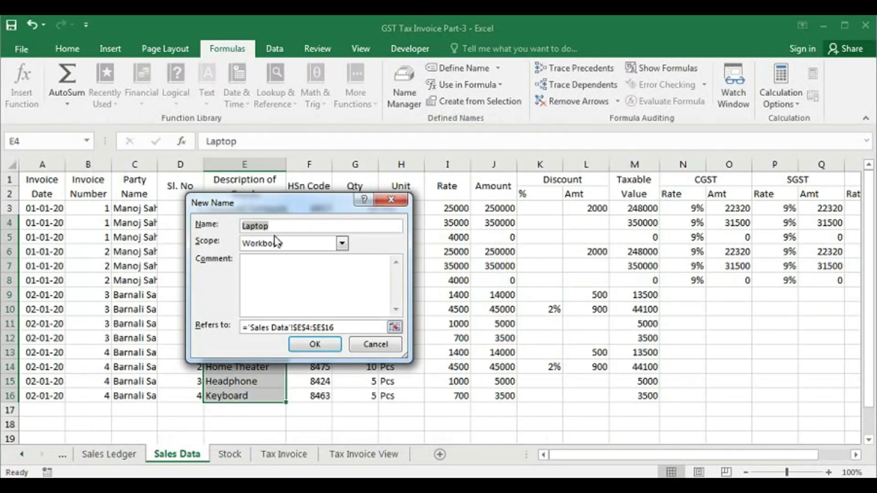
{"action": "type", "text": "SD_Disc_Amt_Search"}
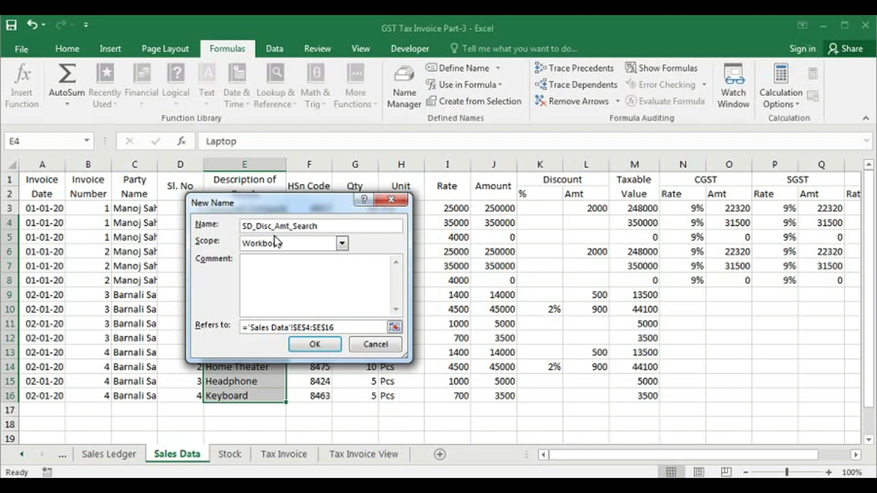
{"action": "left_click", "coordinate": [386, 328]}
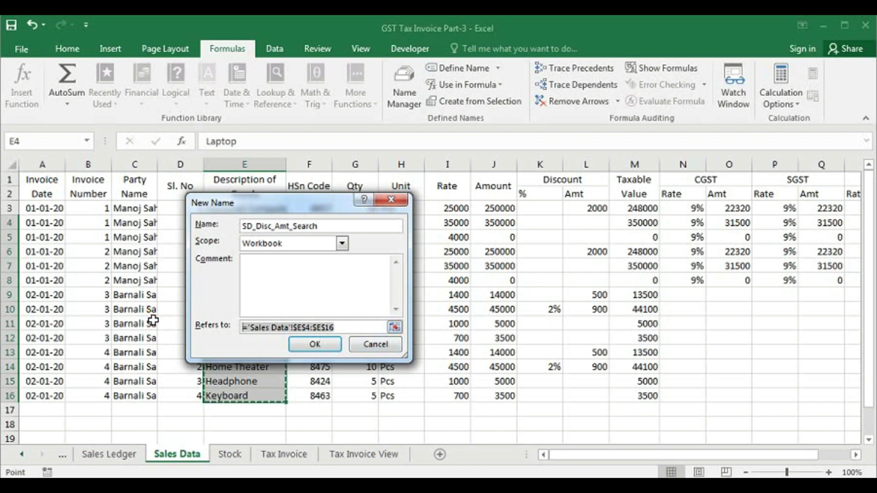
{"action": "key", "text": "ctrl+v"}
{"action": "key", "text": "Home"}
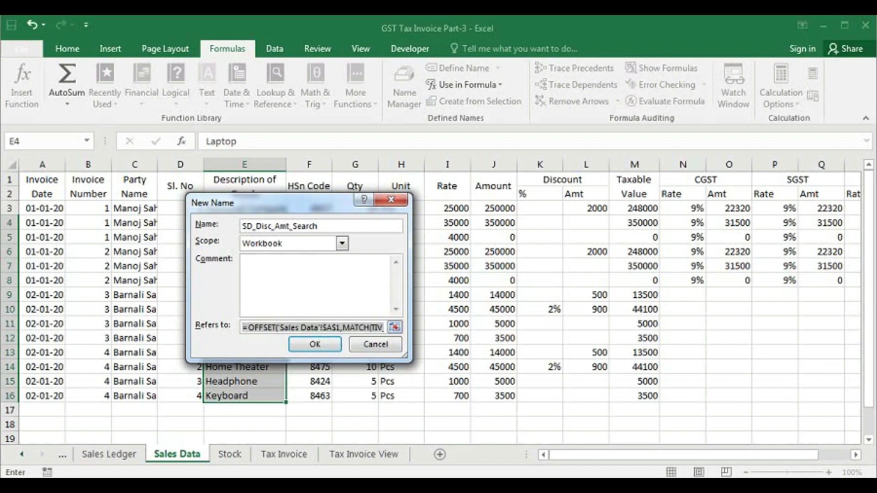
{"action": "left_click", "coordinate": [332, 327]}
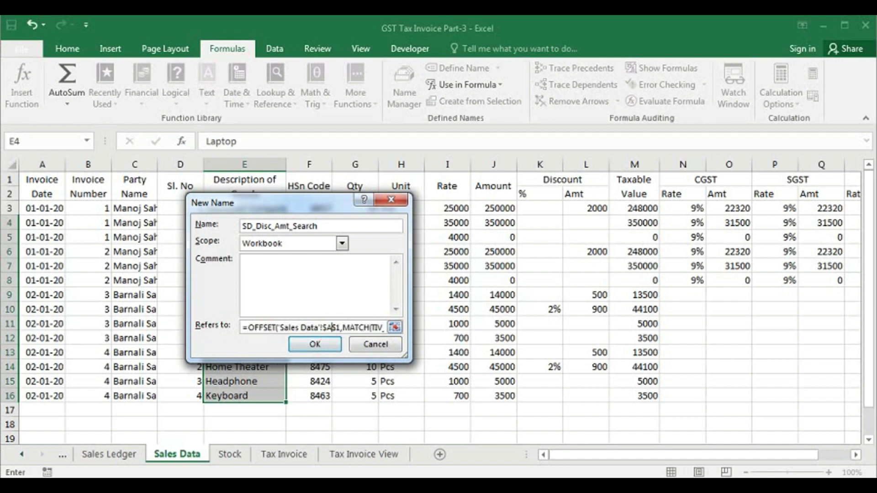
{"action": "key", "text": "BackSpace"}
{"action": "type", "text": "L"}
{"action": "left_click", "coordinate": [315, 344]}
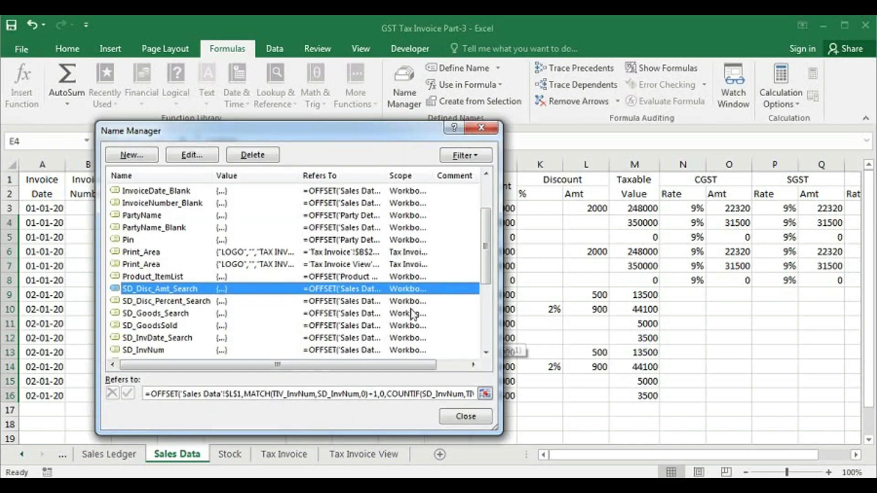
{"action": "left_click", "coordinate": [465, 418]}
Step: On the Tax Invoice View sheet, enter =INDEX(SD_Disc_Percent_Search,B21) in I21 and fill it down through I30
{"action": "left_click", "coordinate": [364, 455]}
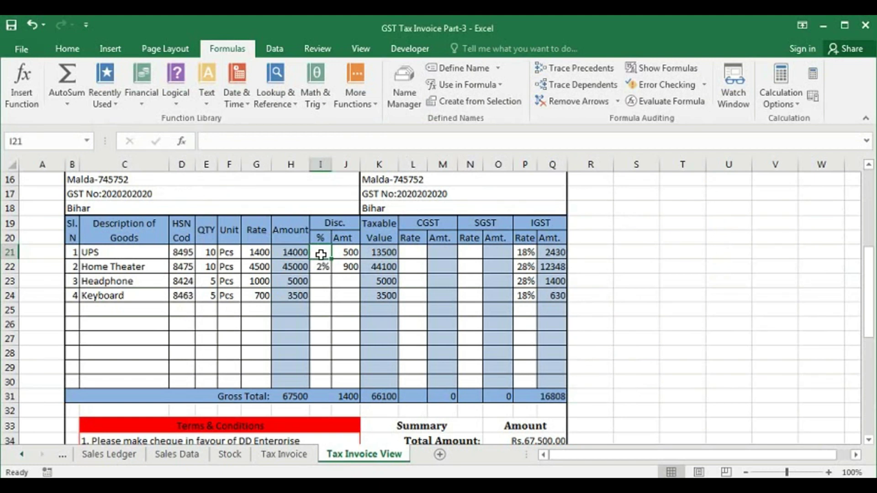
{"action": "type", "text": "="}
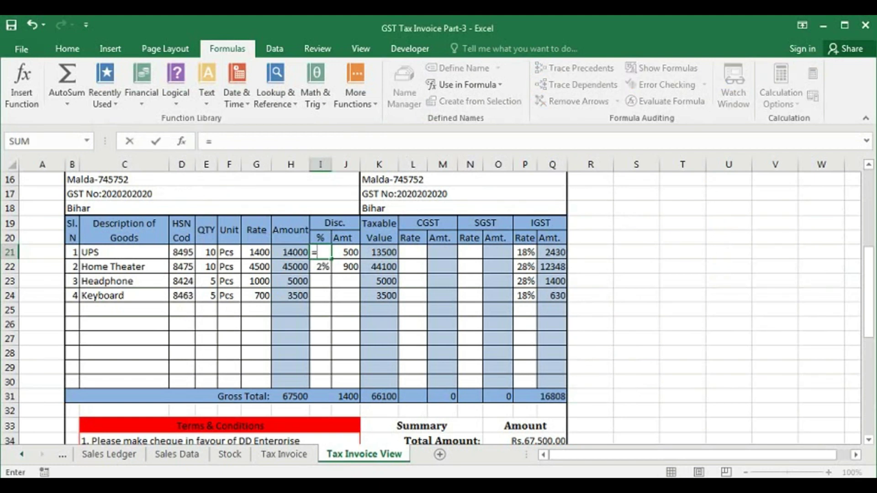
{"action": "type", "text": "index"}
{"action": "key", "text": "Tab"}
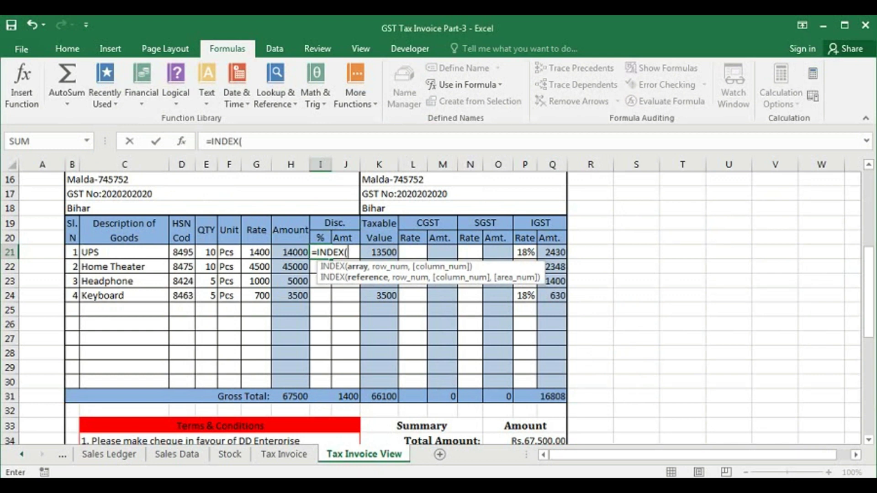
{"action": "type", "text": "sd_"}
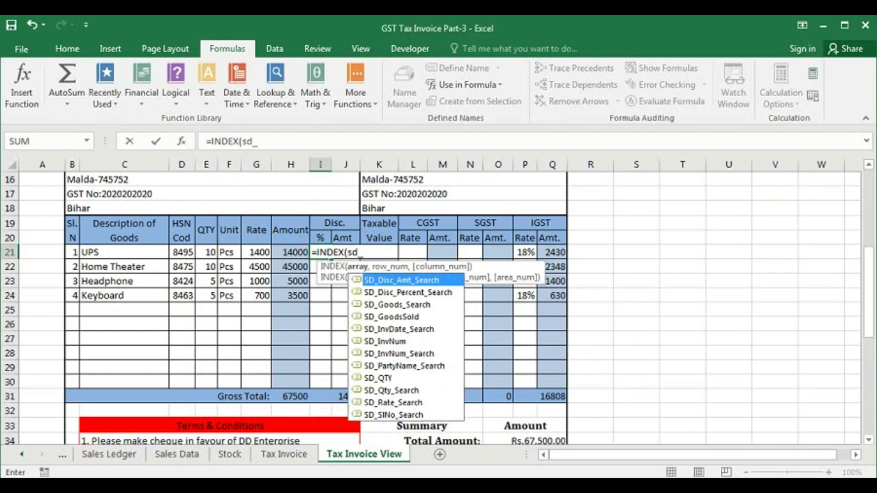
{"action": "type", "text": "d"}
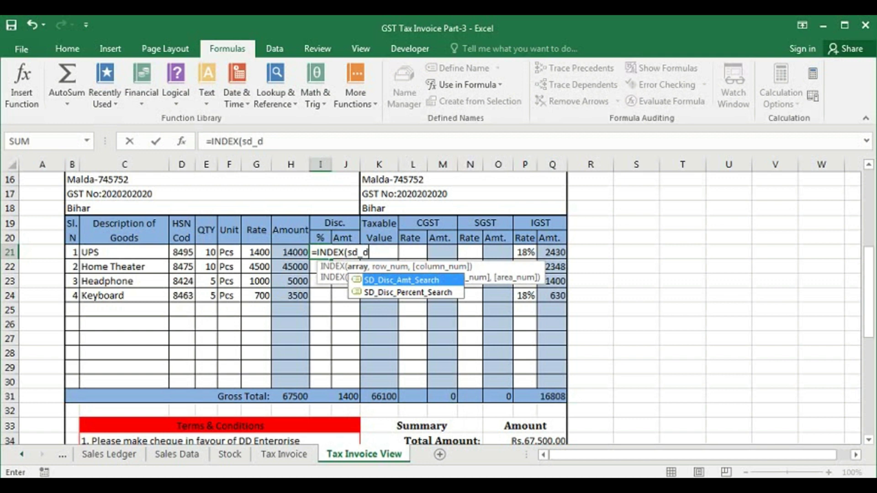
{"action": "key", "text": "Down"}
{"action": "key", "text": "Tab"}
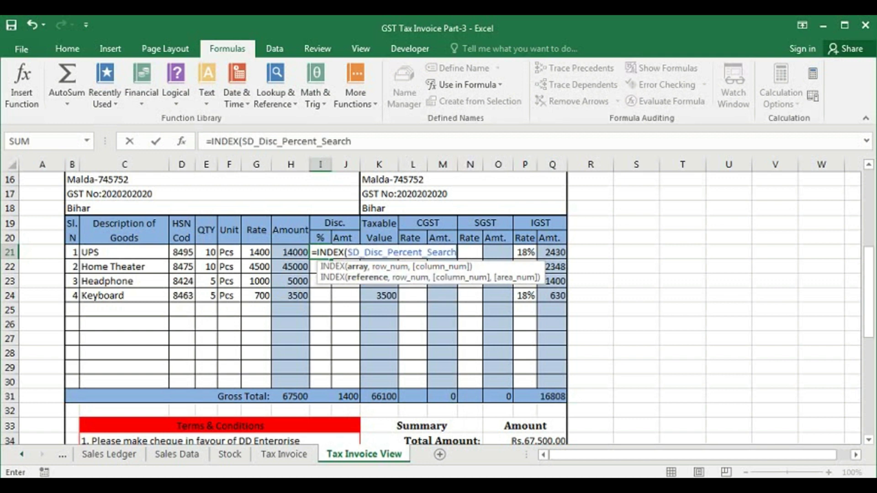
{"action": "type", "text": ","}
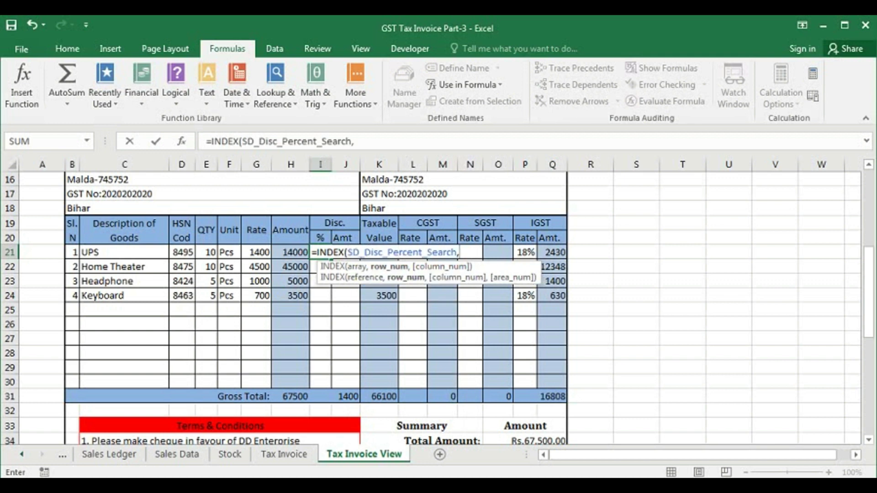
{"action": "left_click", "coordinate": [73, 254]}
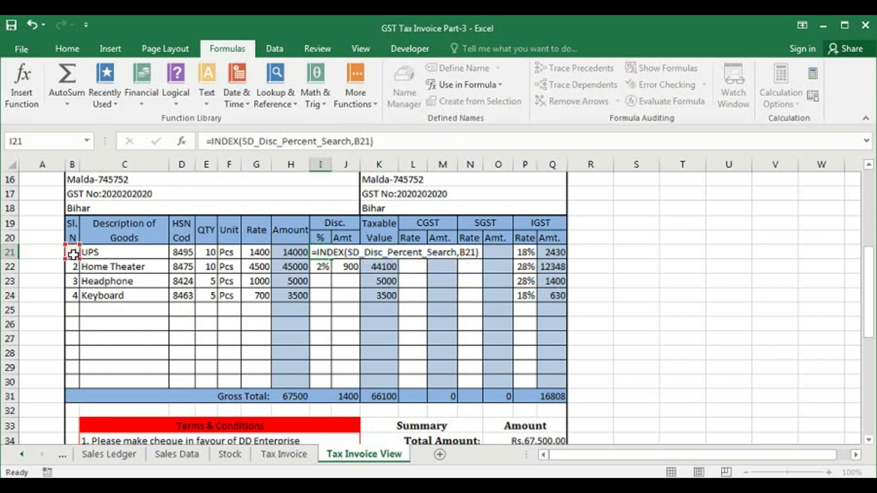
{"action": "key", "text": "Return"}
{"action": "left_click", "coordinate": [319, 253]}
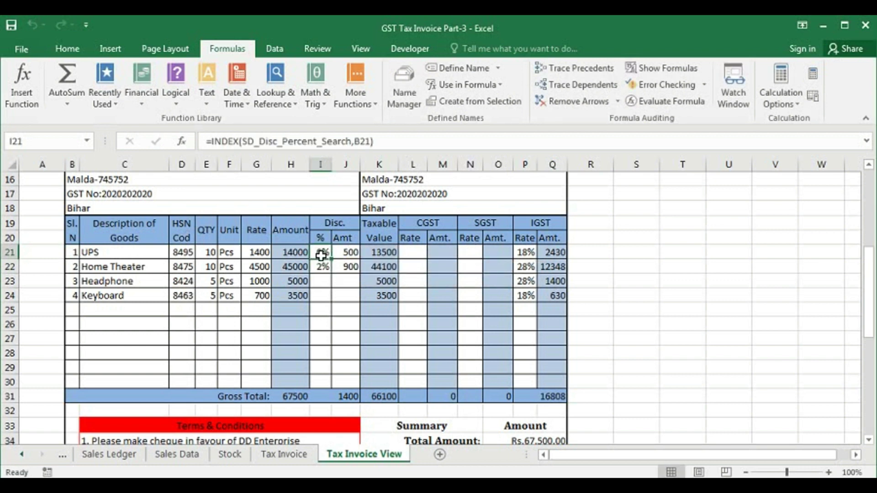
{"action": "left_click_drag", "start_coordinate": [333, 258], "coordinate": [321, 383]}
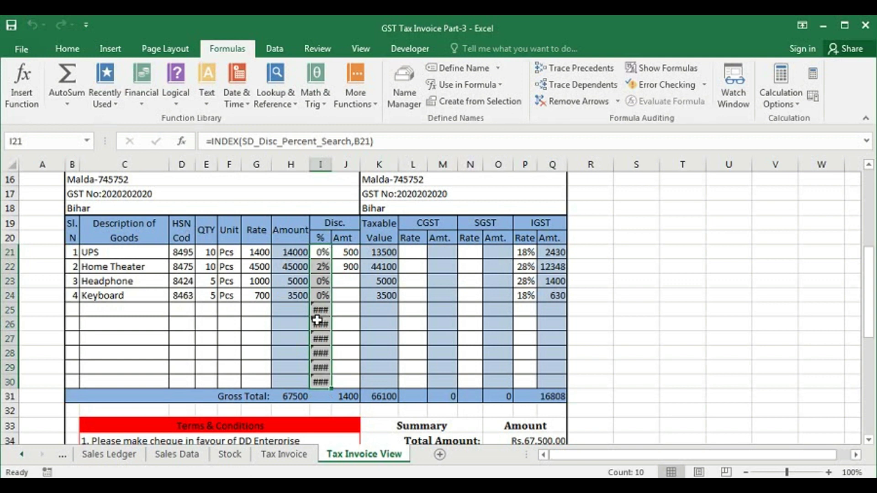
Step: Extend the discount percent formula in I21 to IF(INDEX(SD_Disc_Percent_Search,B21)=0,"",INDEX(SD_Disc_Percent_Search,B21)), so zero discounts return blank text
{"action": "double_click", "coordinate": [317, 256]}
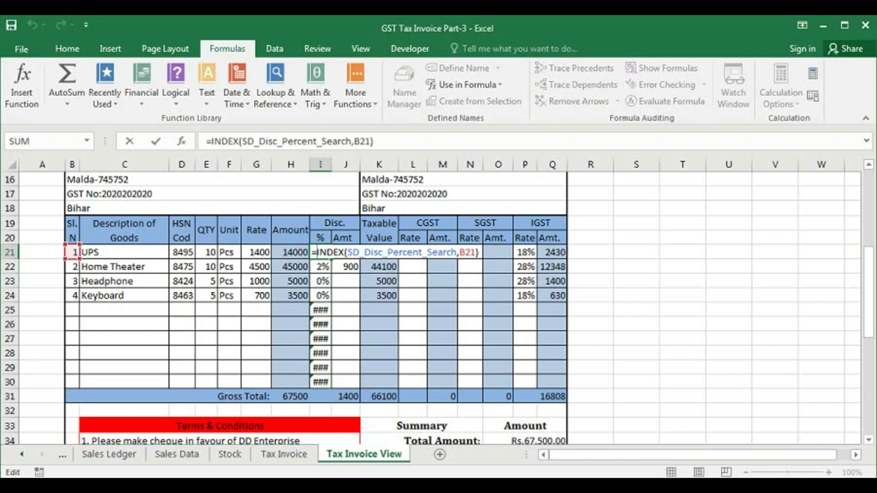
{"action": "type", "text": "if"}
{"action": "key", "text": "Tab"}
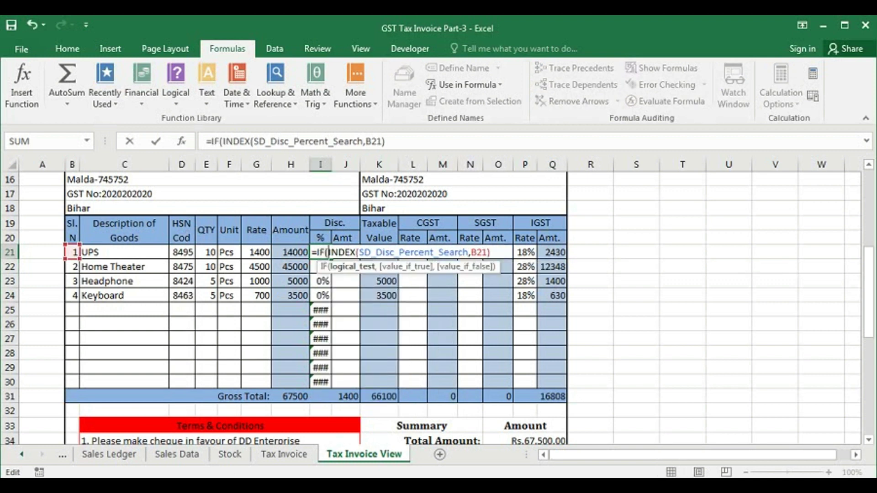
{"action": "left_click_drag", "start_coordinate": [329, 254], "coordinate": [490, 252]}
{"action": "key", "text": "ctrl+c"}
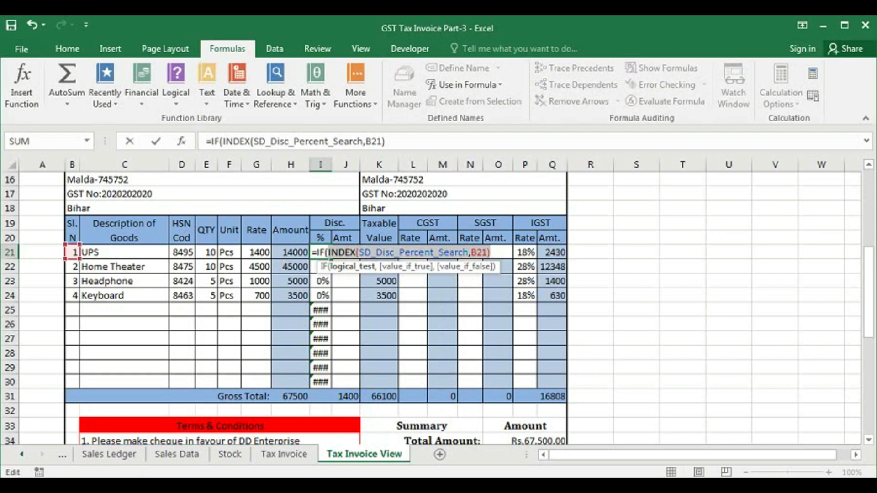
{"action": "left_click", "coordinate": [498, 253]}
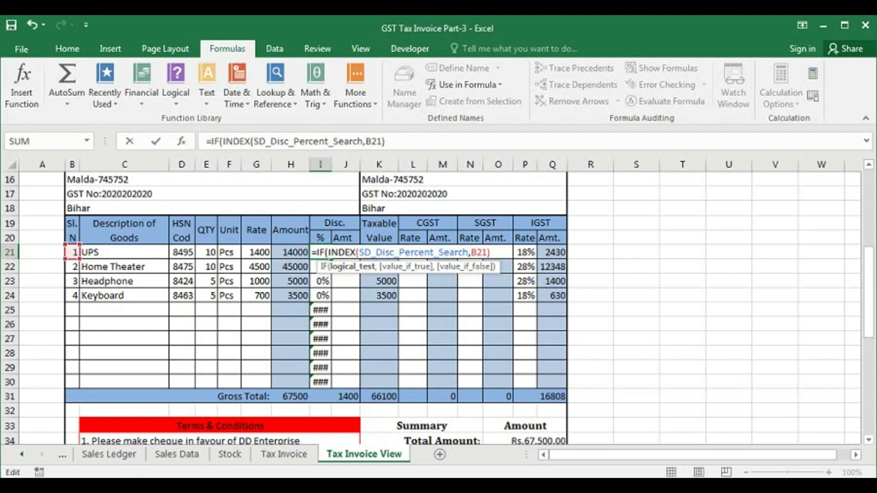
{"action": "type", "text": "=0,\"\""}
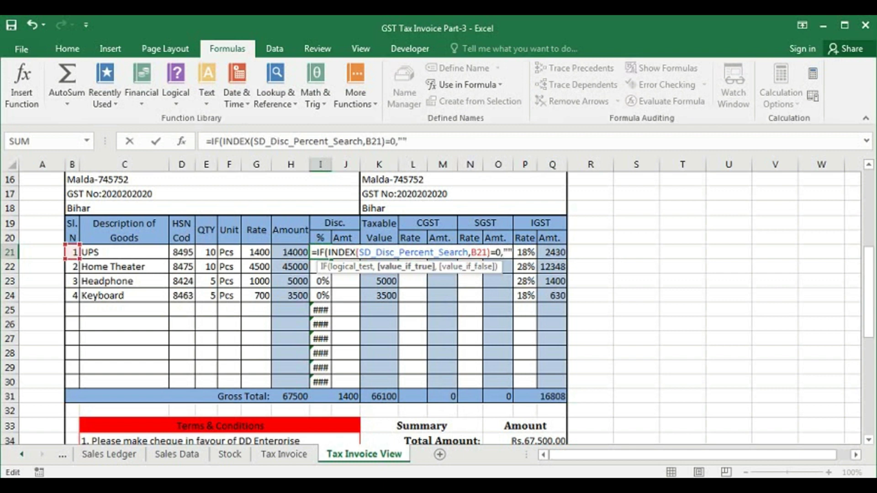
{"action": "type", "text": ","}
{"action": "key", "text": "ctrl+v"}
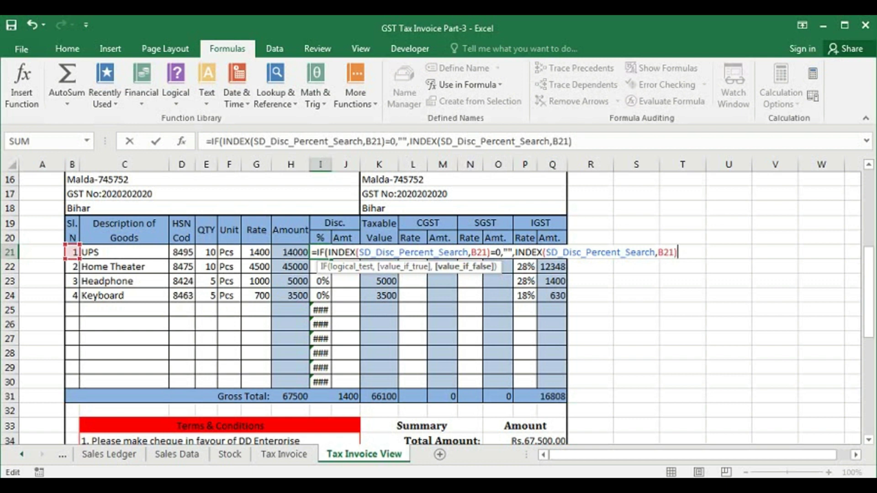
Step: Wrap the I21 formula in an outer IF with "" as its second argument, close the inner IF's parenthesis and save it
{"action": "left_click", "coordinate": [314, 252]}
{"action": "type", "text": "IF("}
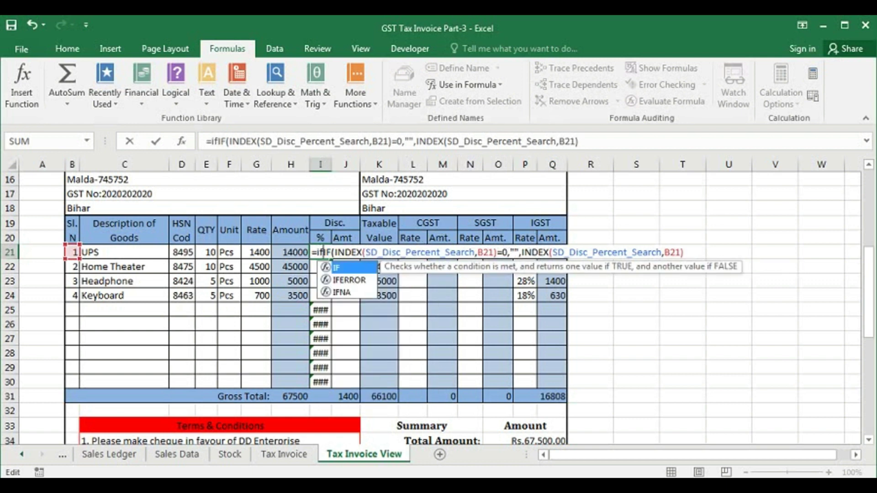
{"action": "key", "text": "End"}
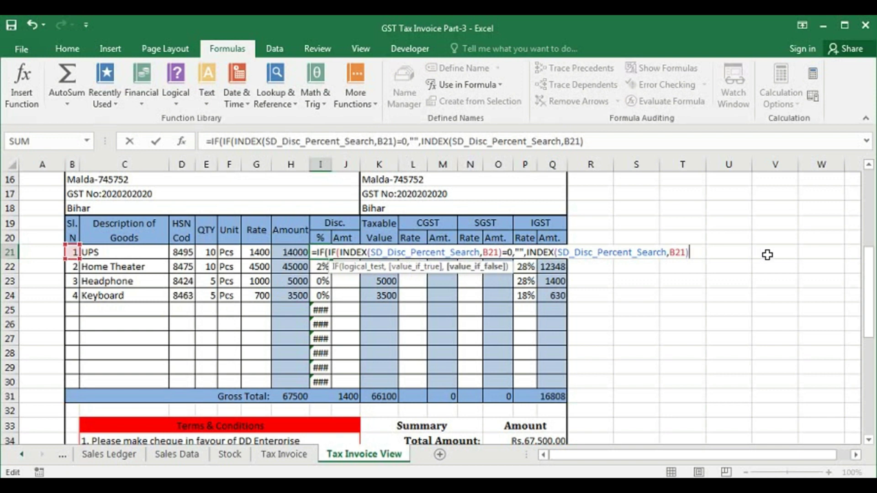
{"action": "type", "text": "),\"\""}
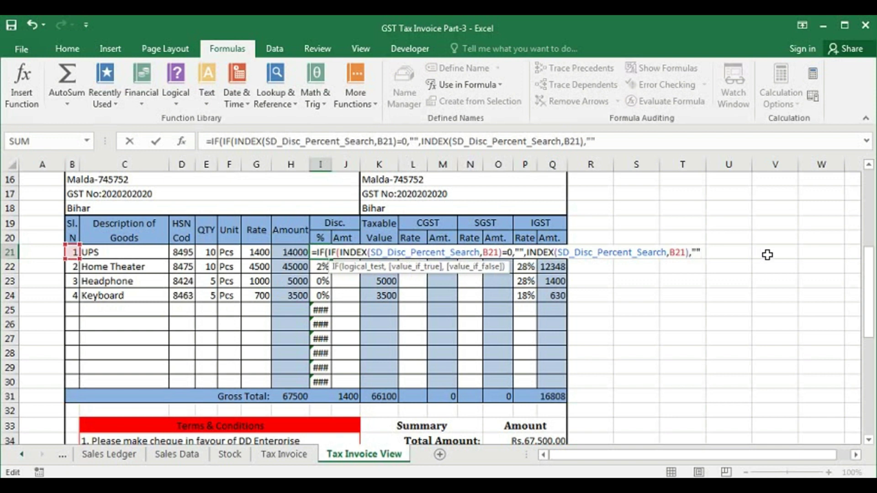
{"action": "key", "text": "Return"}
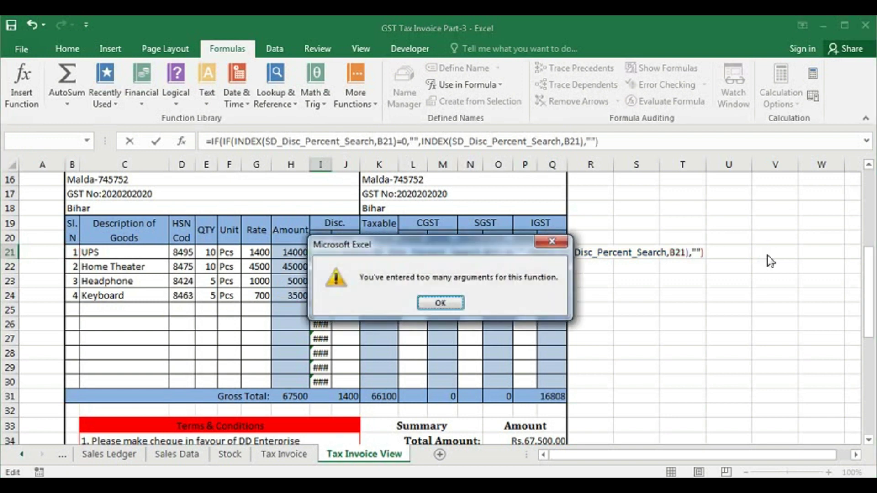
{"action": "key", "text": "Return"}
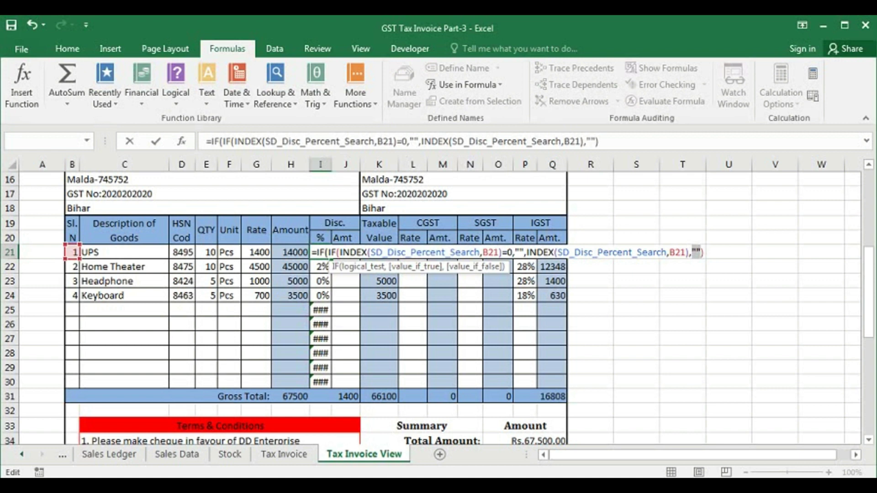
{"action": "left_click", "coordinate": [700, 252]}
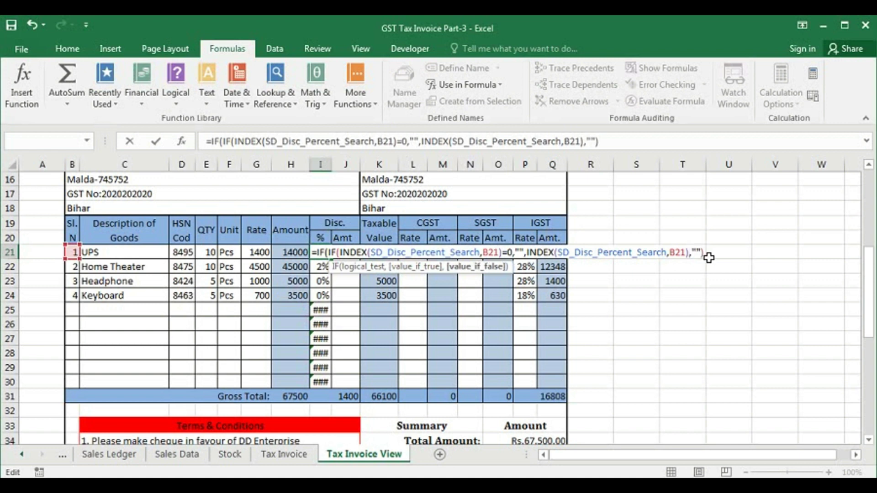
{"action": "key", "text": "Return"}
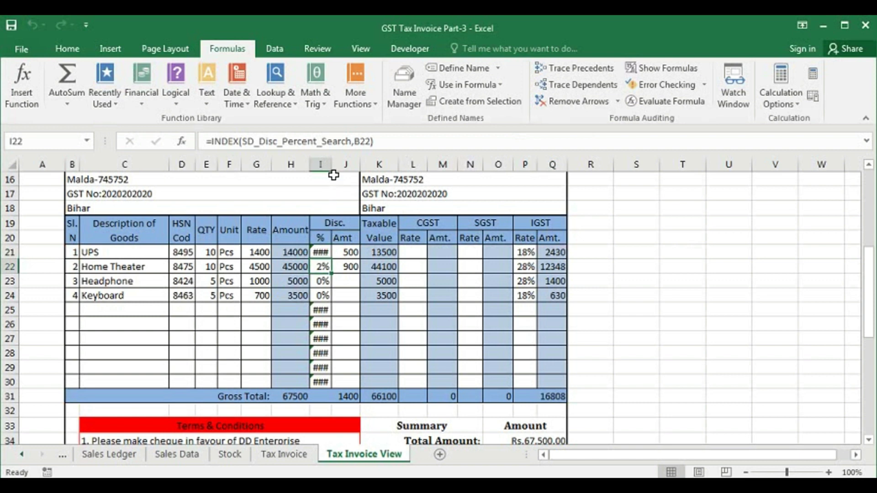
Step: Fill the I21 discount percent formula down through I30 and widen column I slightly
{"action": "left_click", "coordinate": [324, 254]}
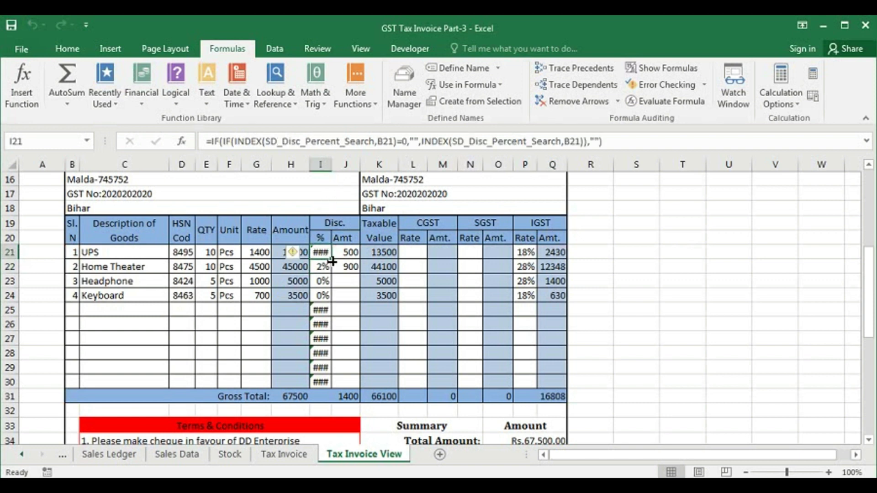
{"action": "double_click", "coordinate": [330, 259]}
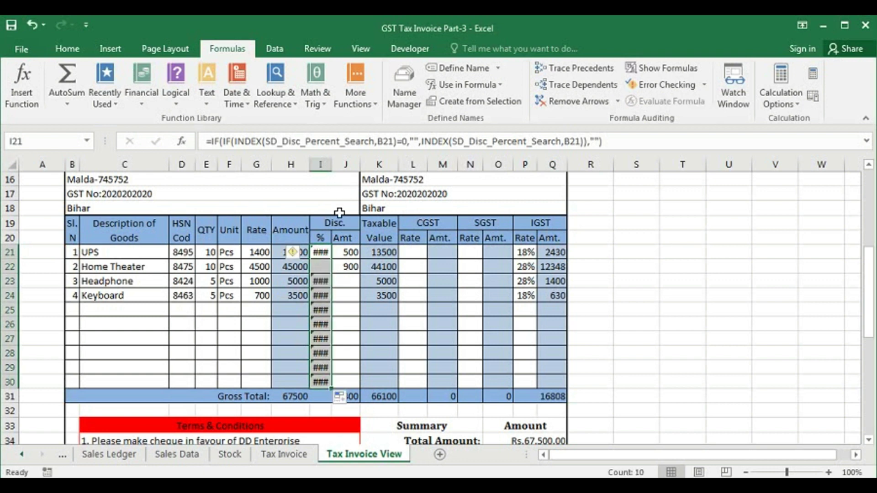
{"action": "left_click_drag", "start_coordinate": [334, 166], "coordinate": [335, 166]}
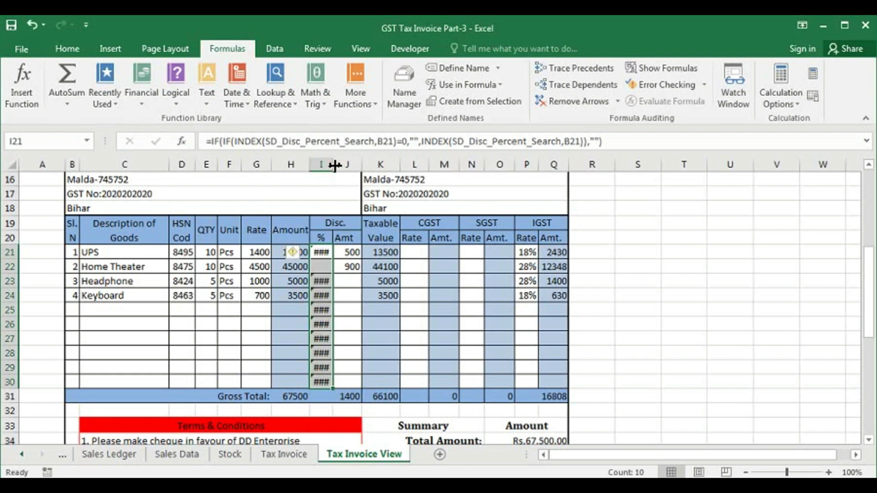
{"action": "double_click", "coordinate": [334, 165]}
{"action": "left_click_drag", "start_coordinate": [356, 170], "coordinate": [341, 169]}
Step: Change the outer IF of the discount percent formula in I21 to IFERROR, keeping "" as the fallback value
{"action": "double_click", "coordinate": [325, 256]}
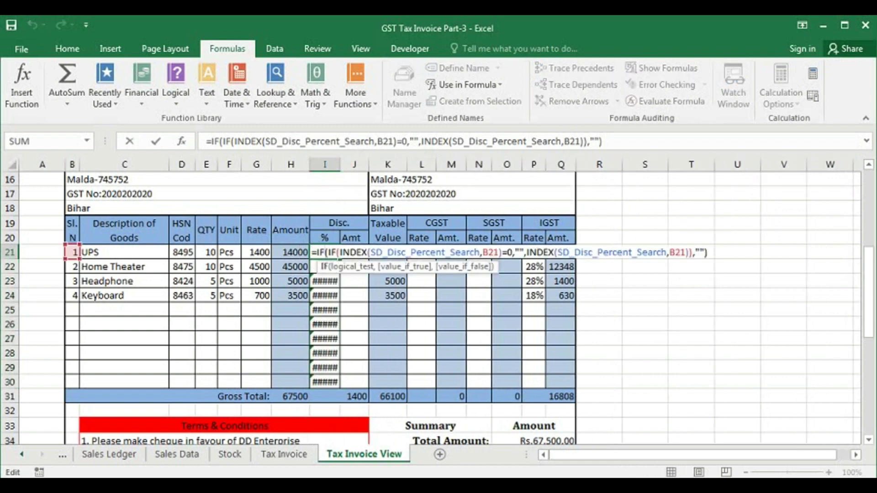
{"action": "type", "text": "e"}
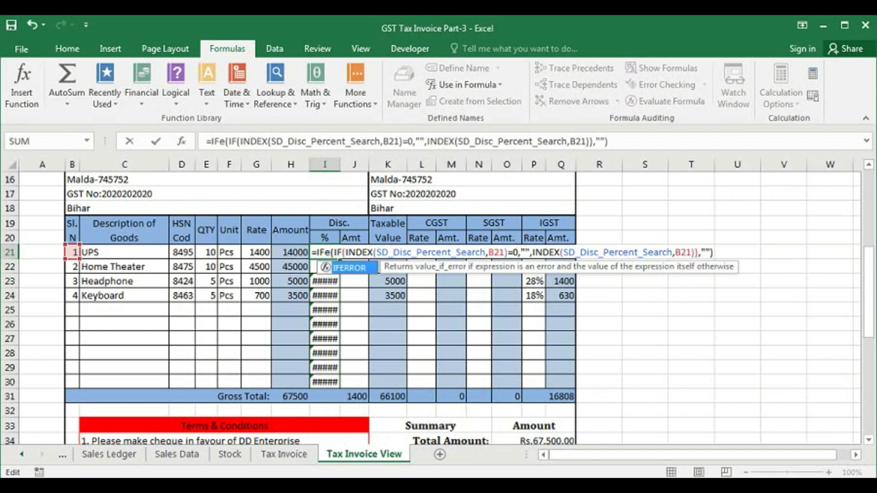
{"action": "key", "text": "Tab"}
{"action": "key", "text": "Return"}
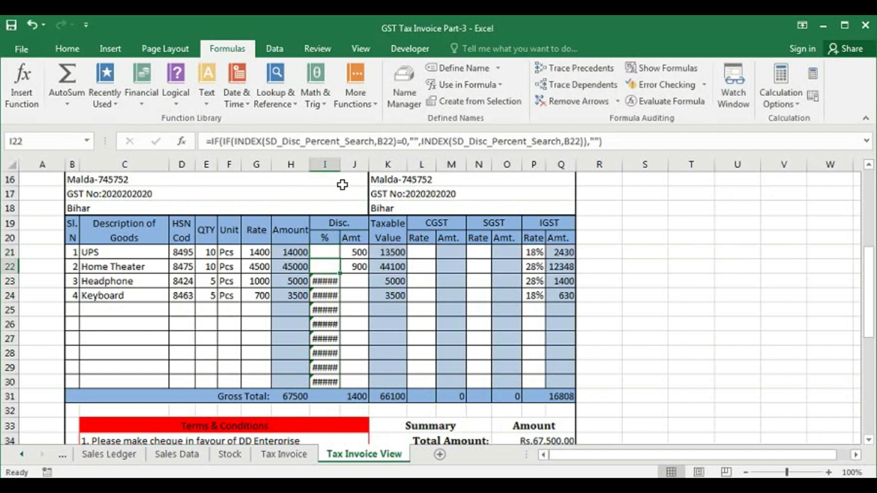
Step: Narrow column I and fill the I21 discount percent formula down through I30
{"action": "left_click_drag", "start_coordinate": [340, 165], "coordinate": [330, 165]}
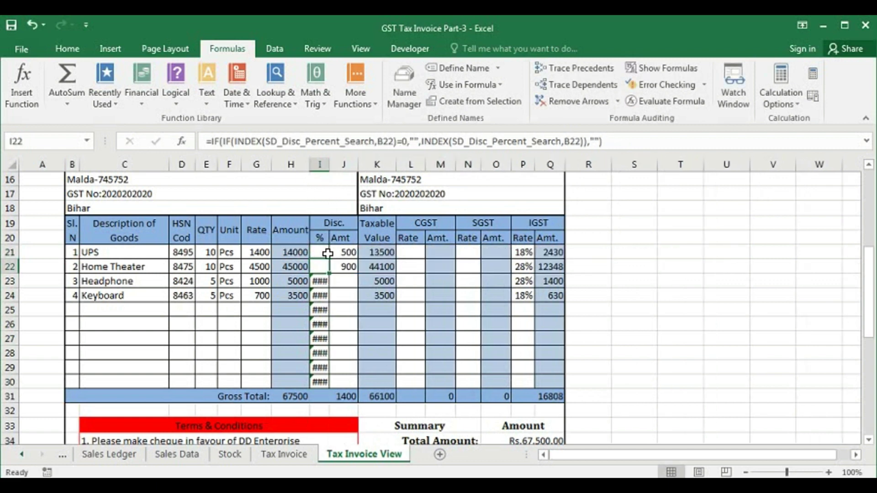
{"action": "left_click", "coordinate": [328, 253]}
{"action": "left_click_drag", "start_coordinate": [327, 261], "coordinate": [312, 382]}
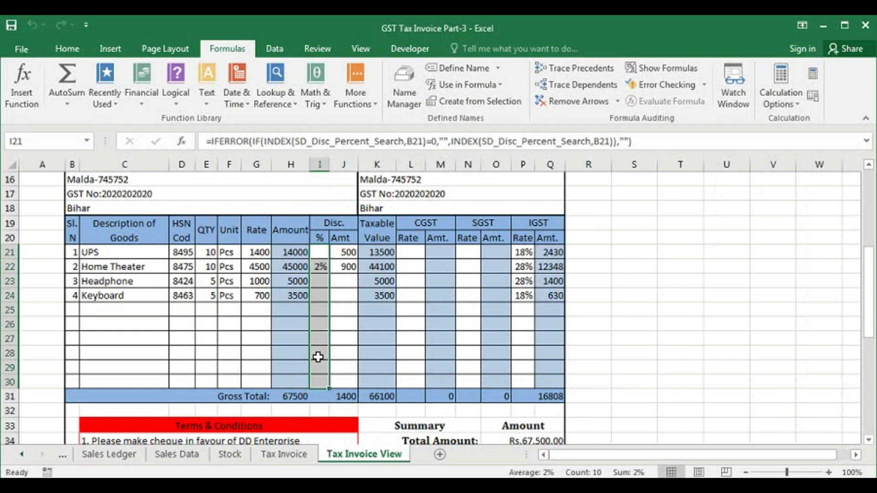
{"action": "left_click", "coordinate": [320, 338]}
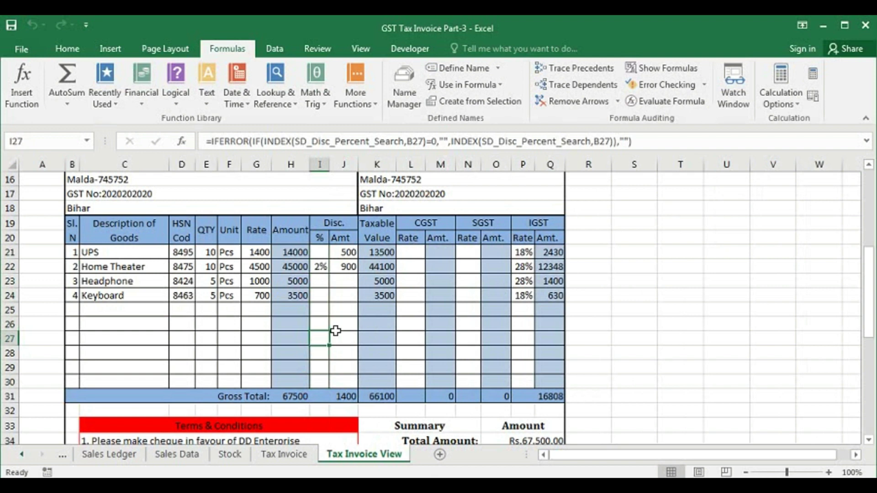
{"action": "double_click", "coordinate": [341, 252]}
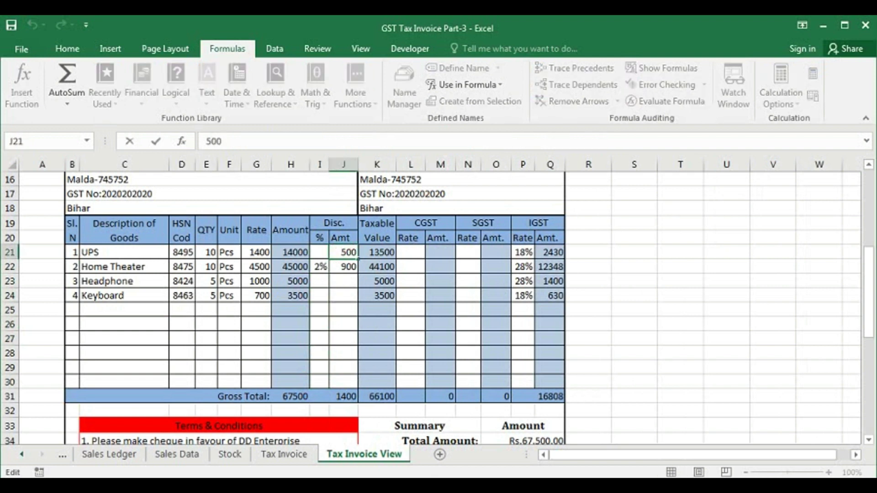
{"action": "key", "text": "BackSpace"}
{"action": "key", "text": "BackSpace"}
{"action": "key", "text": "BackSpace"}
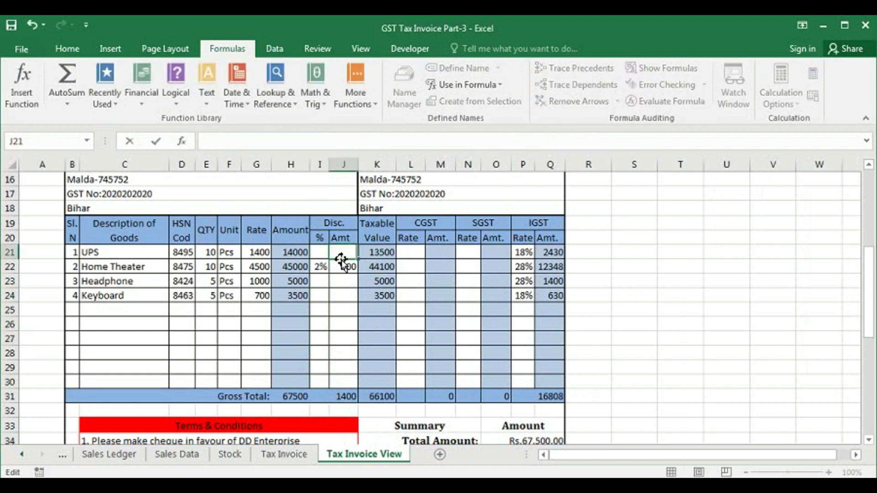
{"action": "type", "text": "=iondex"}
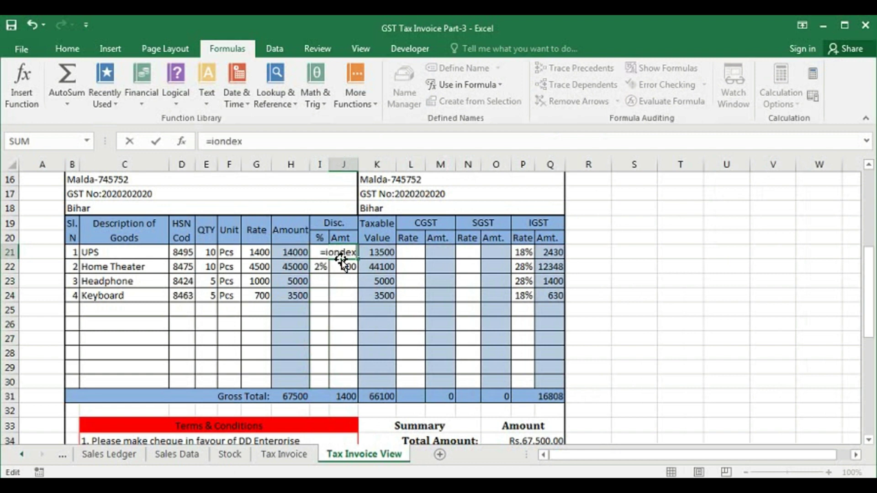
{"action": "key", "text": "BackSpace"}
{"action": "key", "text": "BackSpace"}
{"action": "key", "text": "BackSpace"}
{"action": "key", "text": "BackSpace"}
{"action": "key", "text": "BackSpace"}
{"action": "key", "text": "BackSpace"}
{"action": "key", "text": "BackSpace"}
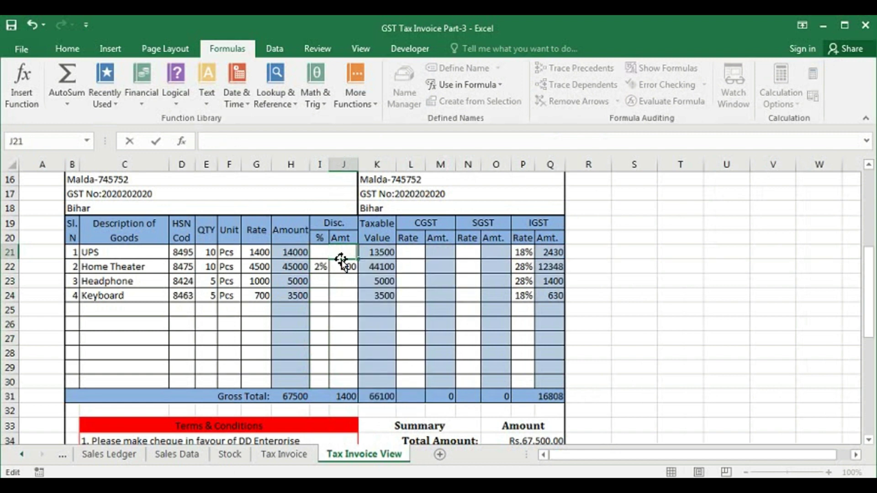
{"action": "type", "text": "="}
{"action": "key", "text": "Escape"}
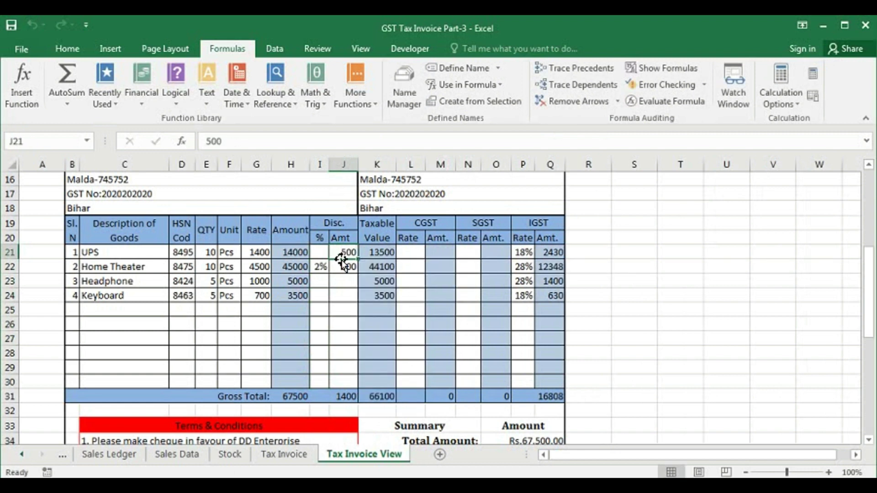
Step: Replace the discount amount in J21 with the formula =INDEX(SD_Disc_Amt_Search,B21)
{"action": "key", "text": "Delete"}
{"action": "type", "text": "="}
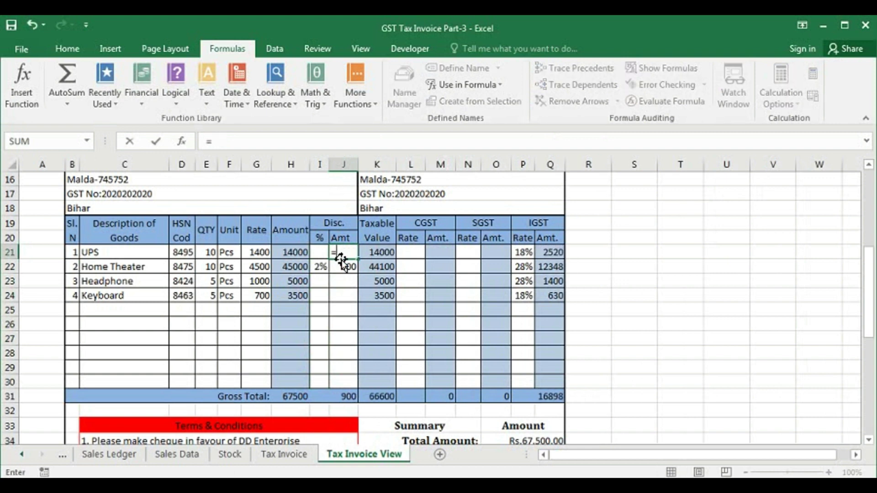
{"action": "type", "text": "index"}
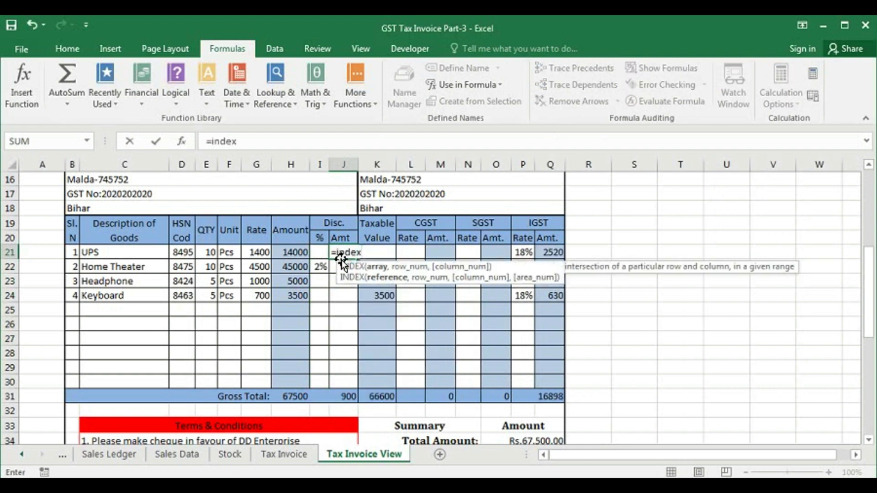
{"action": "key", "text": "Tab"}
{"action": "type", "text": "sd"}
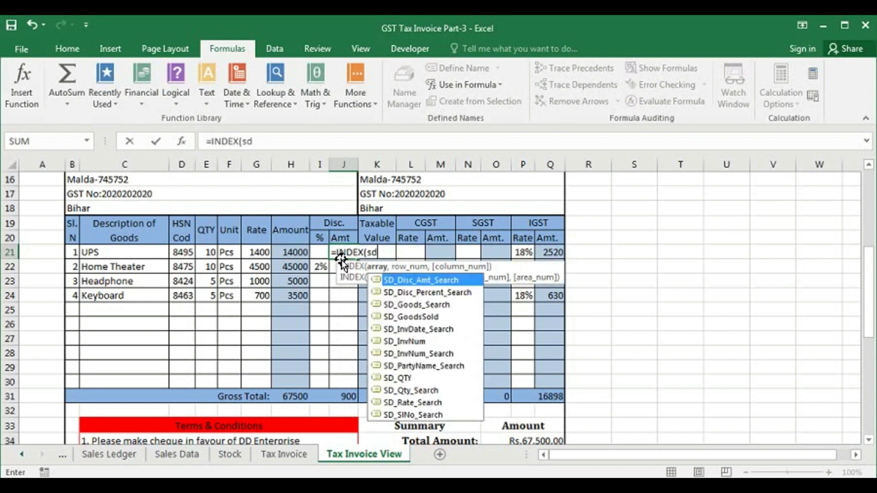
{"action": "key", "text": "Tab"}
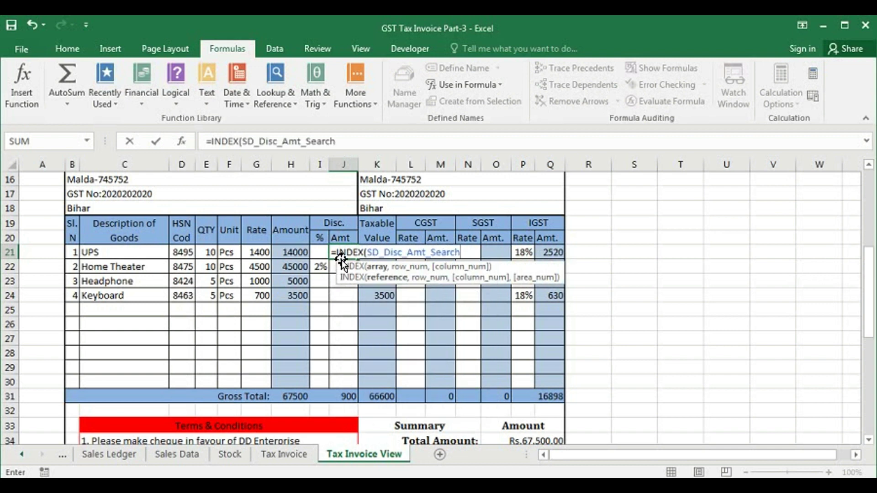
{"action": "type", "text": ","}
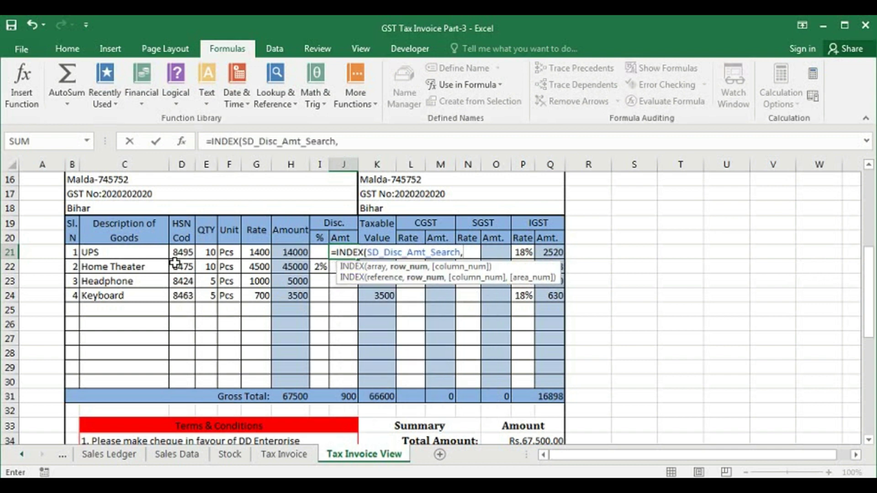
{"action": "left_click", "coordinate": [74, 252]}
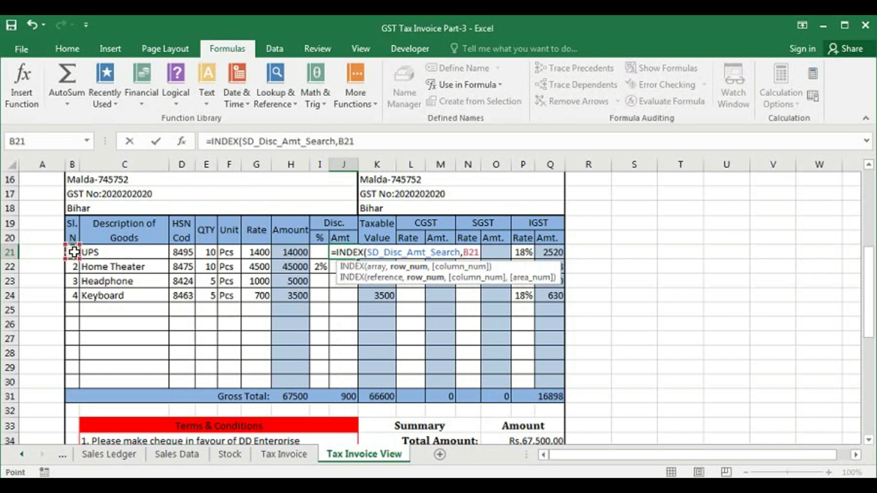
{"action": "type", "text": ")"}
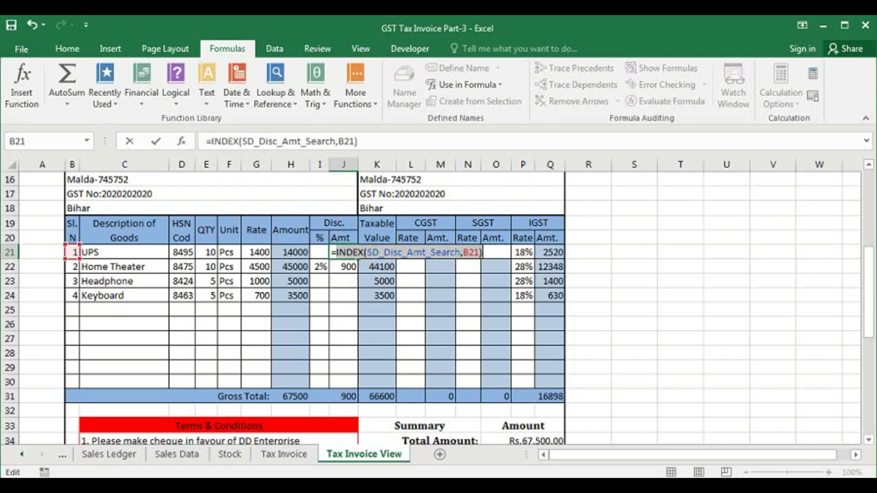
Step: Extend the J21 formula to an IF that returns "" when INDEX(SD_Disc_Amt_Search,B21)=0, otherwise INDEX(SD_Disc_Amt_Search,B21)
{"action": "key", "text": "Left"}
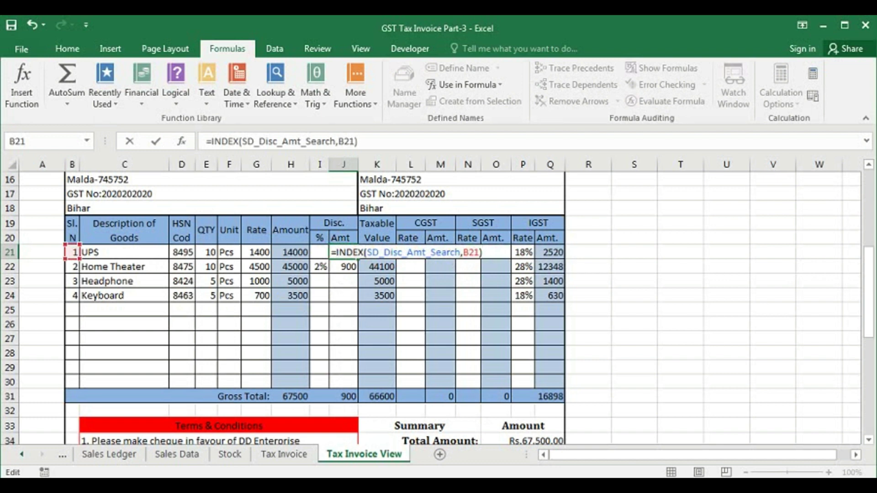
{"action": "type", "text": "IF("}
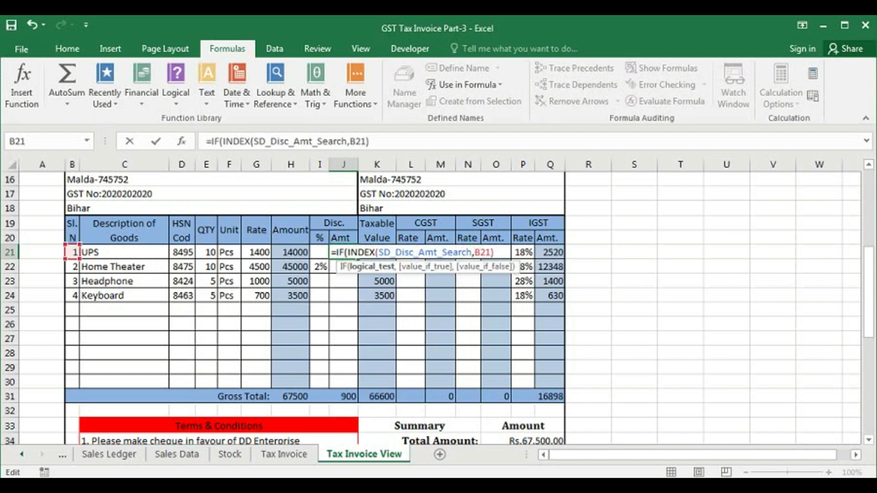
{"action": "left_click", "coordinate": [491, 252]}
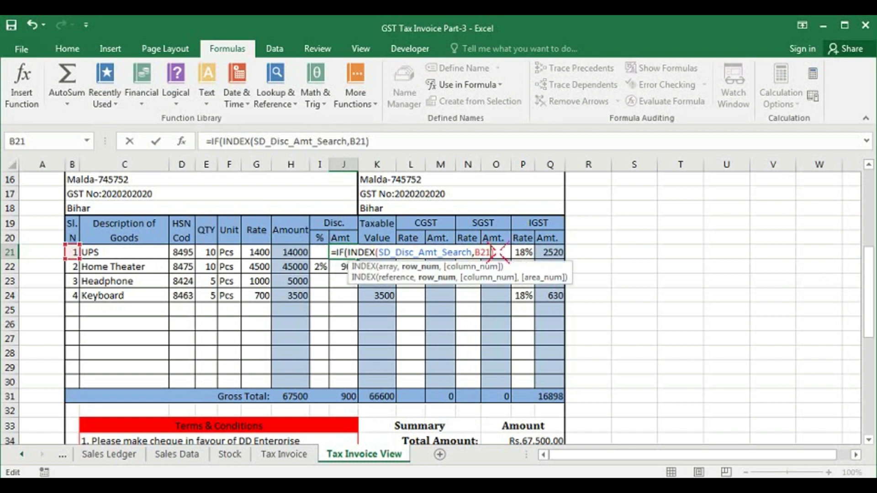
{"action": "key", "text": "Right"}
{"action": "type", "text": "=0"}
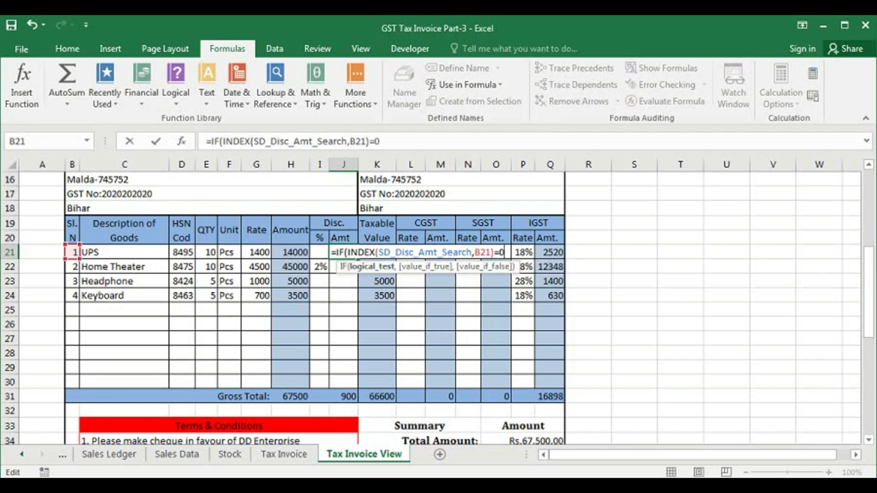
{"action": "type", "text": ",\"\","}
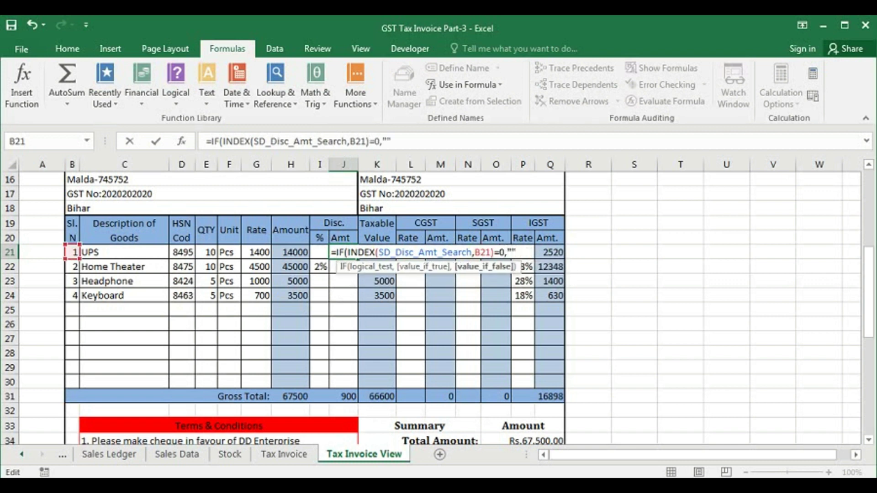
{"action": "type", "text": "INDEX(SD_Disc_Amt_Search,B21)"}
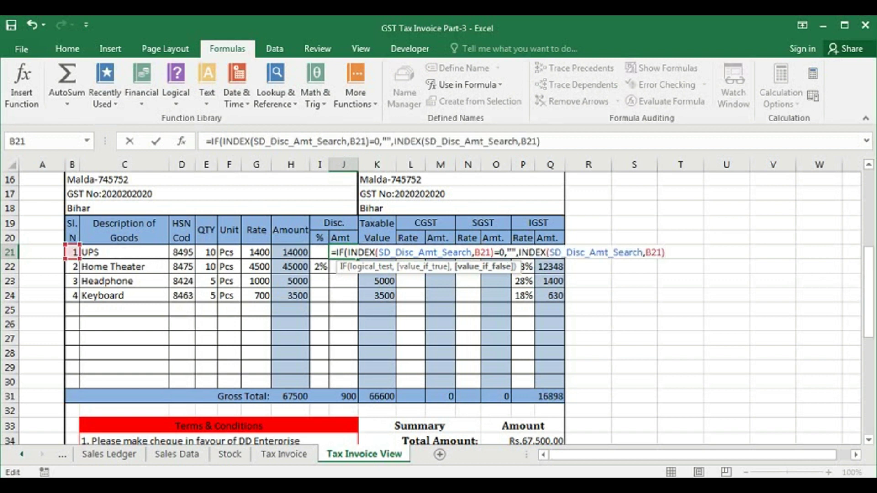
Step: Wrap the J21 discount amount formula in IFERROR with "" as fallback, close the inner IF's parenthesis and save it
{"action": "left_click", "coordinate": [336, 252]}
{"action": "type", "text": "ifere"}
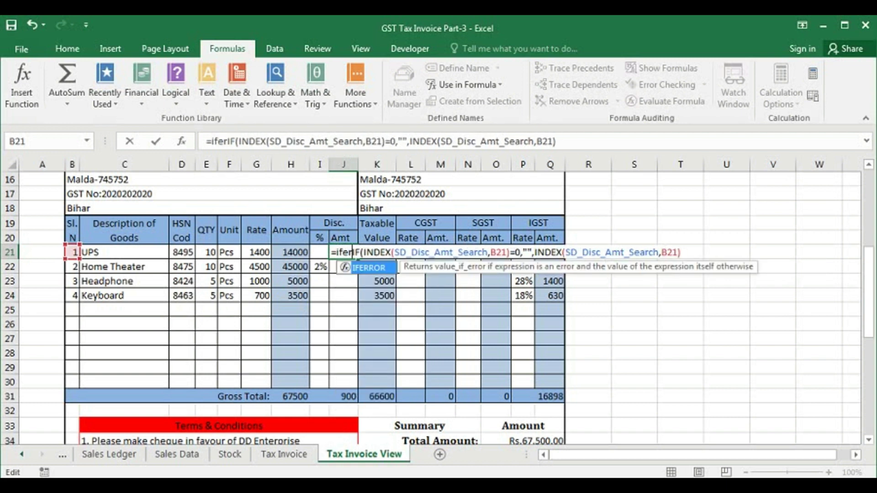
{"action": "key", "text": "Tab"}
{"action": "key", "text": "End"}
{"action": "type", "text": ","}
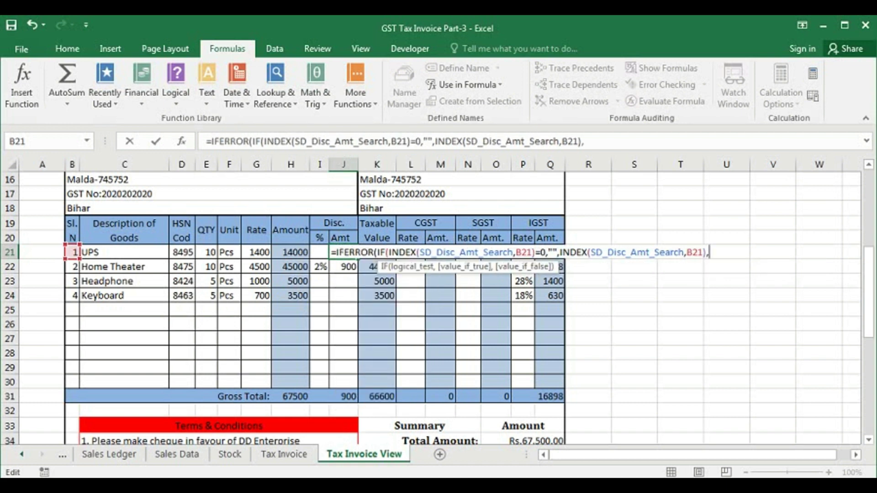
{"action": "type", "text": "\"\")"}
{"action": "key", "text": "Return"}
{"action": "key", "text": "Return"}
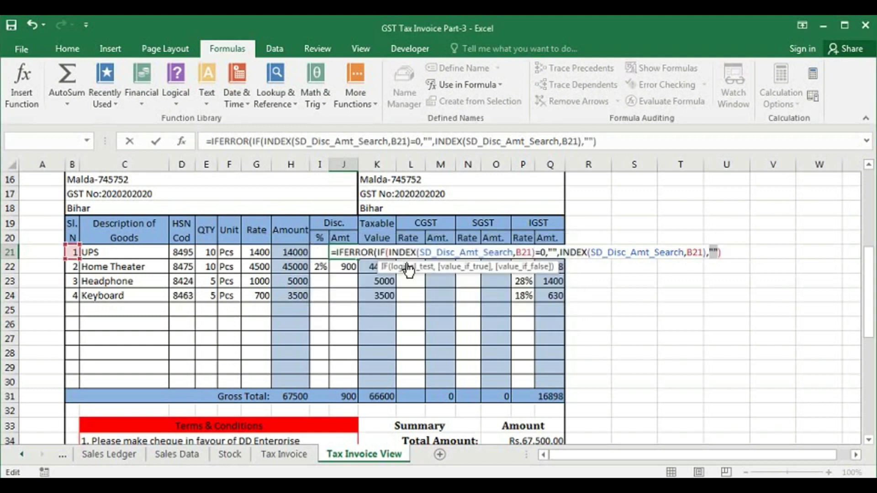
{"action": "key", "text": "Left"}
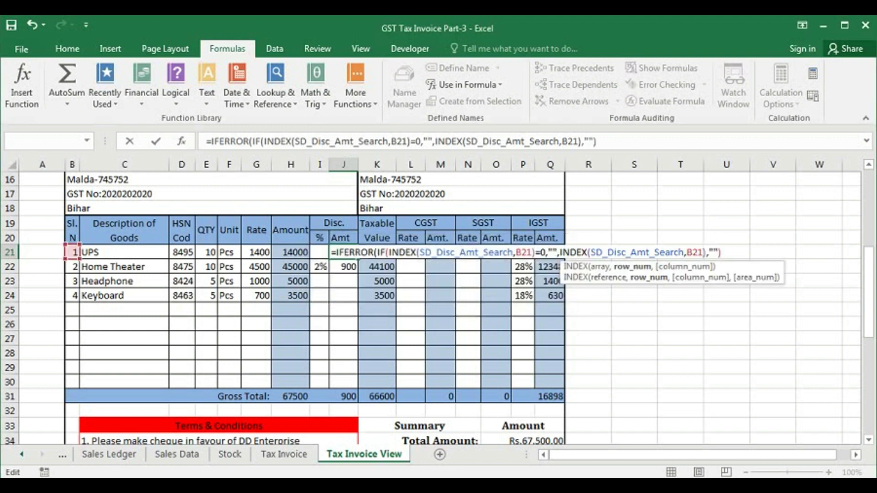
{"action": "type", "text": ")"}
{"action": "key", "text": "Return"}
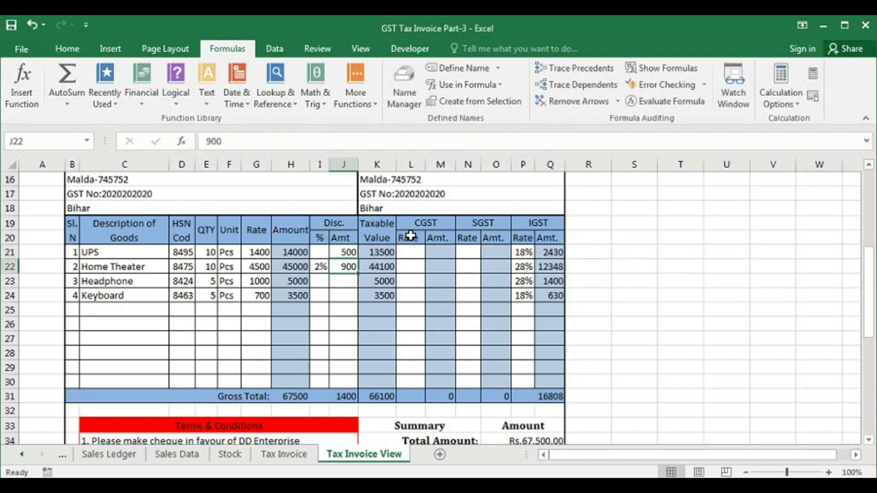
Step: Fill the J21 discount amount formula down through J30
{"action": "left_click", "coordinate": [350, 252]}
{"action": "left_click_drag", "start_coordinate": [358, 259], "coordinate": [359, 382]}
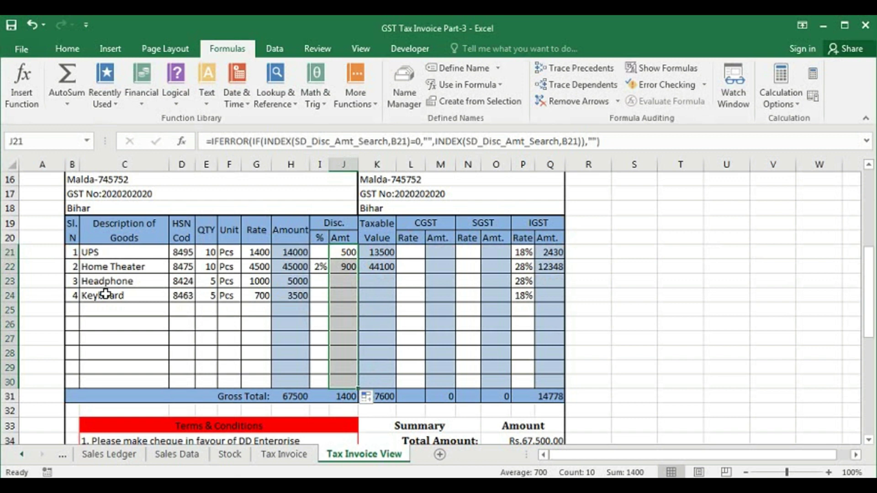
Step: Compare the Tax Invoice View line items with the rates and discounts of invoice 3 in Sales Data
{"action": "scroll", "coordinate": [430, 206], "scroll_direction": "up", "scroll_amount": 3}
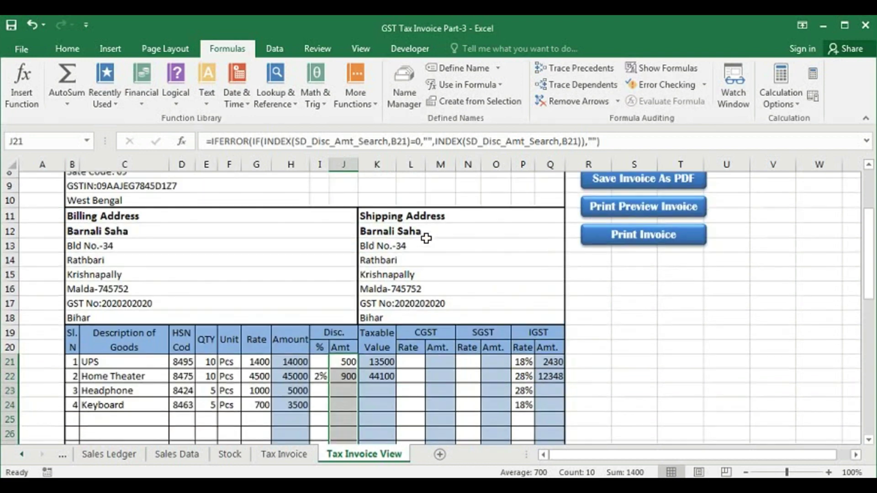
{"action": "scroll", "coordinate": [430, 206], "scroll_direction": "up", "scroll_amount": 2}
{"action": "scroll", "coordinate": [431, 190], "scroll_direction": "down", "scroll_amount": 5}
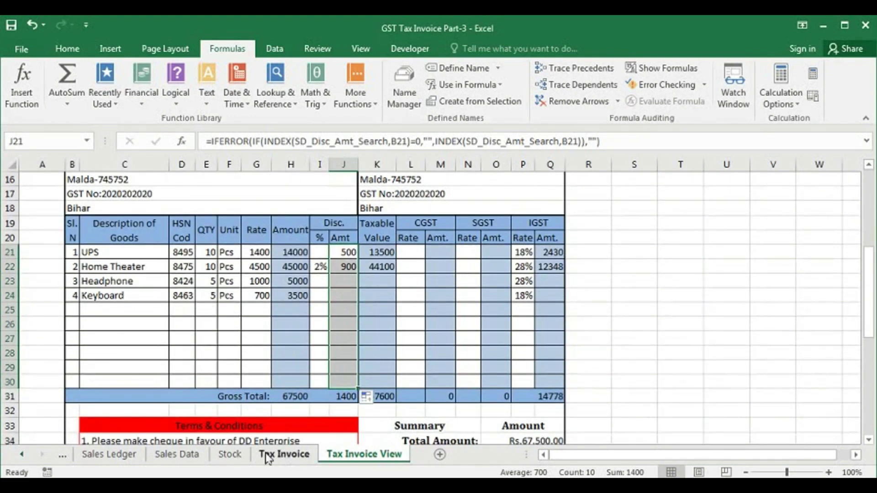
{"action": "left_click", "coordinate": [178, 455]}
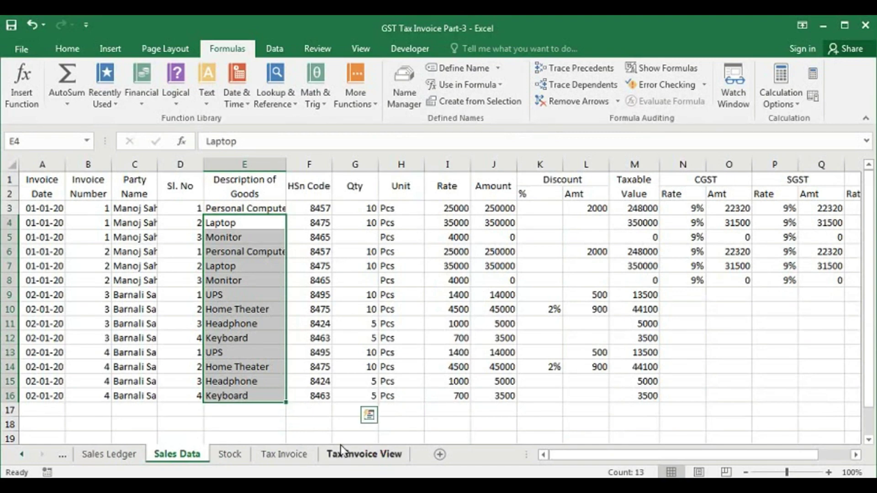
{"action": "left_click", "coordinate": [364, 454]}
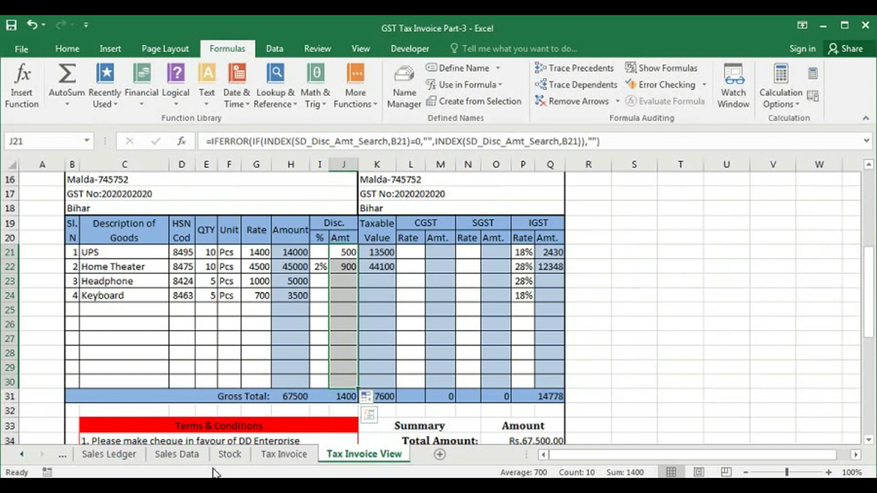
{"action": "left_click", "coordinate": [194, 460]}
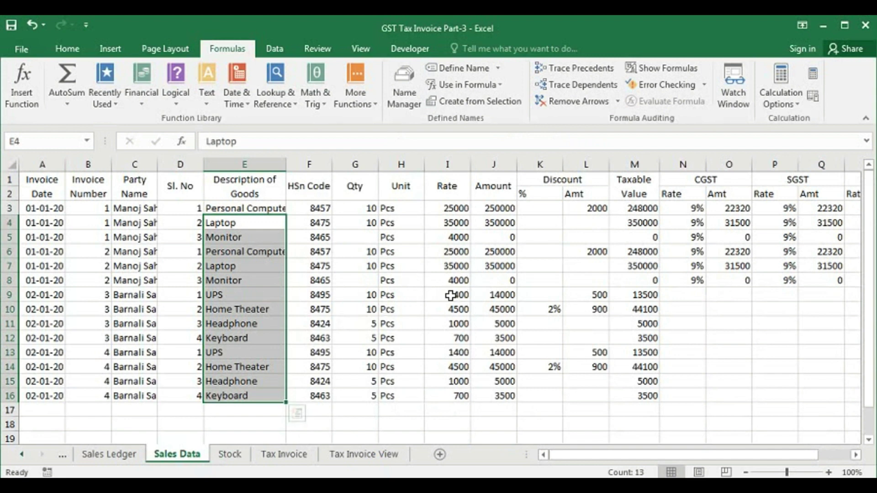
{"action": "left_click_drag", "start_coordinate": [453, 296], "coordinate": [453, 342]}
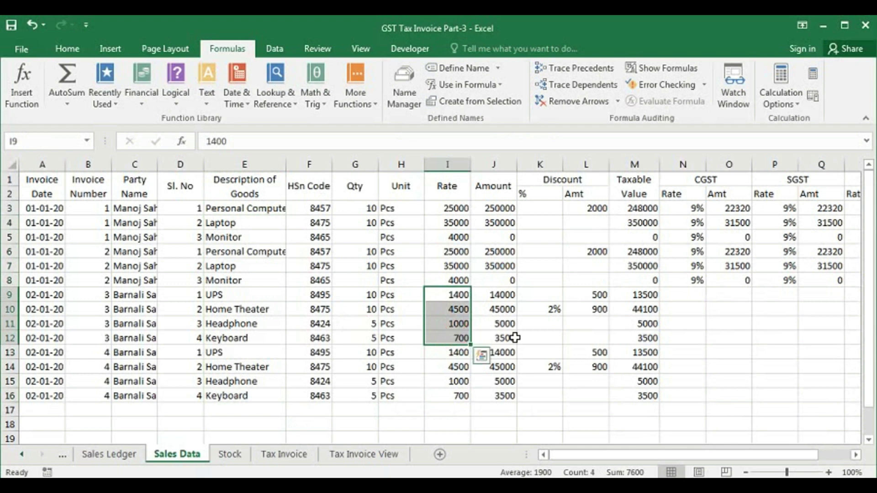
{"action": "left_click_drag", "start_coordinate": [548, 297], "coordinate": [584, 326]}
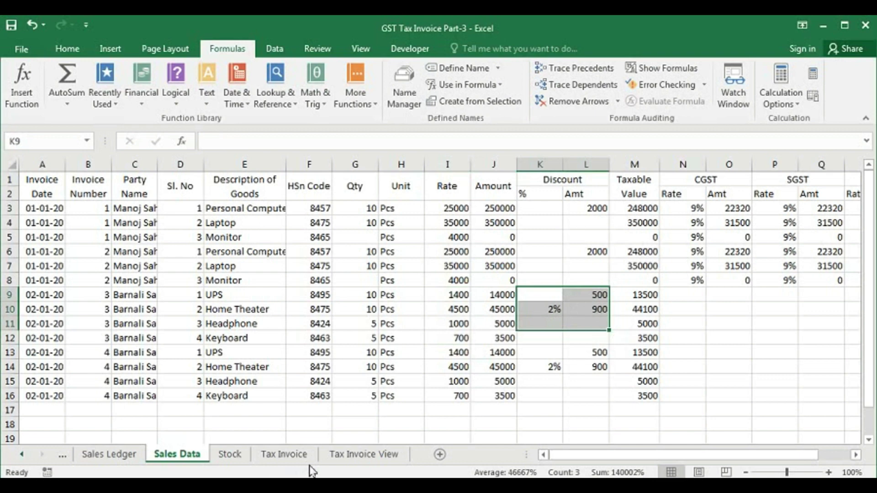
{"action": "left_click", "coordinate": [336, 454]}
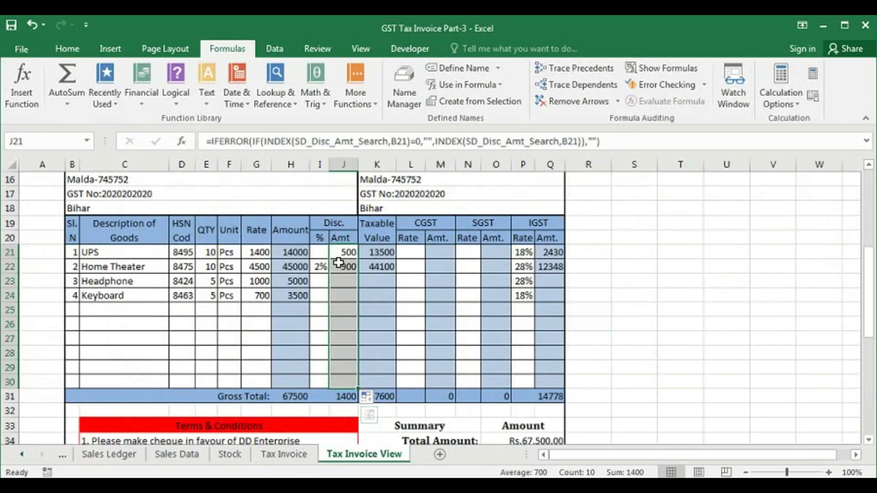
Step: Compare the tax columns of invoice 3 in Sales Data with the tax rates and amounts in Tax Invoice View
{"action": "left_click", "coordinate": [179, 455]}
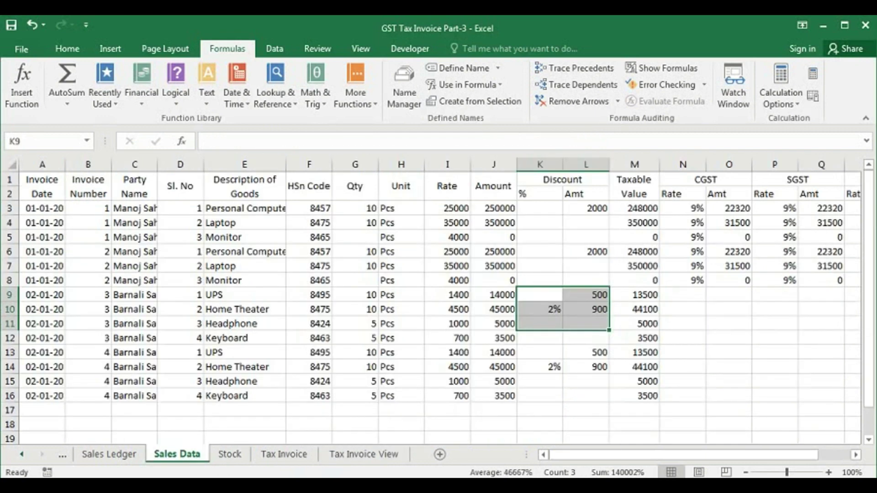
{"action": "left_click_drag", "start_coordinate": [790, 455], "coordinate": [823, 460]}
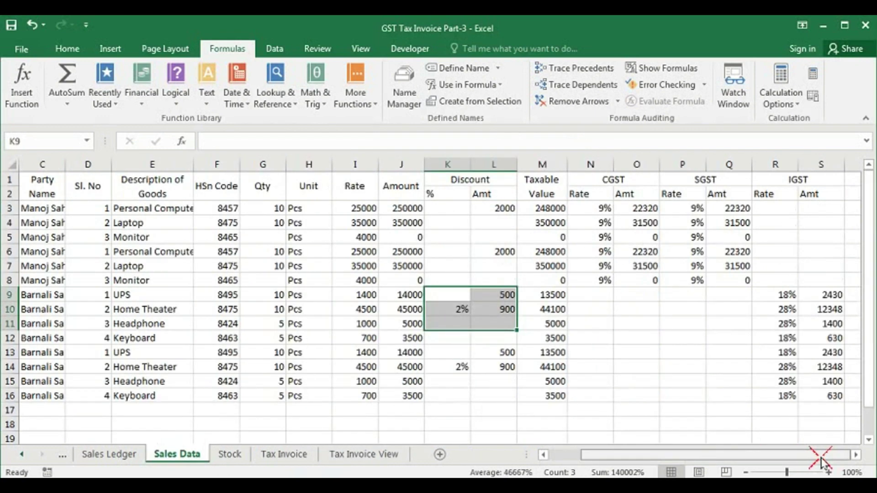
{"action": "left_click", "coordinate": [369, 455]}
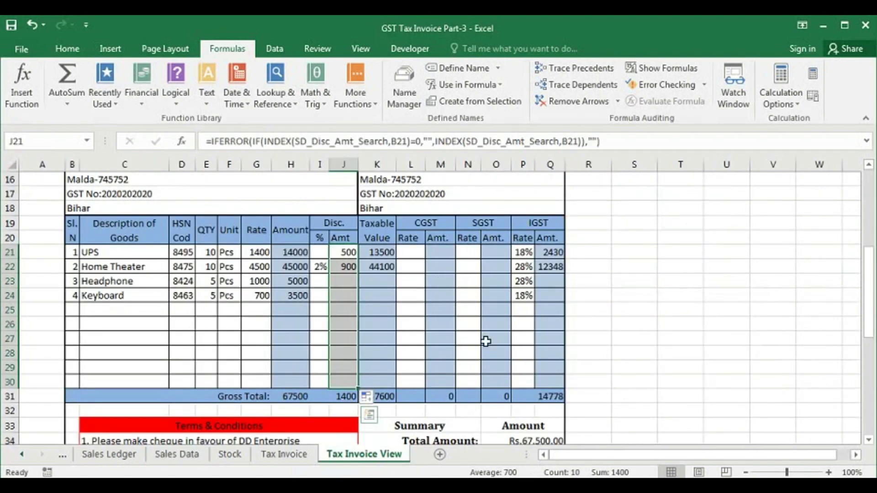
{"action": "scroll", "coordinate": [487, 338], "scroll_direction": "down", "scroll_amount": 2}
{"action": "scroll", "coordinate": [486, 339], "scroll_direction": "up", "scroll_amount": 7}
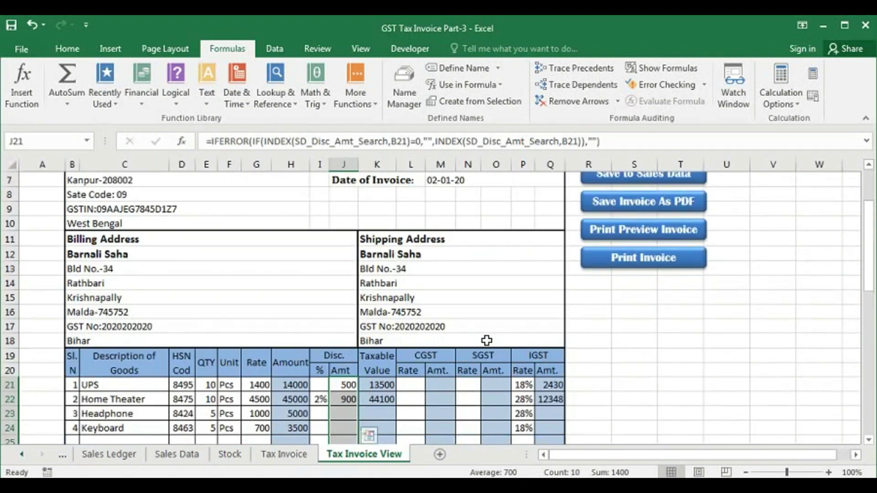
{"action": "scroll", "coordinate": [463, 310], "scroll_direction": "down", "scroll_amount": 2}
Step: Collapse the ribbon and set the invoice number in Tax Invoice View to 1
{"action": "left_click", "coordinate": [865, 120]}
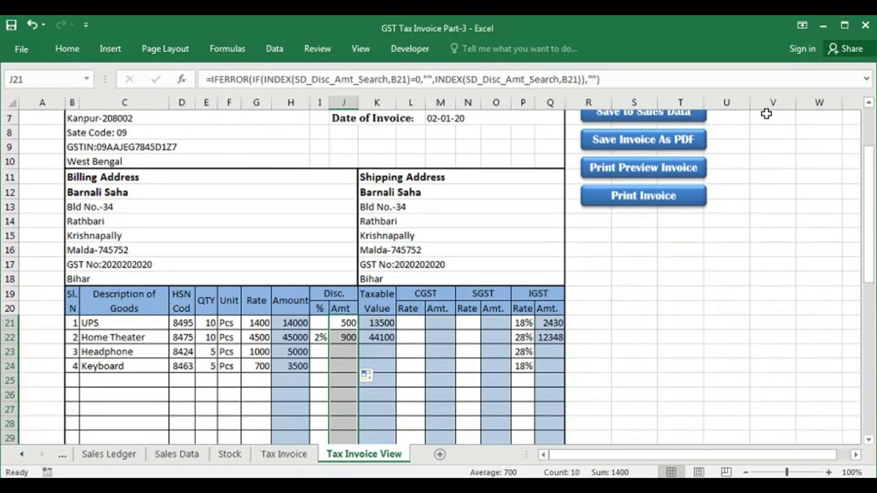
{"action": "scroll", "coordinate": [536, 191], "scroll_direction": "up", "scroll_amount": 2}
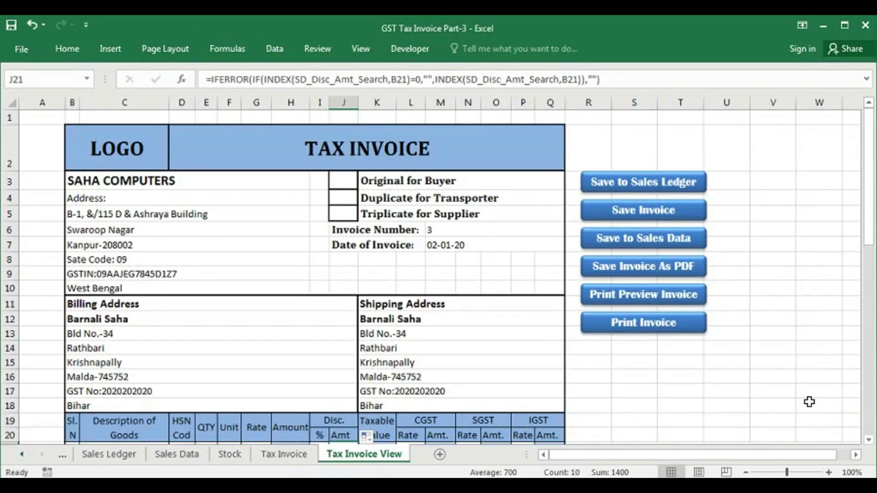
{"action": "left_click", "coordinate": [869, 440]}
{"action": "left_click", "coordinate": [869, 441]}
{"action": "left_click", "coordinate": [869, 441]}
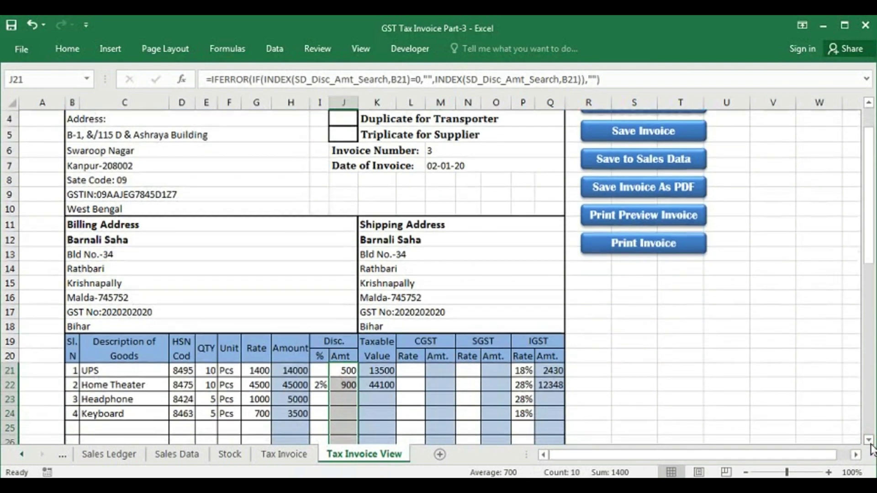
{"action": "left_click", "coordinate": [869, 441]}
{"action": "left_click", "coordinate": [869, 440]}
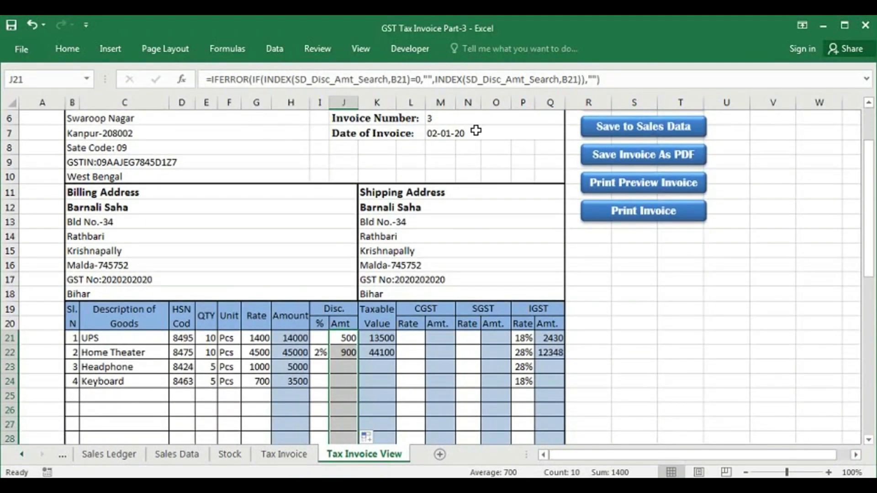
{"action": "left_click", "coordinate": [451, 123]}
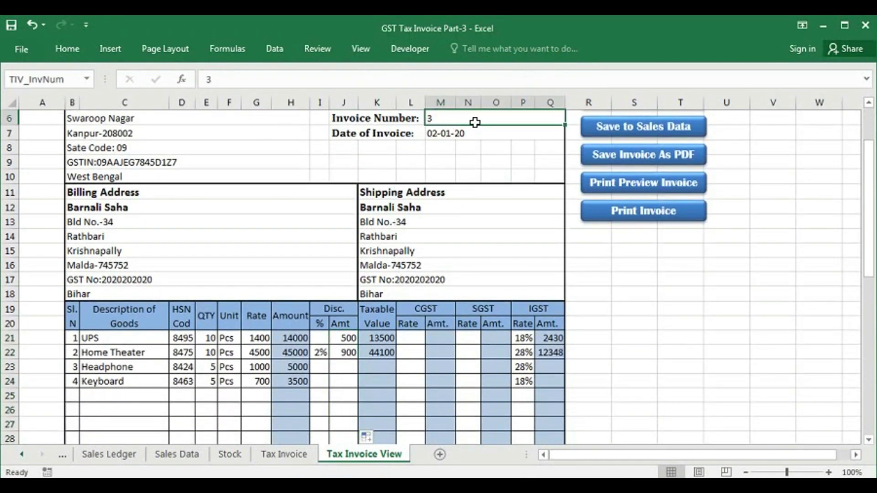
{"action": "type", "text": "1"}
{"action": "key", "text": "Return"}
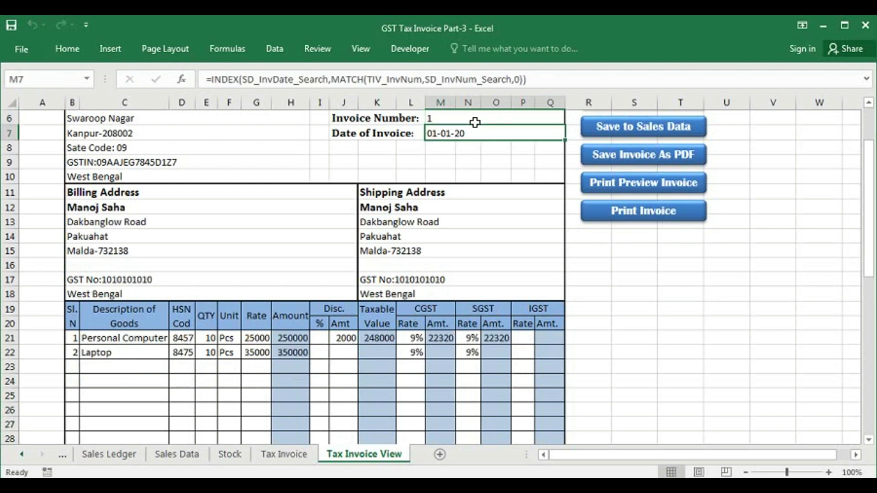
Step: Test the Tax Invoice View lookups with invoice number 2, ending with invoice number 4
{"action": "left_click", "coordinate": [475, 123]}
{"action": "type", "text": "3"}
{"action": "key", "text": "Return"}
{"action": "left_click", "coordinate": [474, 121]}
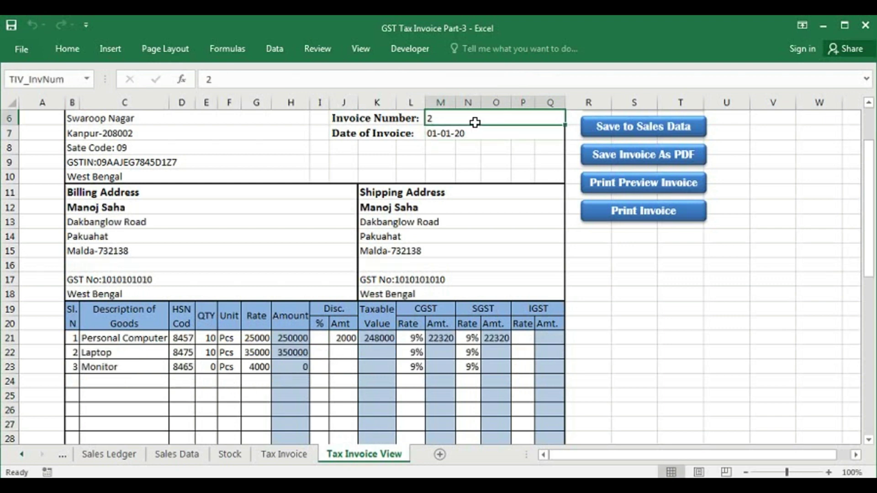
{"action": "type", "text": "4"}
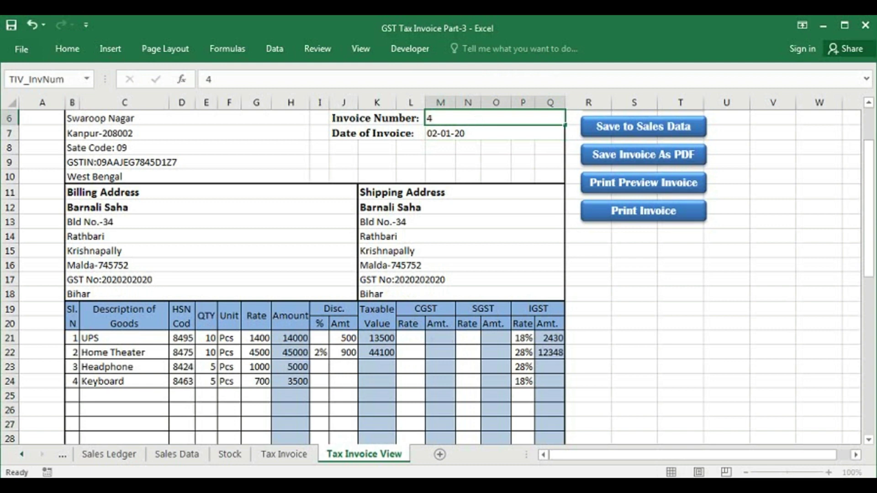
{"action": "key", "text": "Return"}
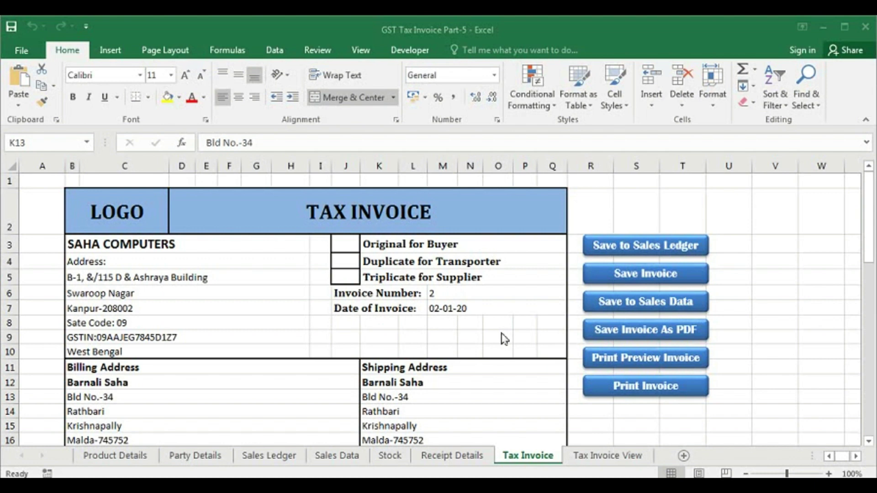
Step: Review the Sales Ledger columns in the Part-5 workbook, from Invoice No. and Credit Period through Status and Over Due Age
{"action": "left_click", "coordinate": [246, 457]}
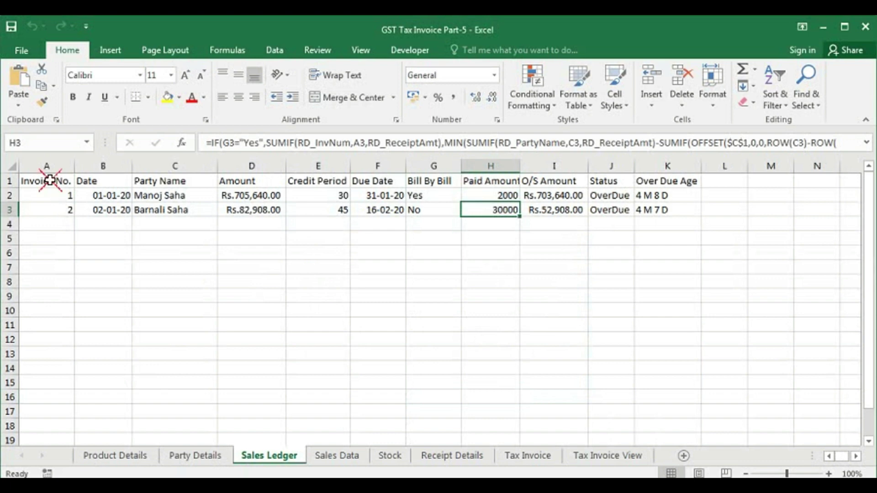
{"action": "left_click_drag", "start_coordinate": [45, 183], "coordinate": [323, 227]}
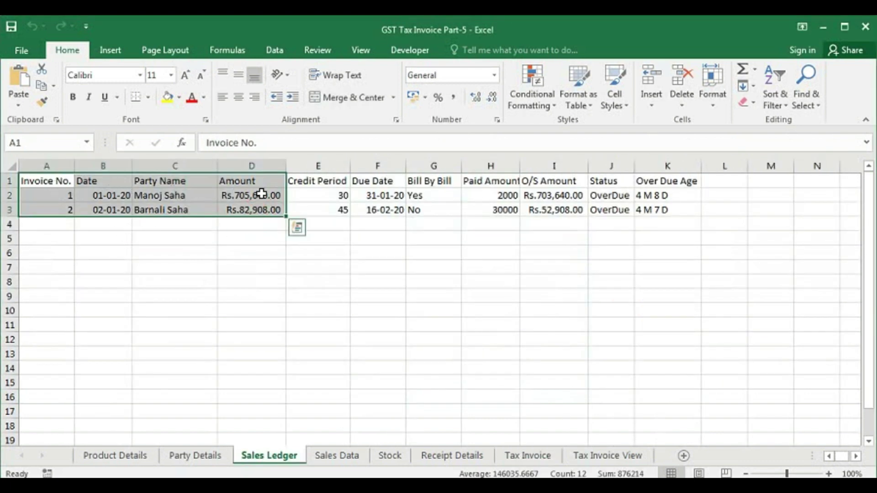
{"action": "left_click_drag", "start_coordinate": [315, 182], "coordinate": [658, 208]}
{"action": "left_click", "coordinate": [312, 185]}
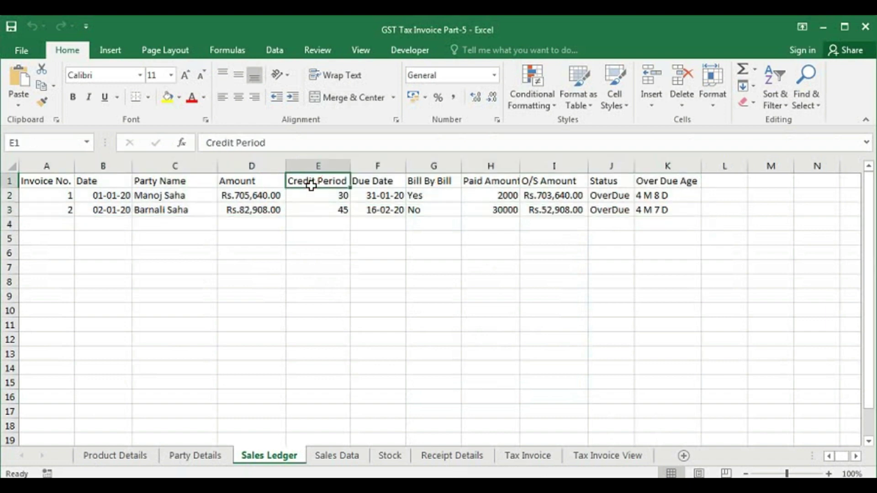
{"action": "left_click", "coordinate": [382, 183]}
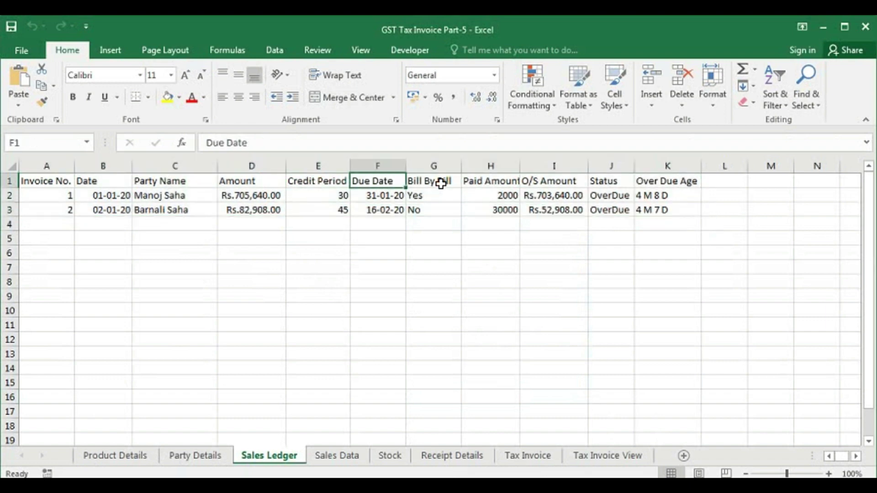
{"action": "left_click", "coordinate": [438, 183]}
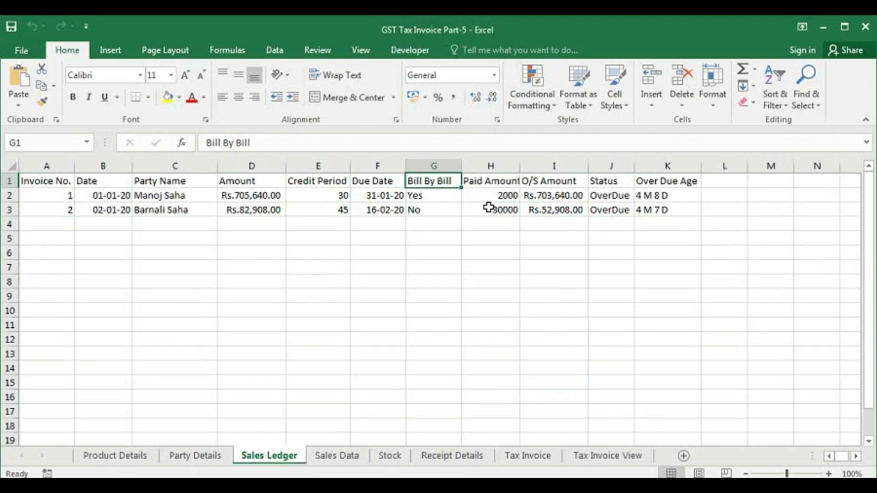
{"action": "left_click", "coordinate": [497, 183]}
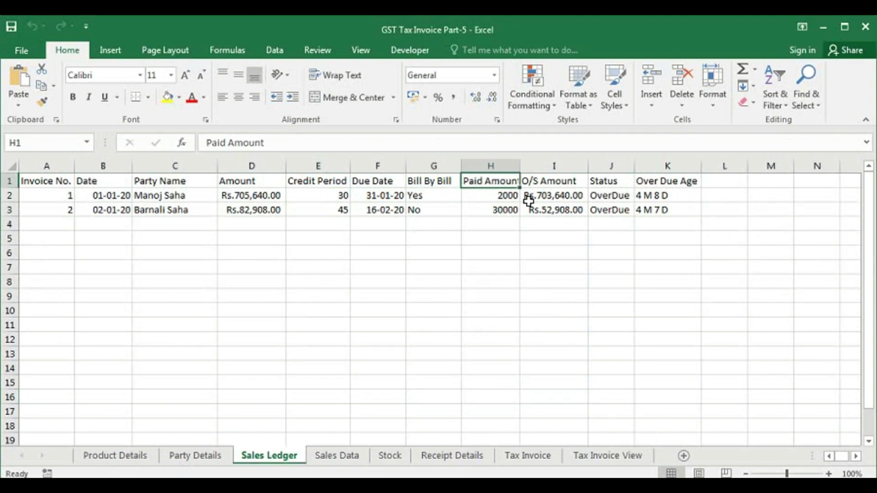
{"action": "left_click", "coordinate": [544, 185]}
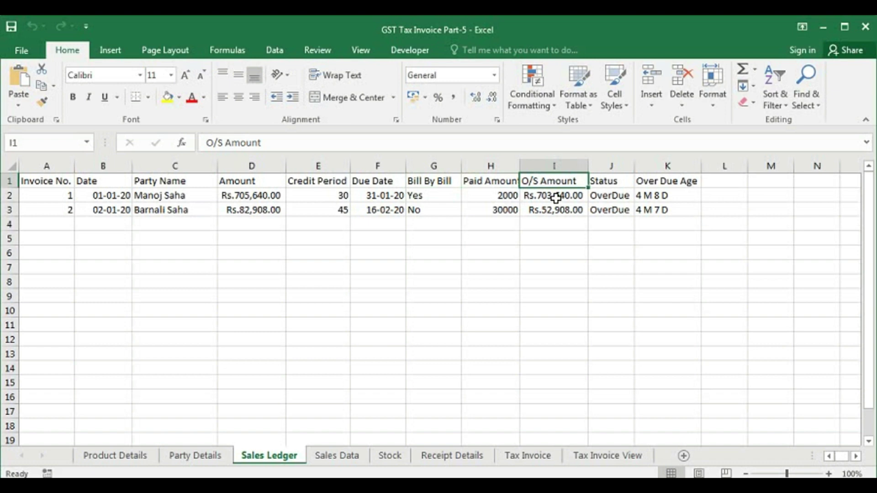
{"action": "left_click", "coordinate": [606, 185]}
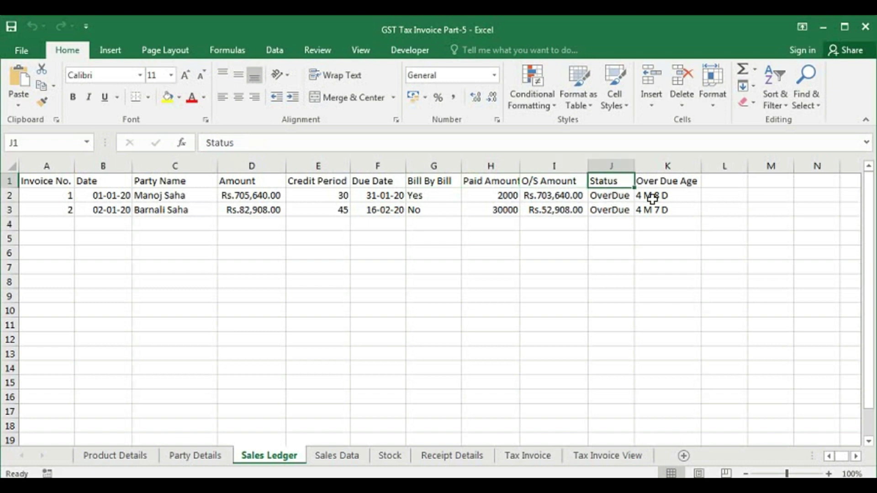
{"action": "left_click", "coordinate": [665, 182]}
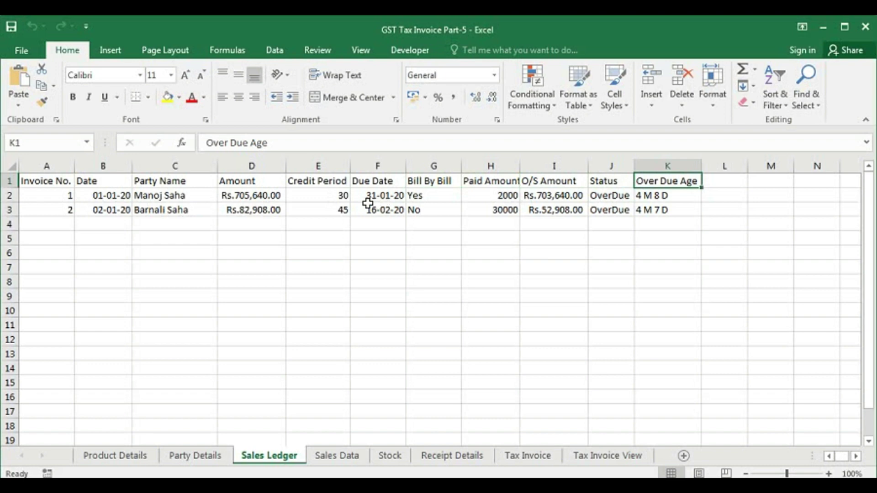
Step: Inspect the Due Date, Bill By Bill and Paid Amount formulas for invoice 1 in the Sales Ledger
{"action": "left_click", "coordinate": [382, 197]}
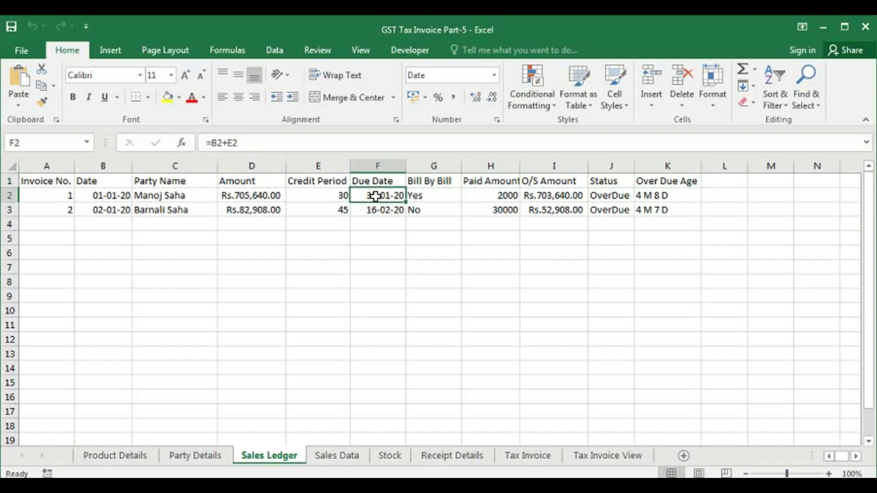
{"action": "left_click", "coordinate": [436, 197]}
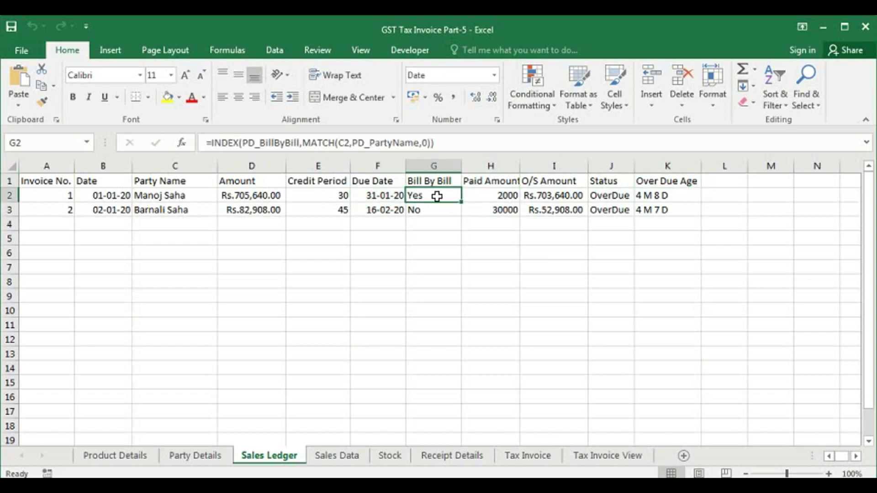
{"action": "left_click", "coordinate": [465, 197]}
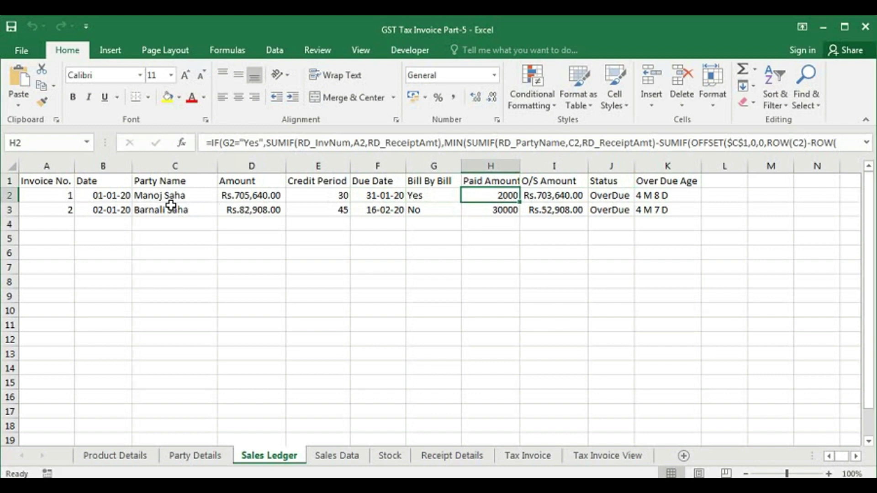
{"action": "left_click", "coordinate": [67, 200]}
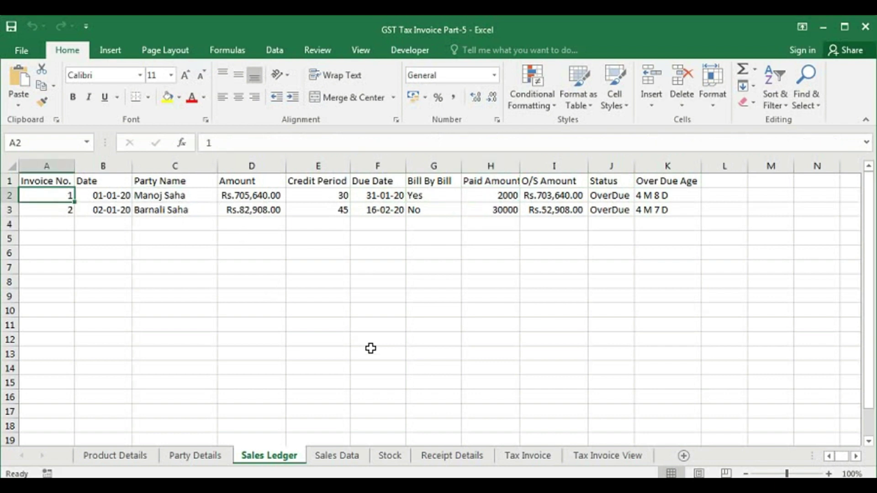
Step: Examine the dates, invoice numbers and amounts of the first three receipts in Receipt Details
{"action": "left_click", "coordinate": [447, 457]}
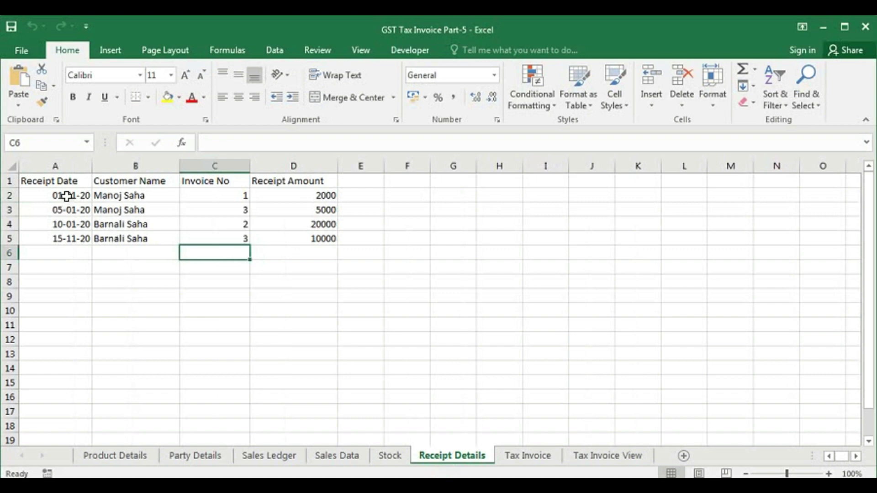
{"action": "left_click", "coordinate": [48, 195]}
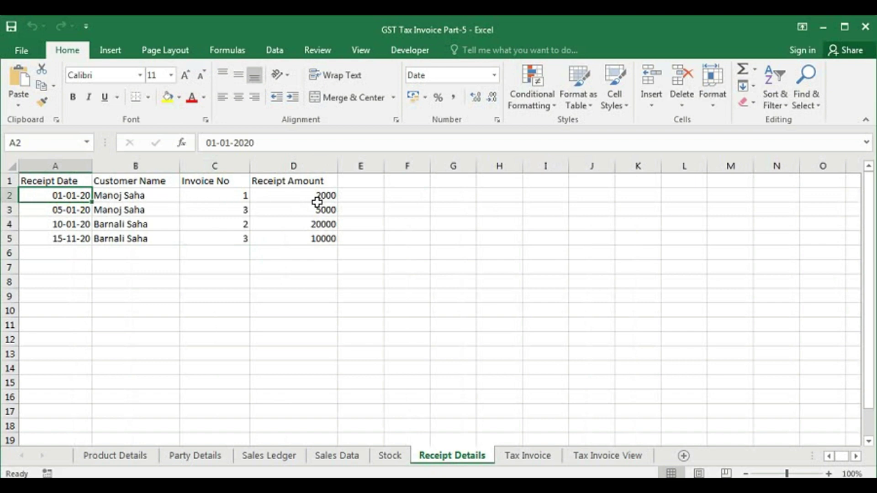
{"action": "left_click", "coordinate": [59, 214]}
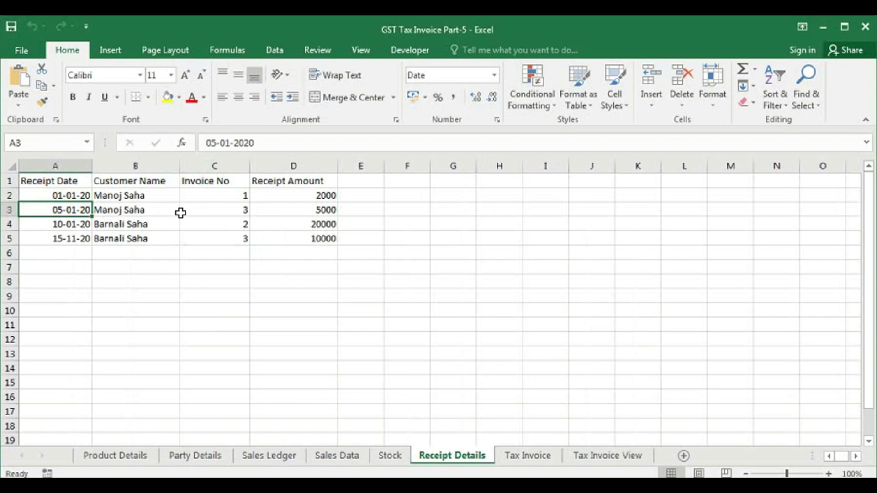
{"action": "left_click", "coordinate": [316, 209]}
{"action": "left_click", "coordinate": [238, 210]}
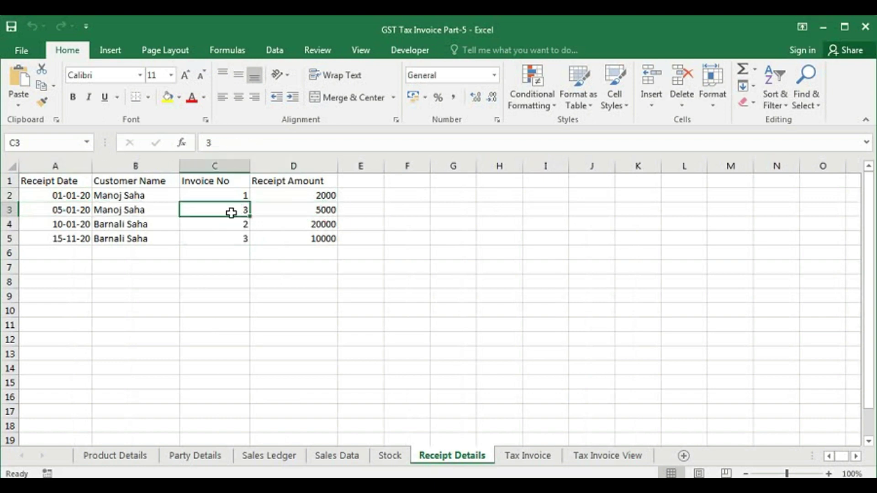
{"action": "left_click", "coordinate": [75, 225]}
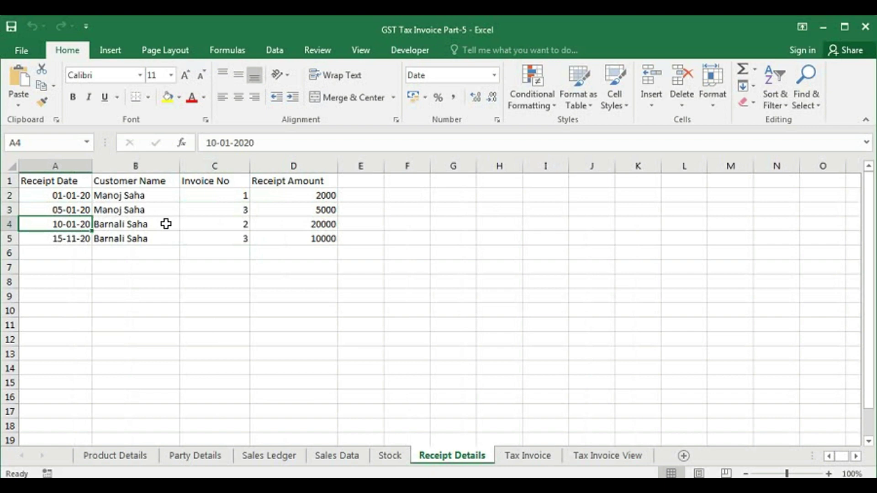
{"action": "left_click", "coordinate": [221, 229]}
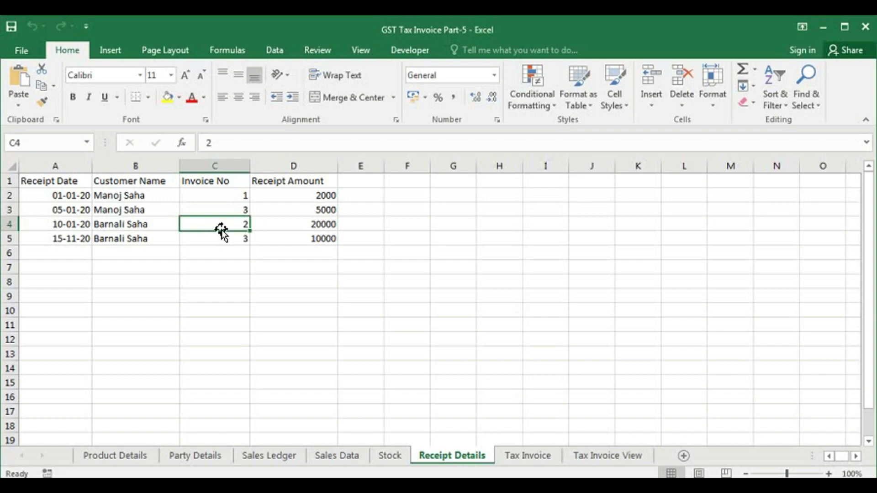
Step: Correct the fourth receipt in Receipt Details to date 15-01-20 and invoice number 4
{"action": "left_click", "coordinate": [73, 238]}
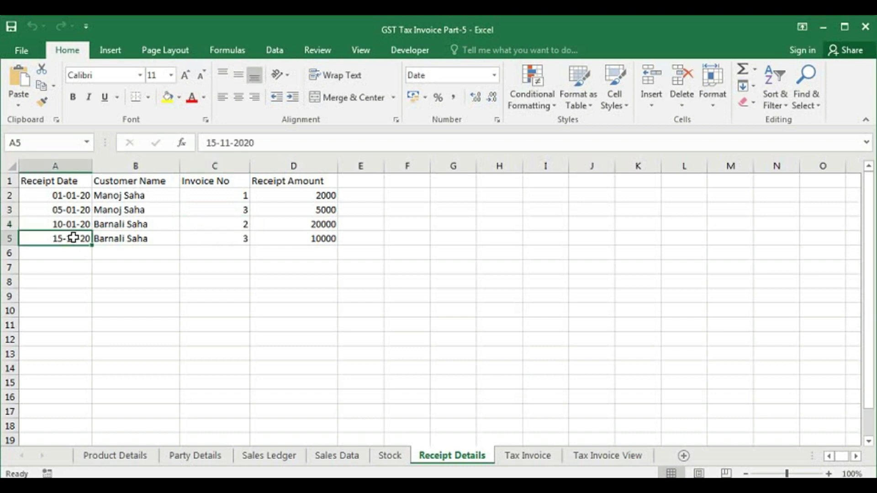
{"action": "double_click", "coordinate": [73, 238]}
{"action": "key", "text": "BackSpace"}
{"action": "key", "text": "Return"}
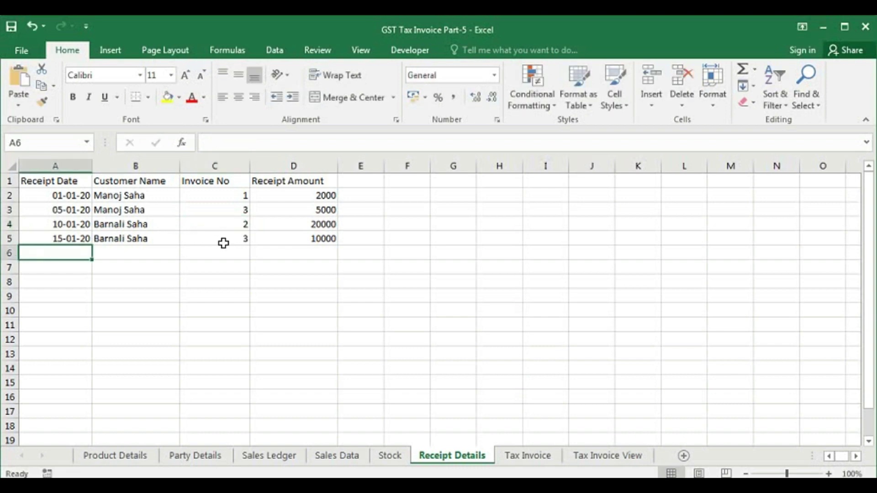
{"action": "left_click", "coordinate": [223, 242]}
{"action": "type", "text": "4"}
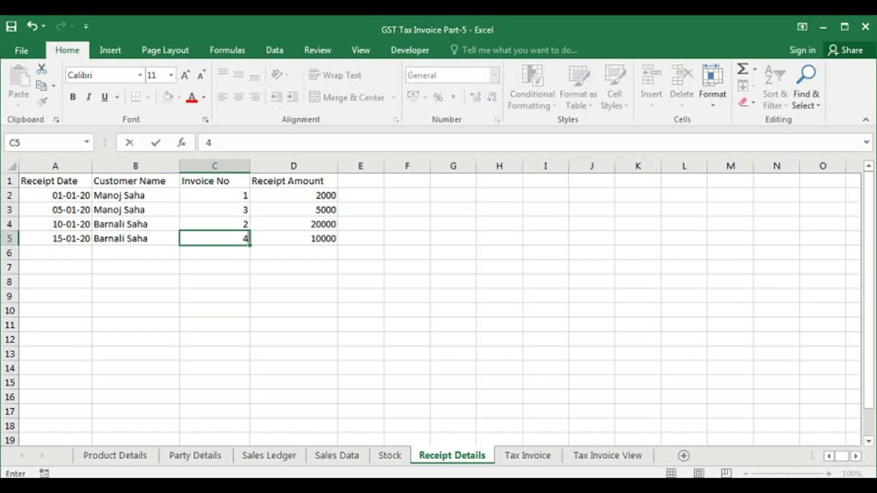
{"action": "key", "text": "Return"}
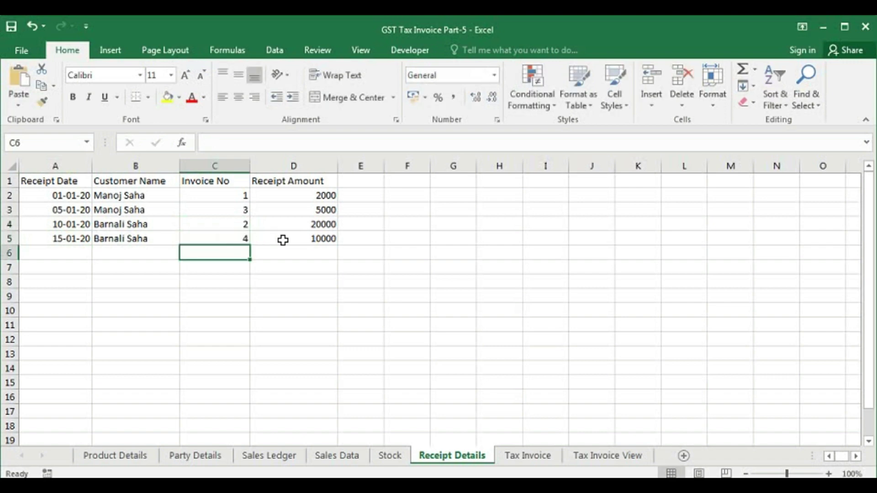
{"action": "left_click", "coordinate": [310, 242]}
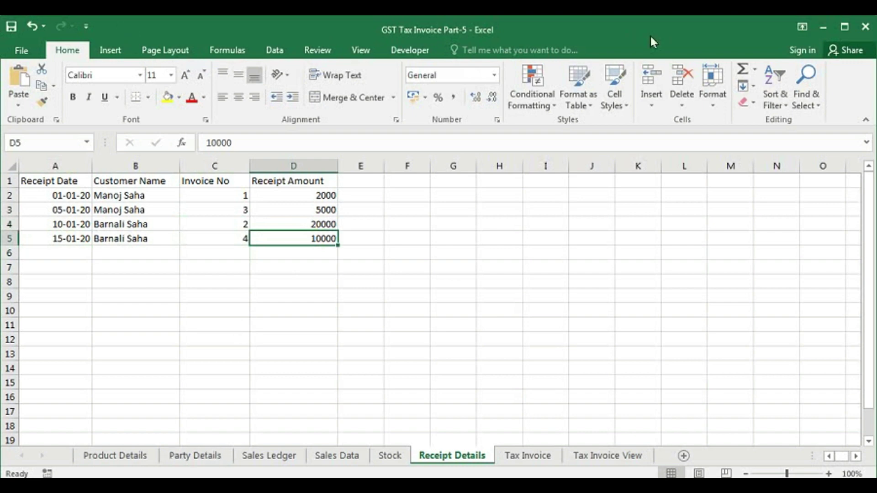
Step: Check the Bill By Bill setting of invoice 1 in the Sales Ledger against the entries in Receipt Details
{"action": "left_click", "coordinate": [287, 456]}
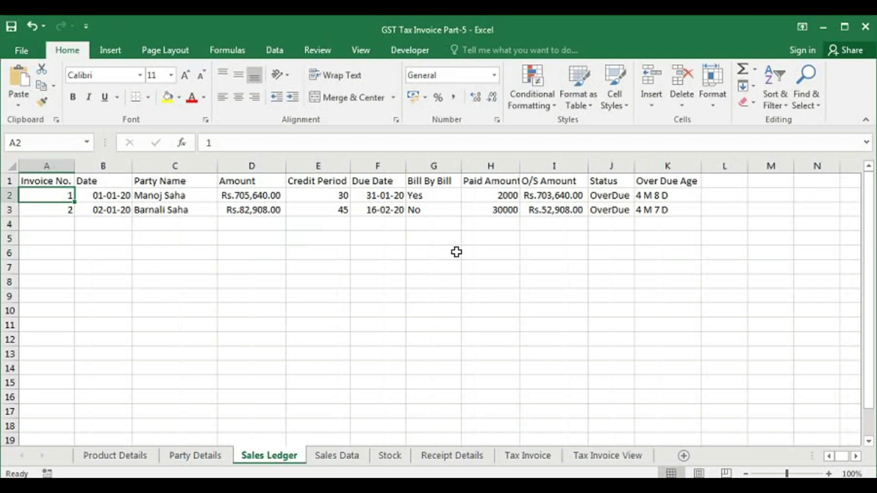
{"action": "left_click", "coordinate": [427, 197]}
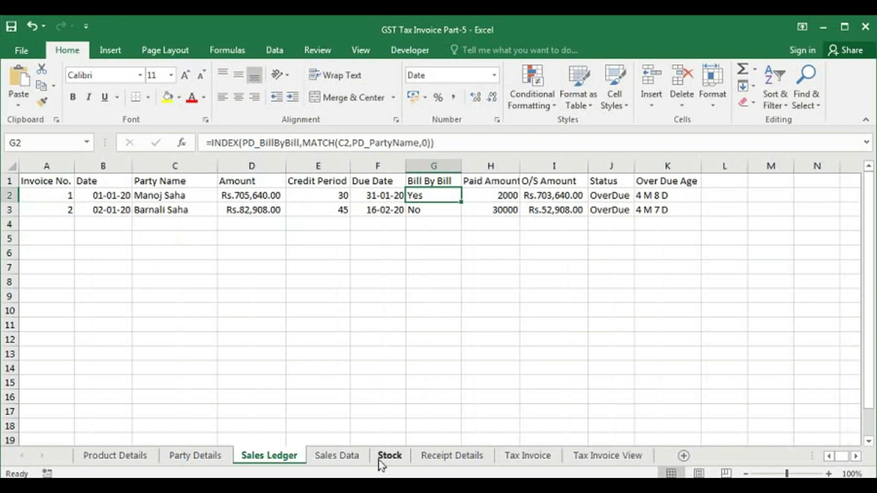
{"action": "left_click", "coordinate": [442, 459]}
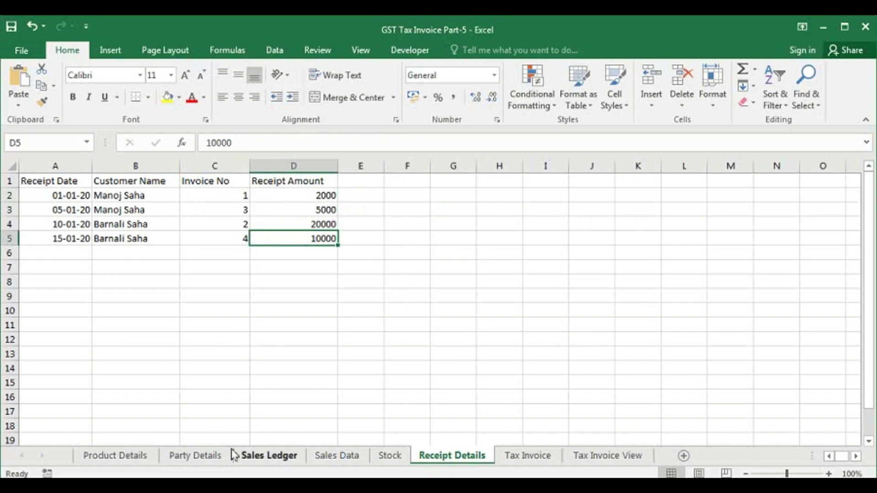
{"action": "left_click", "coordinate": [265, 463]}
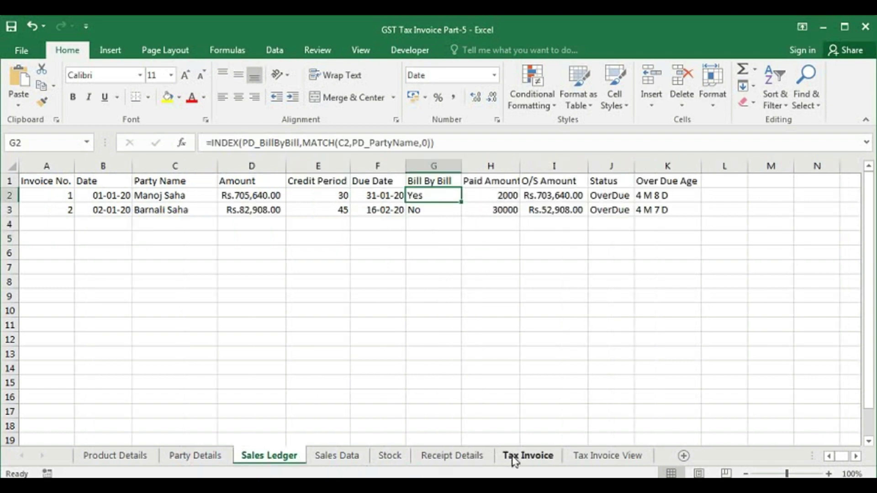
Step: Add a fifth receipt in Receipt Details dated 16-01-20 for invoice 1's customer, with invoice number 1 and amount 20000
{"action": "left_click", "coordinate": [475, 462]}
{"action": "left_click", "coordinate": [52, 249]}
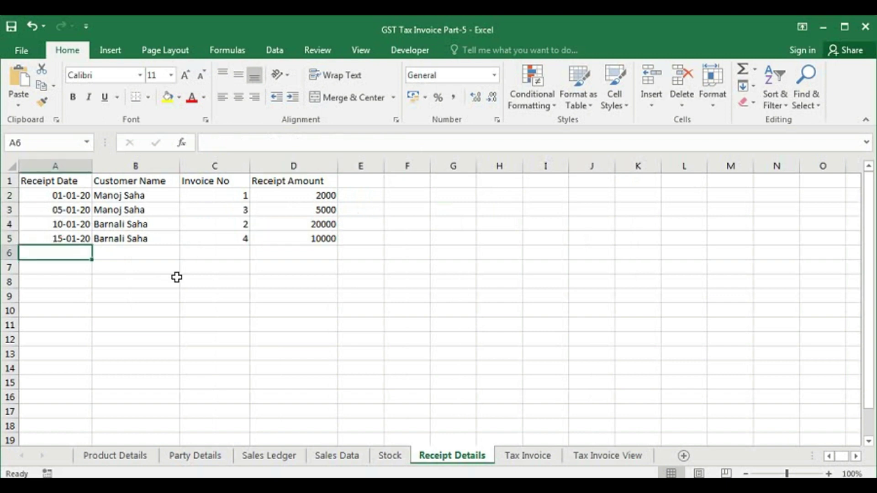
{"action": "type", "text": "16-1-20"}
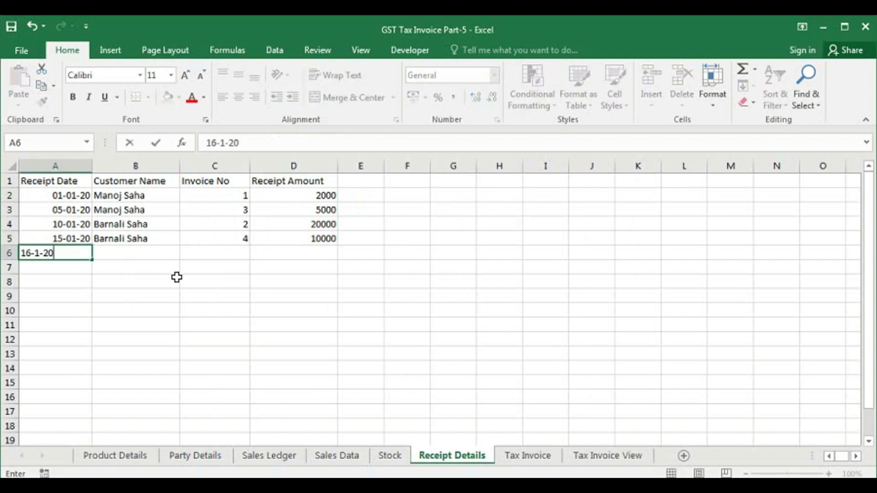
{"action": "key", "text": "Tab"}
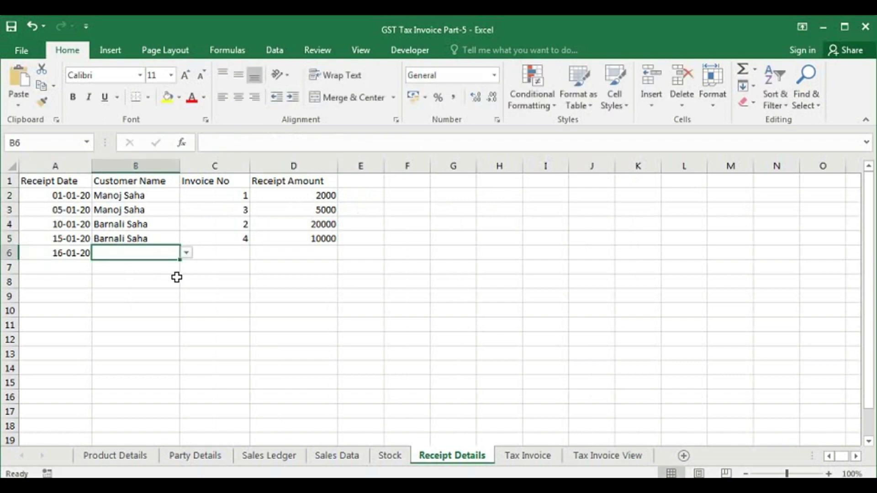
{"action": "type", "text": "m"}
{"action": "key", "text": "Tab"}
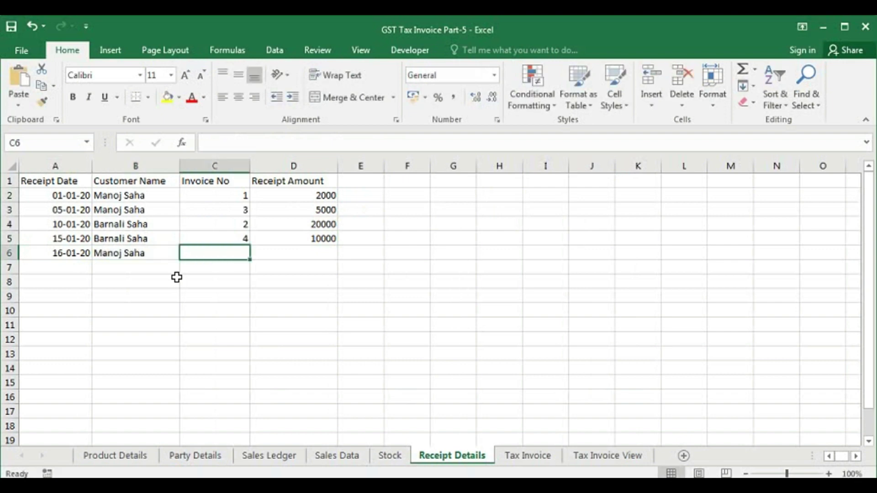
{"action": "type", "text": "1"}
{"action": "key", "text": "Tab"}
{"action": "type", "text": "20000"}
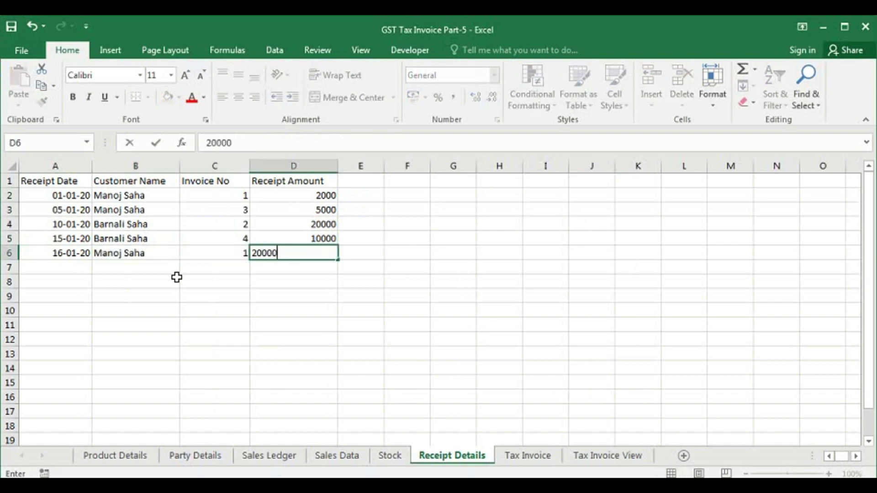
{"action": "key", "text": "Return"}
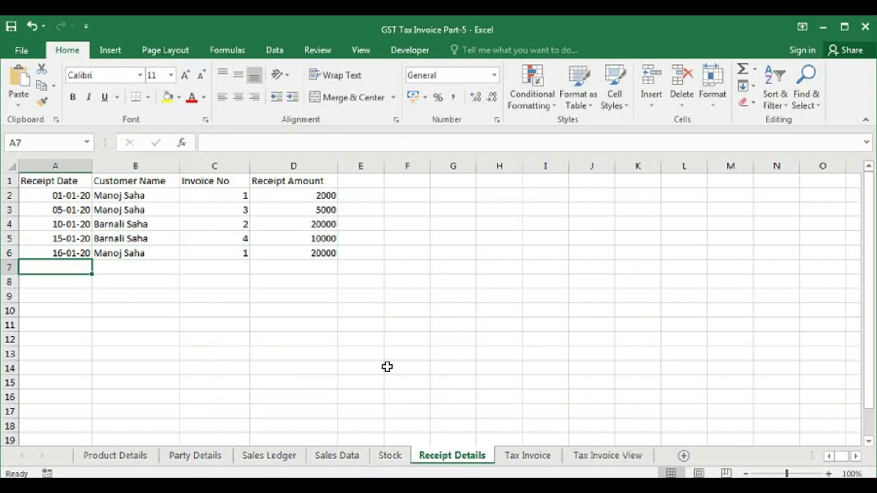
Step: Compare the Sales Ledger's Paid Amount for invoice 2 with that customer's two receipts in Receipt Details
{"action": "left_click", "coordinate": [266, 460]}
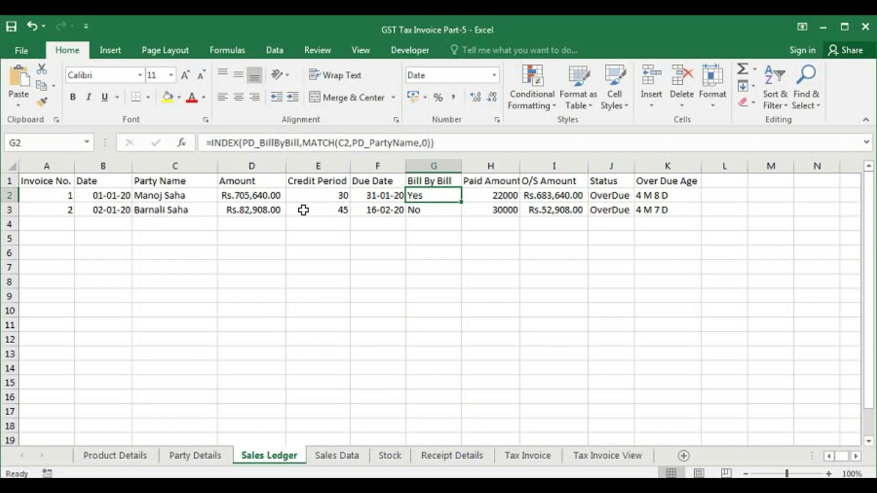
{"action": "left_click", "coordinate": [476, 218]}
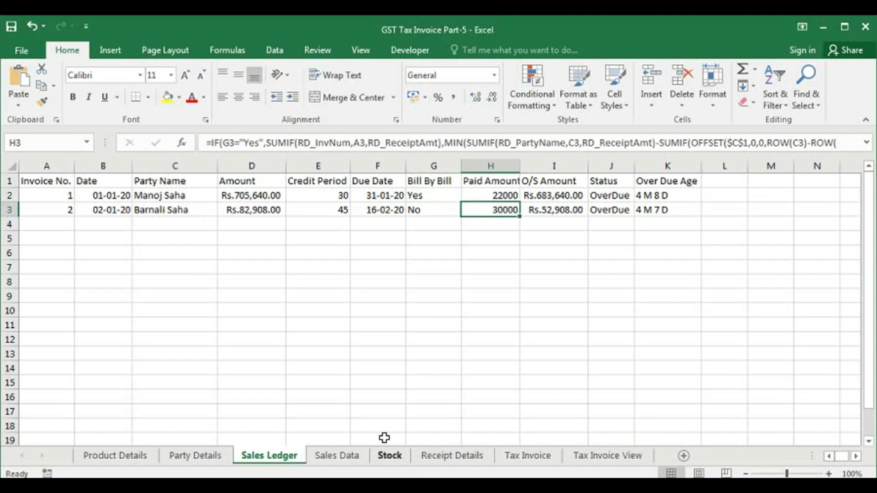
{"action": "left_click", "coordinate": [337, 457]}
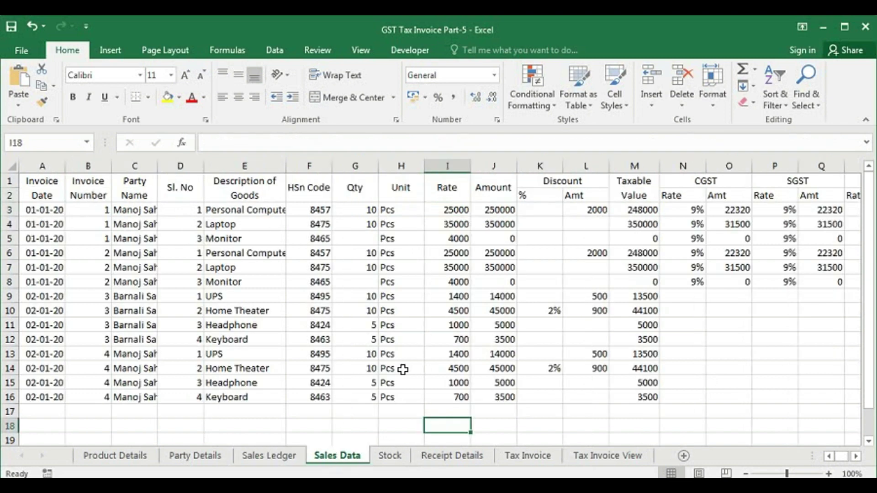
{"action": "left_click", "coordinate": [286, 457]}
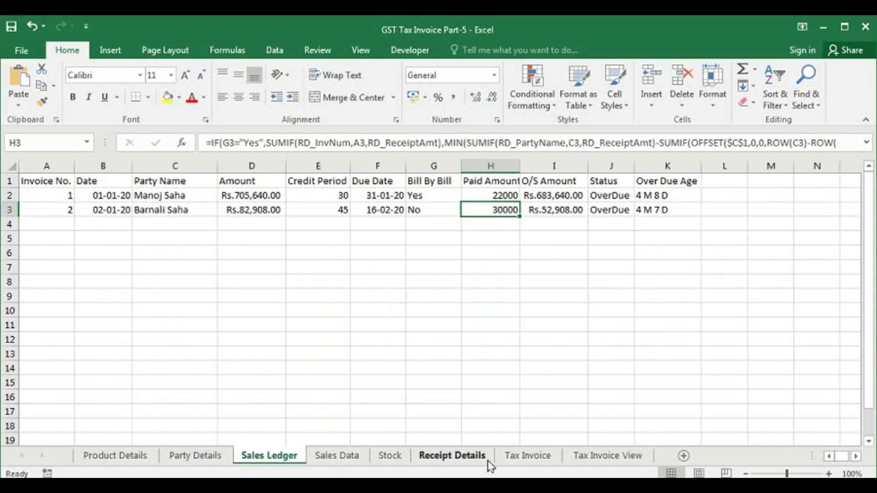
{"action": "left_click", "coordinate": [450, 459]}
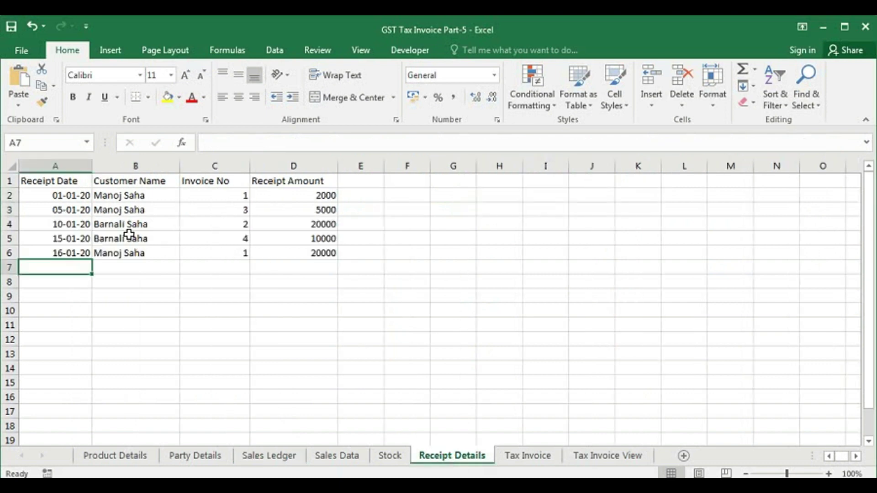
{"action": "left_click_drag", "start_coordinate": [123, 223], "coordinate": [244, 228]}
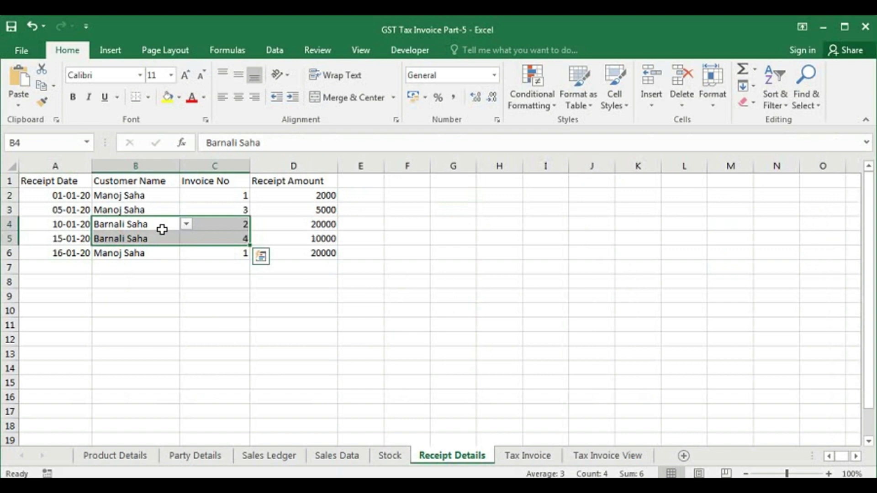
{"action": "left_click_drag", "start_coordinate": [146, 225], "coordinate": [143, 238]}
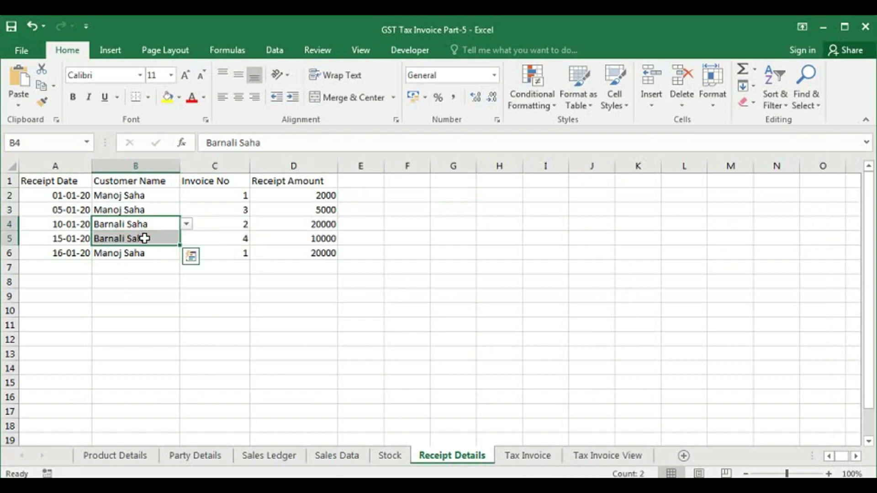
{"action": "left_click", "coordinate": [269, 458]}
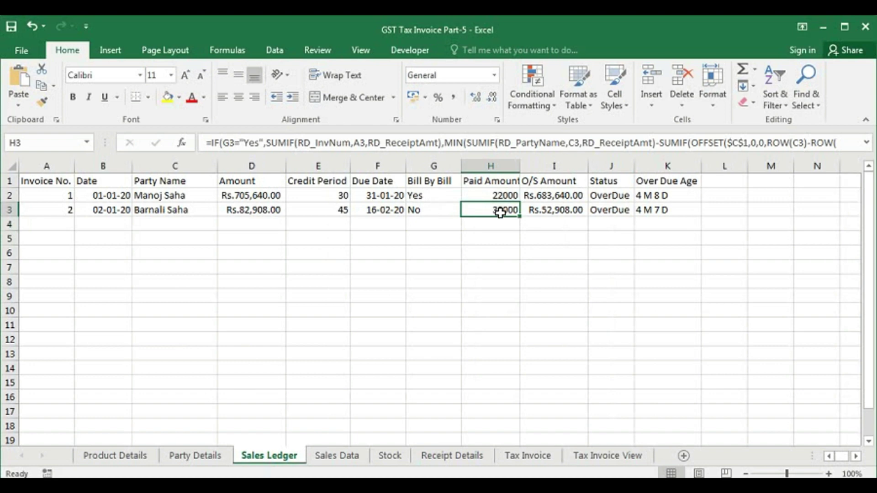
Step: Inspect the O/S Amount and Status formulas for both Sales Ledger invoices, and the Due Date formula for invoice 1
{"action": "left_click", "coordinate": [556, 197]}
{"action": "left_click", "coordinate": [552, 208]}
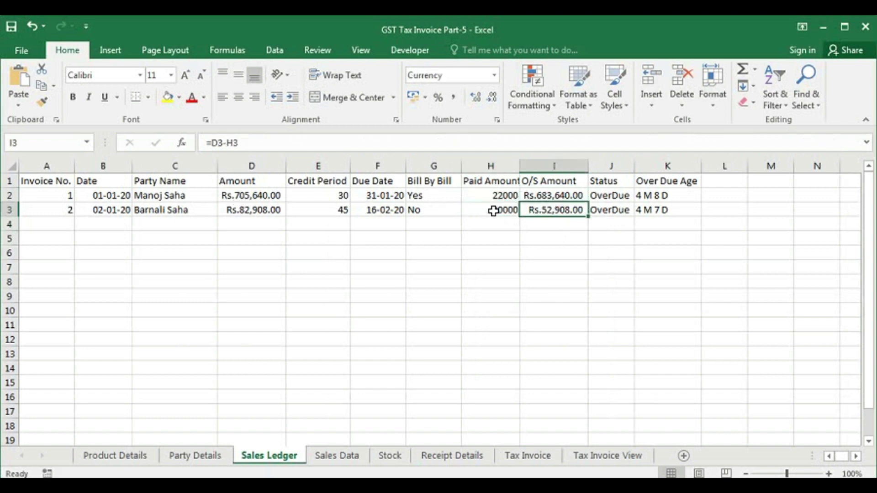
{"action": "left_click", "coordinate": [622, 198]}
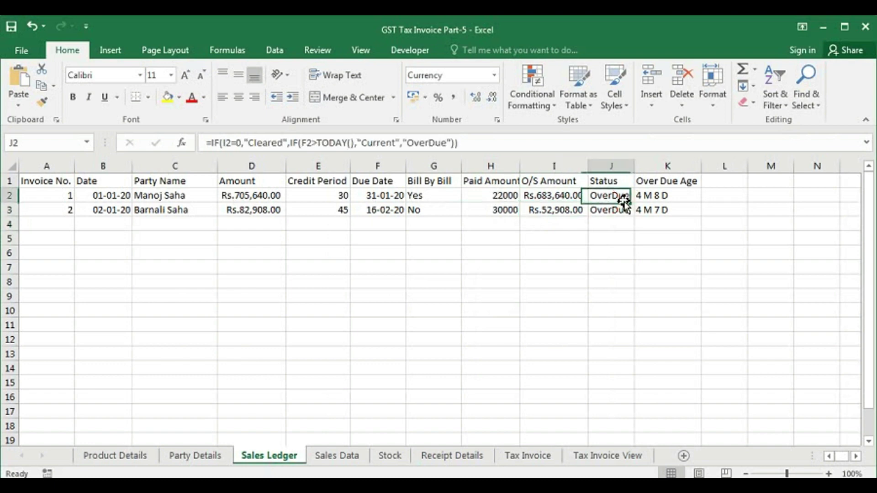
{"action": "left_click", "coordinate": [619, 207]}
{"action": "key", "text": "Up"}
{"action": "left_click", "coordinate": [618, 208]}
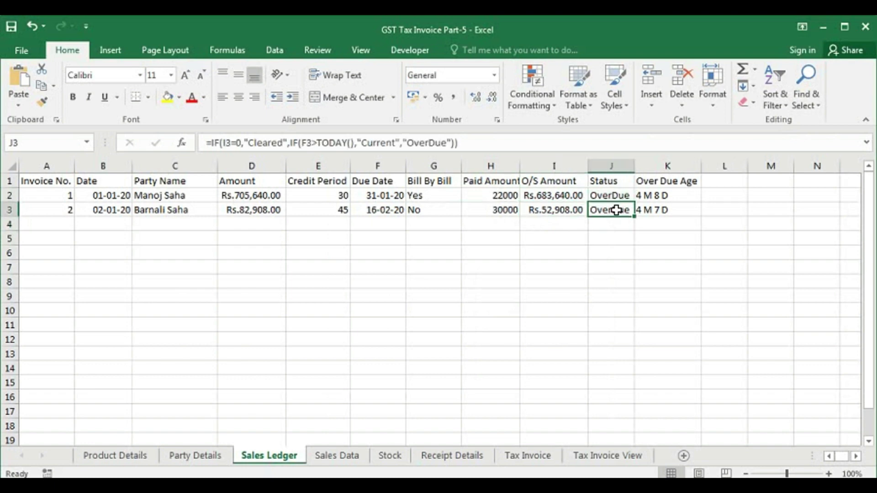
{"action": "left_click", "coordinate": [374, 197]}
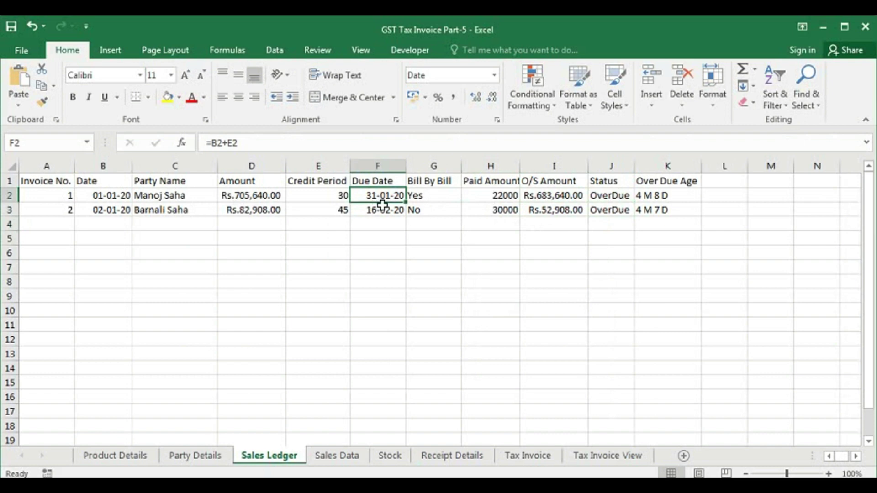